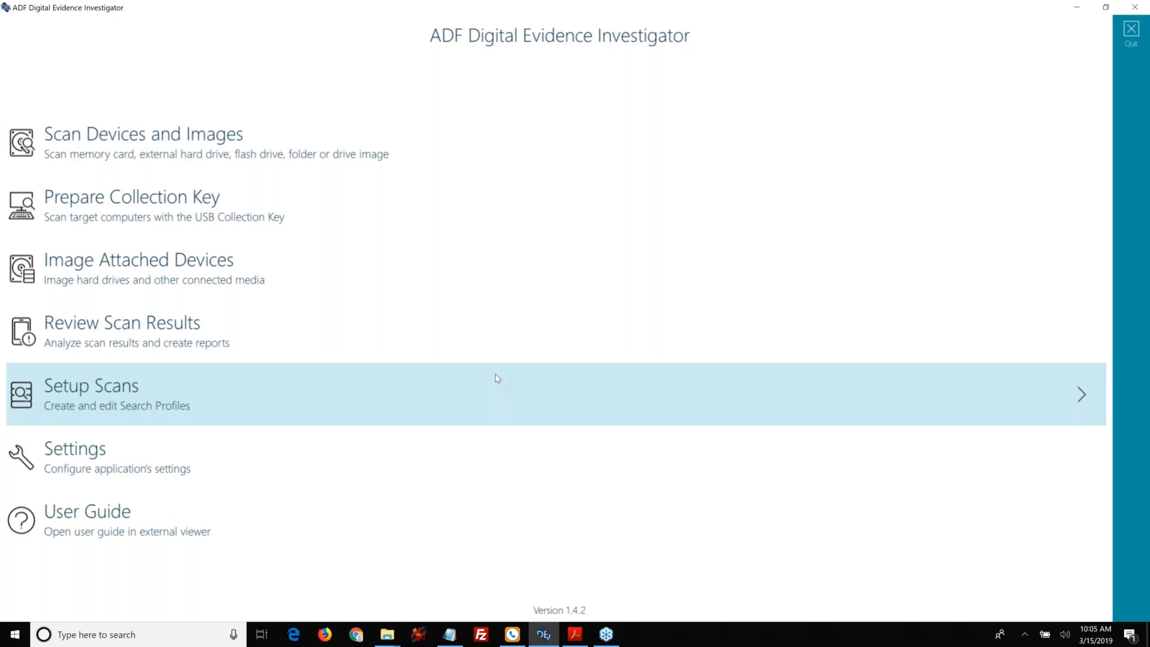
# Open the scan setup area where the search profiles are created and edited
pyautogui.click(496, 378)
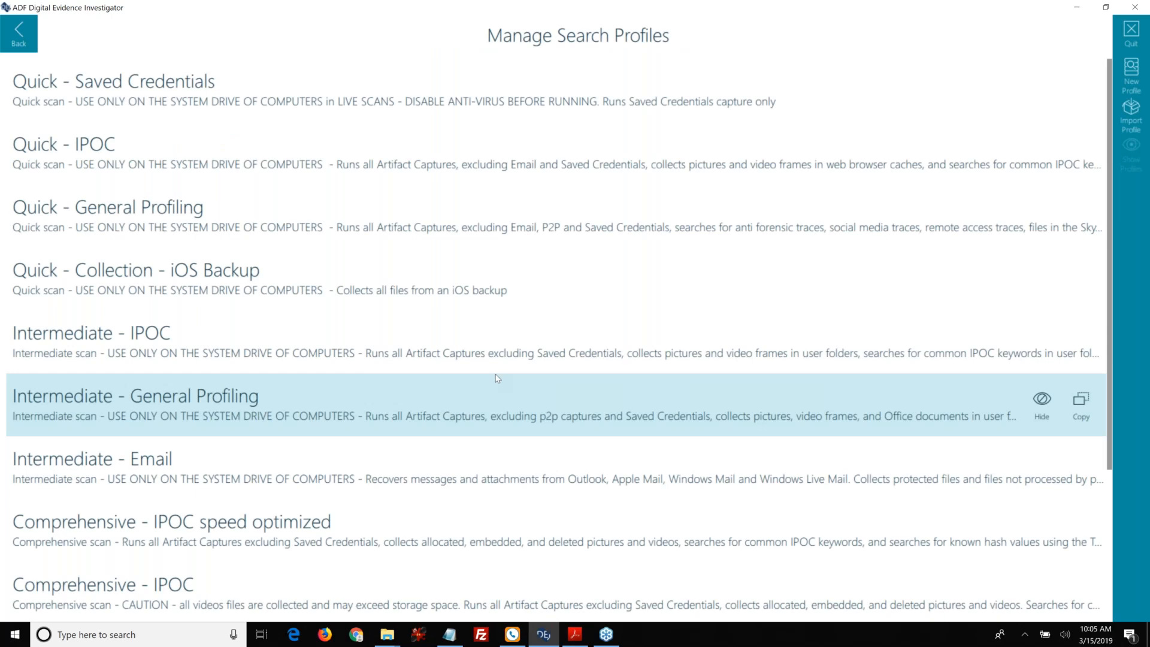
pyautogui.click(30, 41)
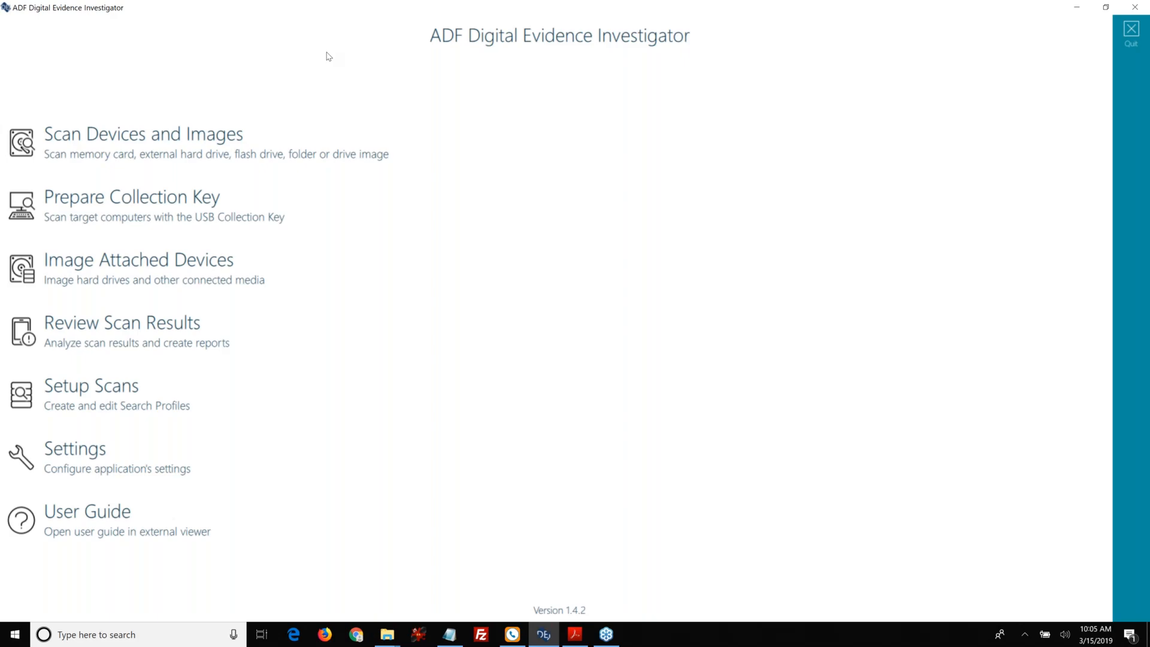
pyautogui.click(114, 384)
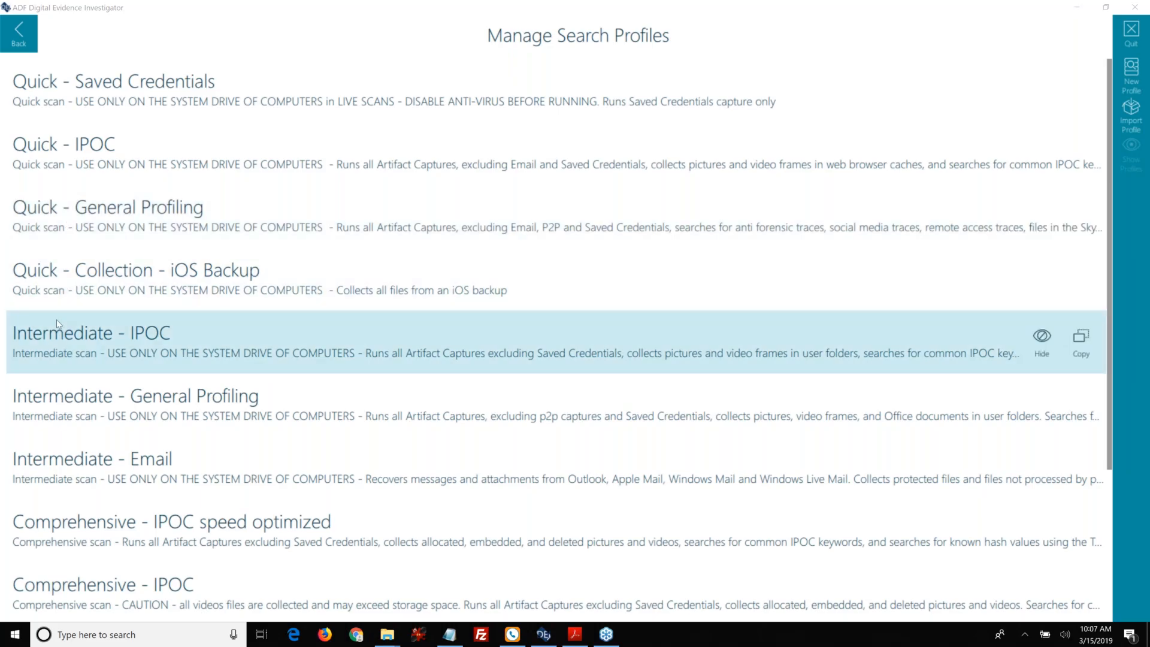
# Examine the predefined Quick, Intermediate and Comprehensive search profiles, comparing the descriptions of the Comprehensive IPOC and General Profiling ones
pyautogui.scroll(-2, 57, 323)
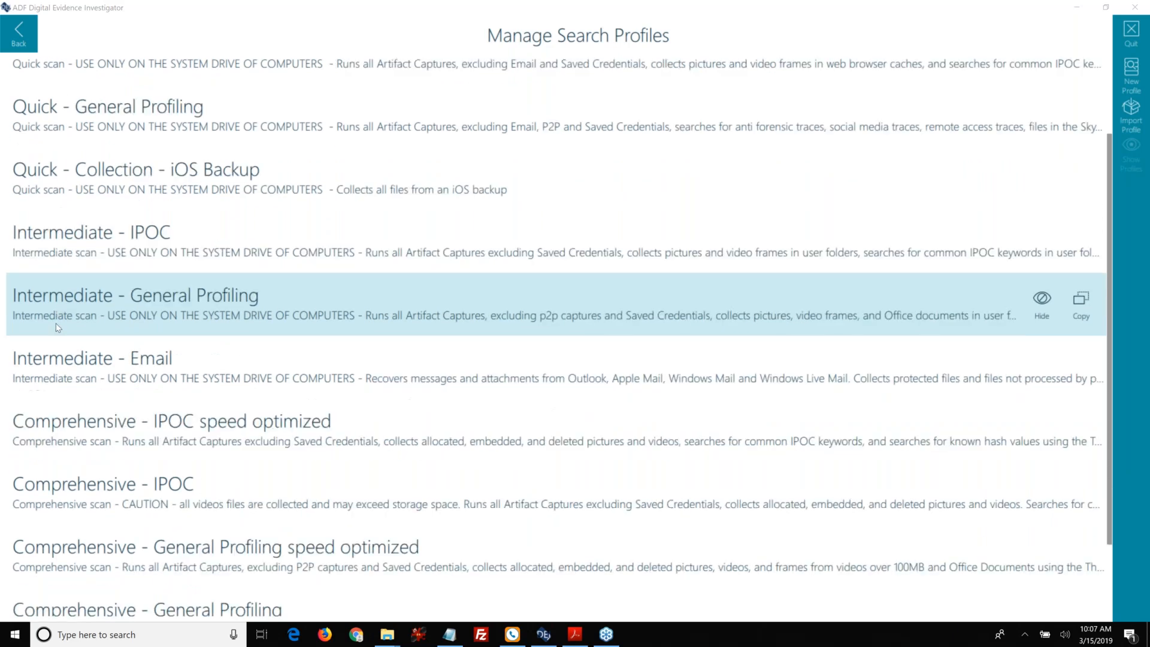
pyautogui.scroll(-1, 77, 332)
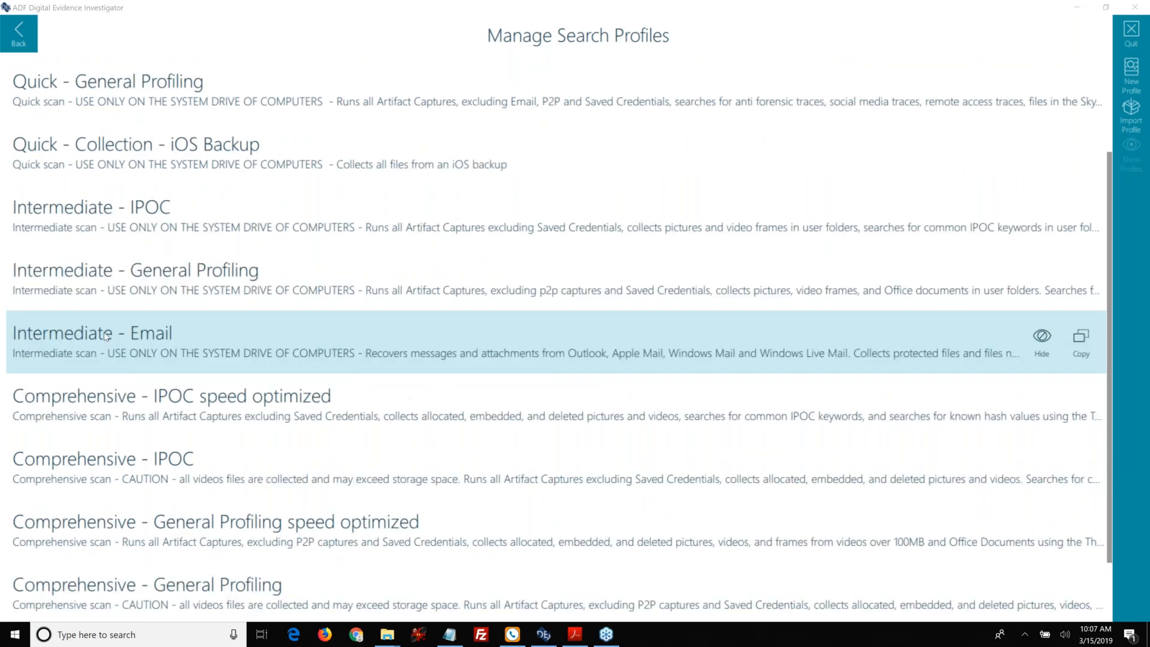
pyautogui.scroll(-1, 105, 336)
pyautogui.scroll(-1, 104, 335)
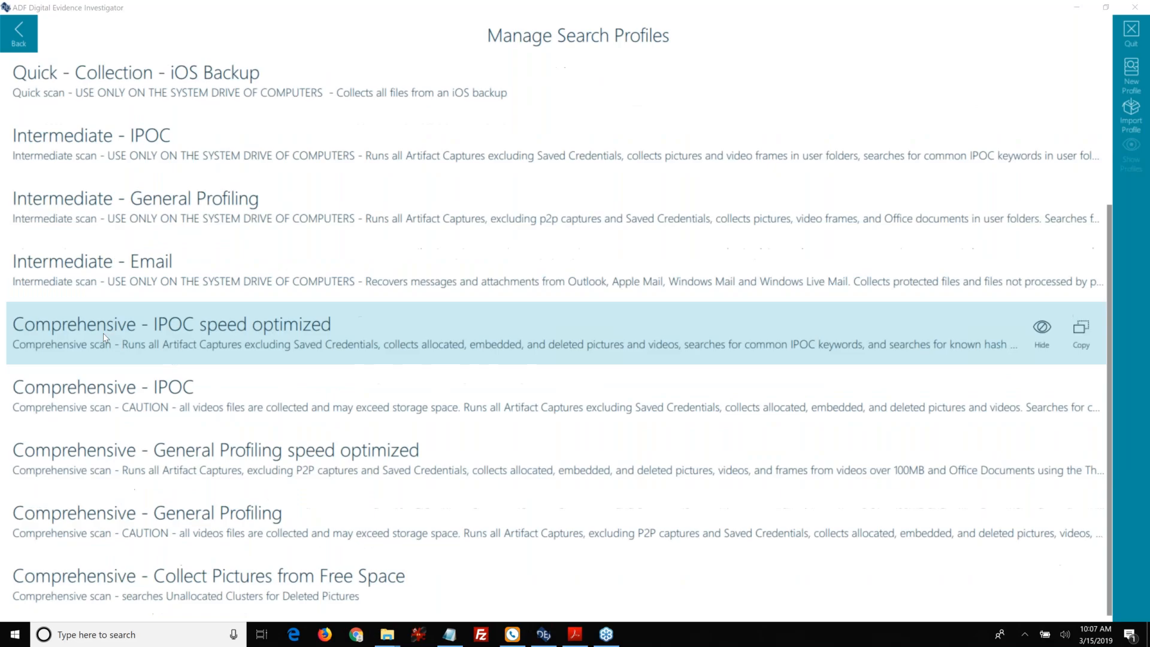
pyautogui.scroll(2, 105, 334)
pyautogui.scroll(2, 104, 335)
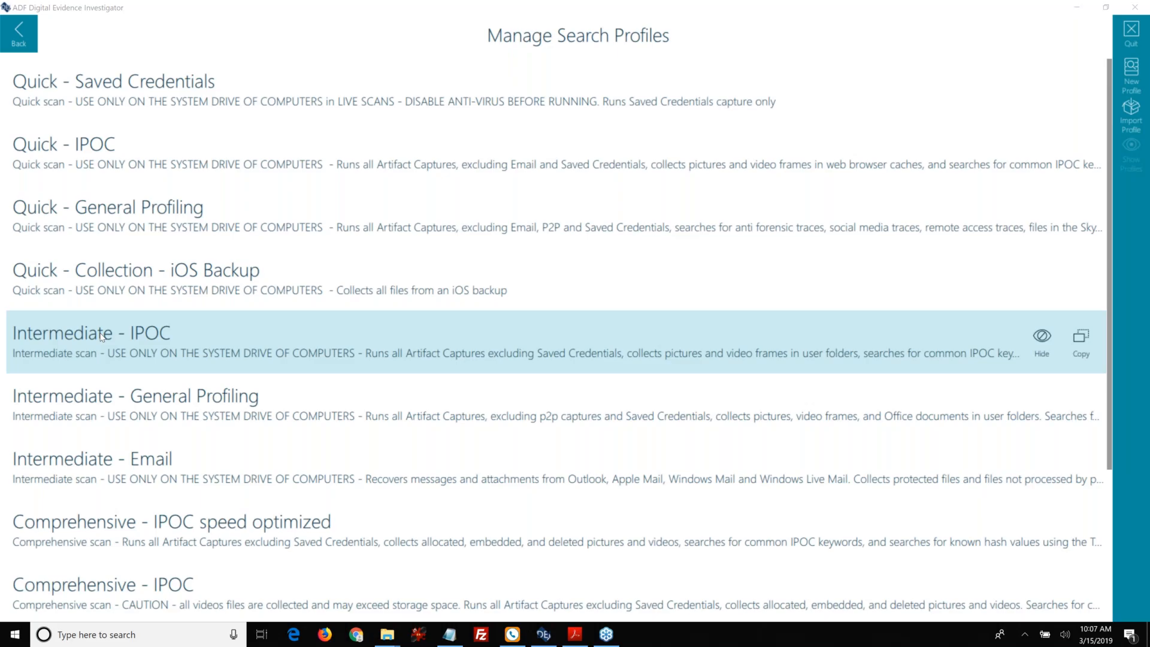
pyautogui.scroll(-1, 99, 340)
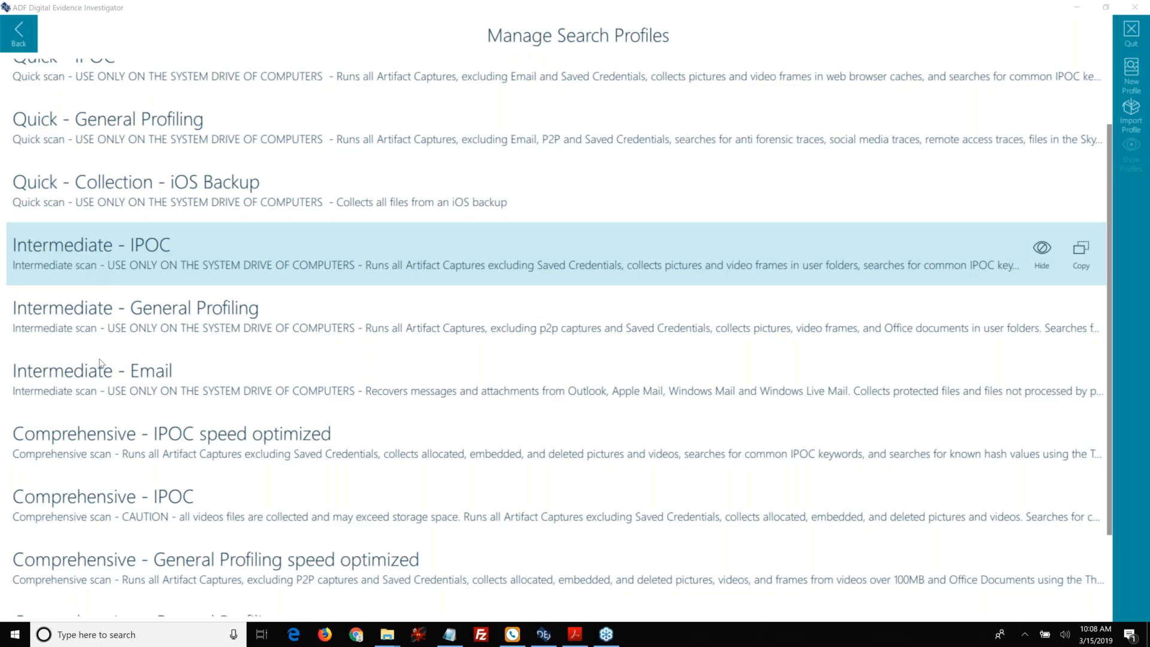
pyautogui.scroll(-1, 91, 415)
pyautogui.scroll(-2, 91, 416)
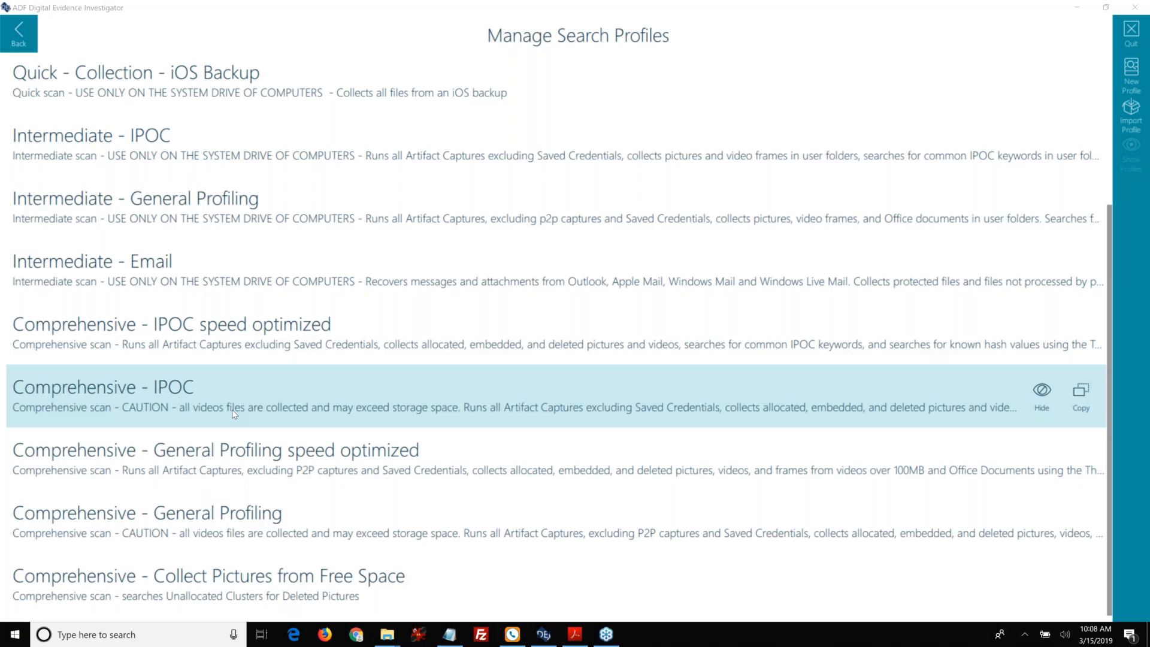
pyautogui.click(263, 345)
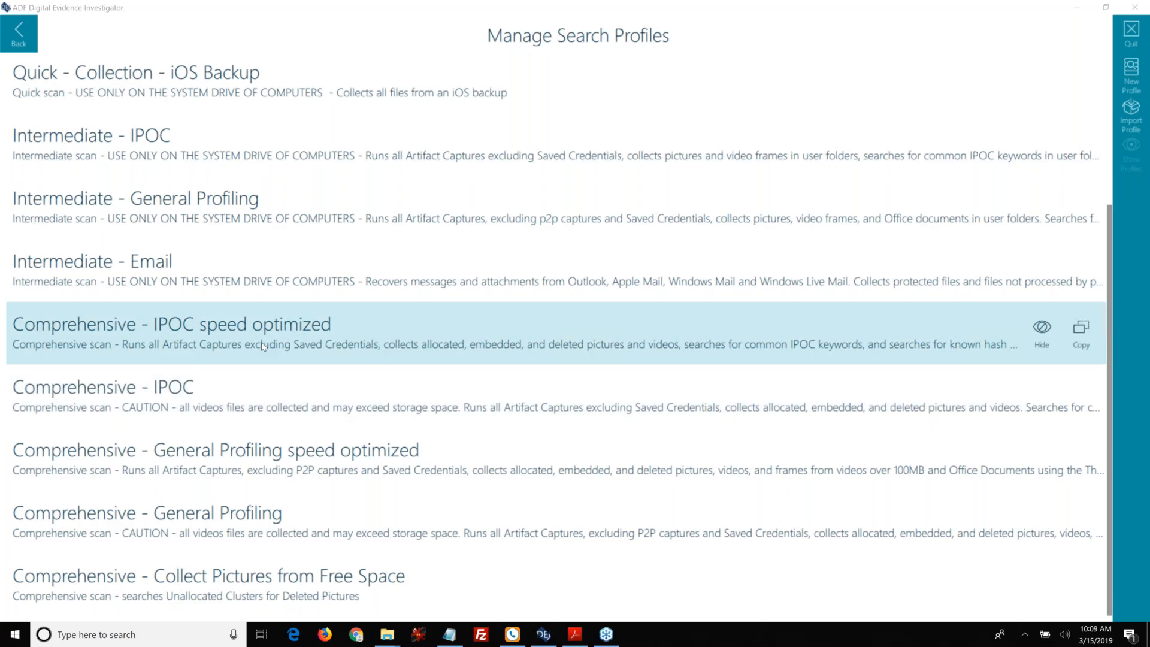
pyautogui.click(272, 406)
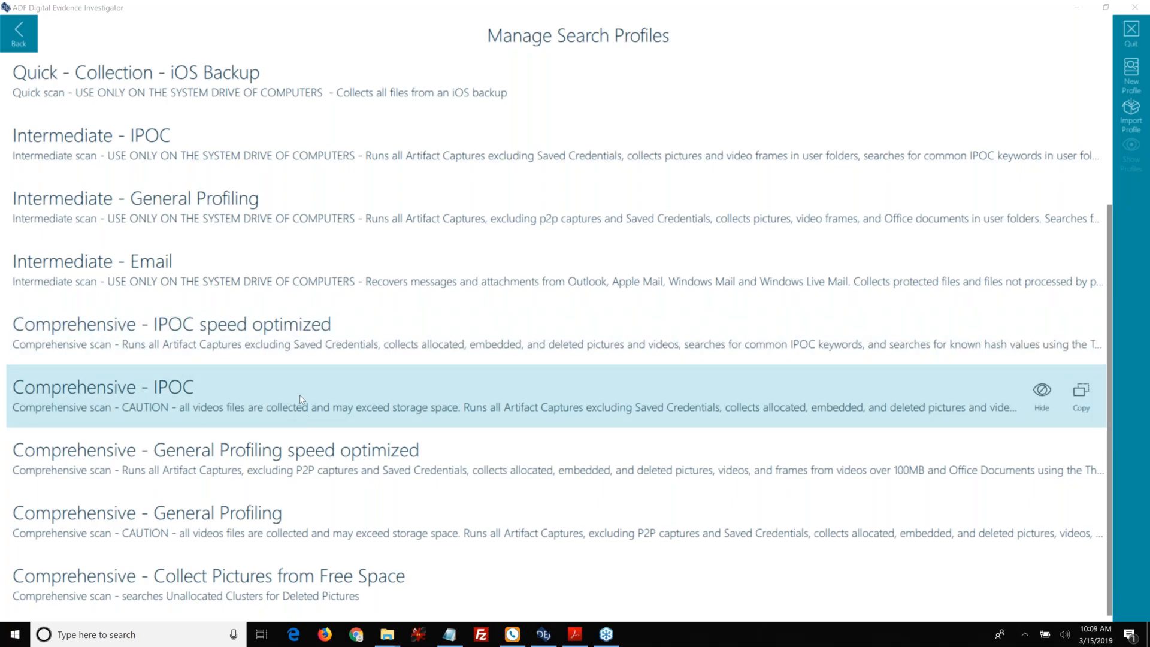
pyautogui.click(208, 324)
pyautogui.click(232, 389)
pyautogui.click(257, 451)
pyautogui.click(278, 395)
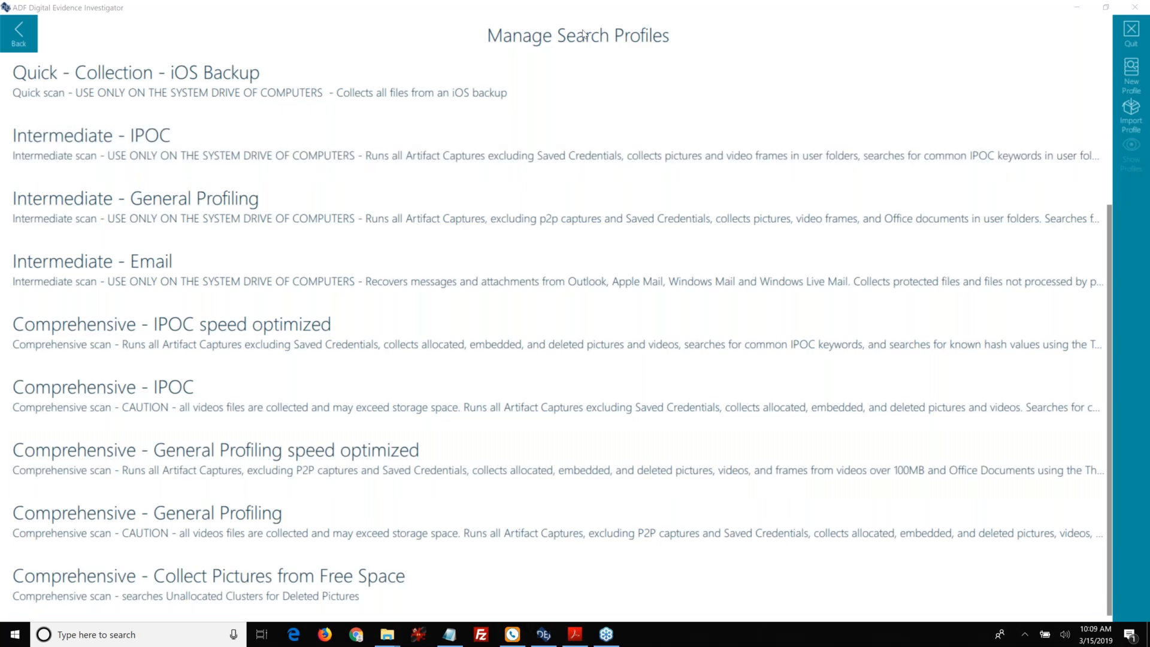
# Hide the Quick - IPOC, Intermediate - IPOC, Comprehensive - IPOC speed optimized and Comprehensive - IPOC profiles, and restore all hidden profiles
pyautogui.moveTo(1079, 140)
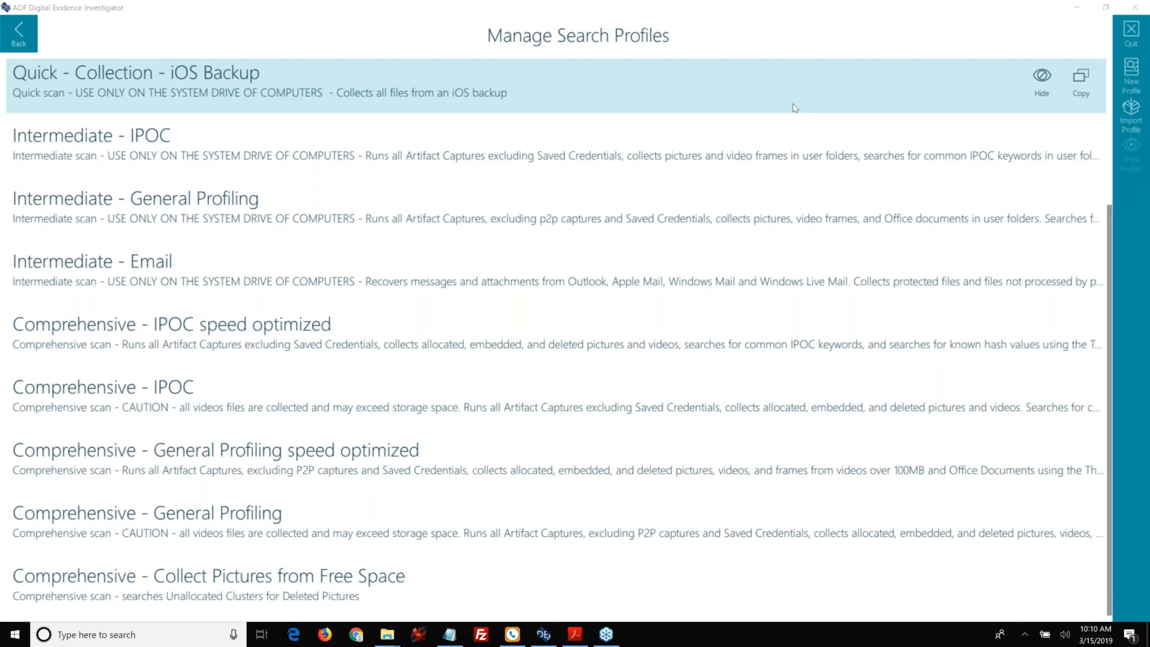
pyautogui.scroll(1, 683, 169)
pyautogui.scroll(2, 679, 174)
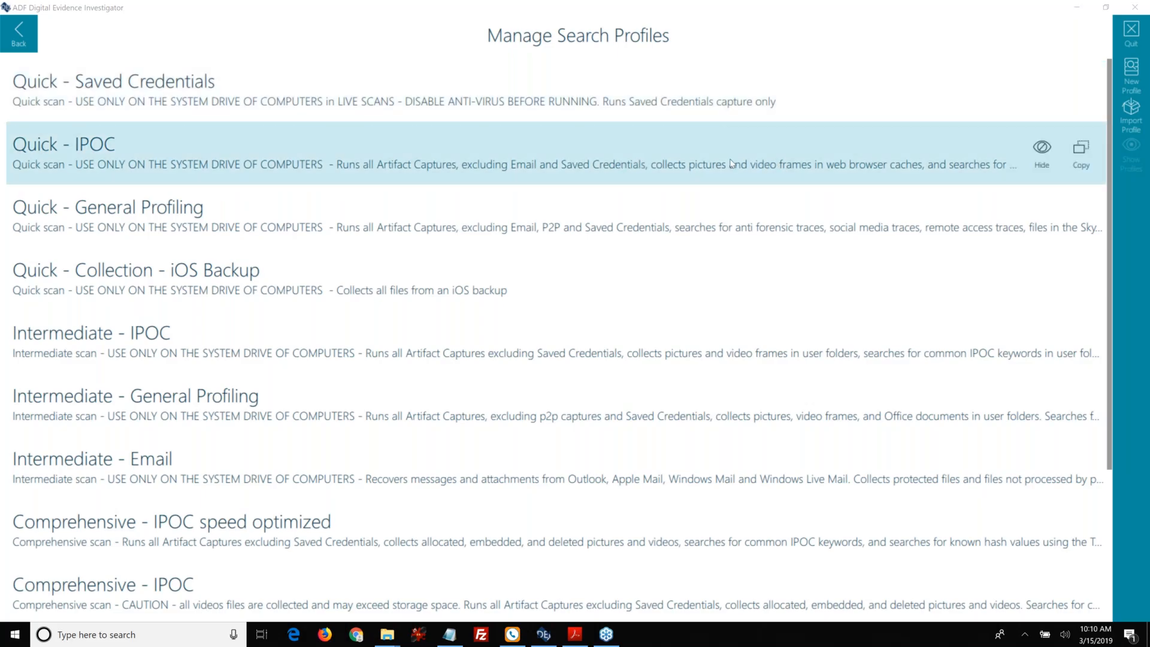
pyautogui.click(1040, 160)
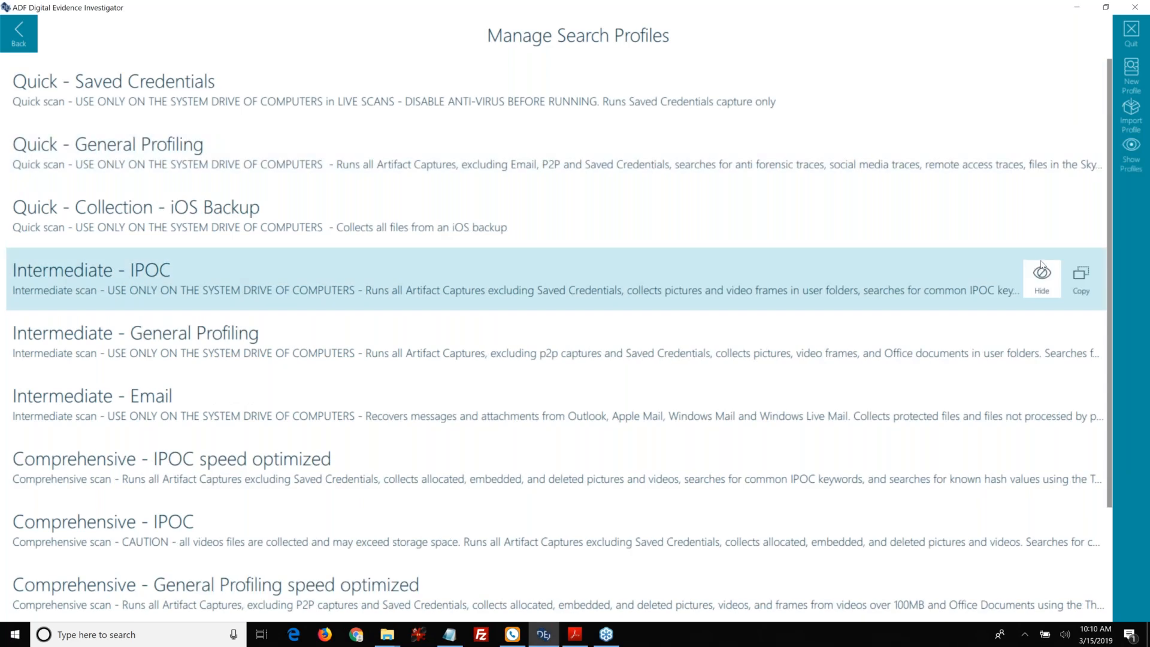
pyautogui.click(1042, 274)
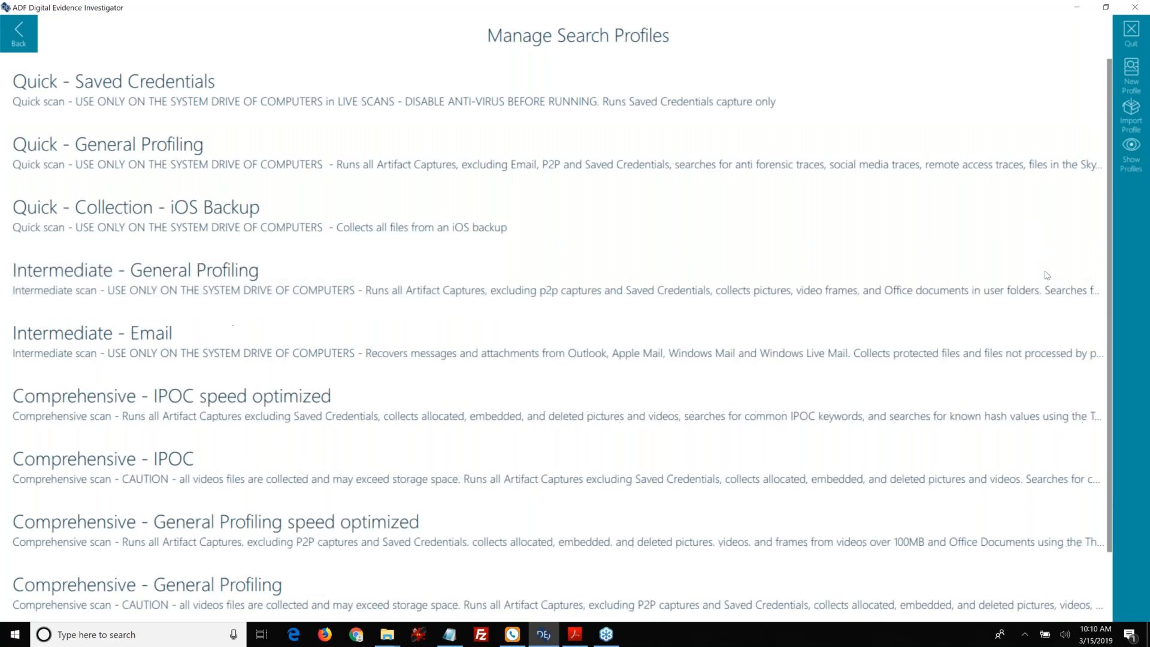
pyautogui.scroll(-1, 1048, 337)
pyautogui.scroll(-1, 1047, 348)
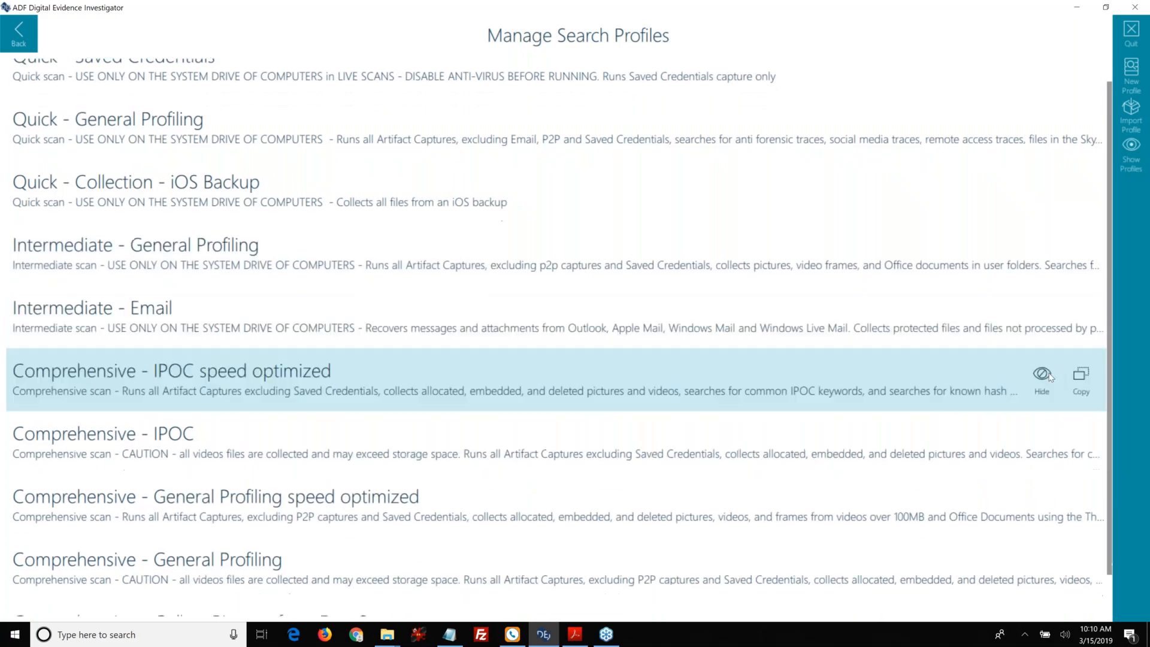
pyautogui.click(1042, 388)
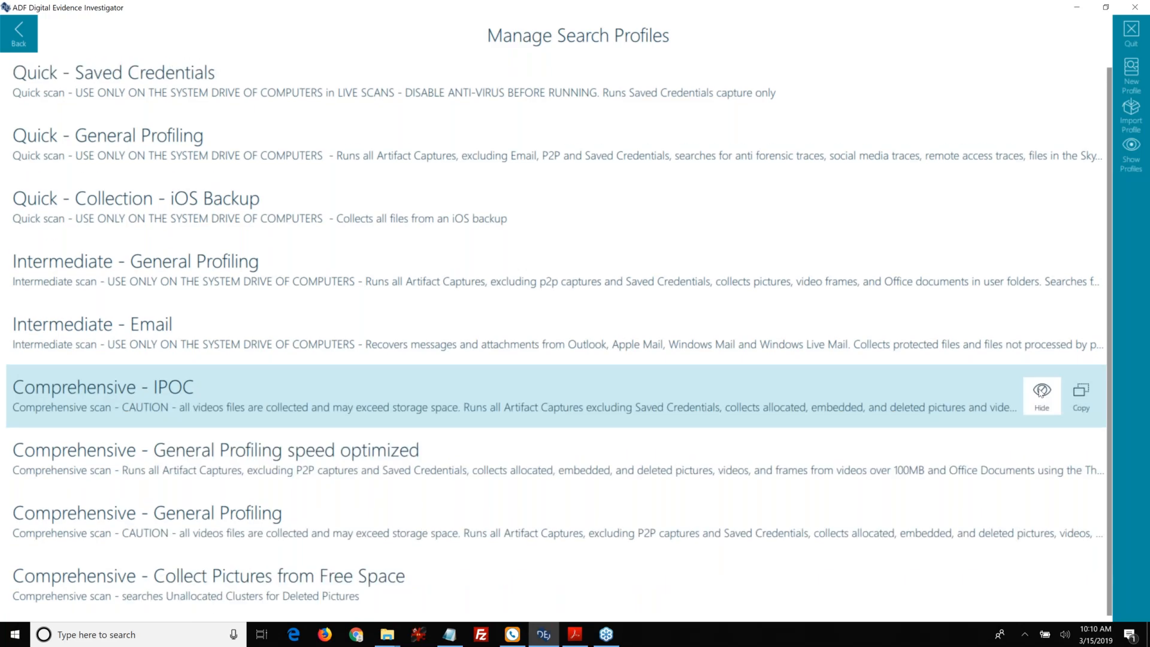
pyautogui.click(1041, 391)
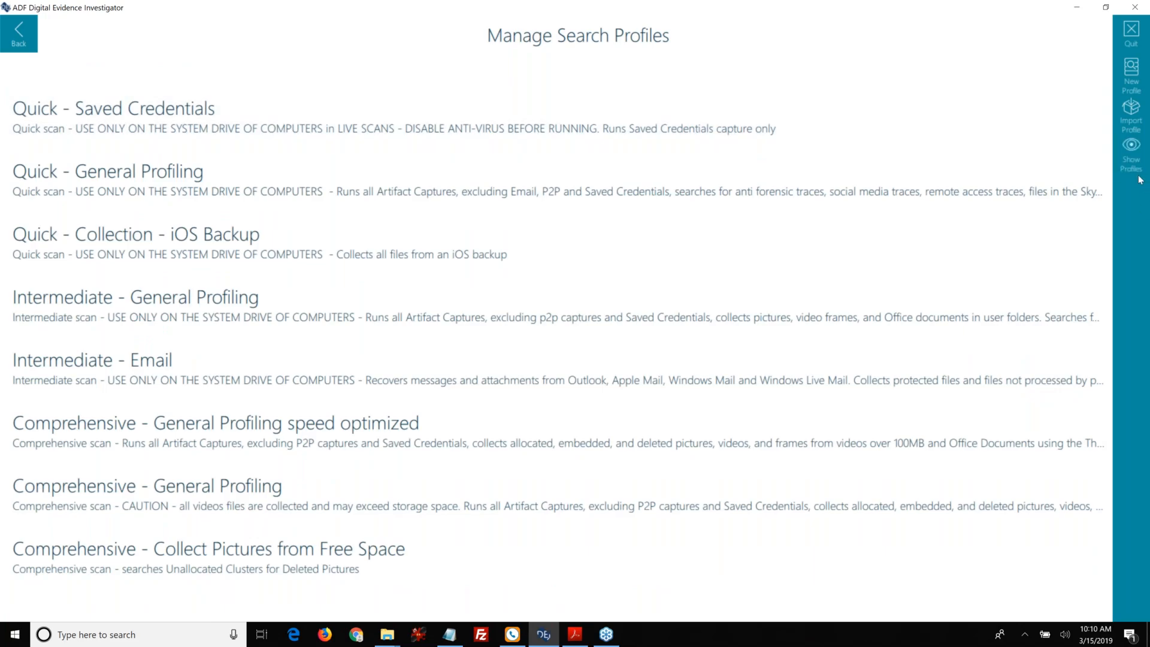
pyautogui.click(1132, 147)
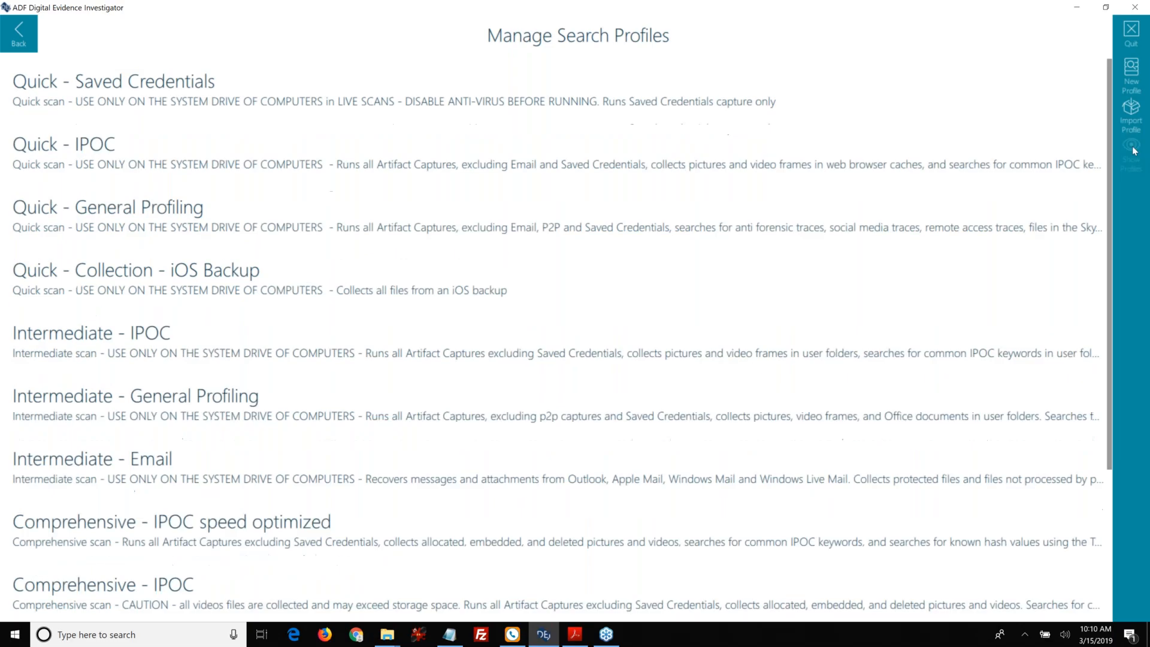
# Look through the whole list of search profiles for one suitable as the basis of a custom profile
pyautogui.click(620, 128)
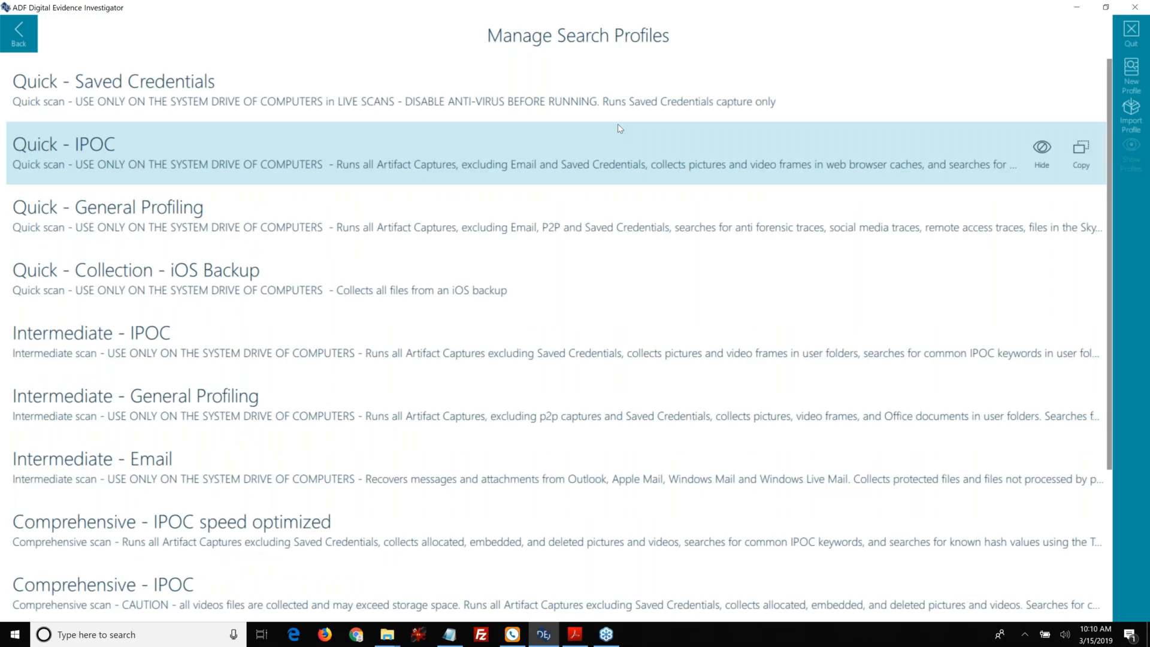
pyautogui.click(613, 224)
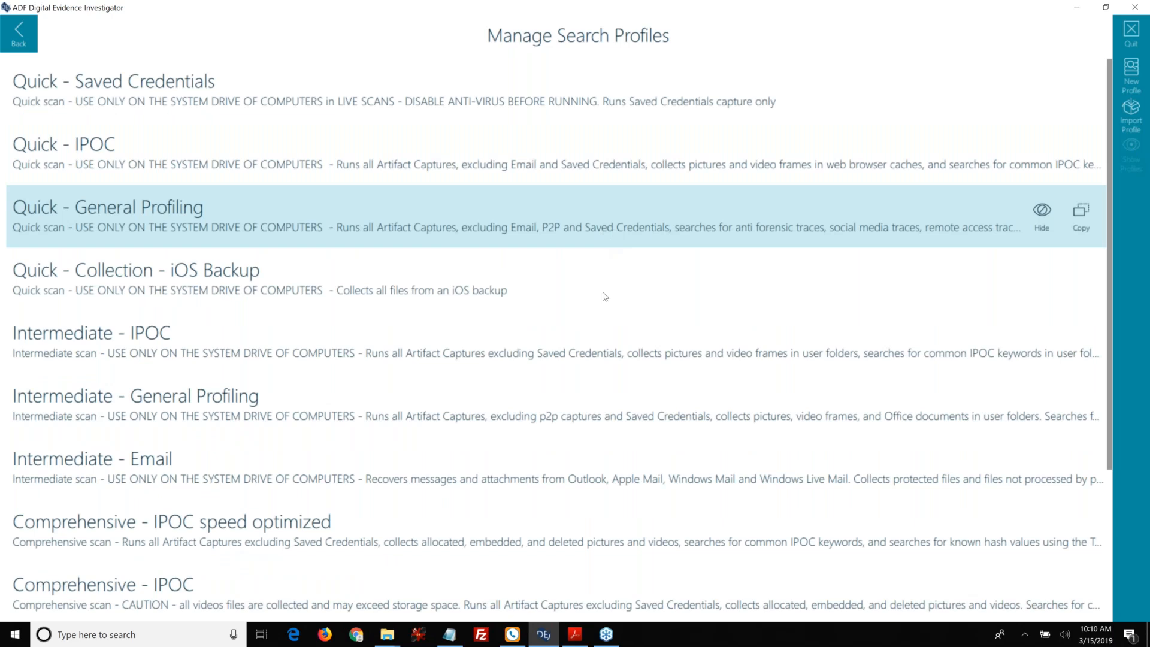
pyautogui.click(601, 346)
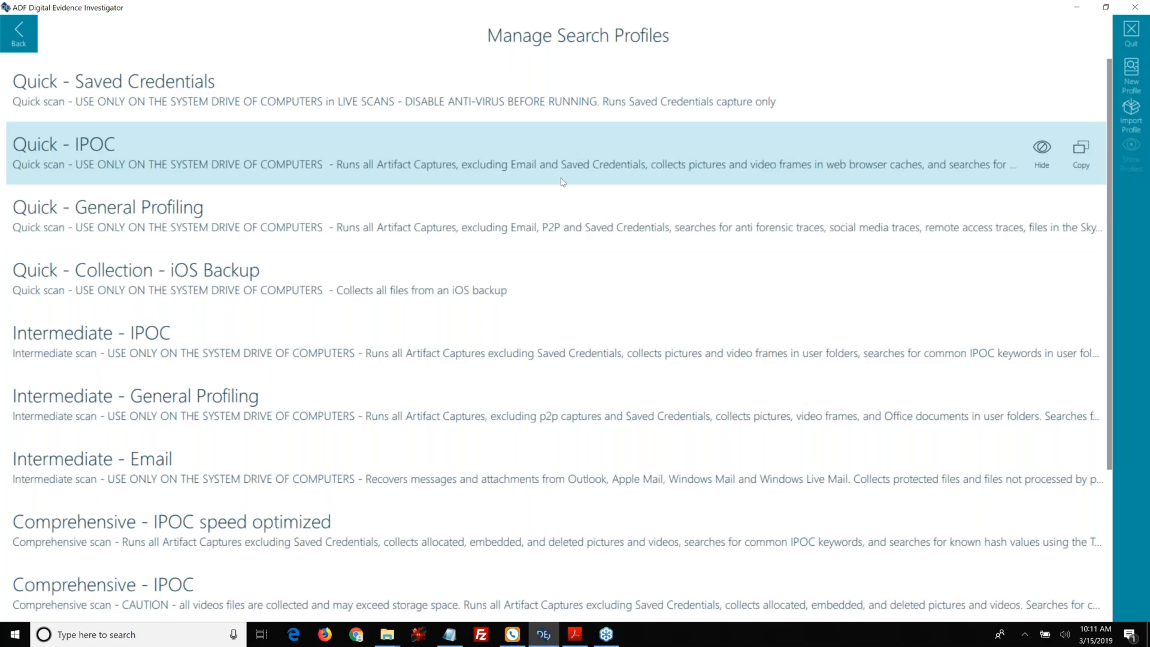
pyautogui.scroll(-1, 563, 182)
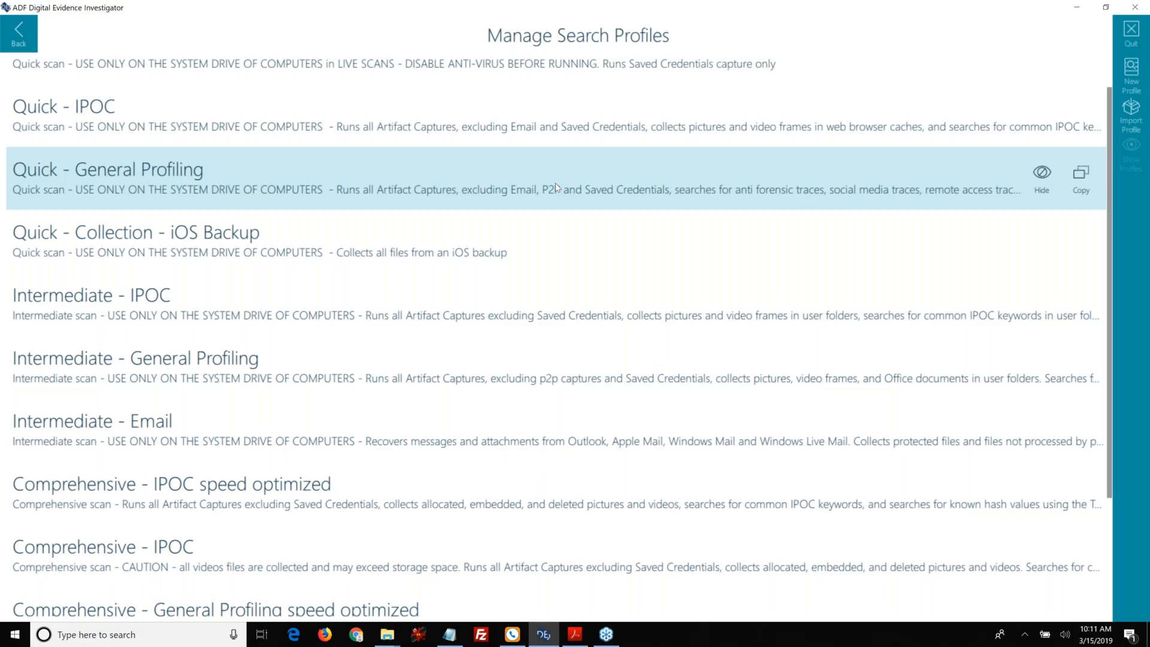
pyautogui.scroll(-3, 555, 187)
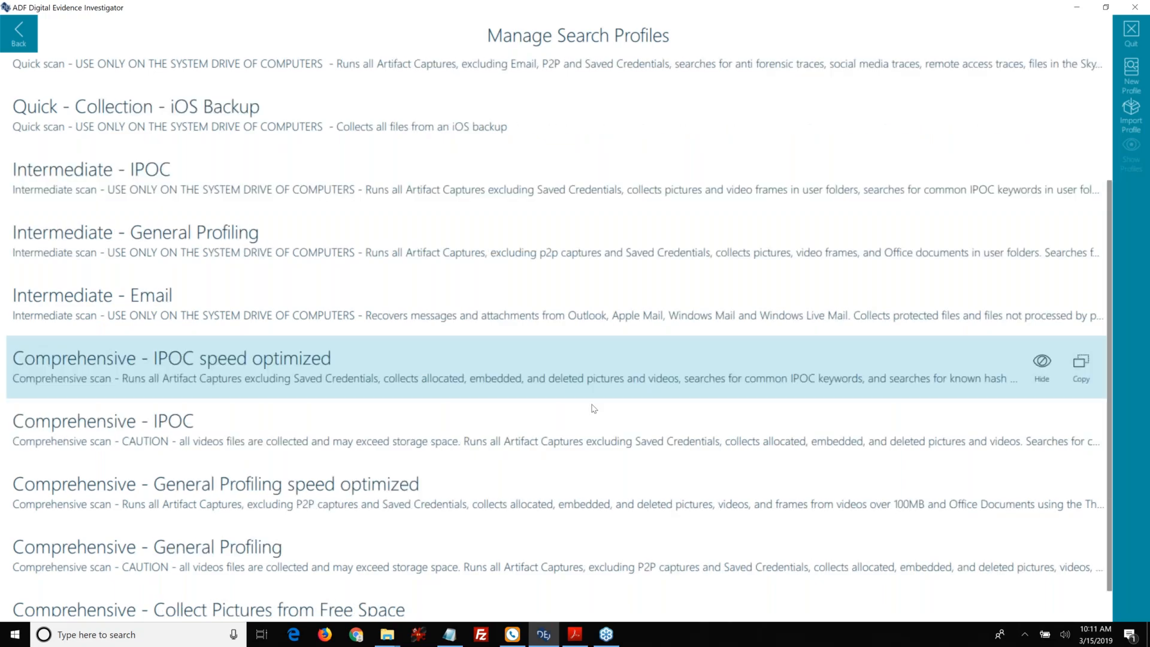
pyautogui.scroll(-1, 594, 409)
pyautogui.scroll(1, 582, 408)
pyautogui.scroll(2, 580, 406)
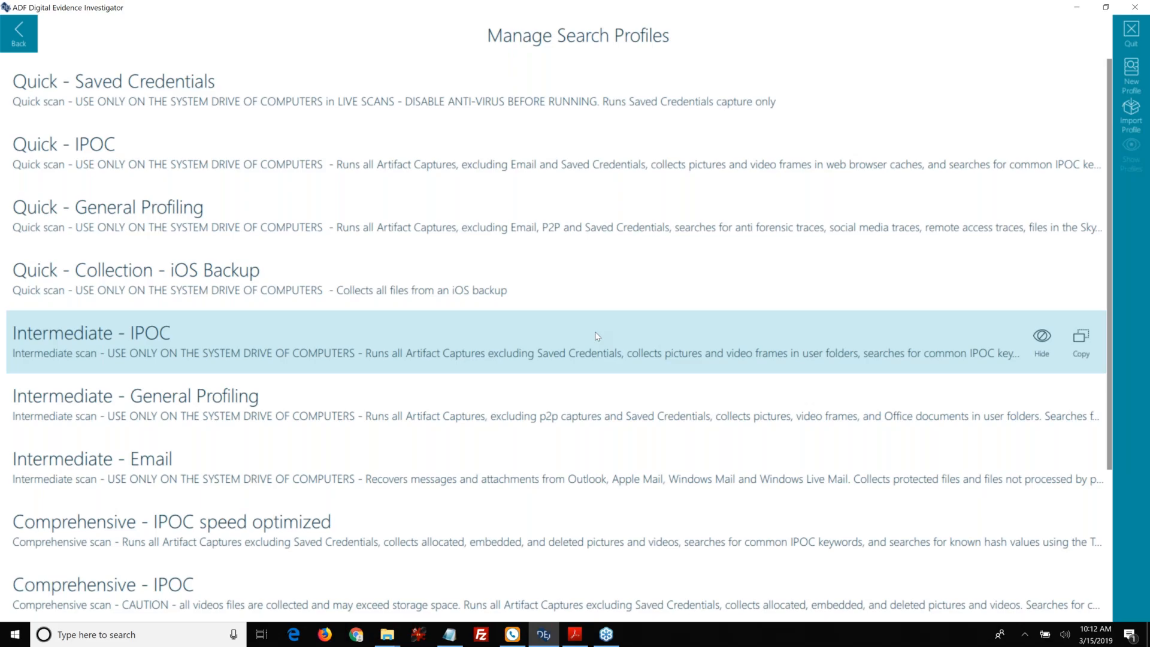
pyautogui.scroll(-1, 597, 334)
pyautogui.scroll(1, 597, 332)
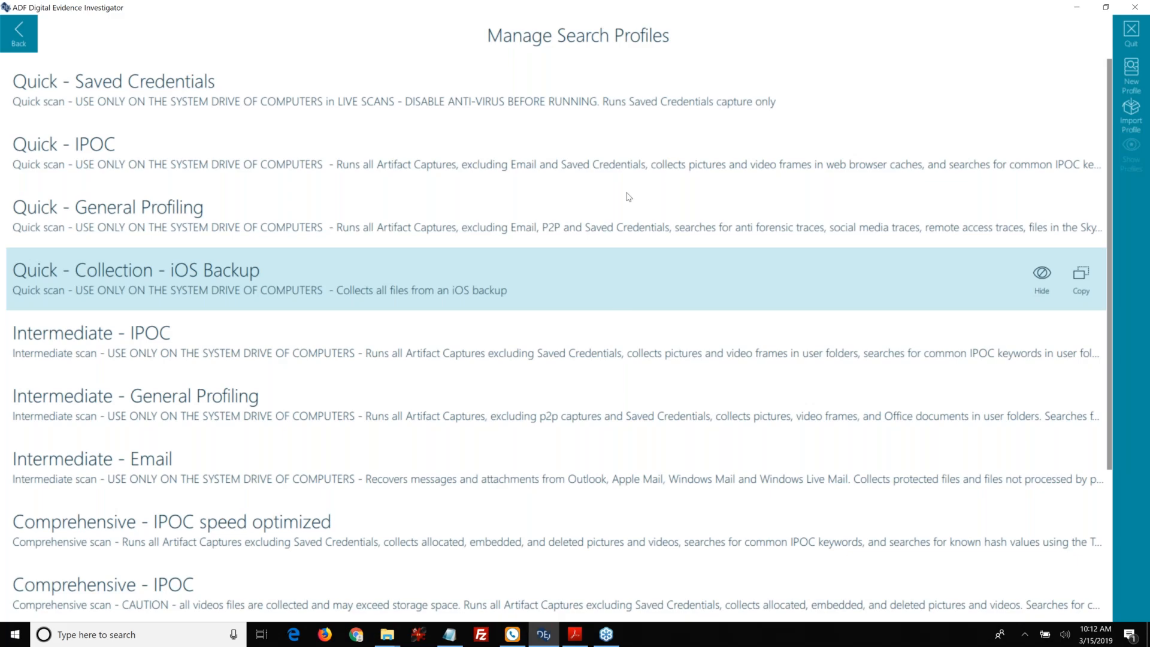
pyautogui.click(1141, 83)
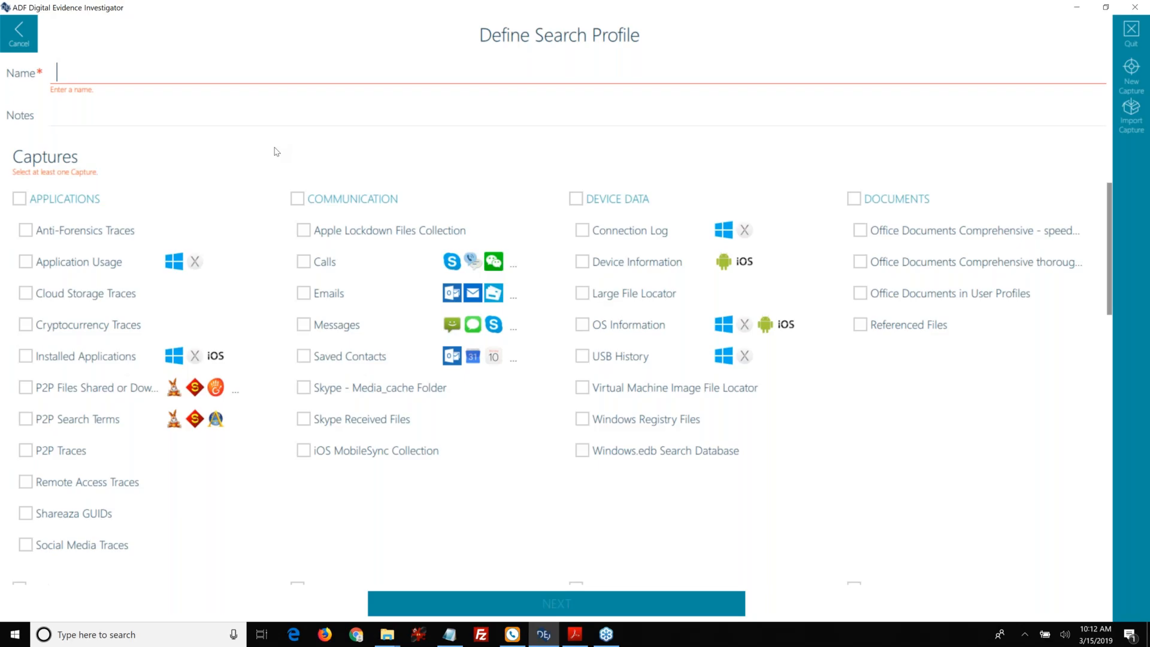
pyautogui.click(10, 38)
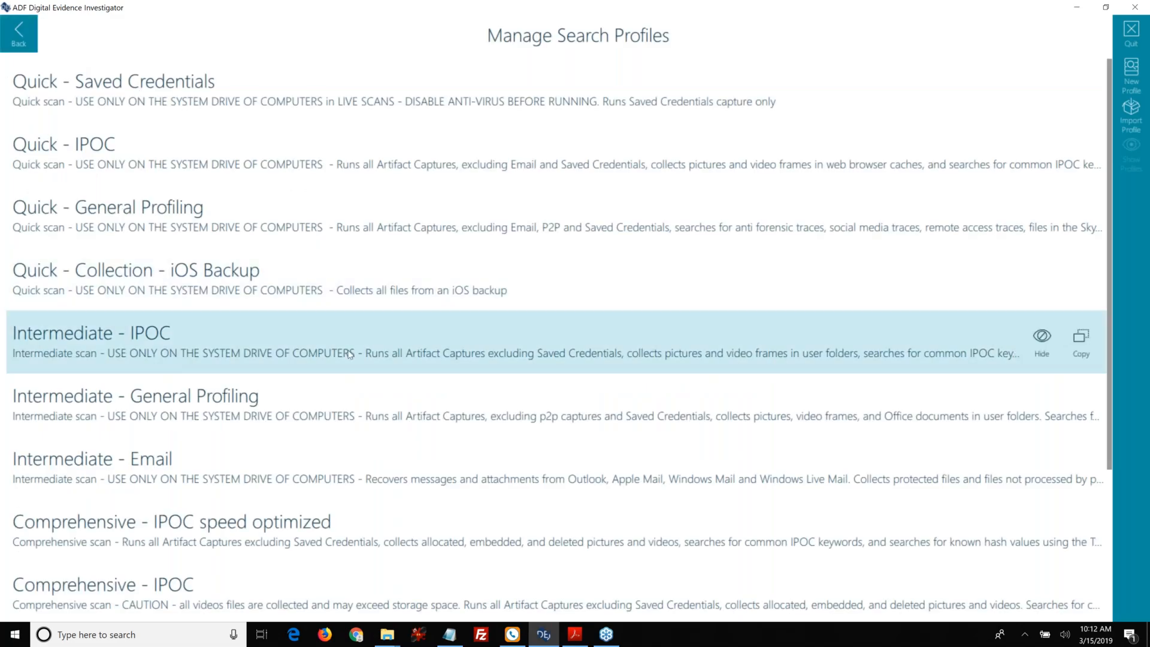
pyautogui.click(1083, 341)
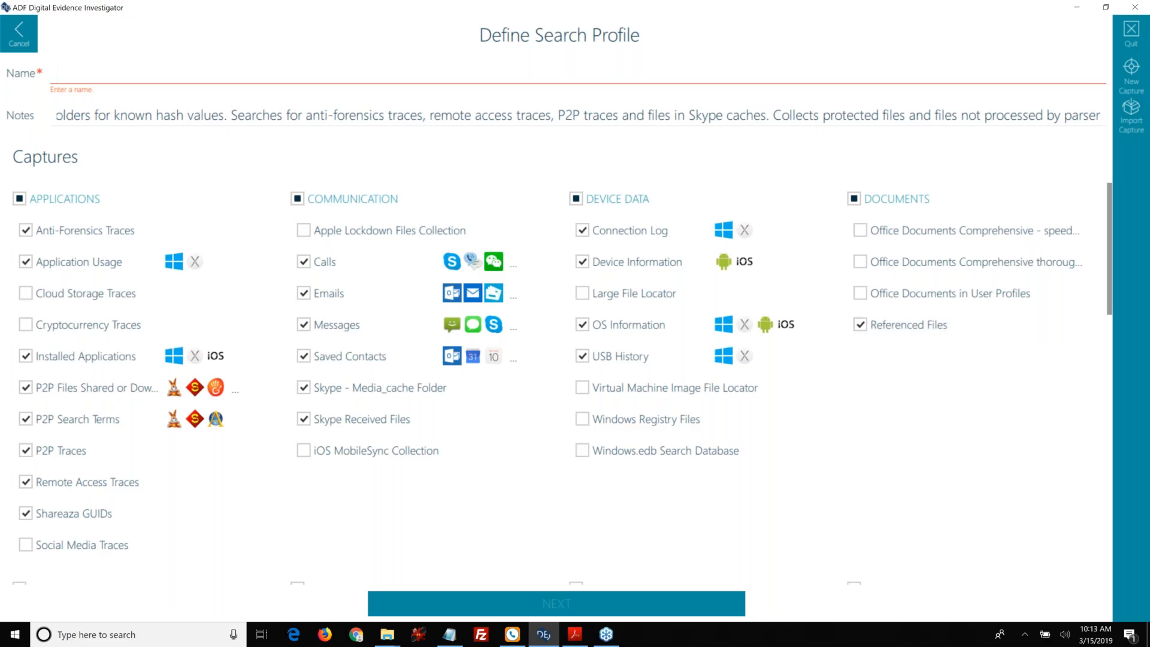
pyautogui.click(584, 63)
pyautogui.click(25, 41)
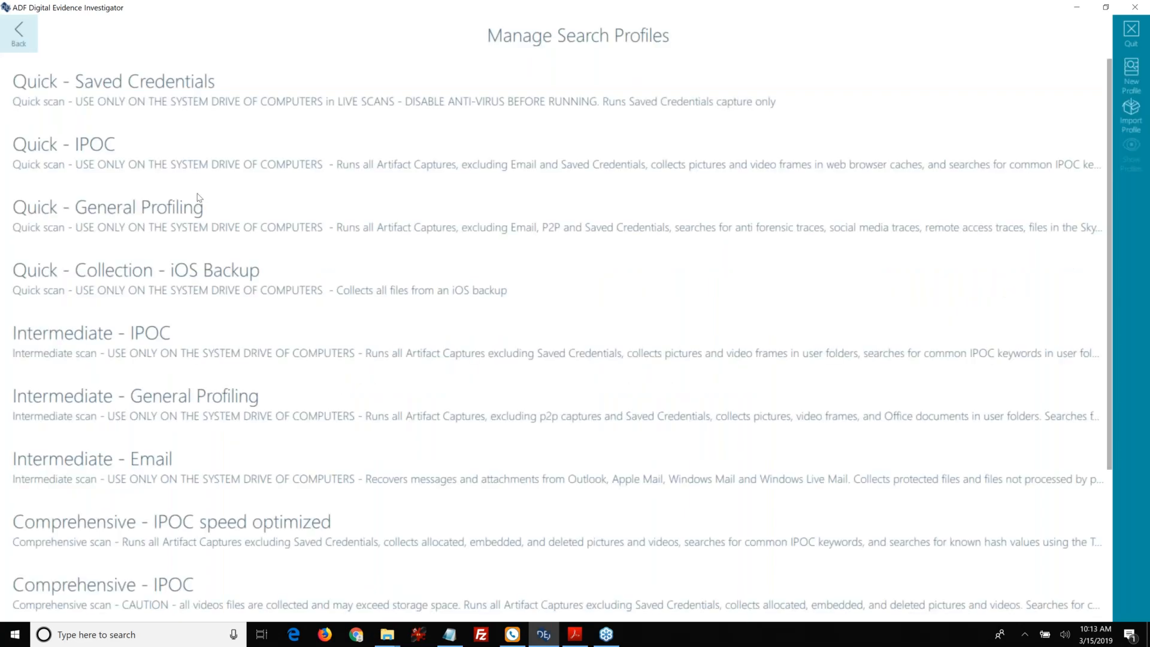
# Create a copy of the Intermediate - IPOC search profile and name it "Custom - Demo for IPOC"
pyautogui.scroll(-1, 198, 97)
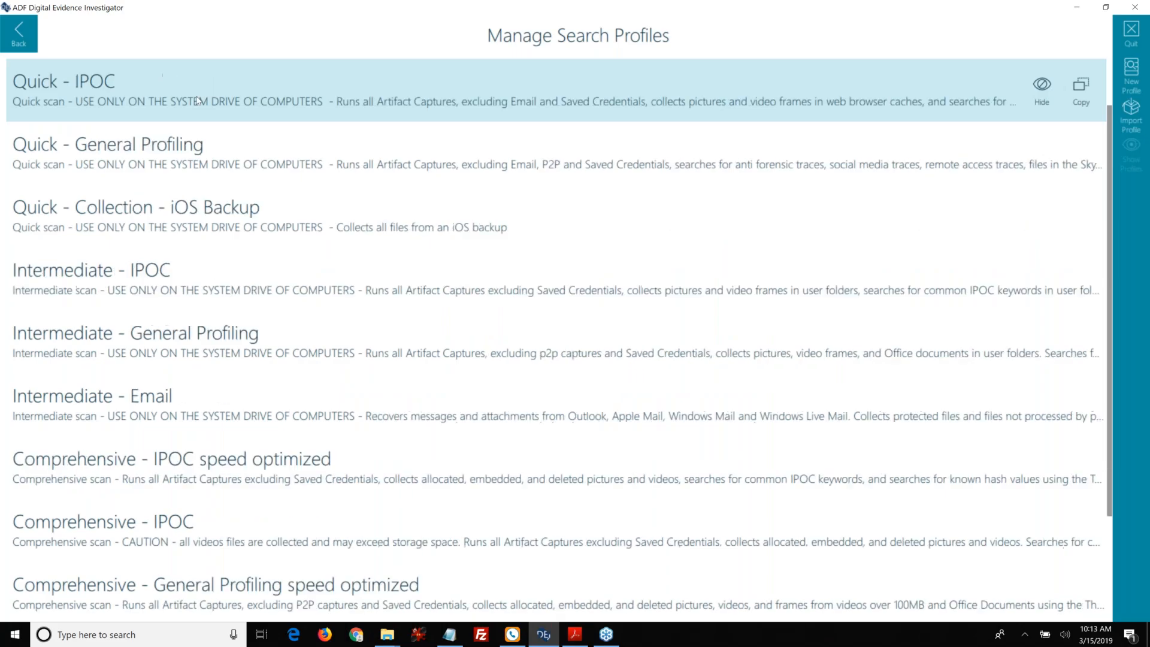
pyautogui.scroll(-2, 197, 100)
pyautogui.scroll(3, 201, 108)
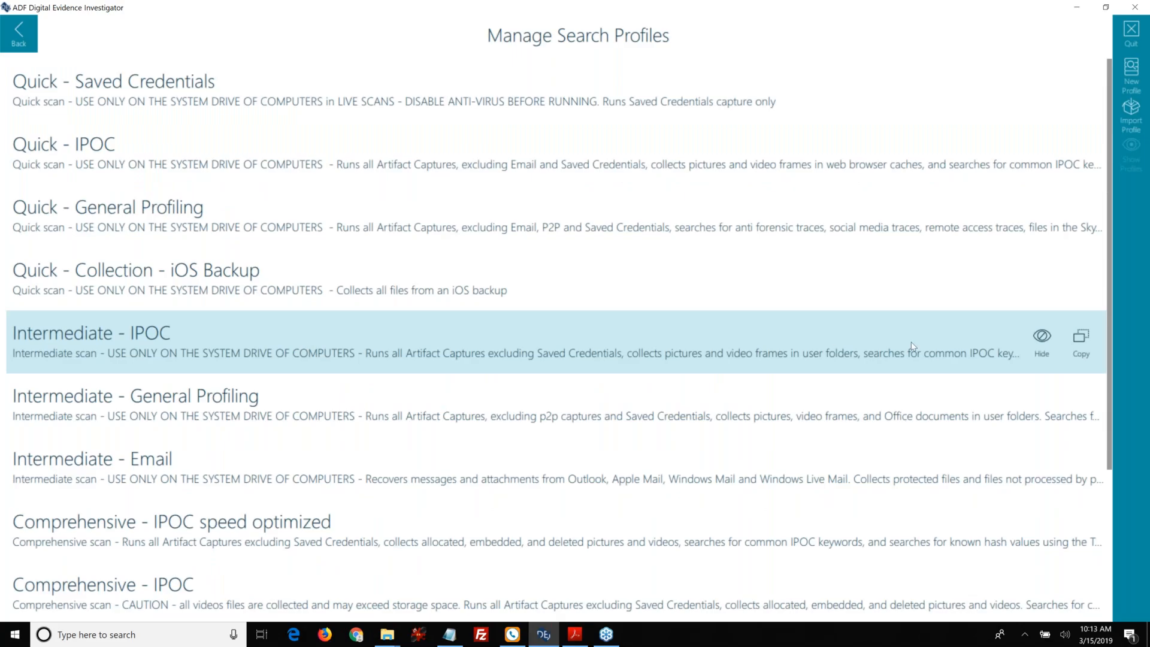
pyautogui.click(1083, 345)
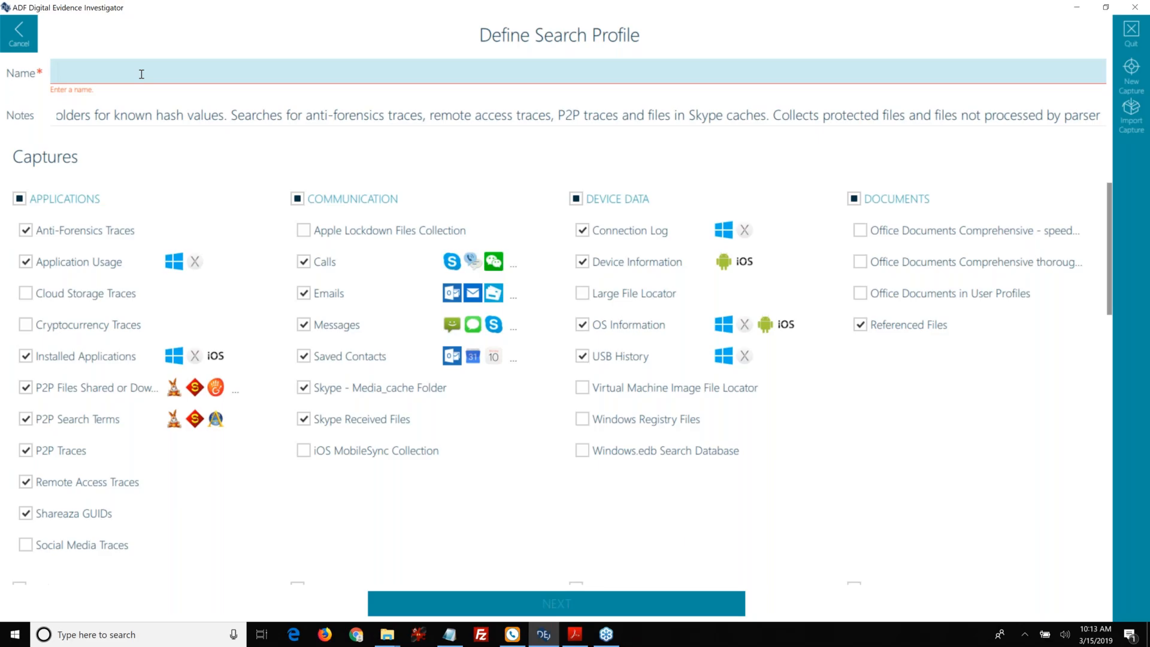
pyautogui.write('Custom')
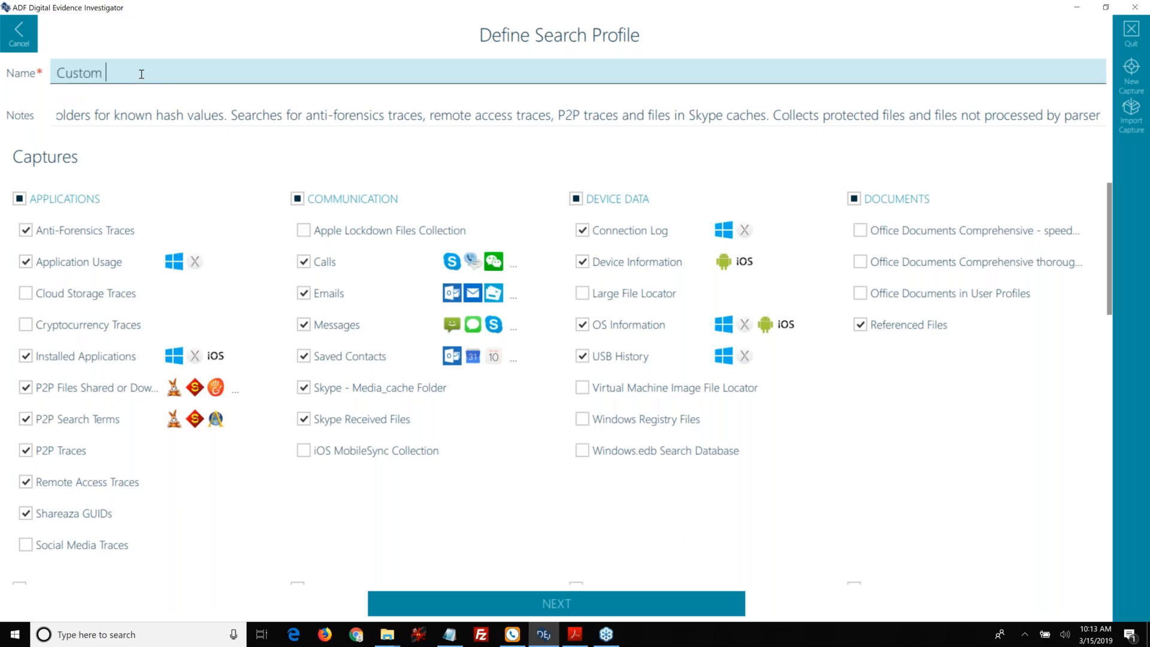
pyautogui.write(' - Demo for IPOC')
# Examine the copied profile's notes and the apps and platforms covered by its Calls, Emails, Messages, Installed Applications and P2P captures
pyautogui.click(74, 114)
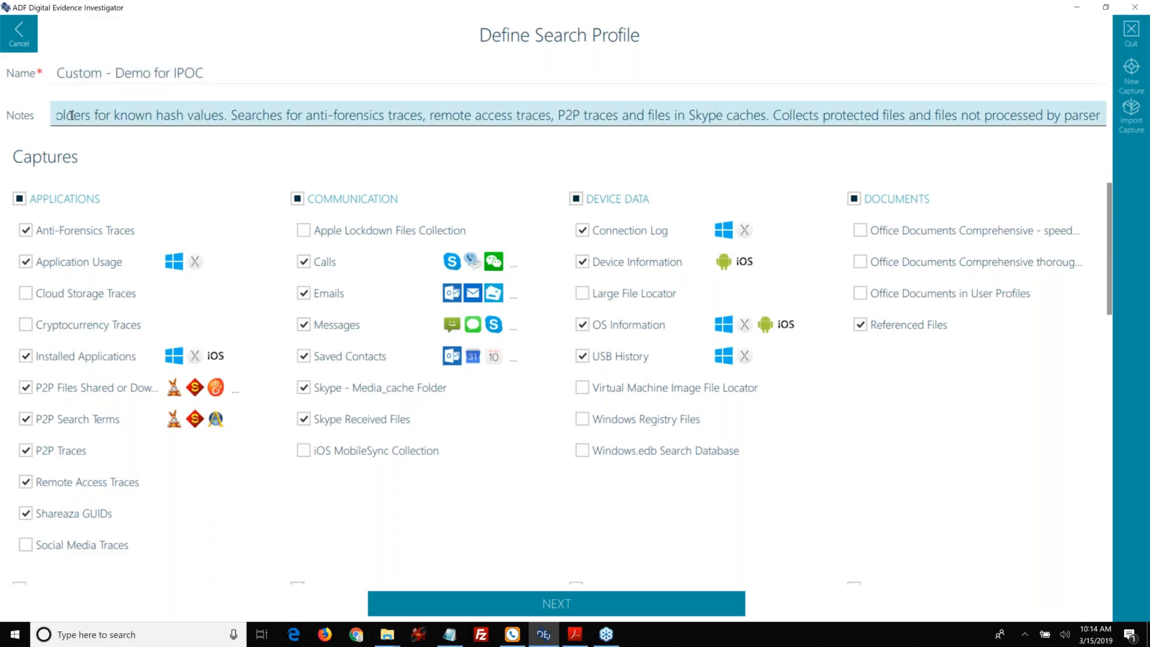
pyautogui.moveTo(71, 115); pyautogui.dragTo(26, 119)
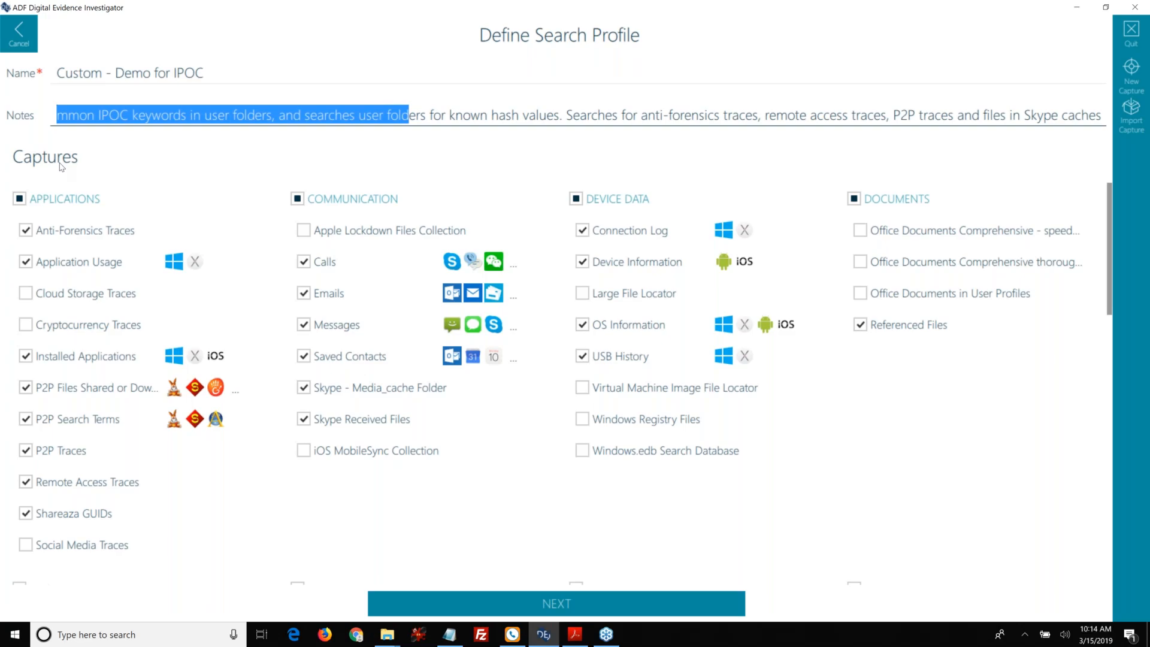
pyautogui.moveTo(479, 273)
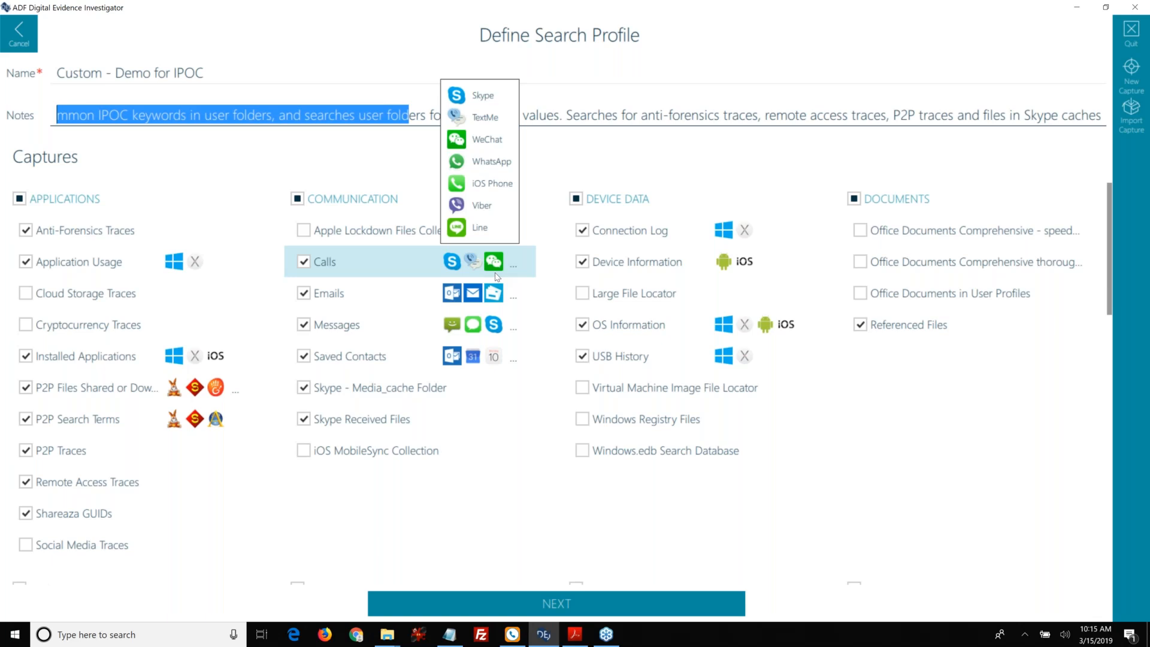
pyautogui.scroll(-1, 510, 301)
pyautogui.scroll(-2, 510, 301)
pyautogui.moveTo(512, 206)
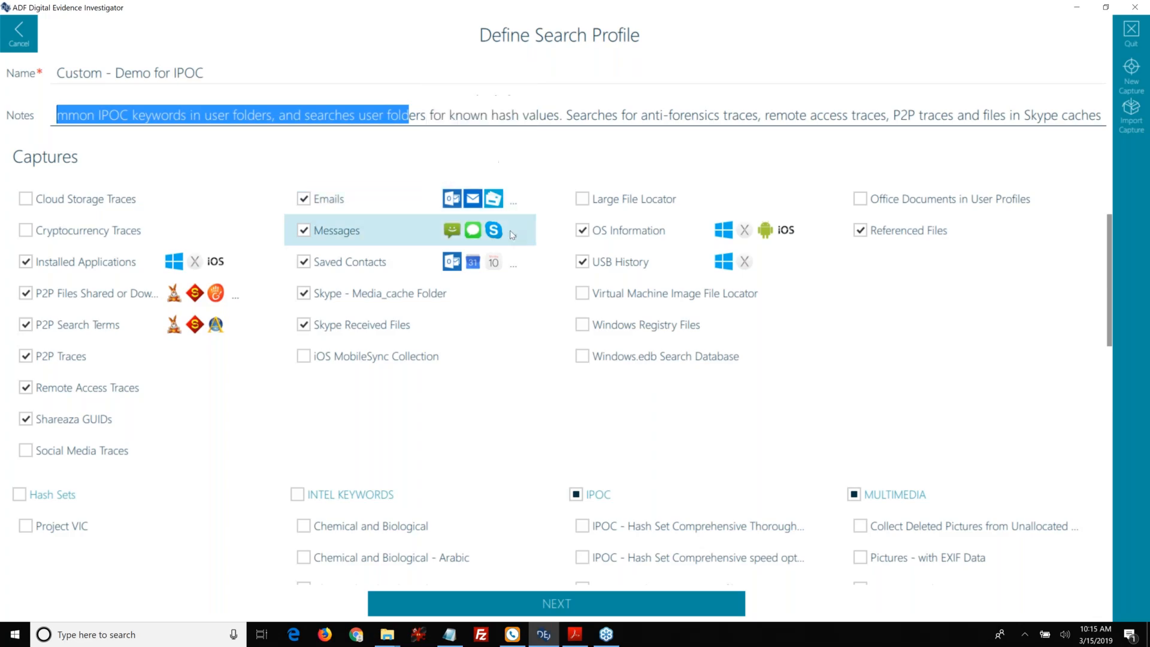
pyautogui.moveTo(512, 234)
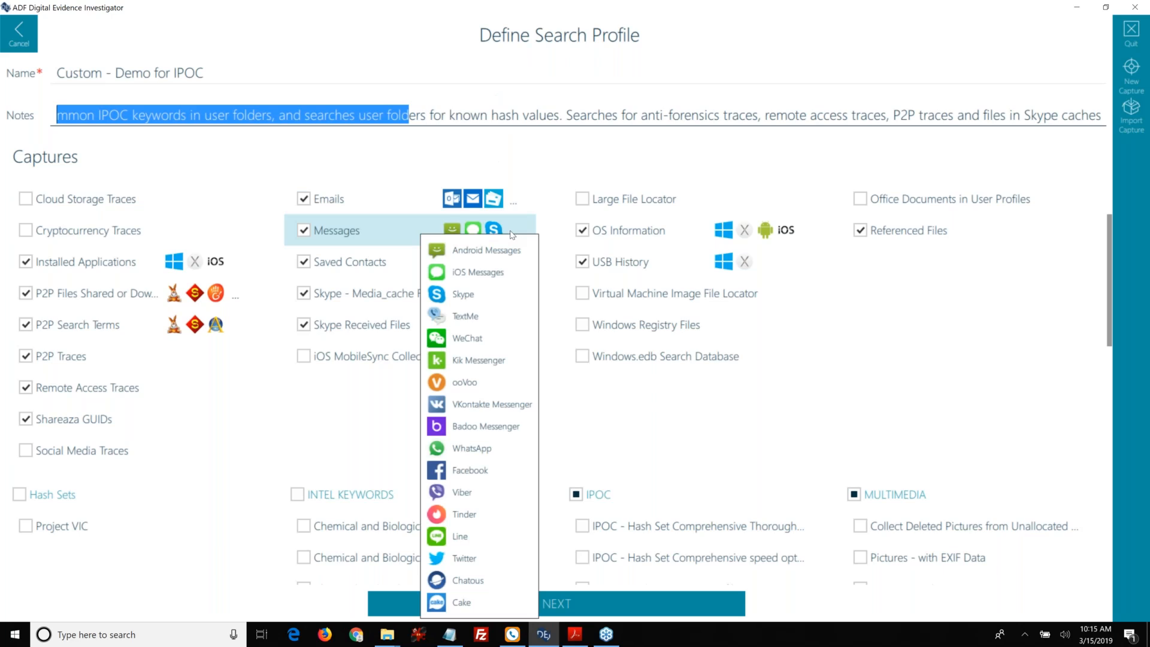
pyautogui.scroll(3, 512, 234)
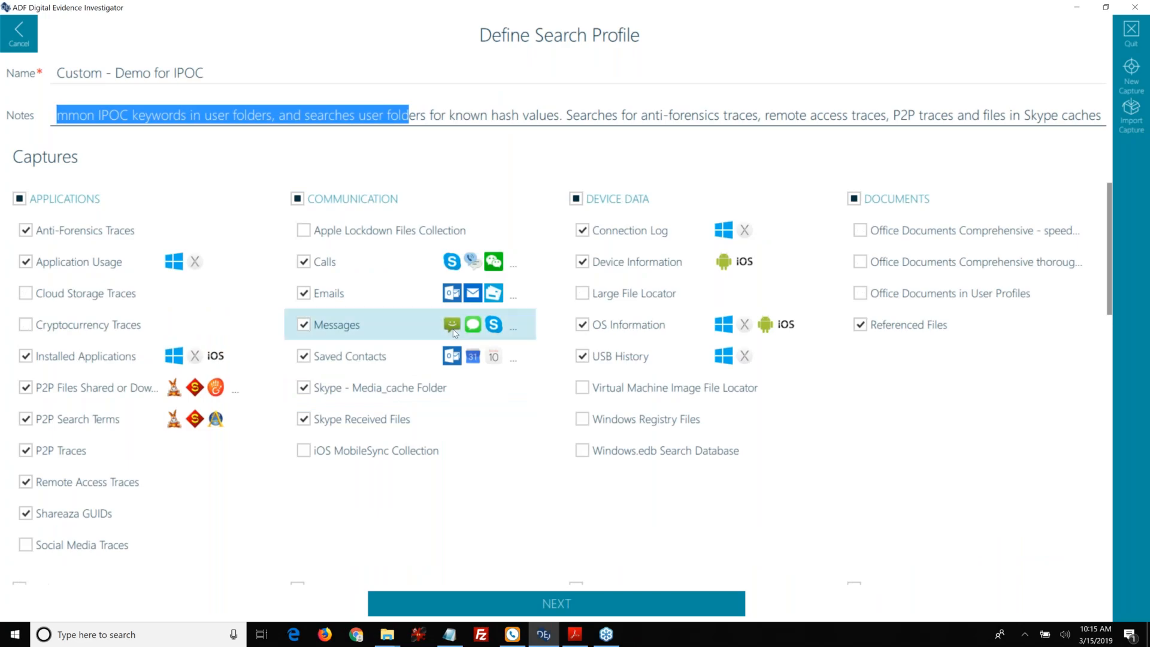
pyautogui.scroll(-3, 455, 333)
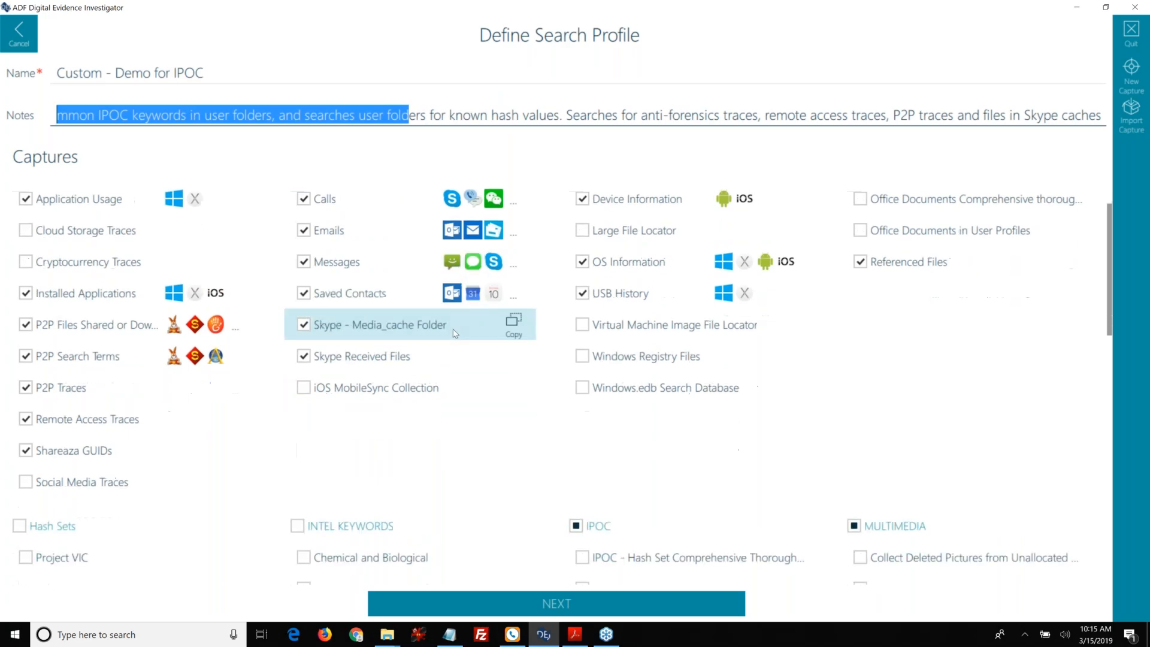
pyautogui.click(467, 230)
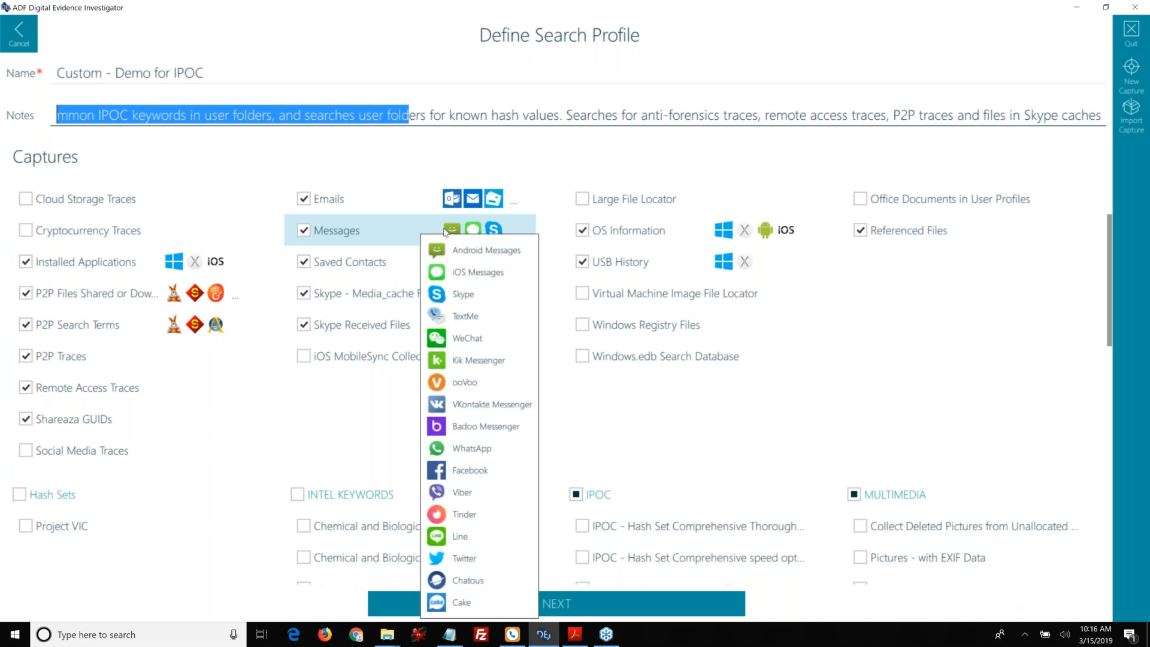
pyautogui.moveTo(195, 266)
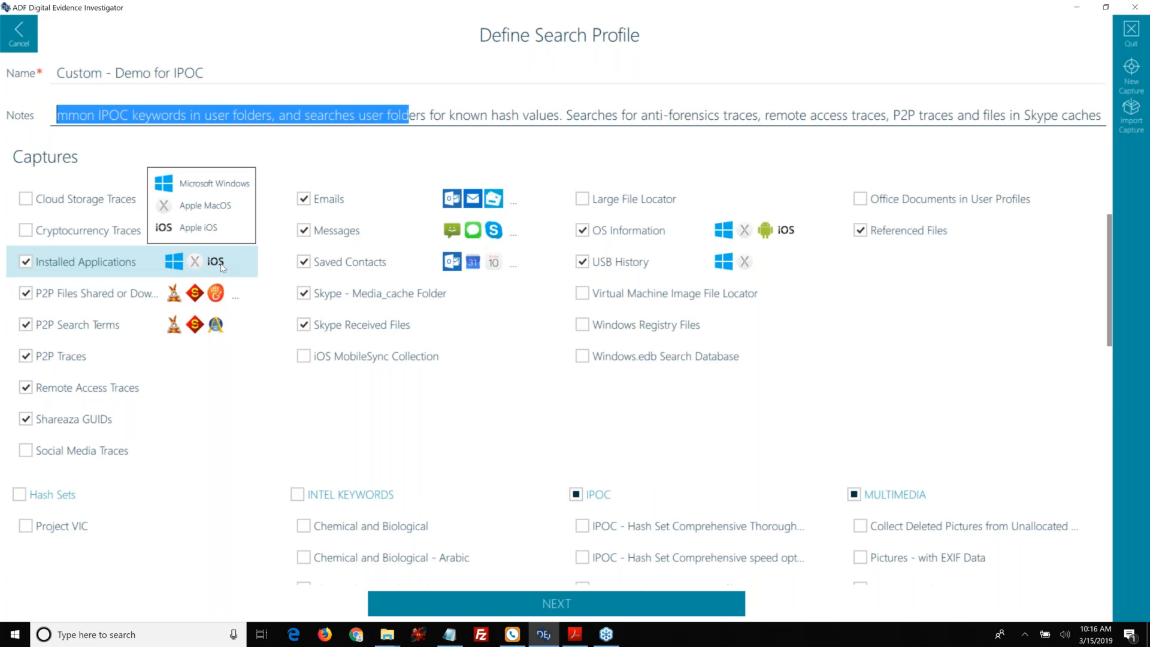
pyautogui.moveTo(215, 296)
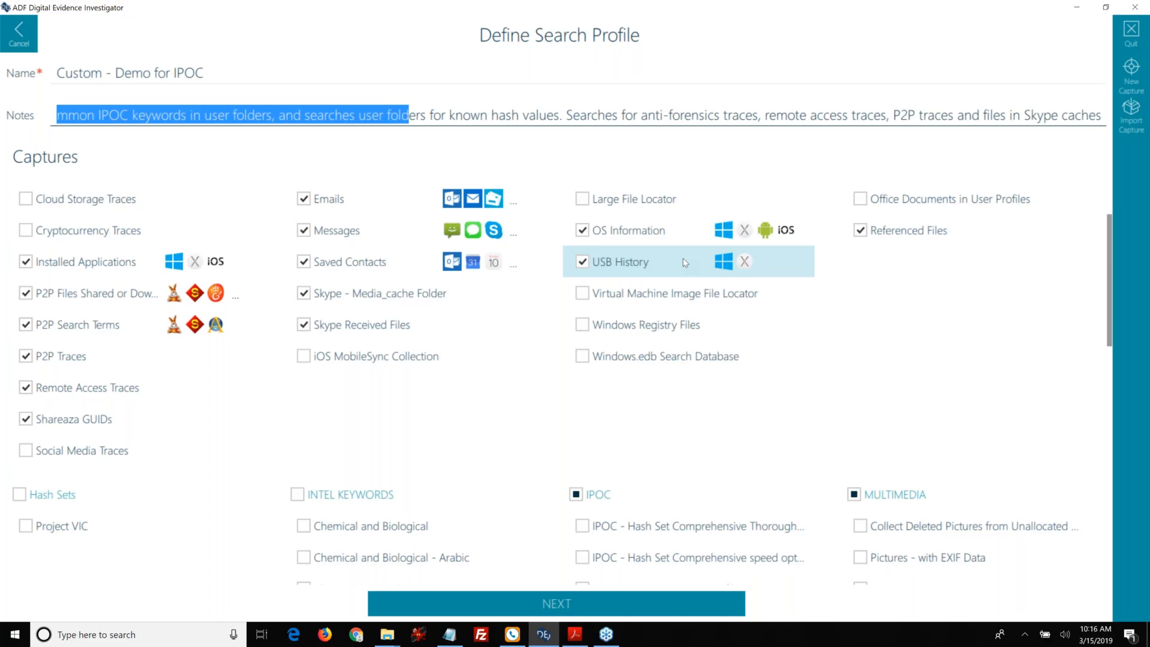
# Examine which platforms and apps the Device Data, User Data and Web Browsers captures support, including Connection Log and Calendar
pyautogui.scroll(3, 685, 263)
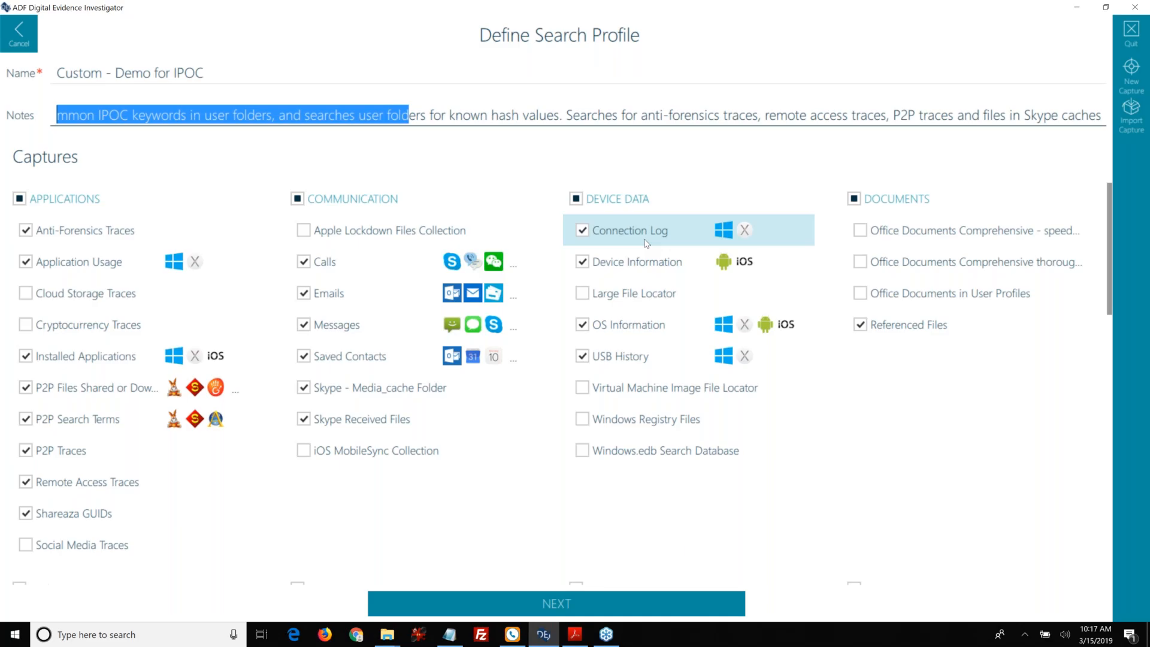
pyautogui.moveTo(726, 234)
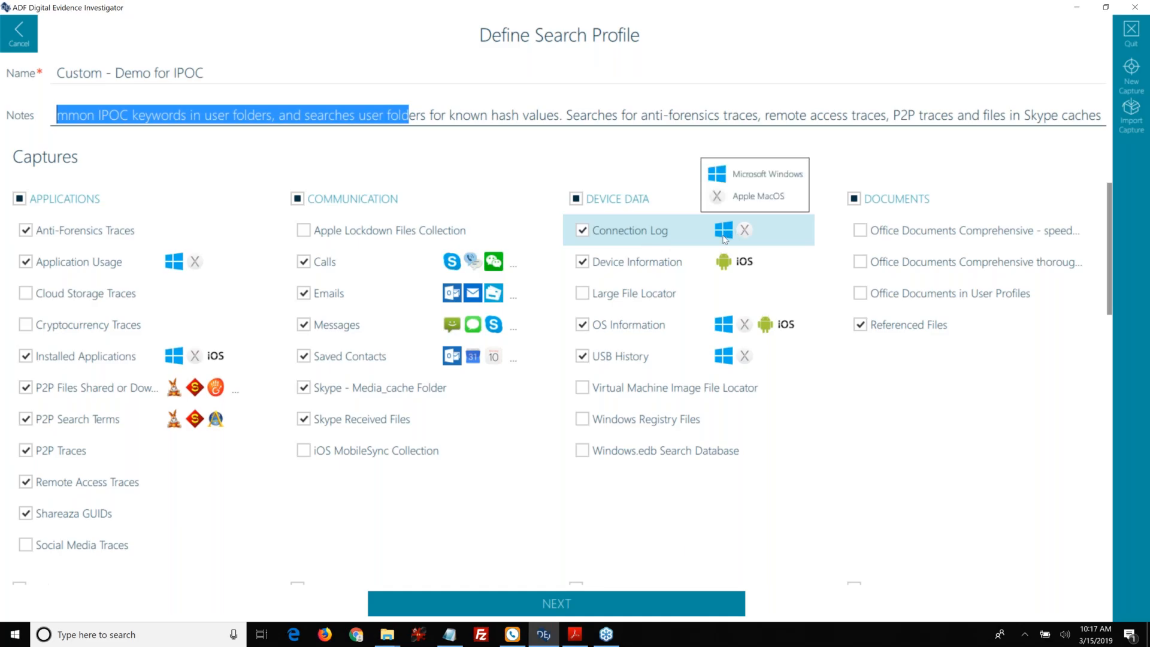
pyautogui.scroll(-7, 724, 238)
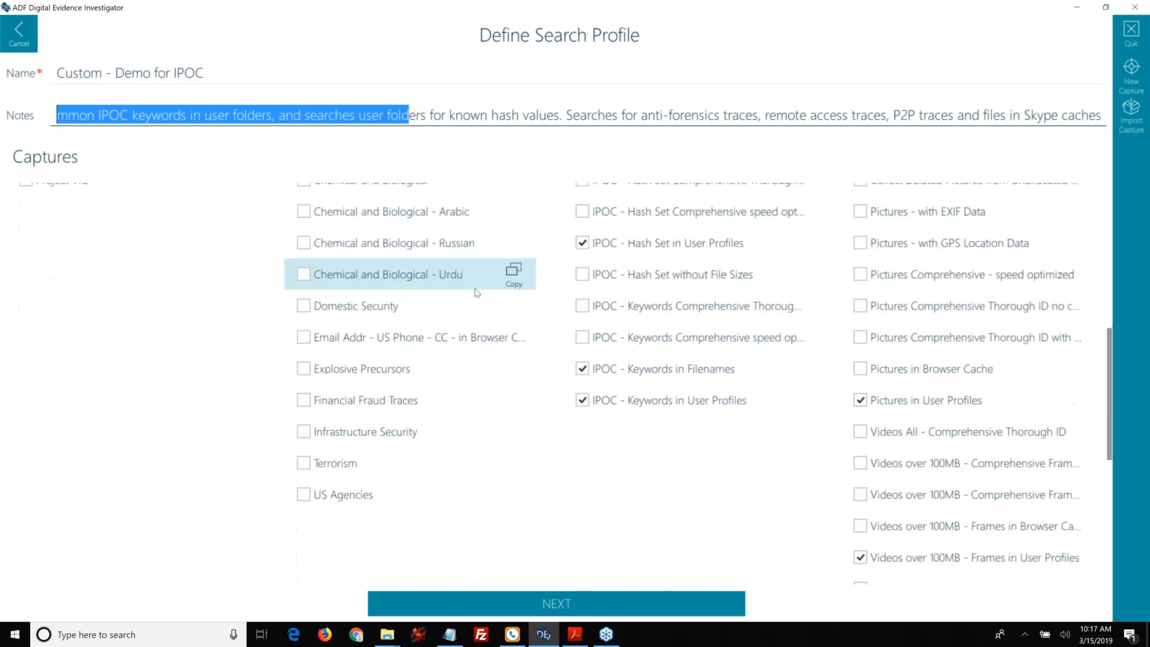
pyautogui.scroll(-6, 476, 292)
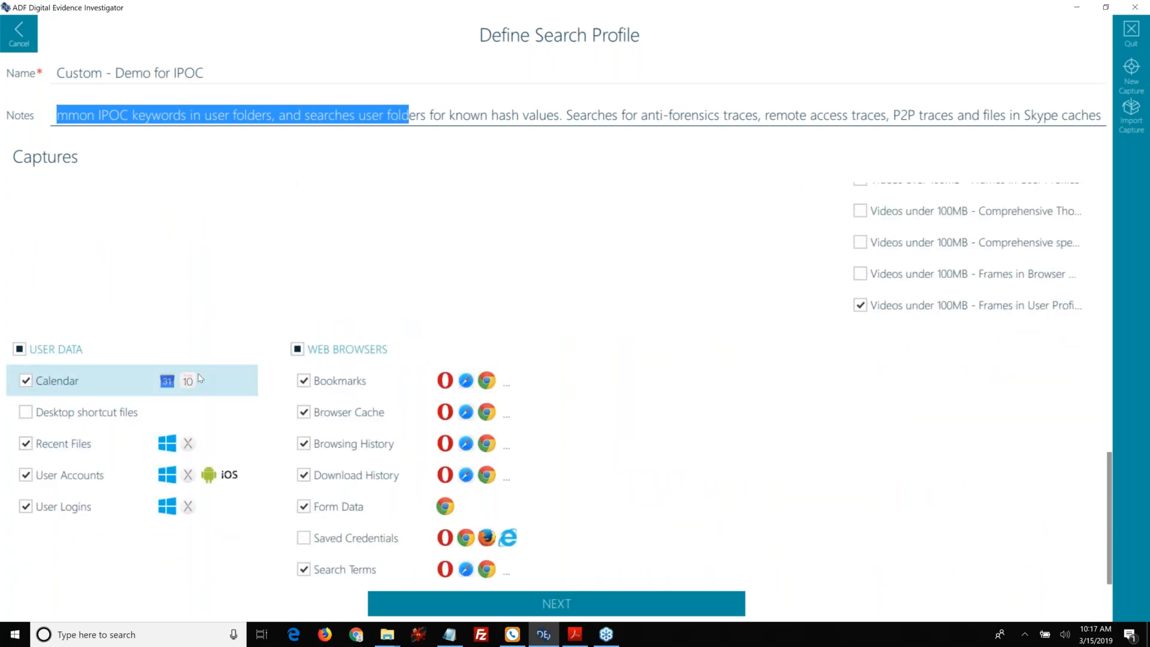
pyautogui.moveTo(183, 382)
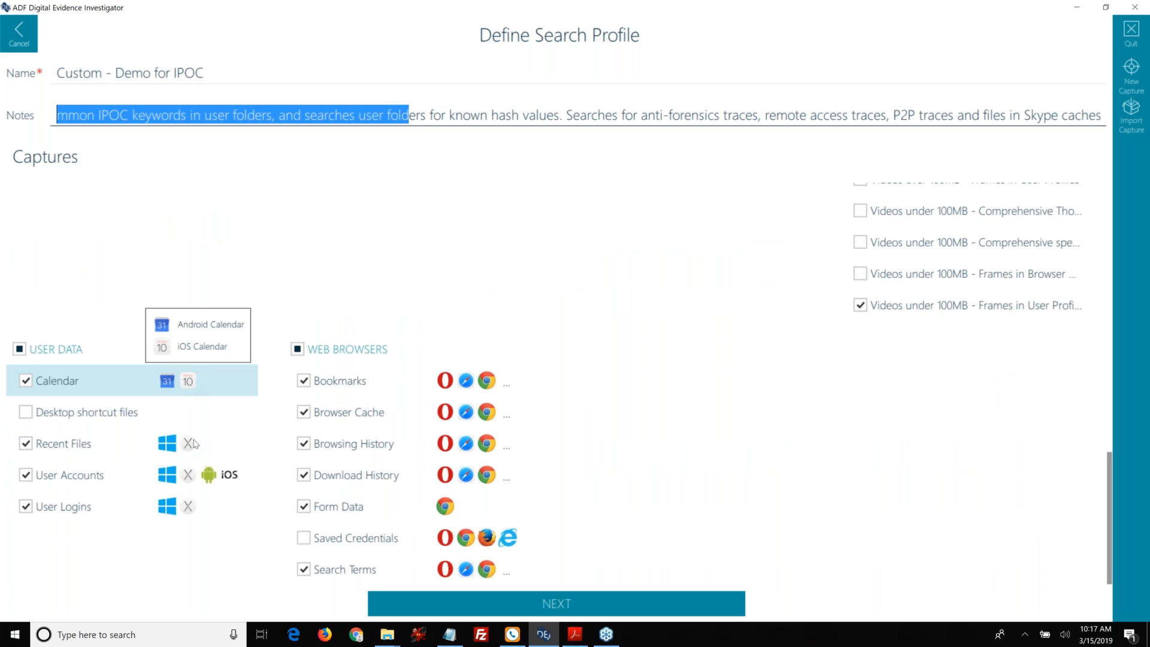
pyautogui.moveTo(187, 505)
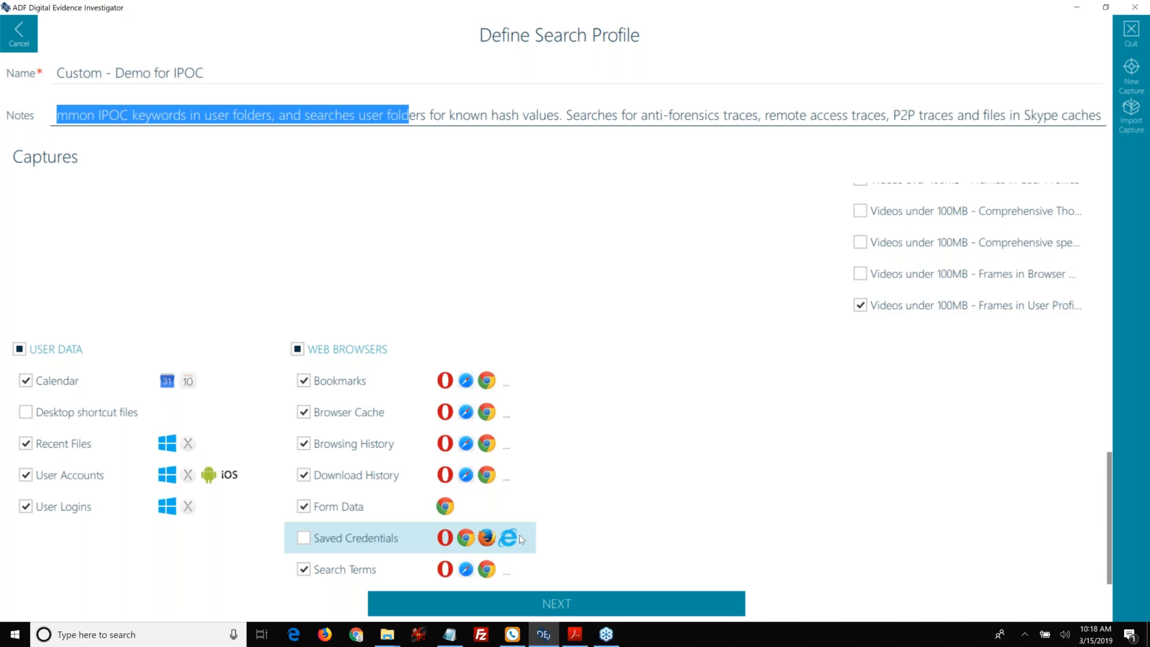
pyautogui.scroll(5, 569, 473)
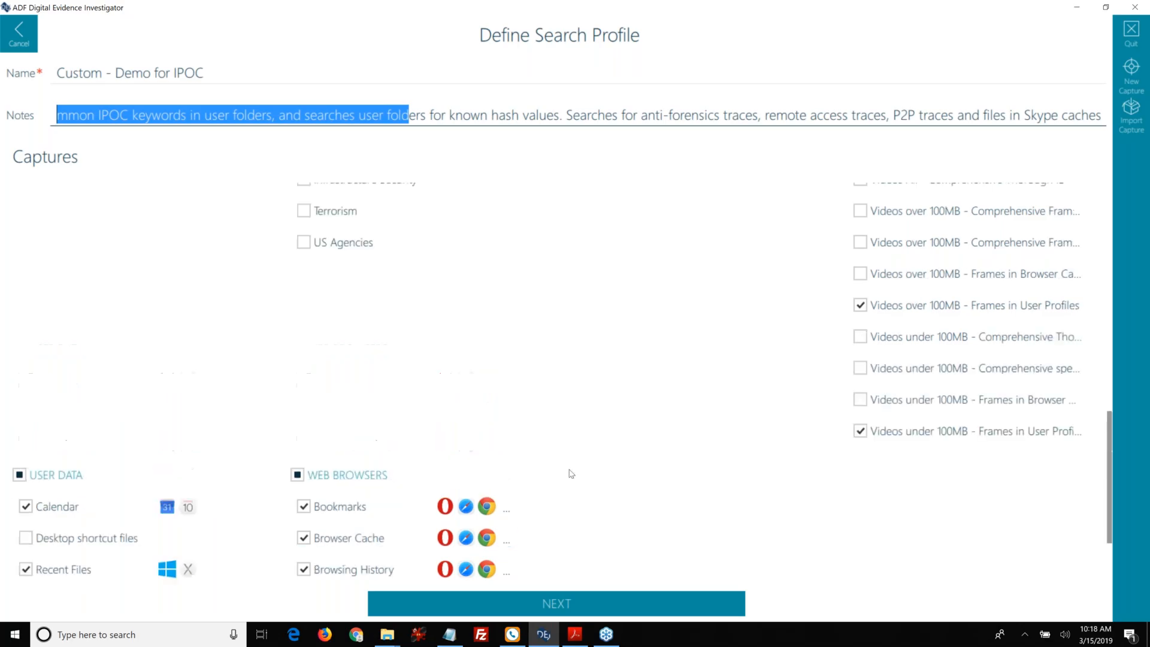
pyautogui.scroll(10, 571, 474)
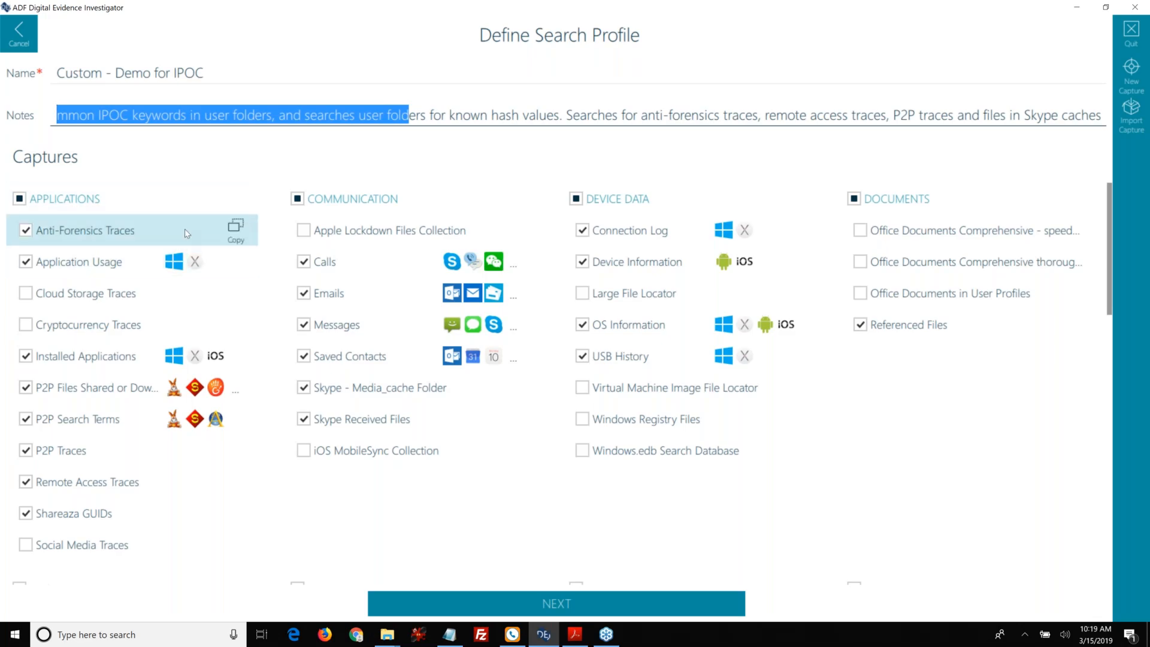
# Add the Pictures Comprehensive Thorough ID no carving capture from the Multimedia group to the custom profile
pyautogui.scroll(-5, 221, 281)
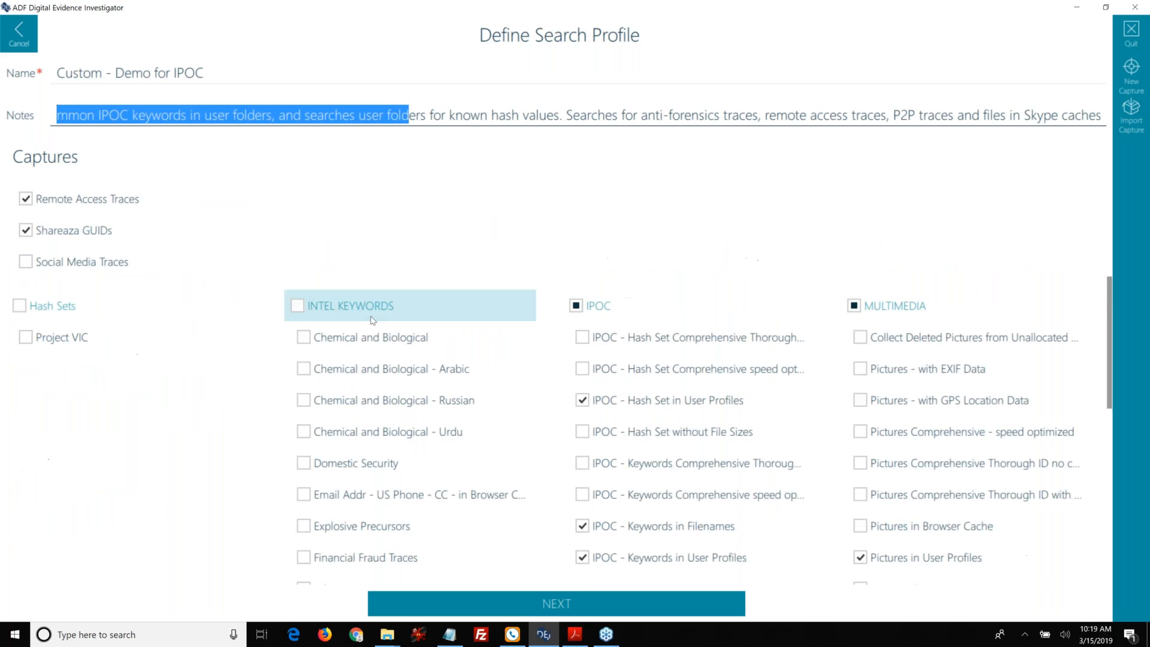
pyautogui.scroll(-1, 369, 340)
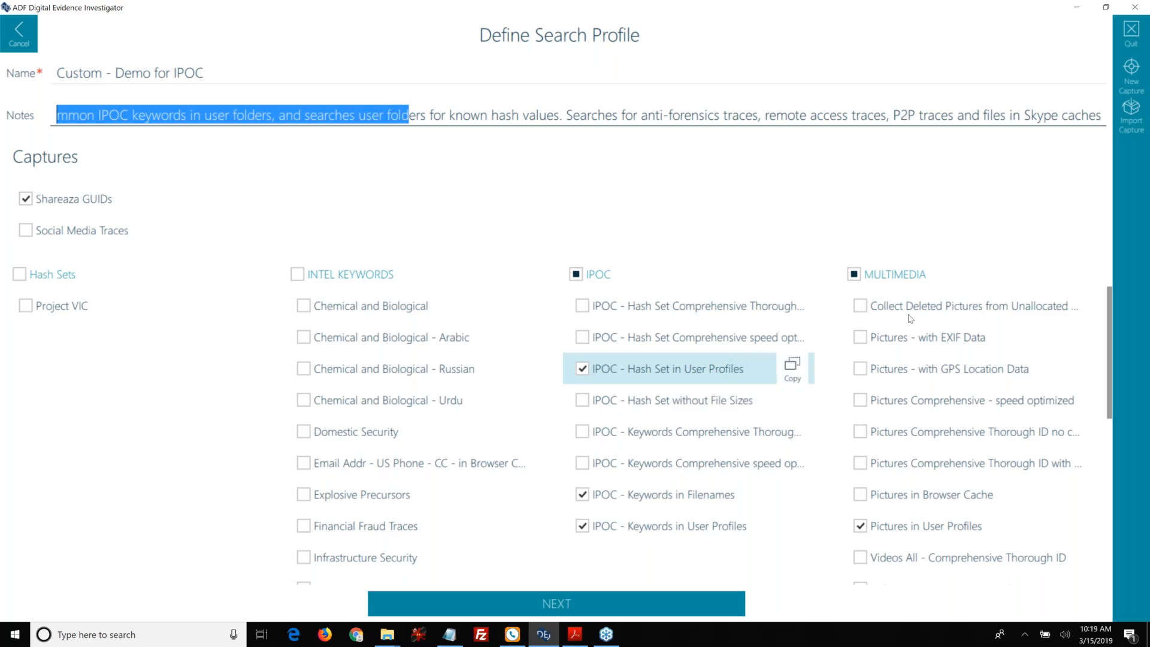
pyautogui.scroll(-5, 922, 419)
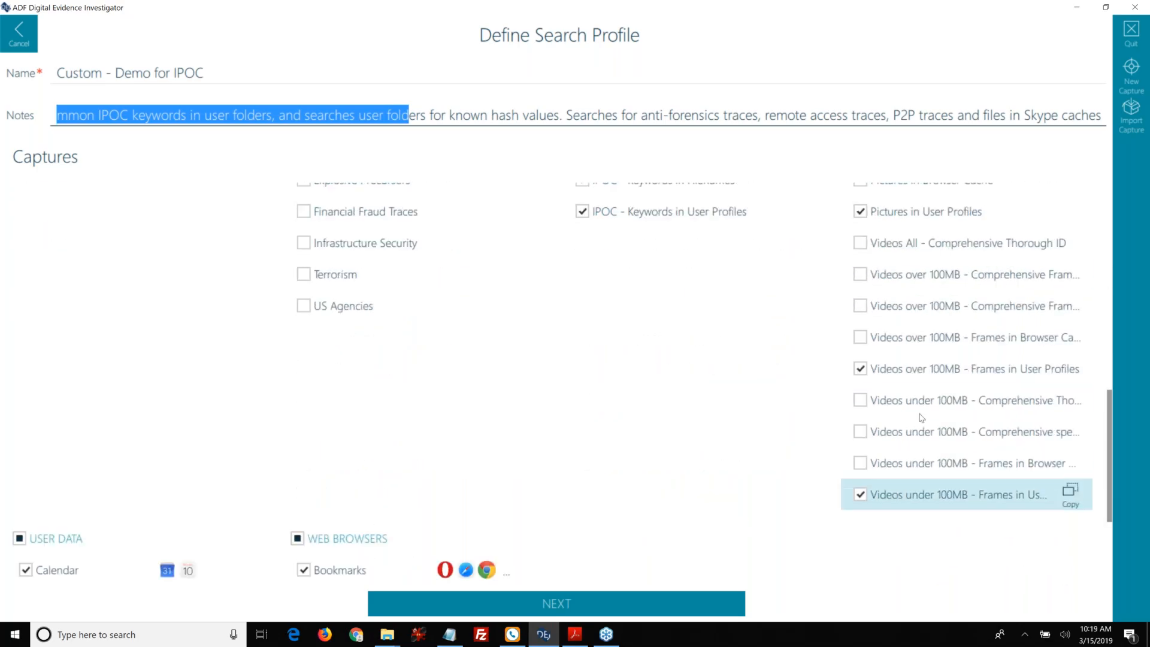
pyautogui.scroll(3, 919, 398)
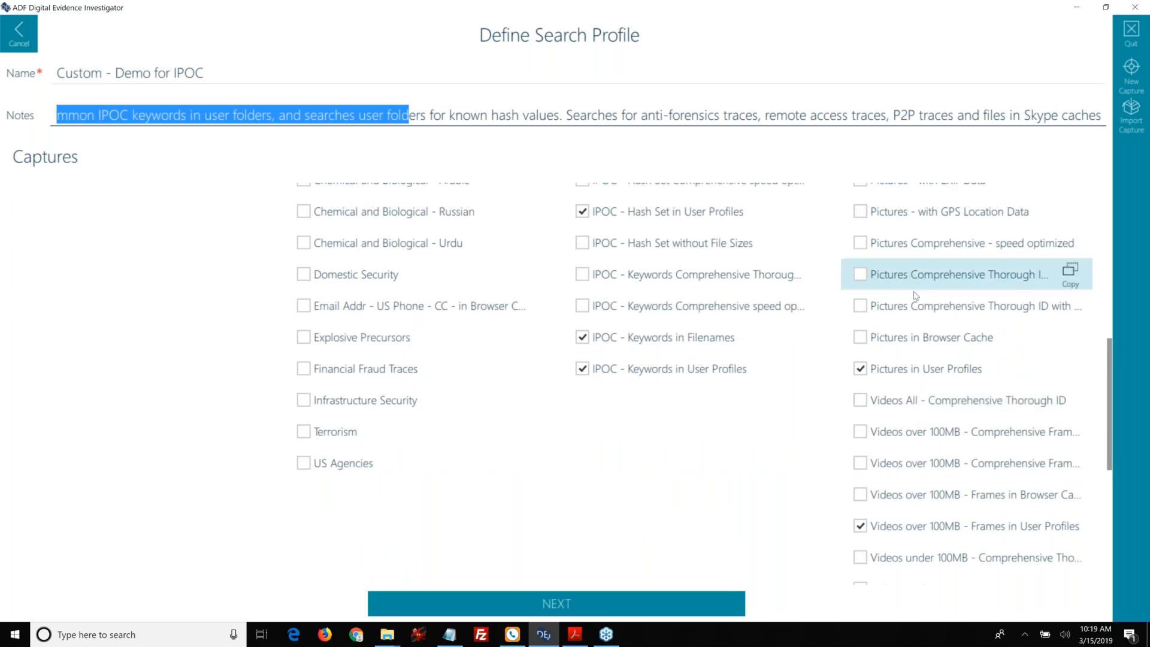
pyautogui.scroll(2, 914, 295)
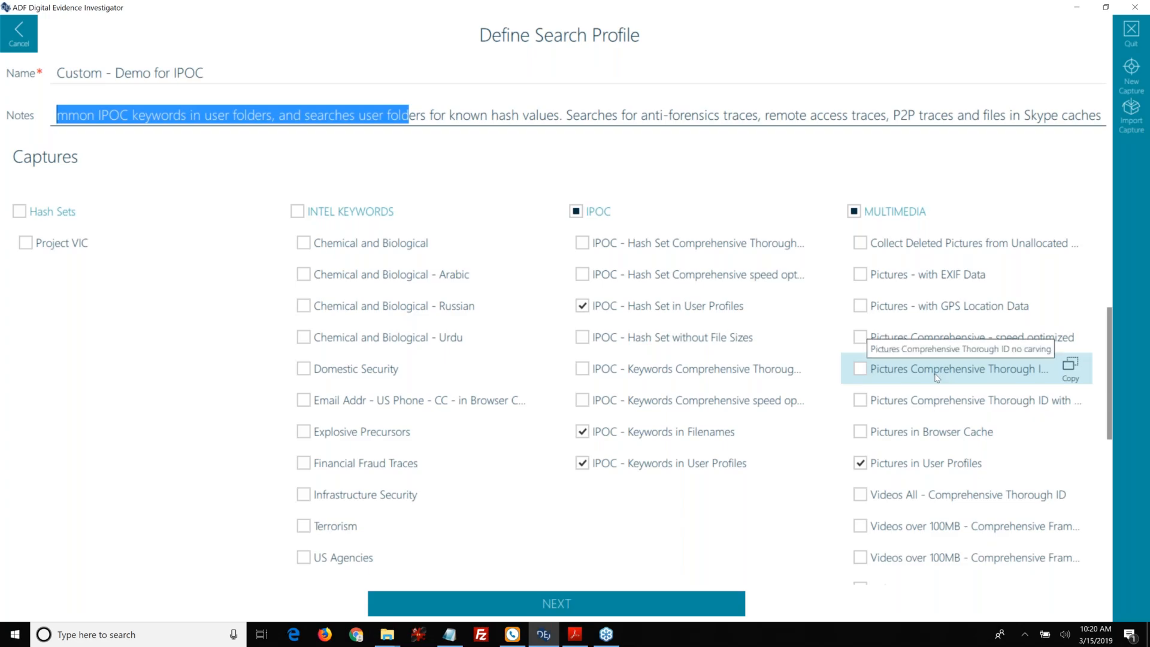
pyautogui.click(861, 371)
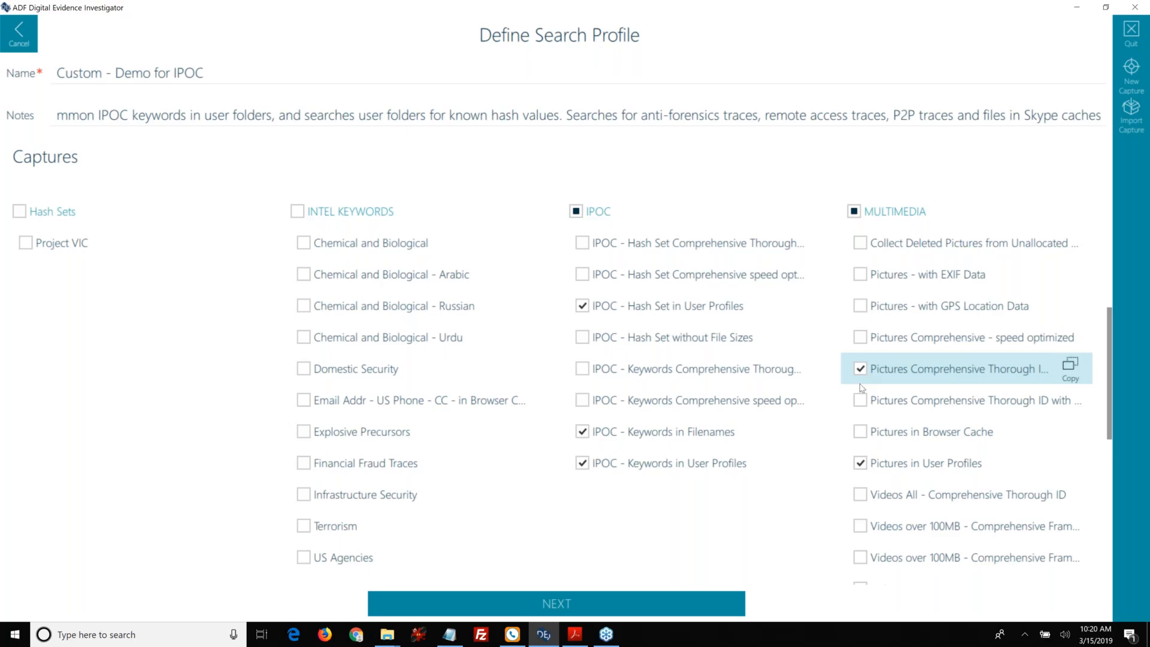
# Review the picture and video captures in the Multimedia group, including the options for videos over and under 100MB
pyautogui.scroll(-1, 862, 427)
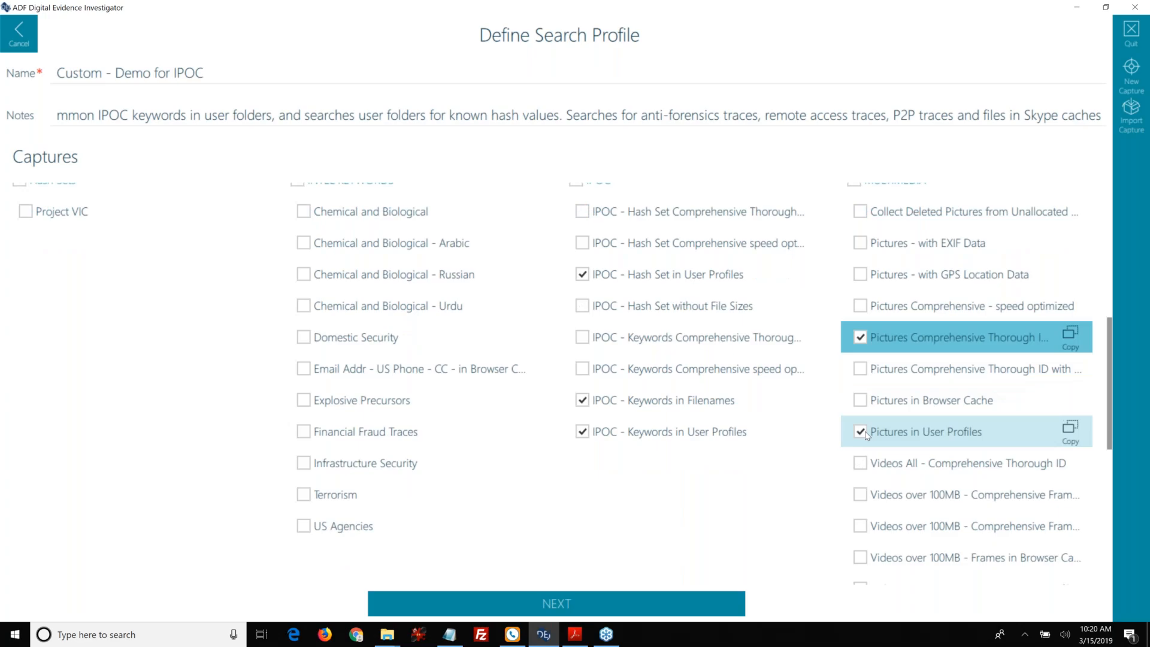
pyautogui.scroll(-3, 864, 434)
pyautogui.scroll(1, 919, 304)
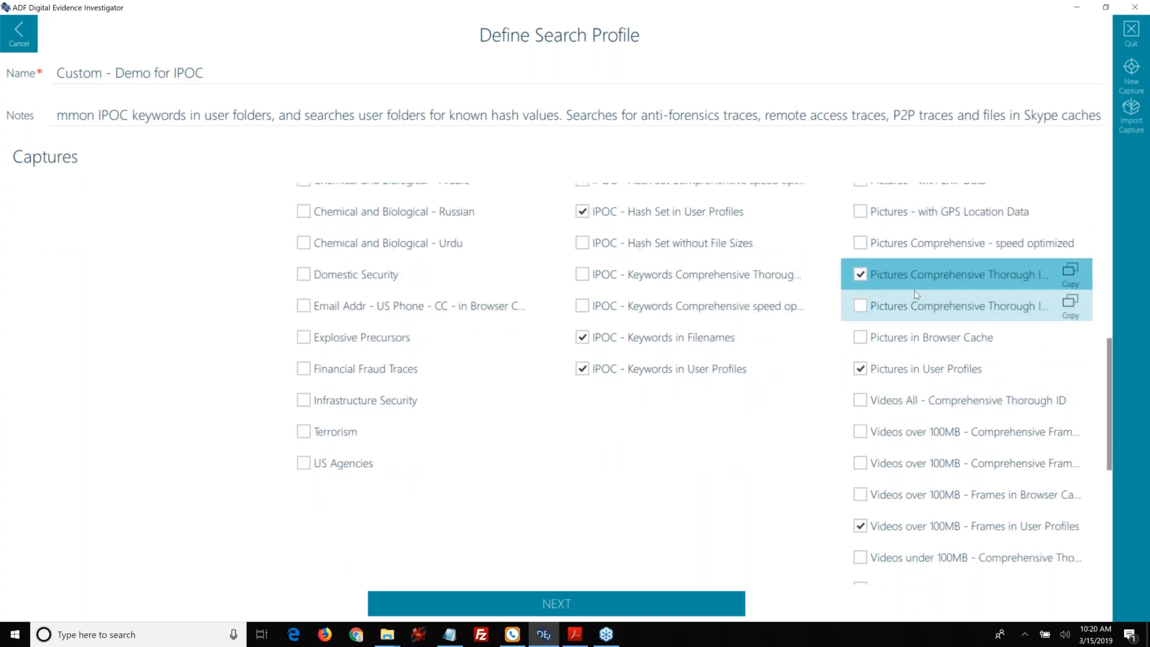
pyautogui.scroll(4, 916, 294)
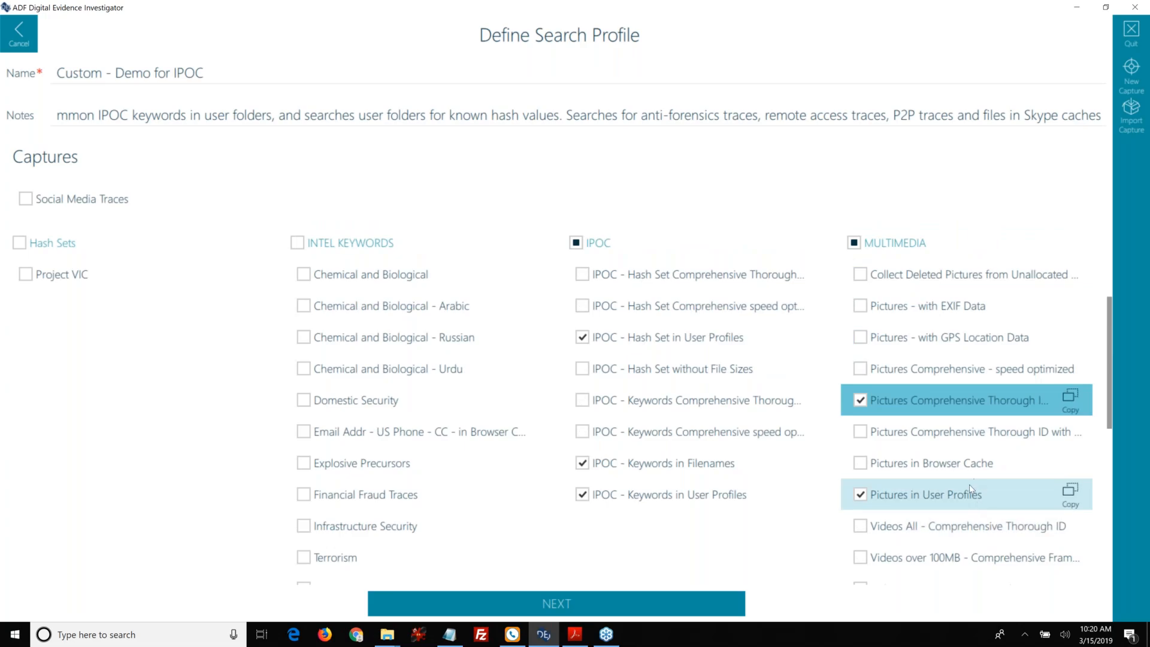
pyautogui.click(951, 413)
pyautogui.scroll(-1, 904, 483)
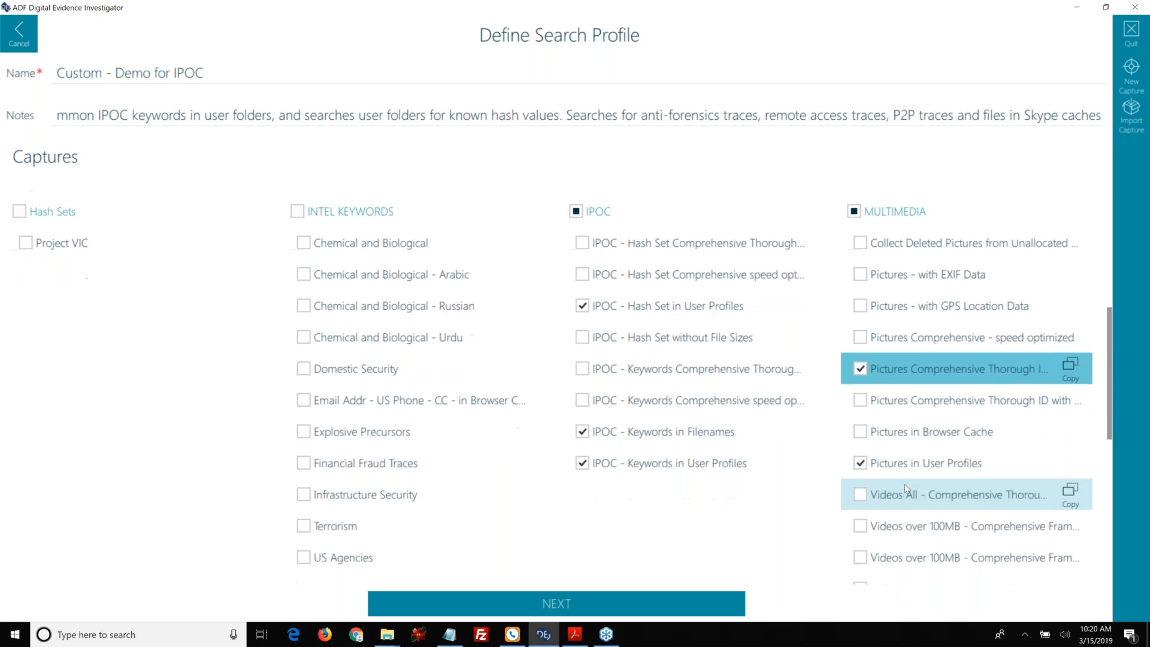
pyautogui.scroll(-6, 904, 484)
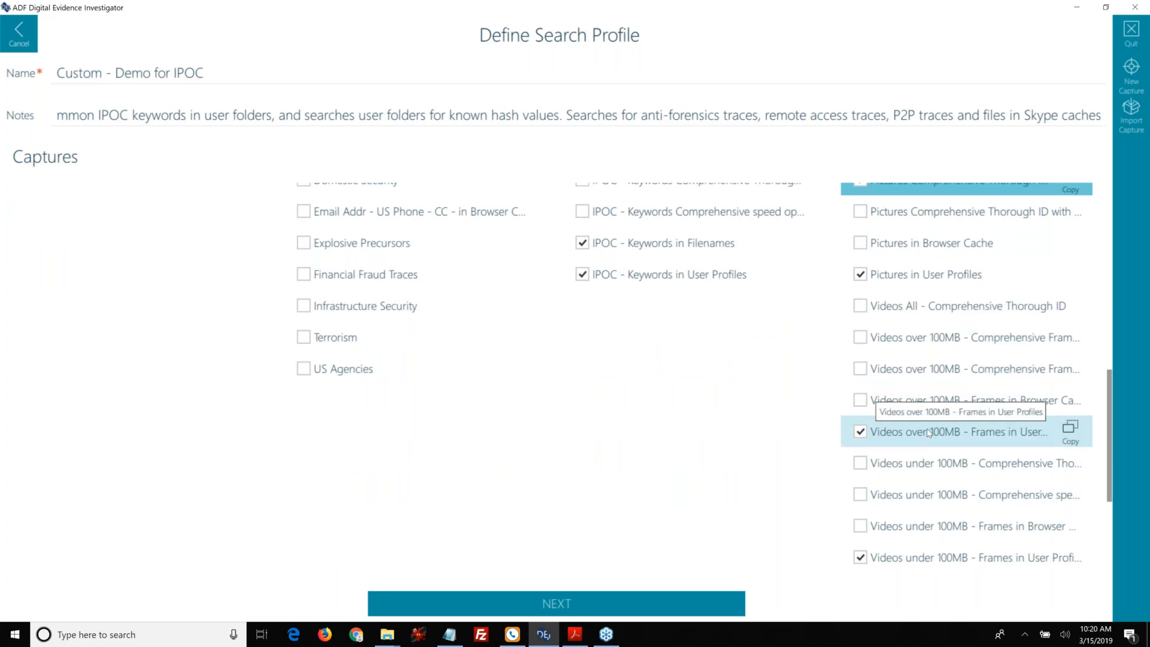
pyautogui.scroll(-2, 976, 540)
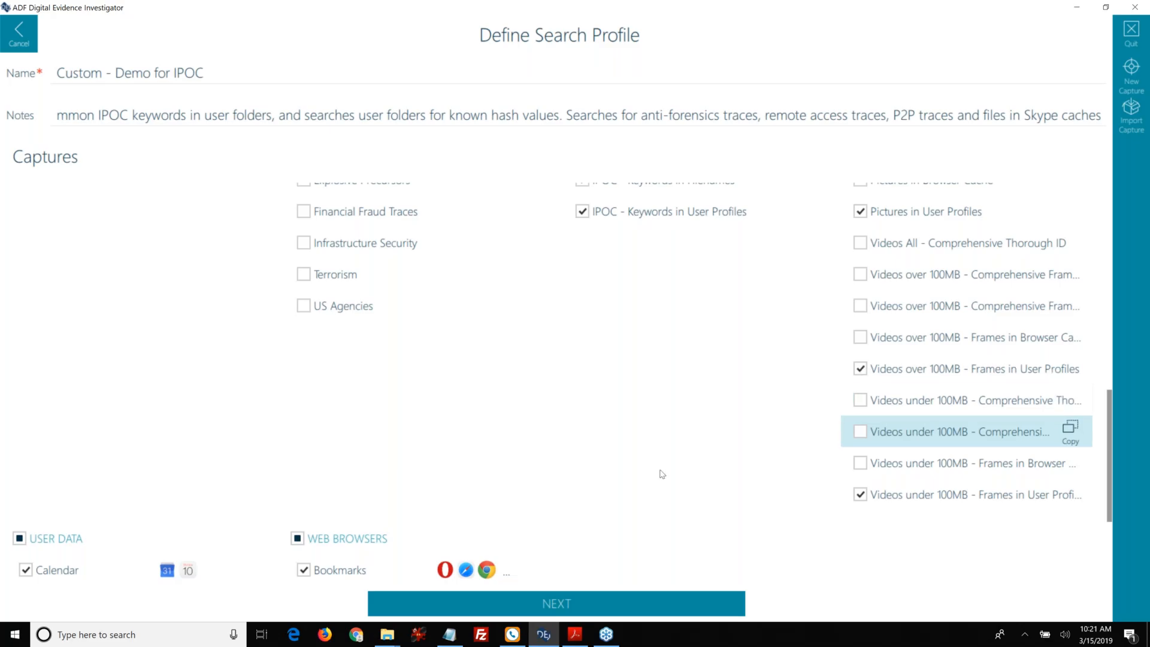
pyautogui.scroll(15, 643, 484)
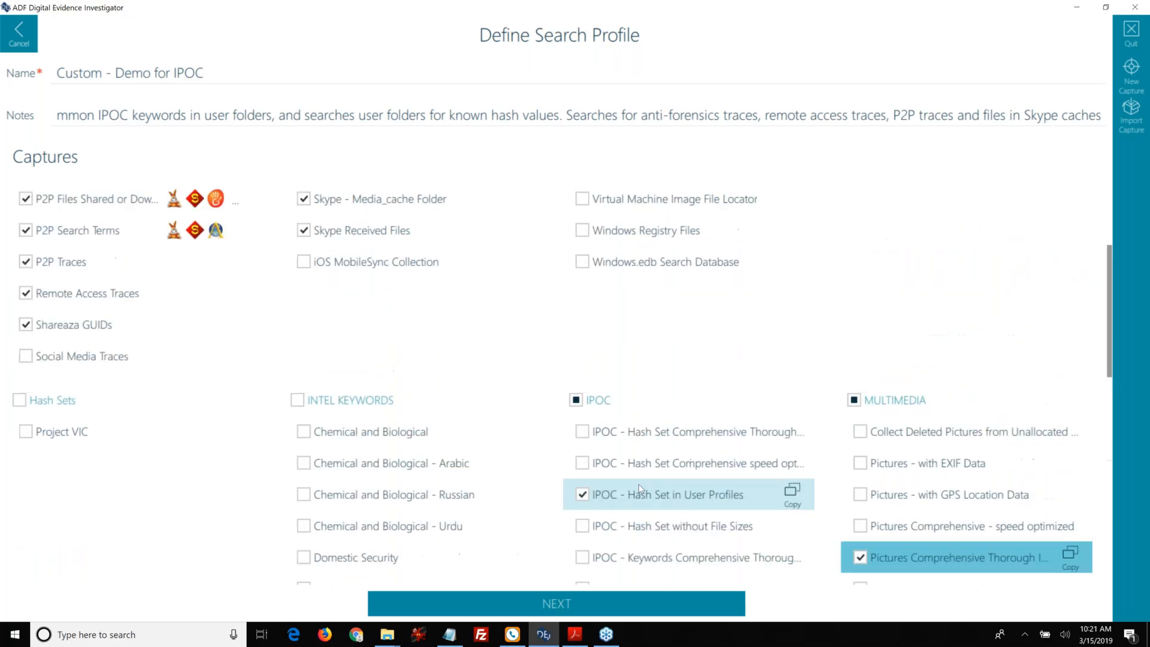
pyautogui.click(20, 33)
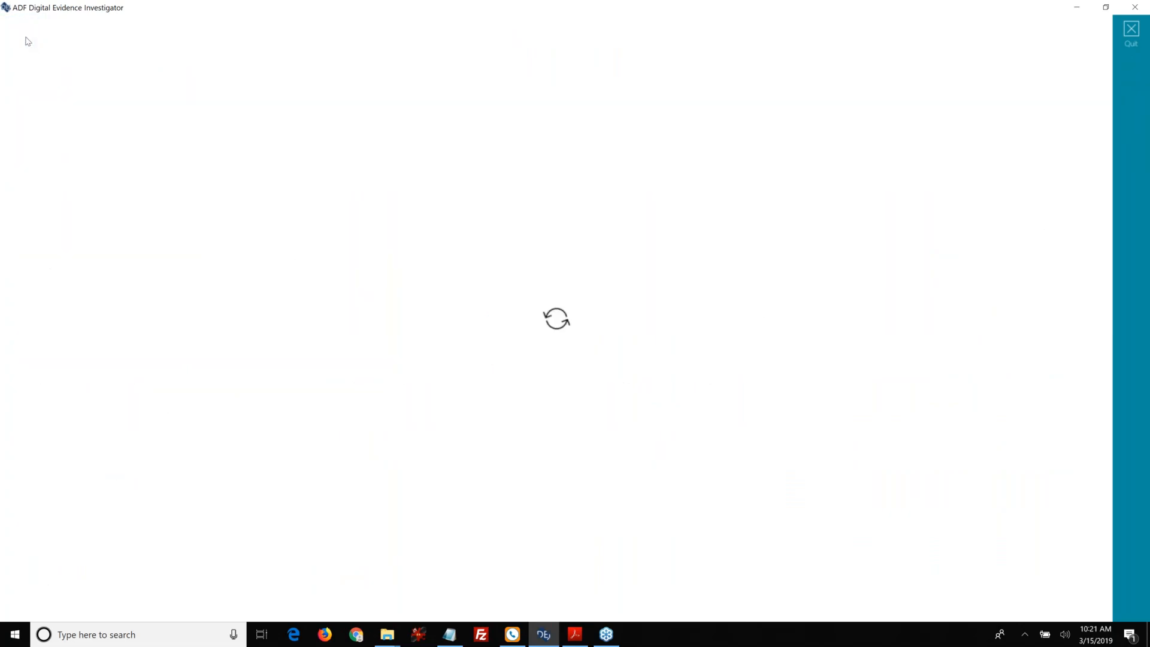
pyautogui.click(23, 37)
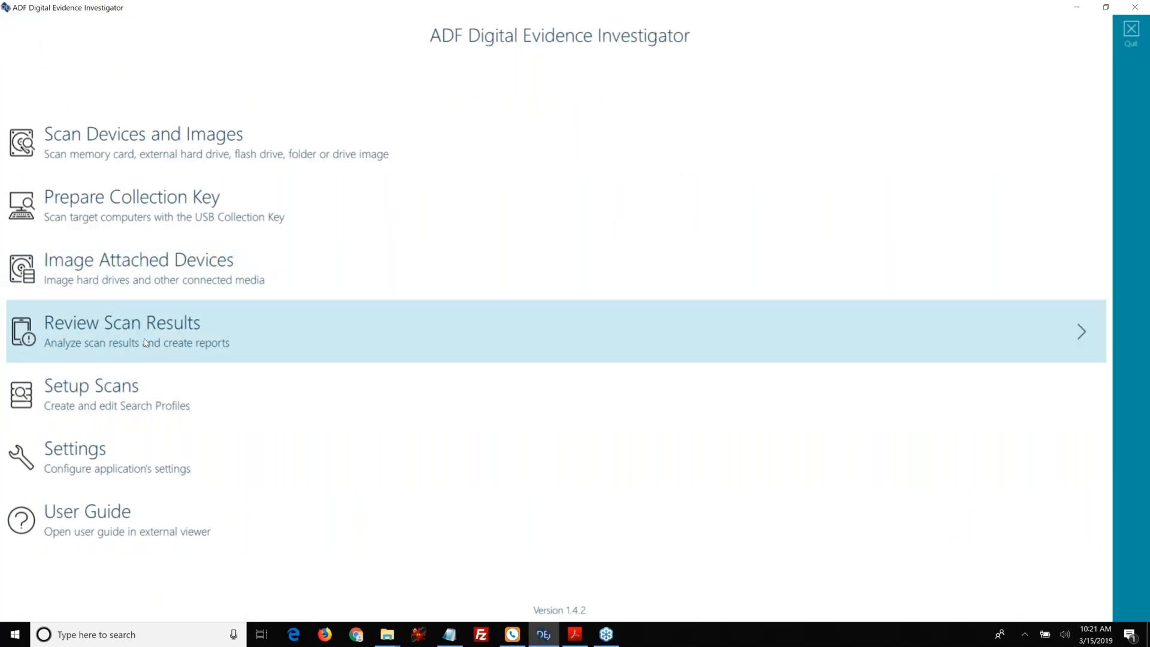
pyautogui.click(145, 343)
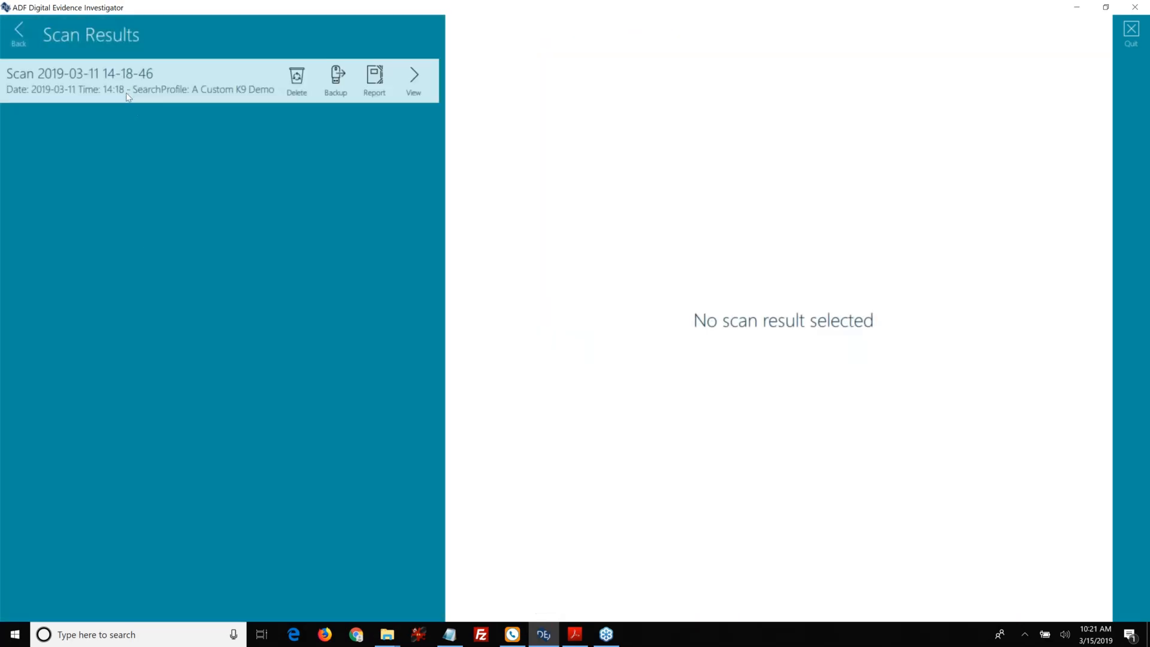
pyautogui.click(278, 83)
pyautogui.click(413, 84)
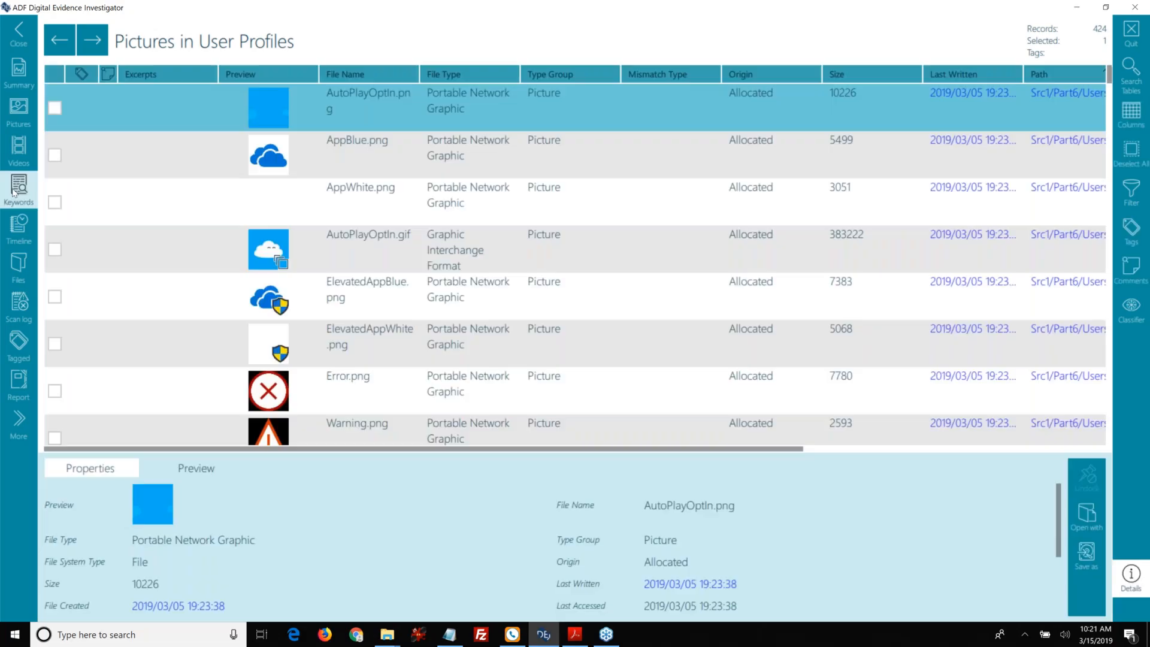
# Examine the FProxy keyword hits and the scan's capture overview, and close the scan result
pyautogui.click(13, 191)
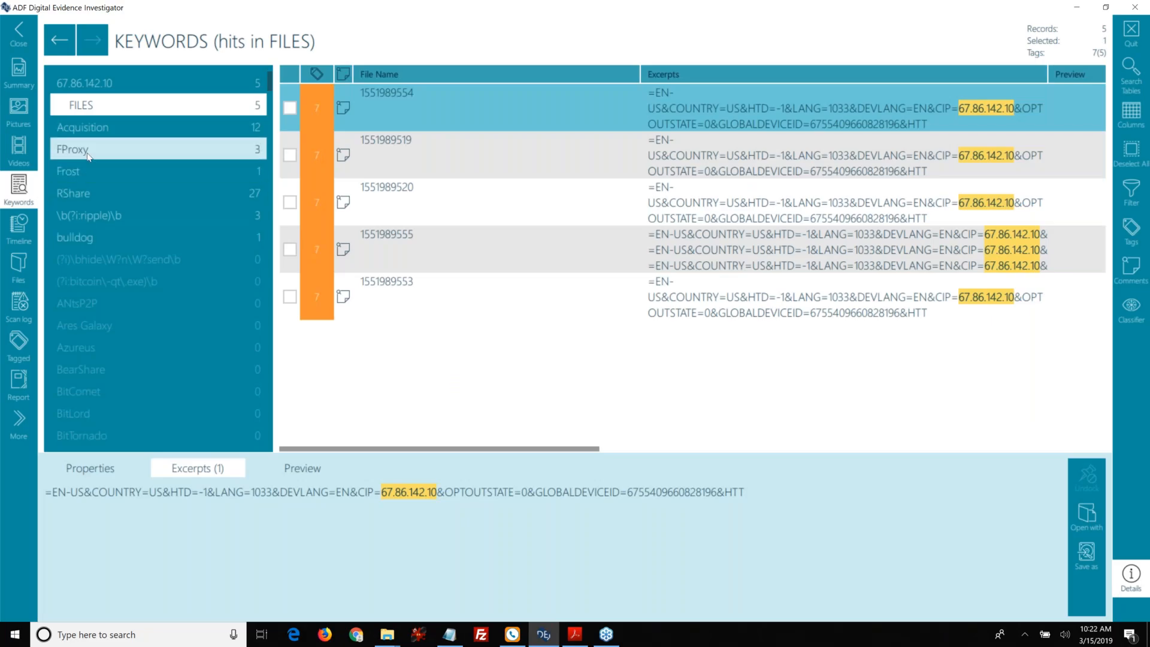
pyautogui.click(88, 151)
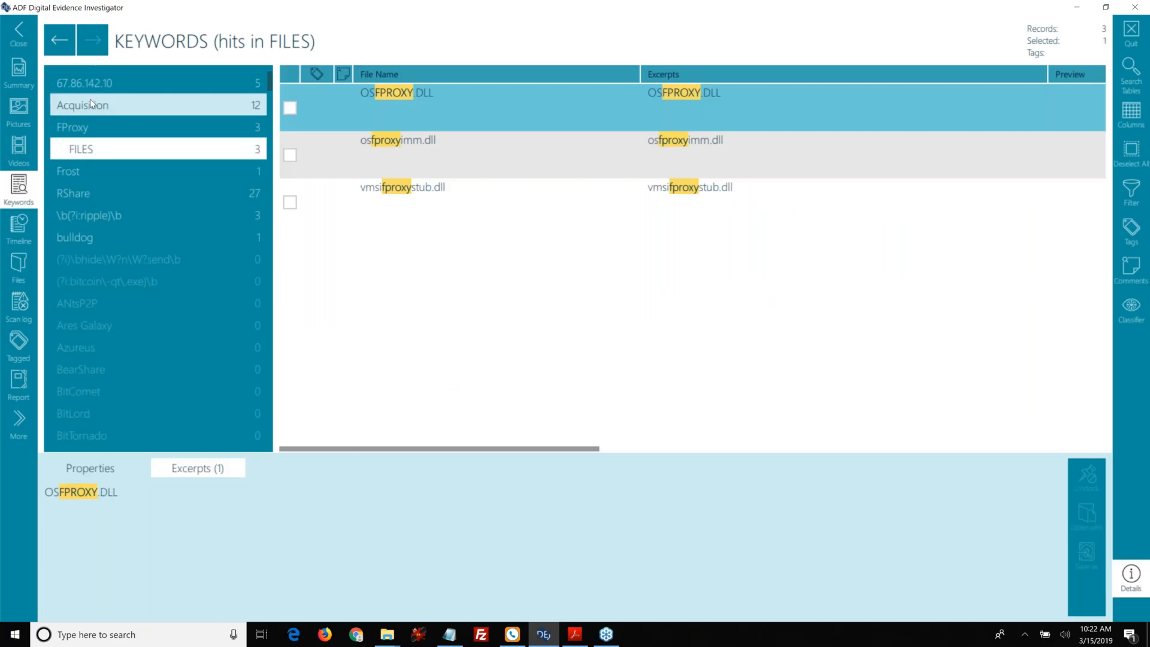
pyautogui.click(10, 438)
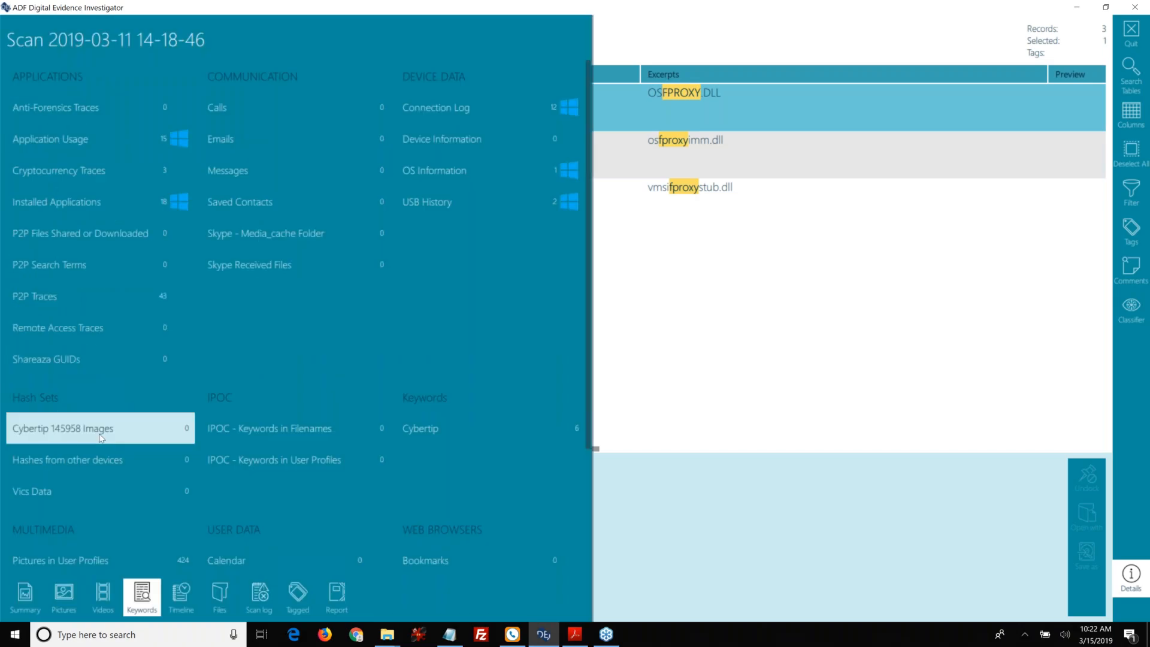
pyautogui.scroll(-1, 416, 414)
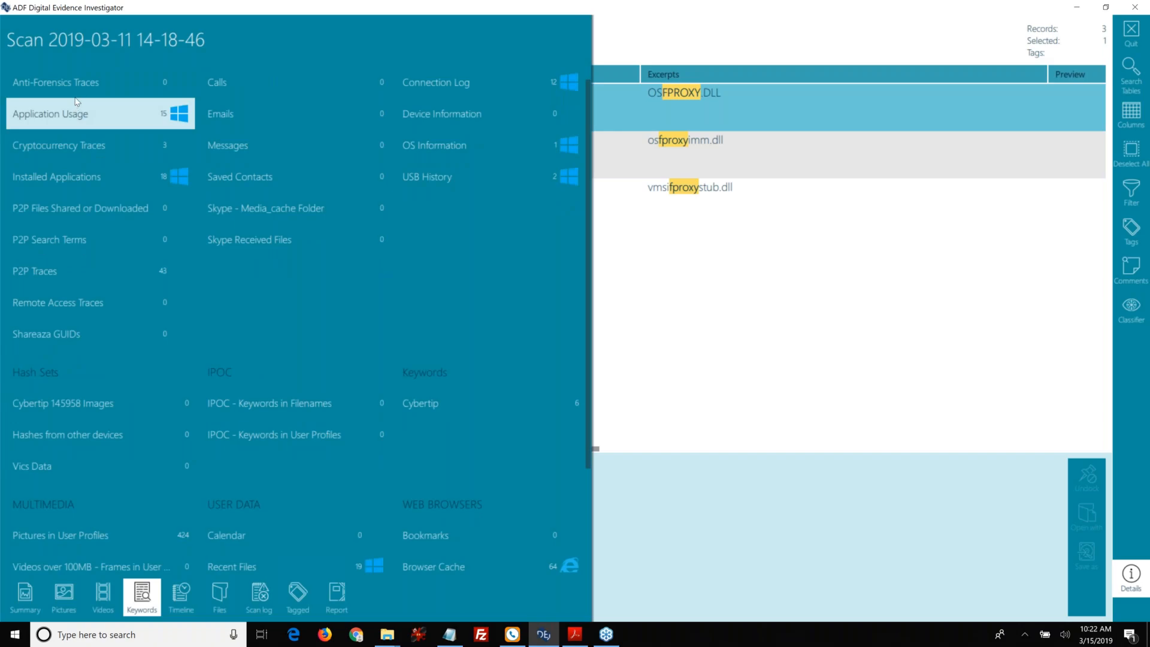
pyautogui.click(879, 3)
pyautogui.click(26, 45)
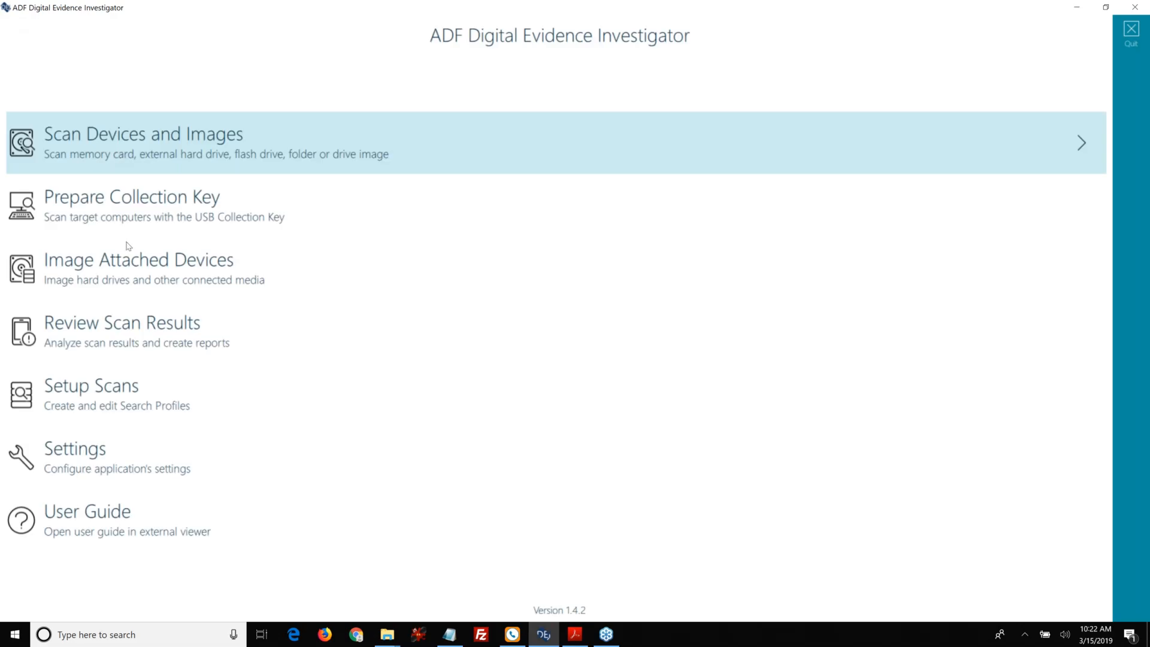
# Copy the Intermediate - IPOC search profile and name the copy "Custom - Demo"
pyautogui.click(121, 396)
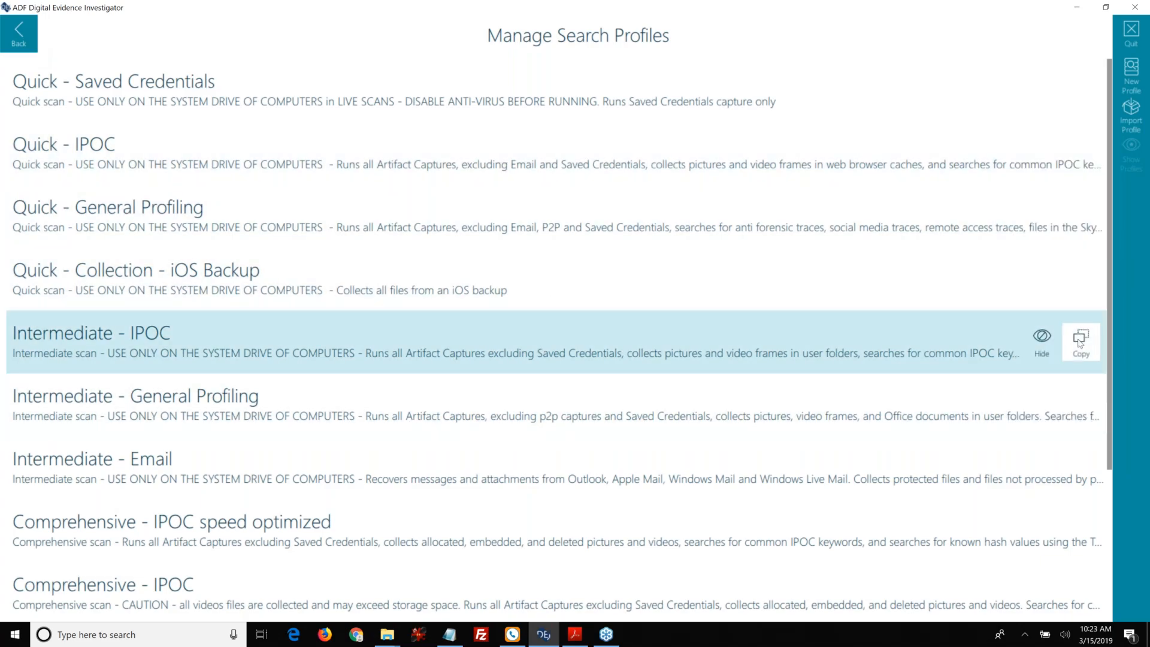
pyautogui.click(1080, 340)
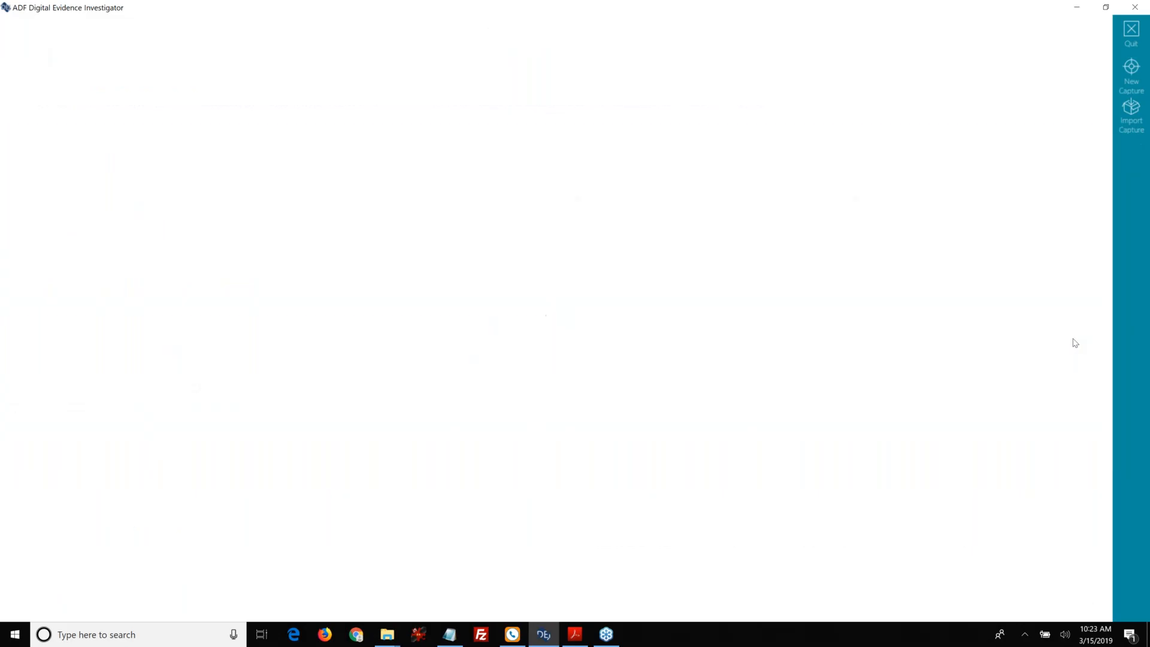
pyautogui.write('Cust')
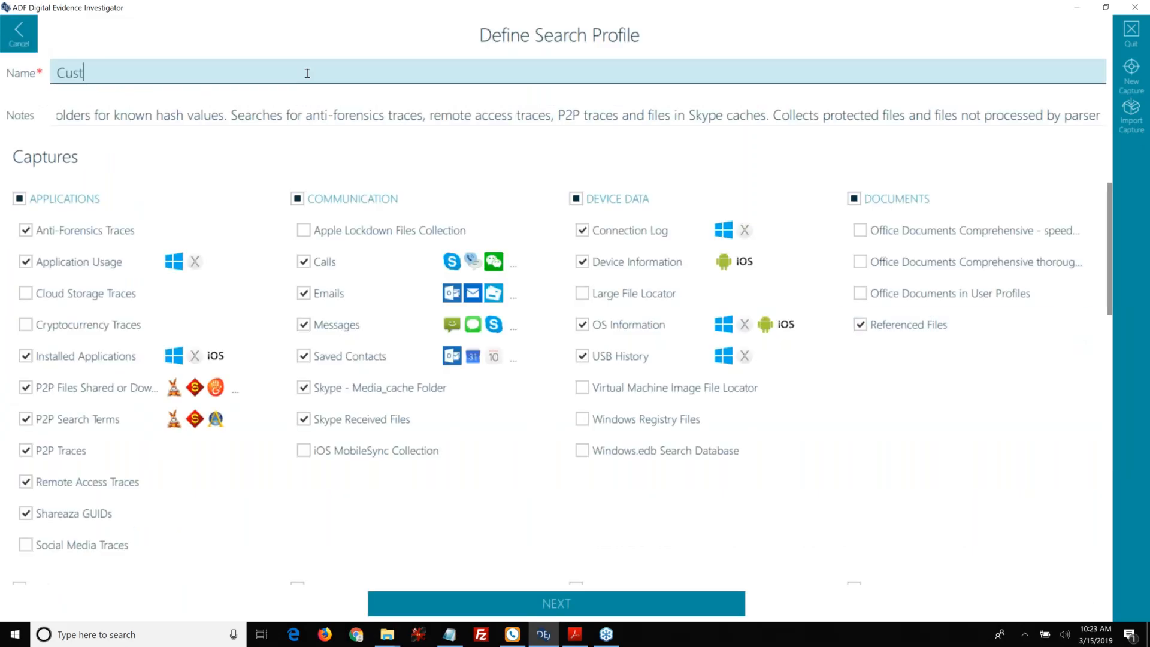
pyautogui.write('om - Demo')
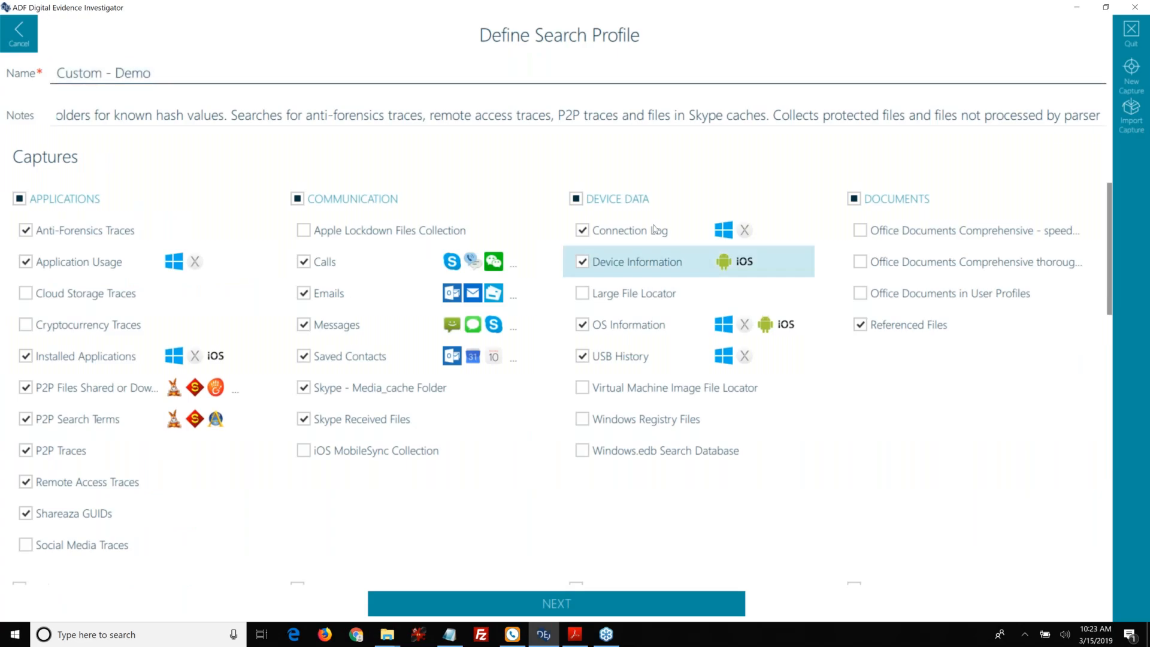
# Examine the search expressions in a copy of the Terrorism capture from the Intel Keywords group, and cancel the copy
pyautogui.scroll(-5, 926, 345)
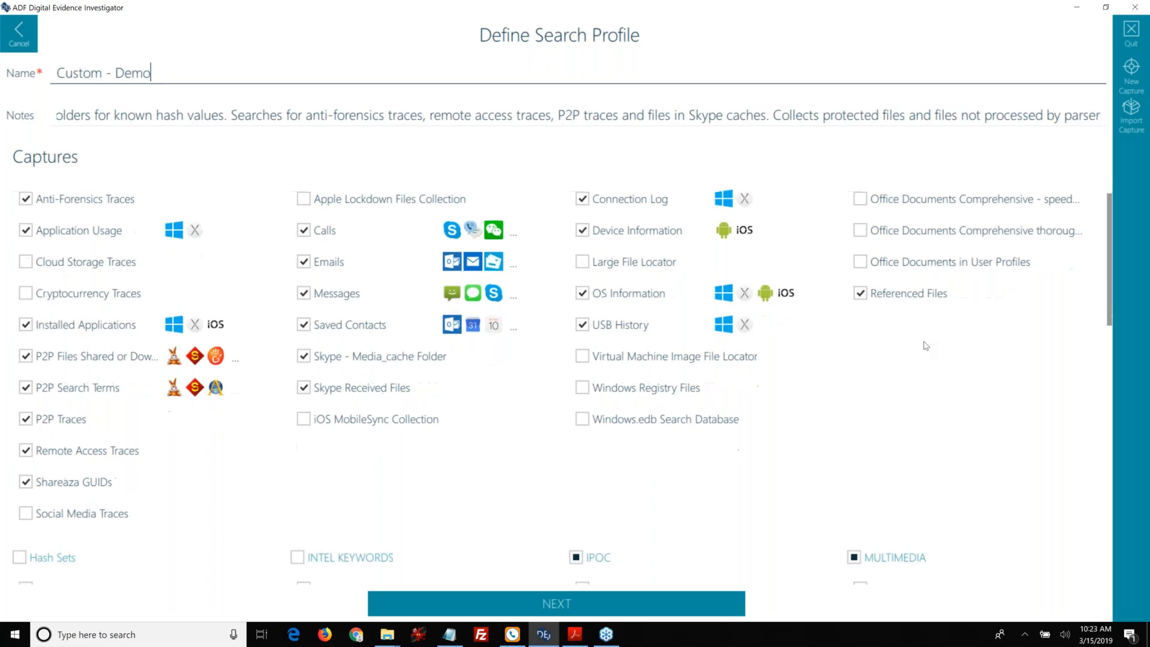
pyautogui.scroll(-2, 413, 377)
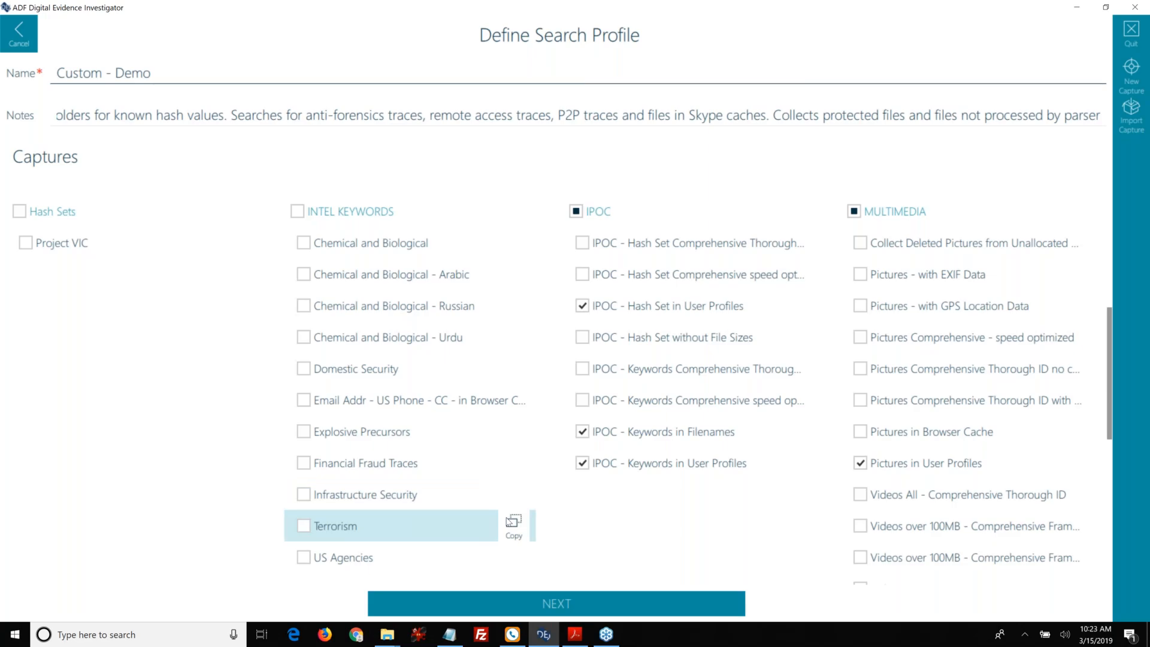
pyautogui.click(512, 522)
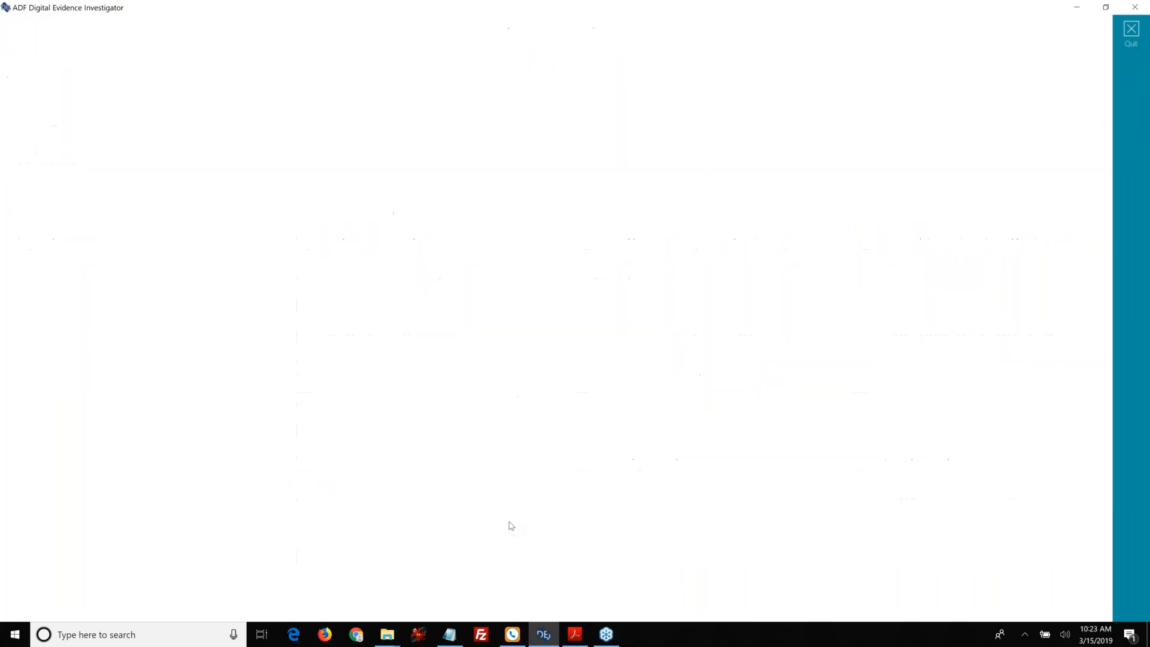
pyautogui.scroll(-5, 179, 243)
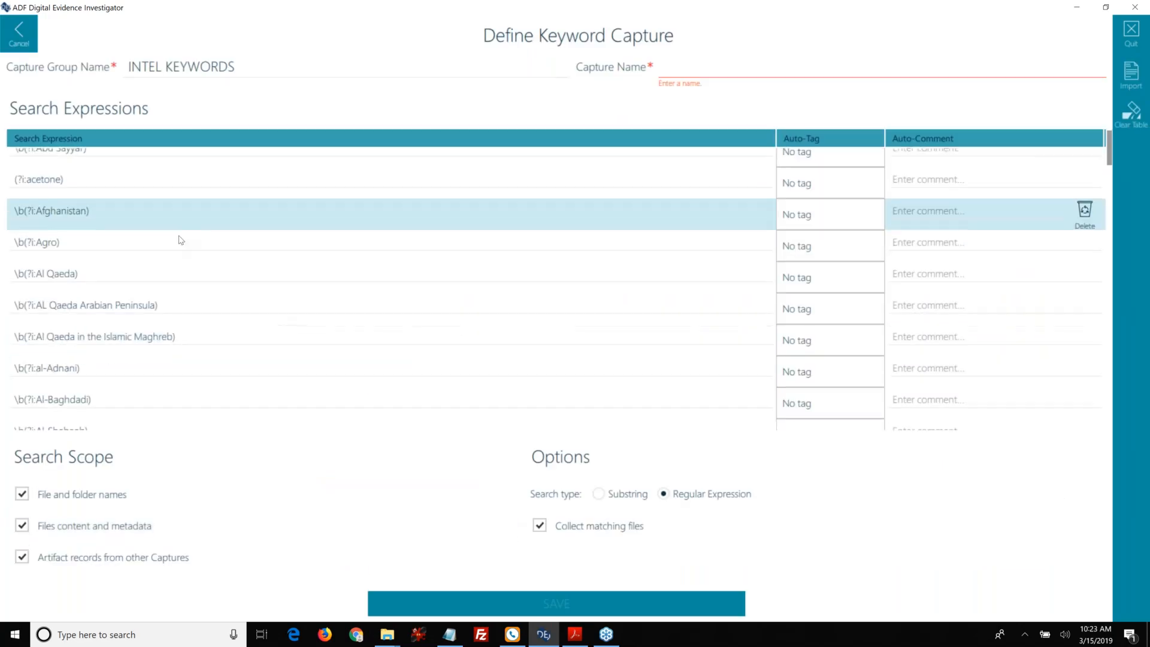
pyautogui.scroll(-6, 177, 246)
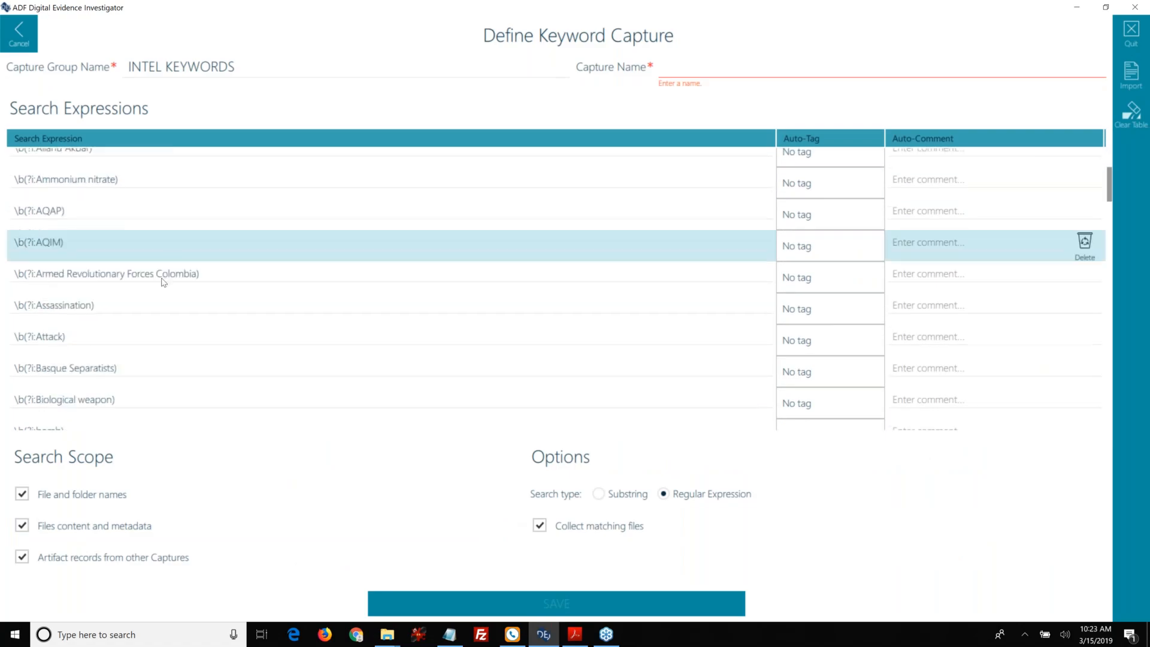
pyautogui.scroll(-2, 160, 279)
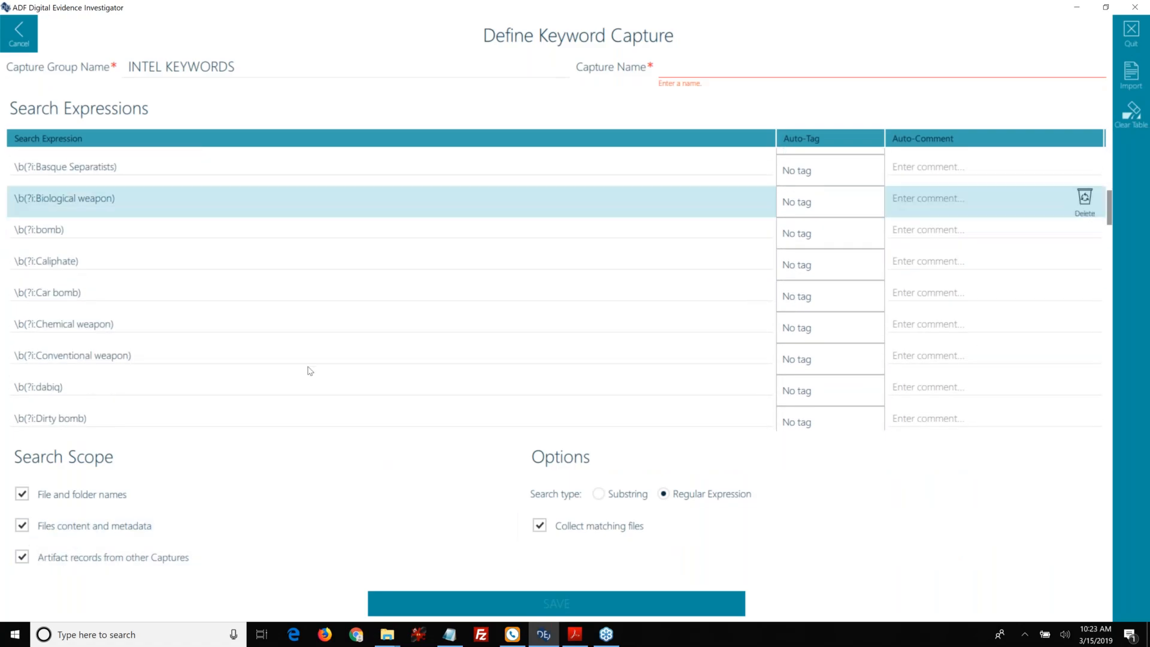
pyautogui.scroll(-1, 301, 377)
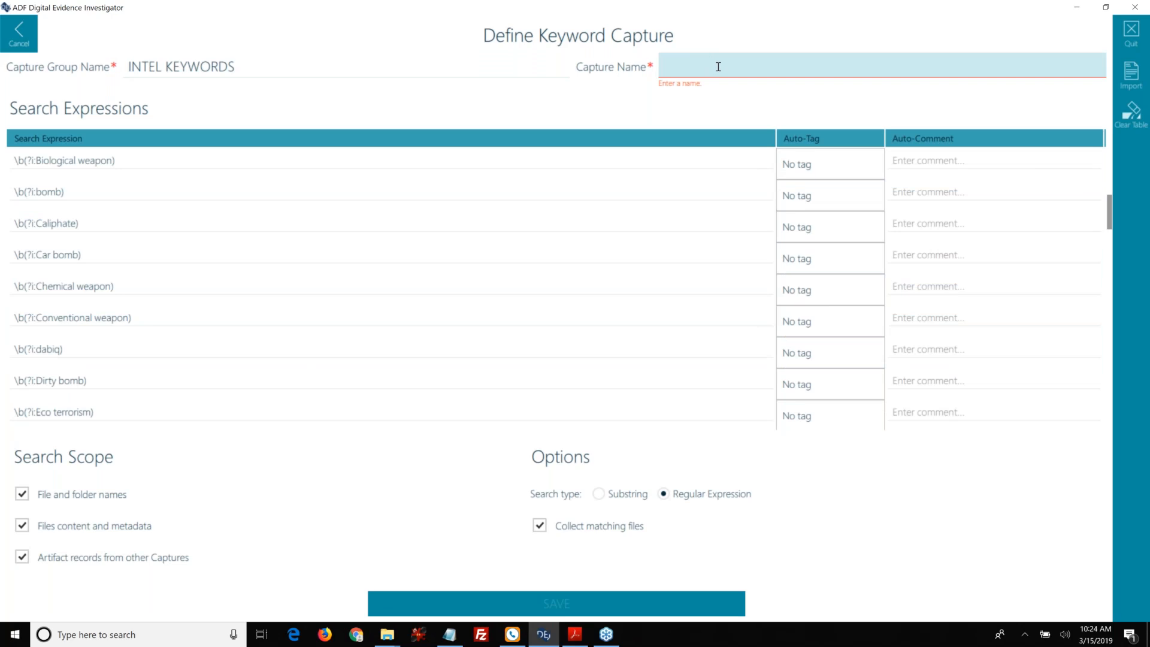
pyautogui.click(10, 38)
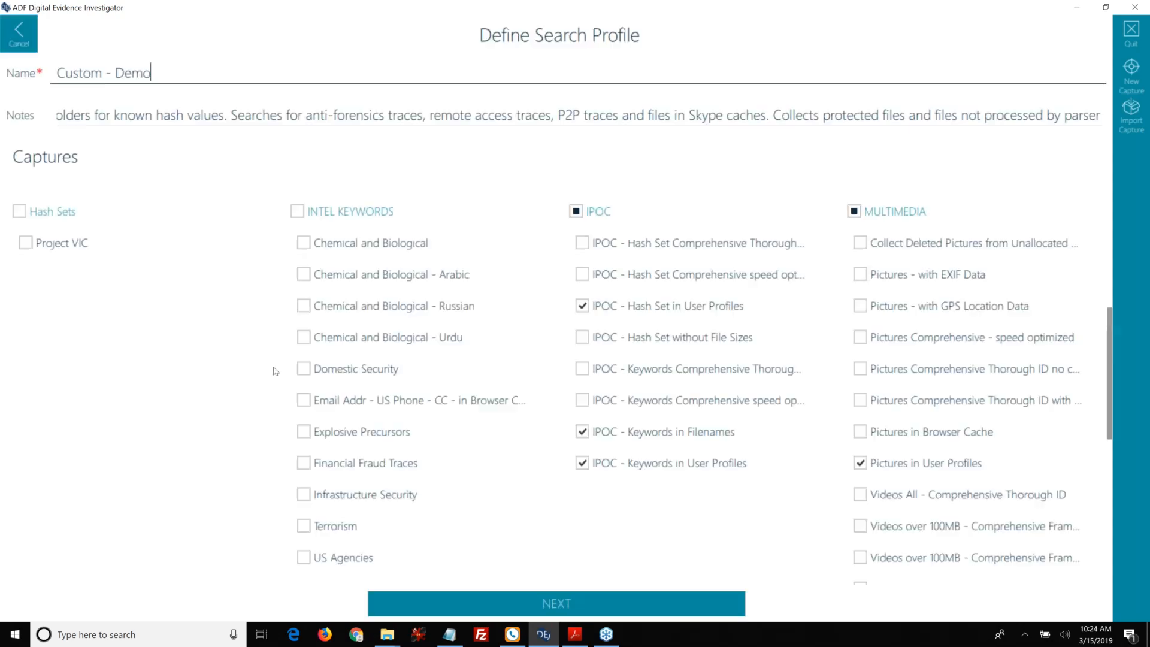
# Review the profile's Applications, Communication and Device Data captures and the actions available for the Project VIC hash set
pyautogui.scroll(5, 274, 371)
pyautogui.scroll(-3, 275, 371)
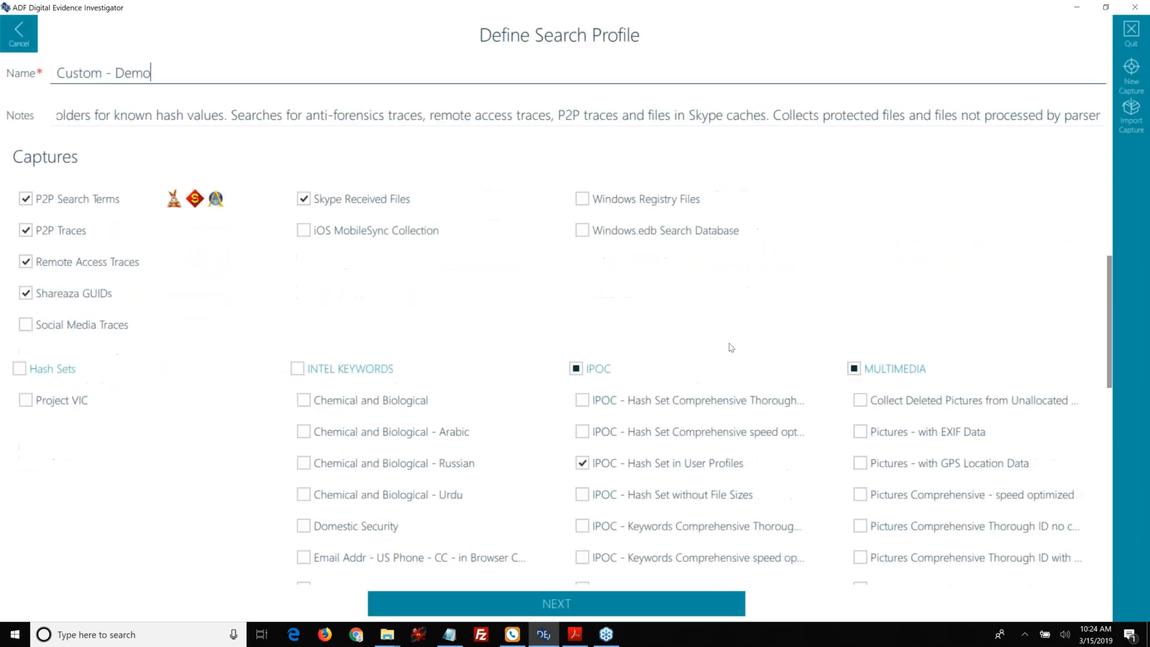
pyautogui.scroll(4, 793, 444)
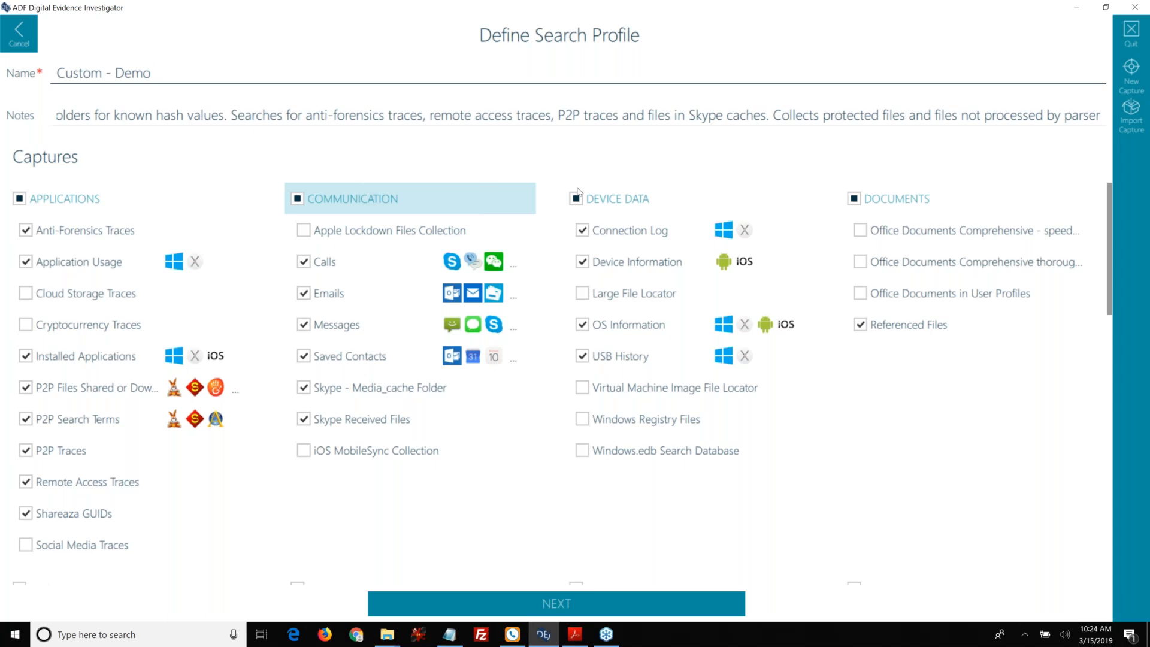
pyautogui.scroll(-5, 814, 279)
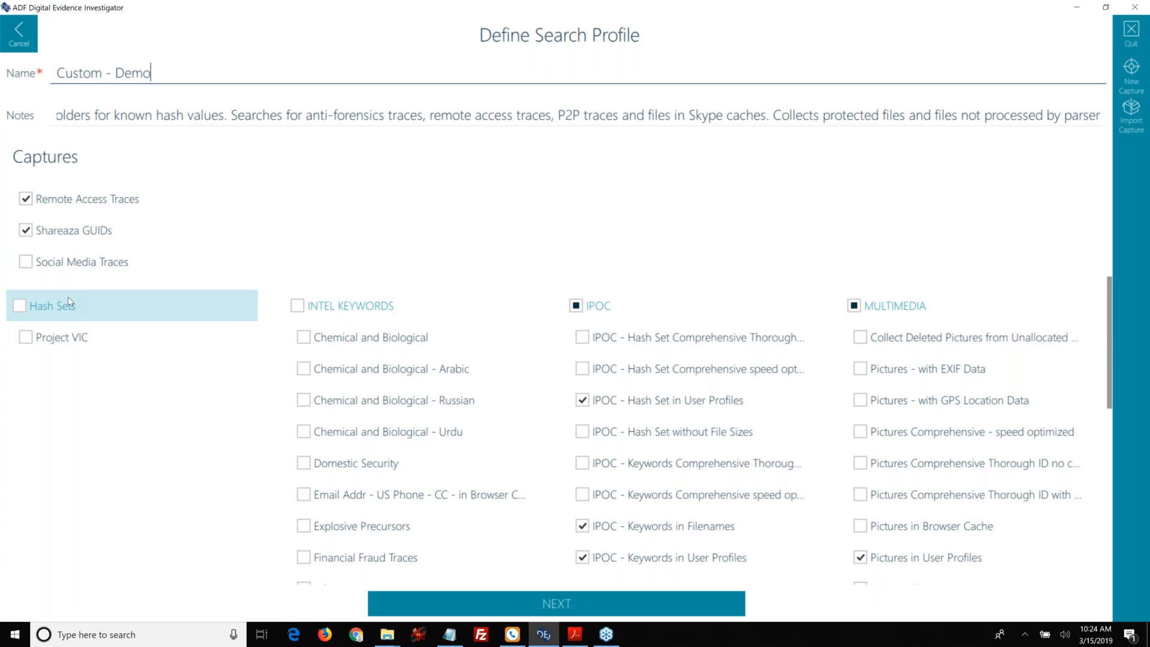
pyautogui.moveTo(52, 337)
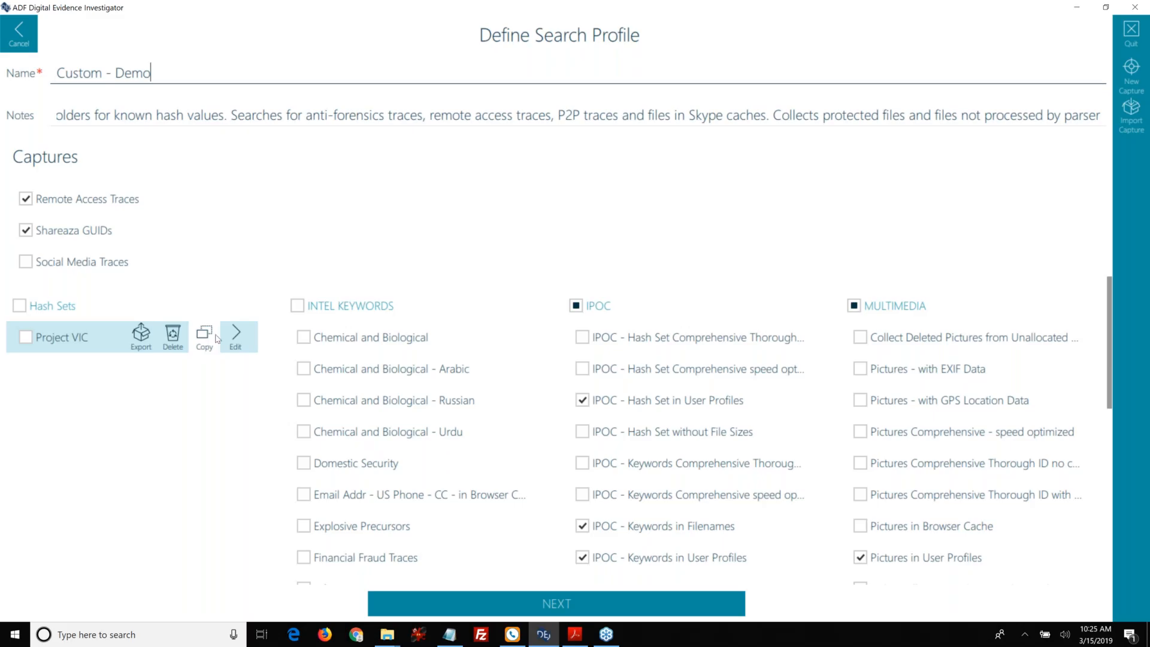
pyautogui.click(31, 340)
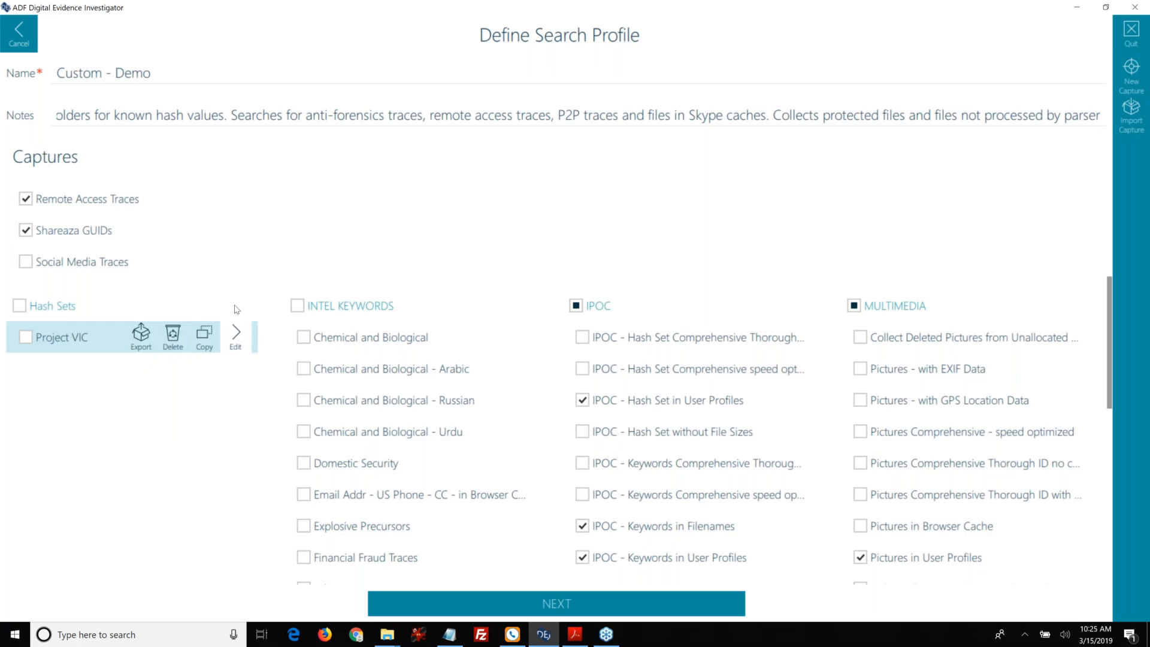
pyautogui.scroll(1, 124, 527)
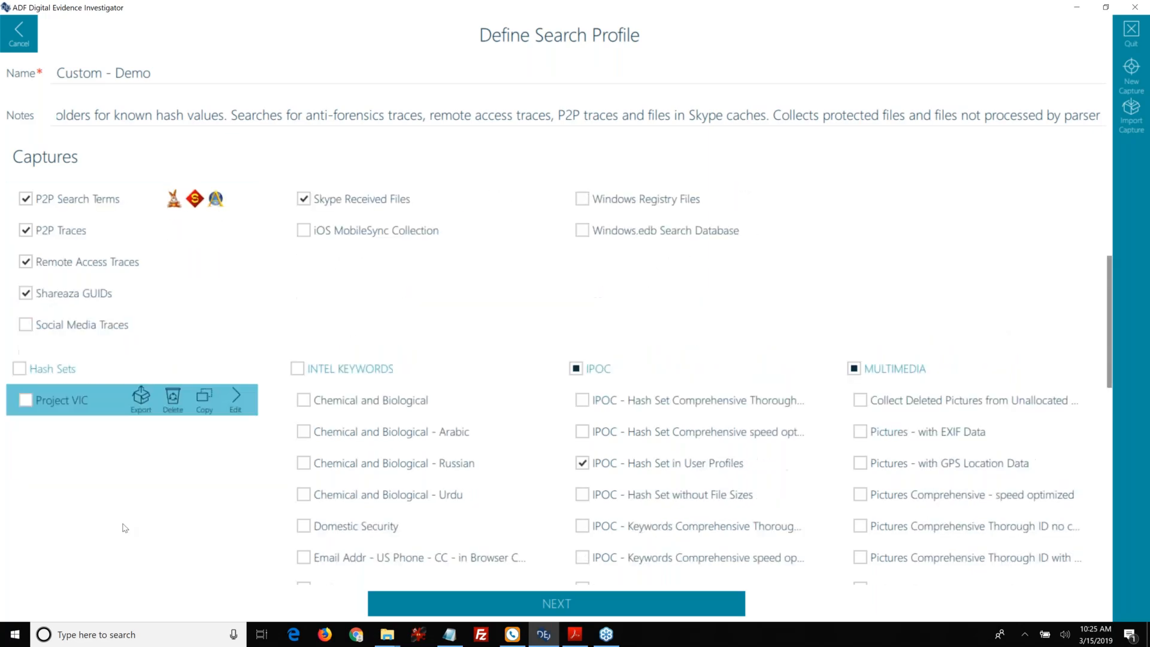
# Review the User Data and Web Browsers captures, and look back over the profile's other capture groups
pyautogui.scroll(-8, 123, 526)
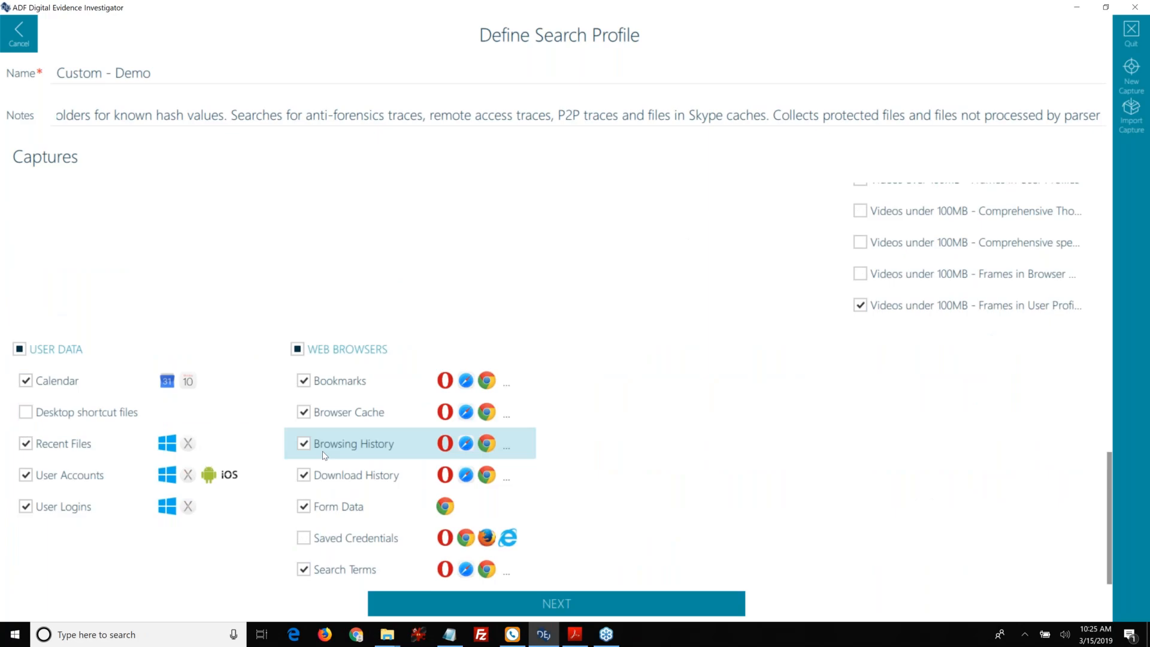
pyautogui.scroll(10, 322, 455)
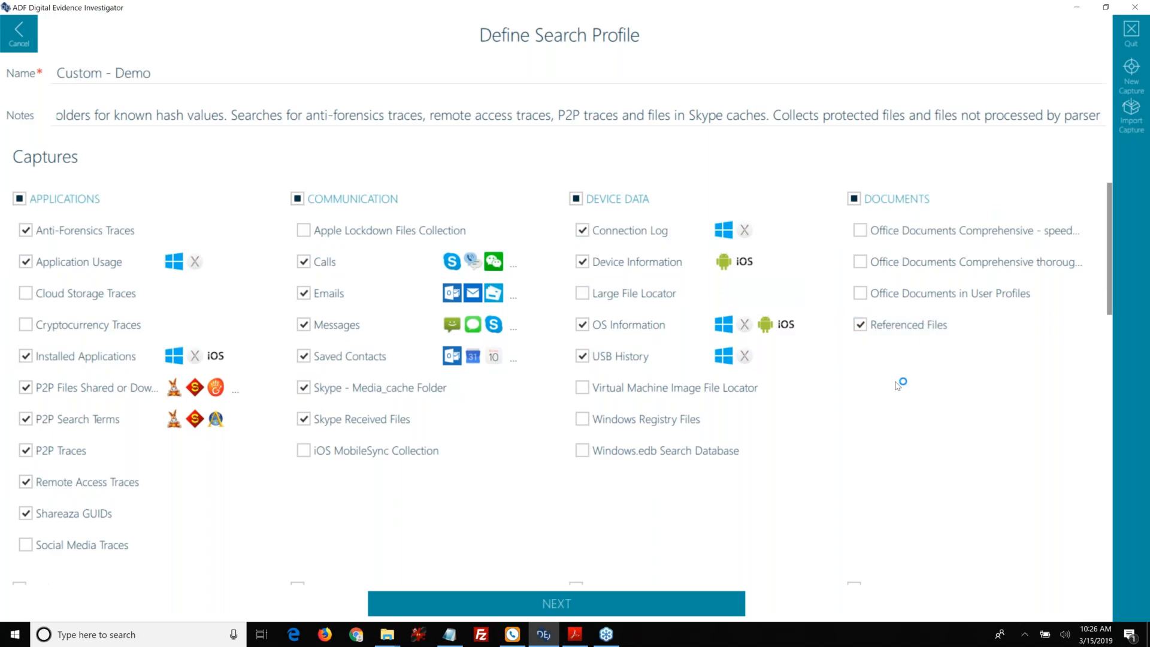
pyautogui.scroll(-1, 896, 386)
pyautogui.scroll(-1, 896, 386)
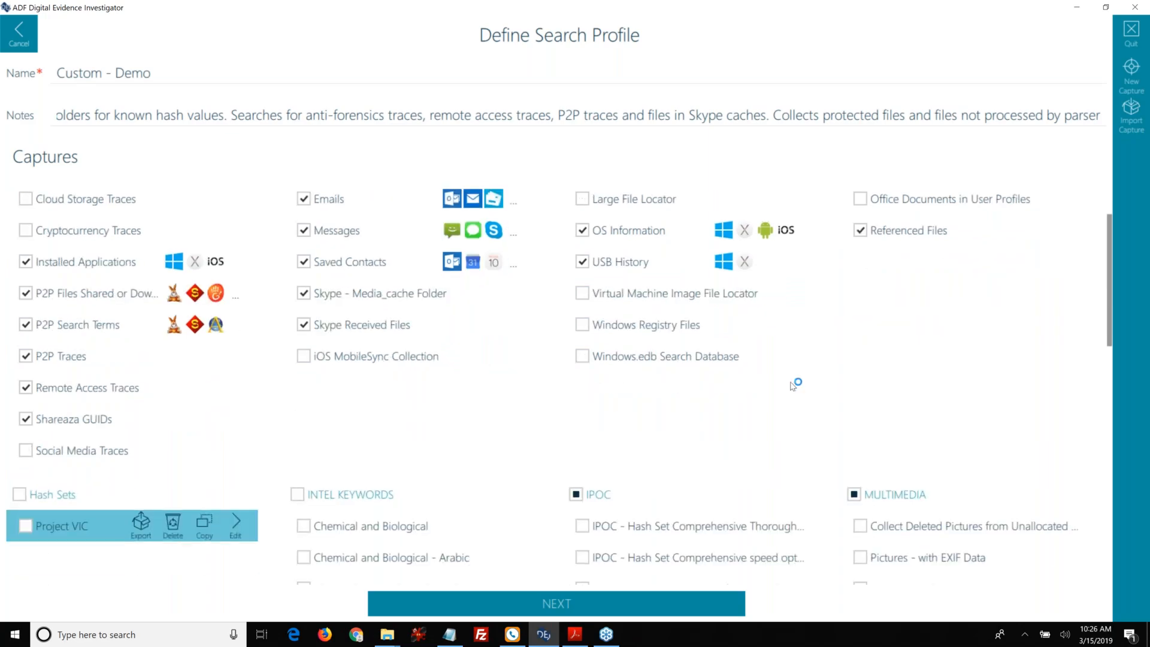
pyautogui.scroll(-1, 792, 385)
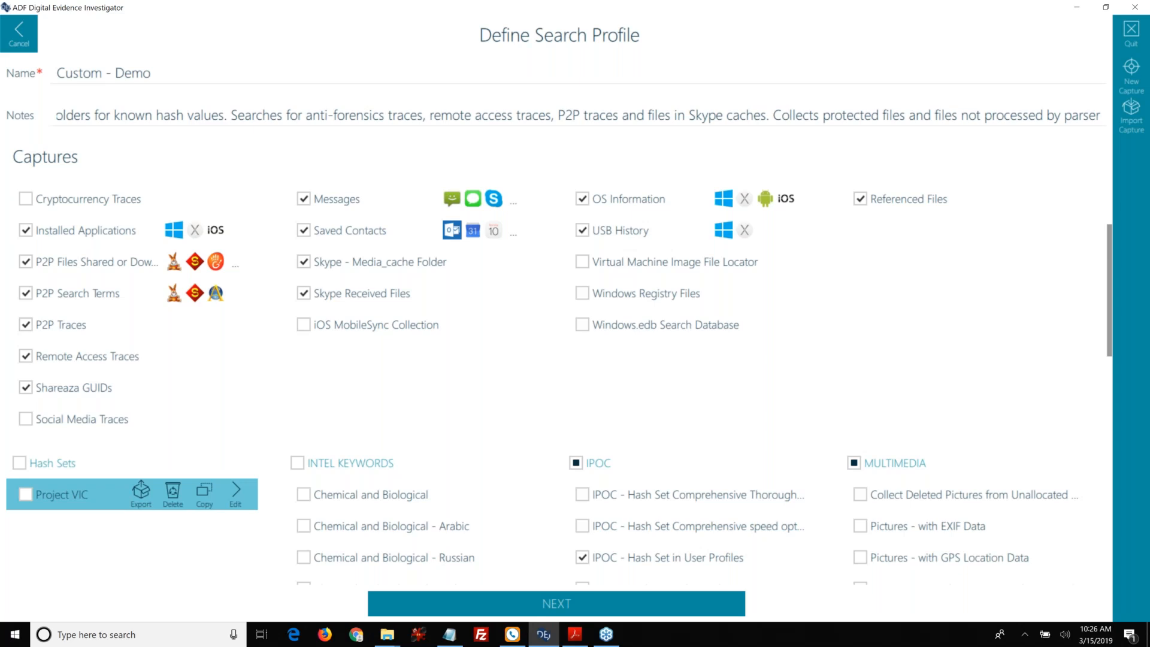
pyautogui.scroll(-3, 792, 386)
pyautogui.scroll(-3, 737, 370)
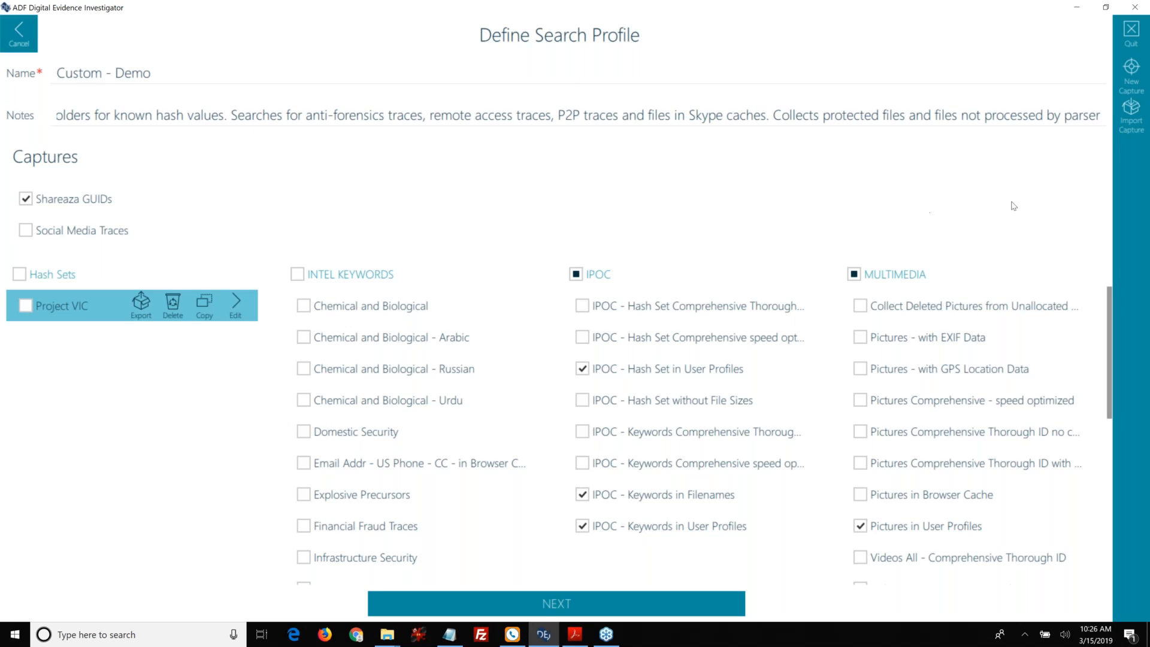
# Create a new capture that collects files by their properties, with the capture group name "My captures"
pyautogui.click(1131, 76)
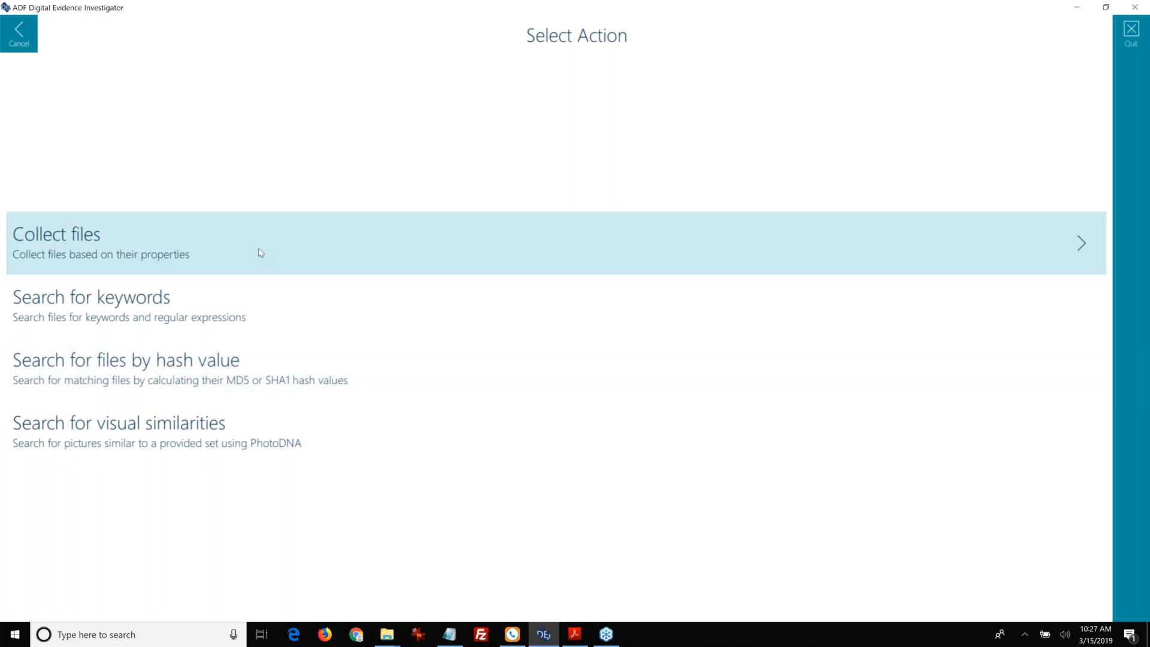
pyautogui.click(101, 253)
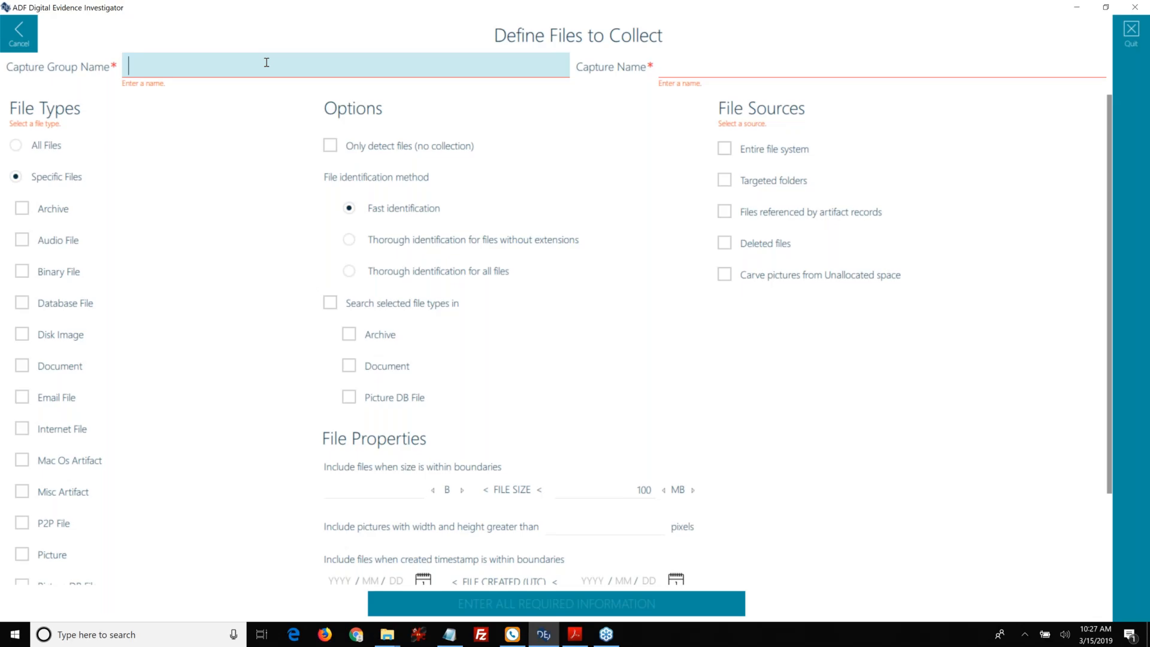
pyautogui.write('My captures')
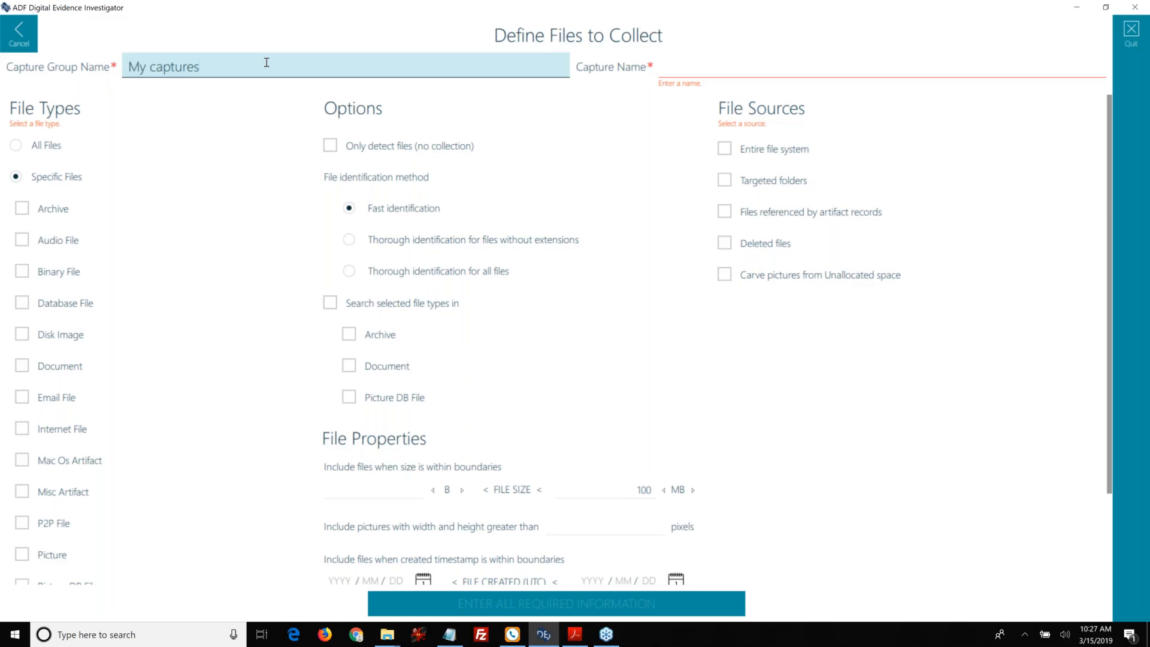
# Name the new capture "Quickbook files"
pyautogui.press('Tab')
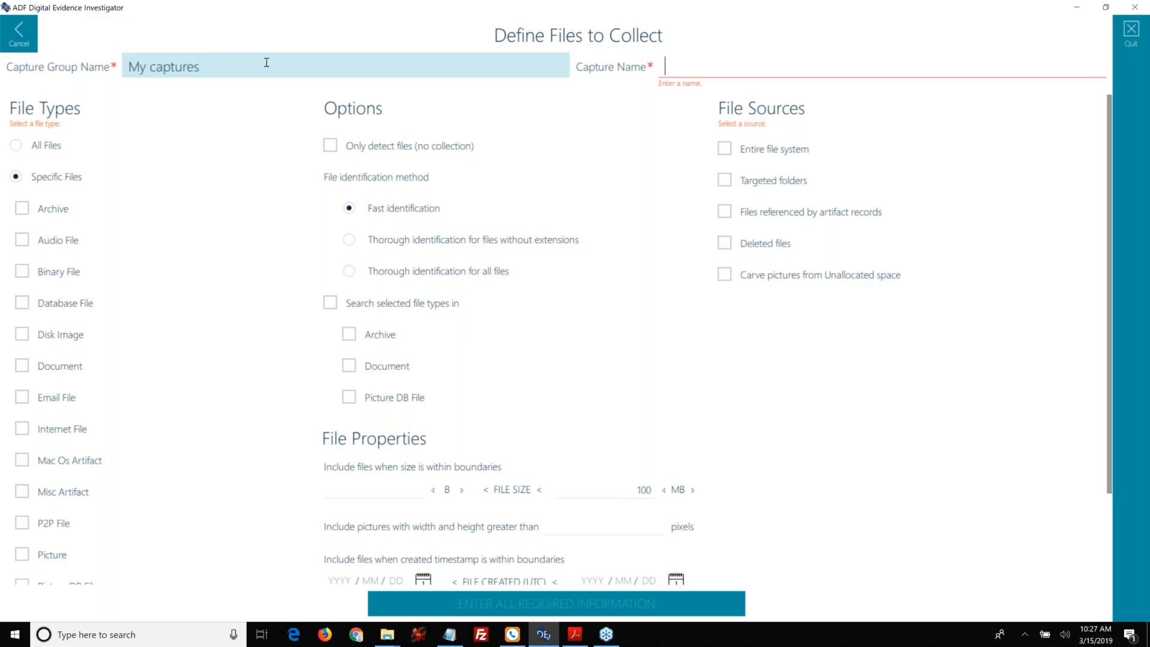
pyautogui.write('Quickb')
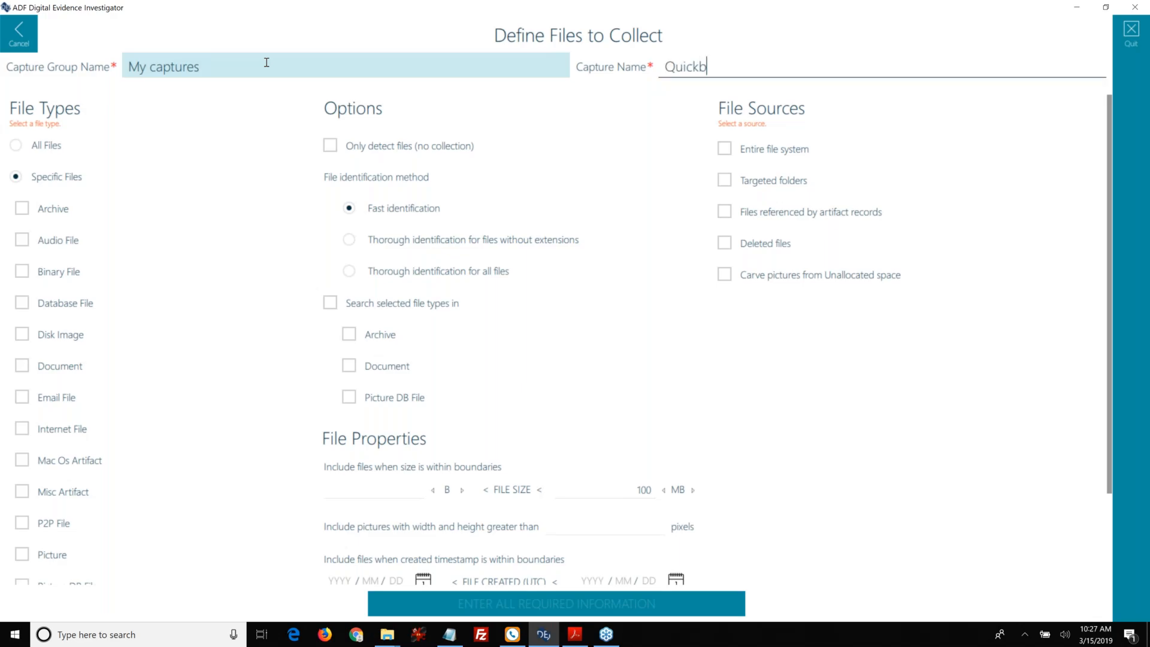
pyautogui.write('ook files')
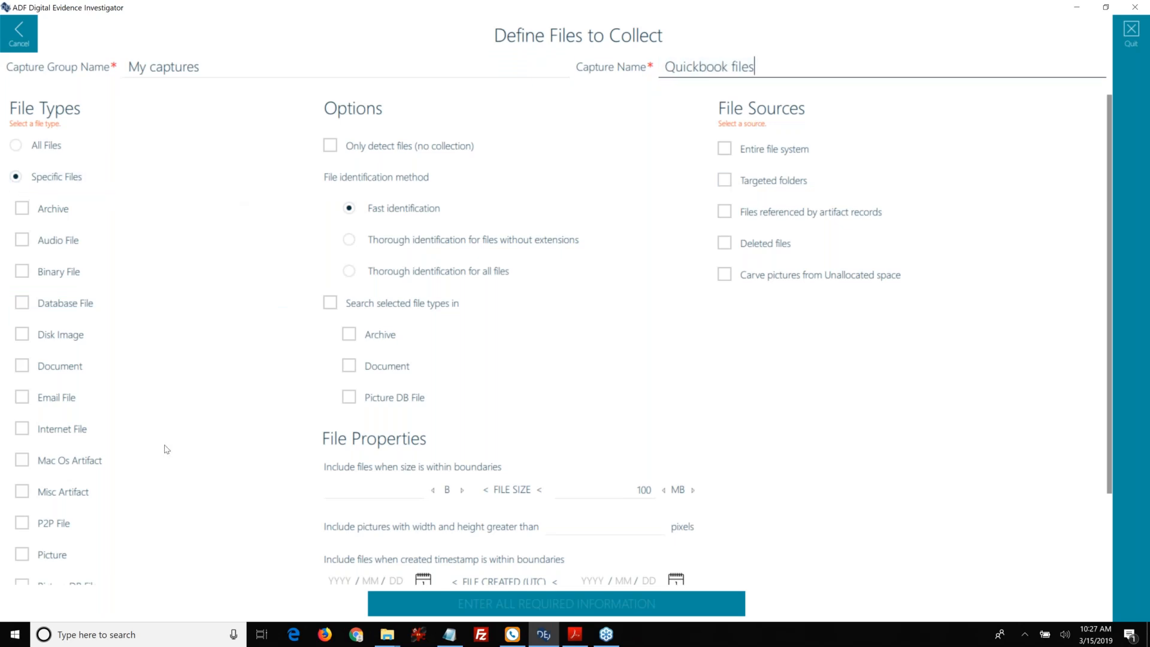
# Look through the available file types and set the capture to collect all files
pyautogui.scroll(-2, 179, 484)
pyautogui.scroll(-1, 180, 483)
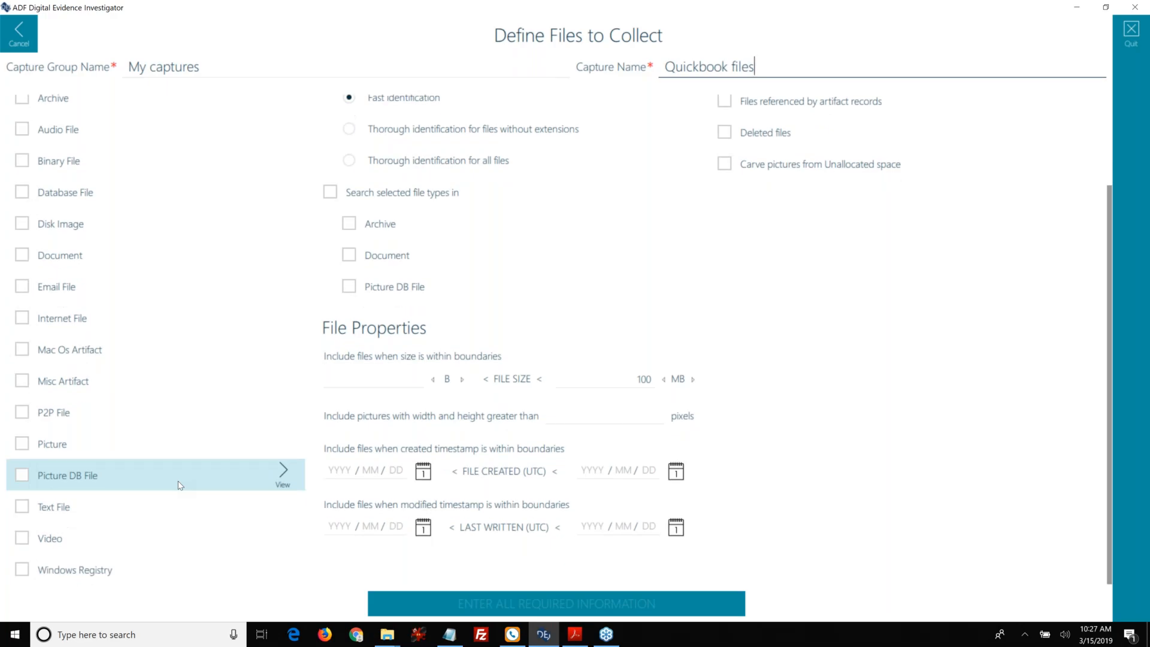
pyautogui.scroll(3, 248, 534)
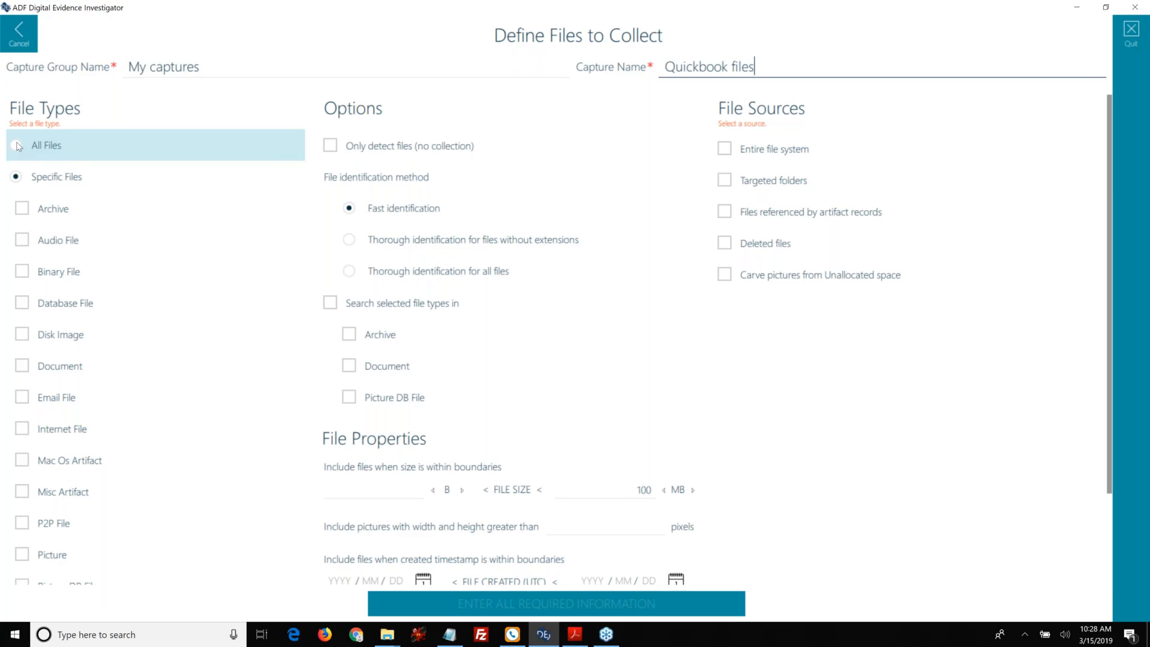
pyautogui.click(17, 145)
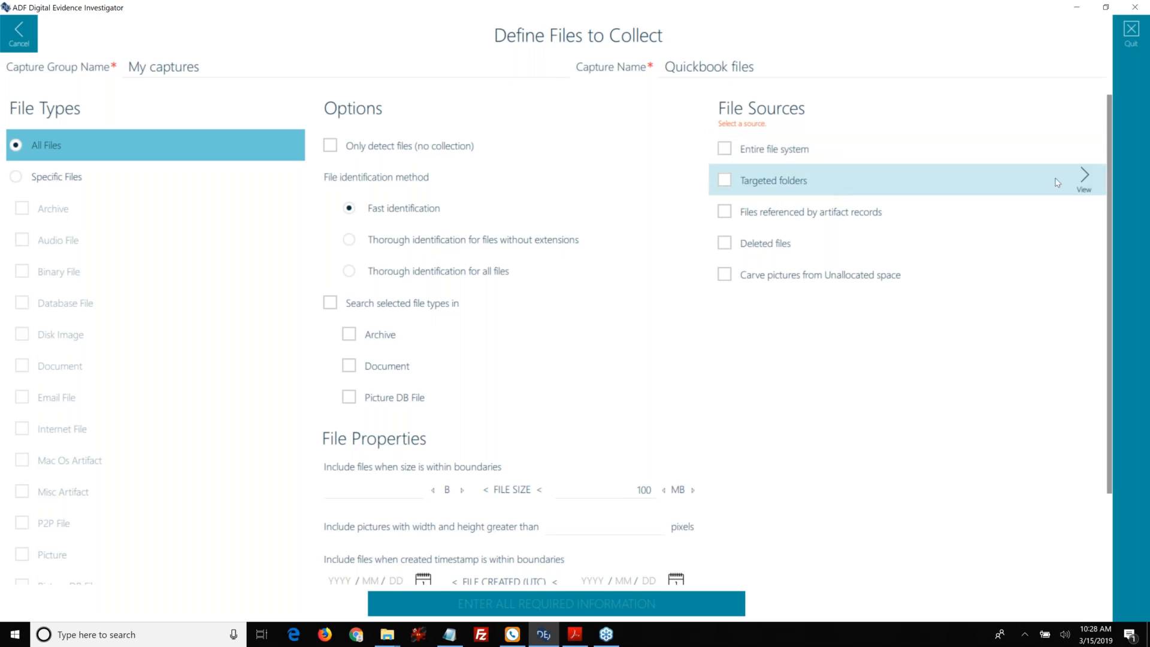
# Open the targeted folders for this capture and copy the existing /users/.* folder path
pyautogui.click(1084, 178)
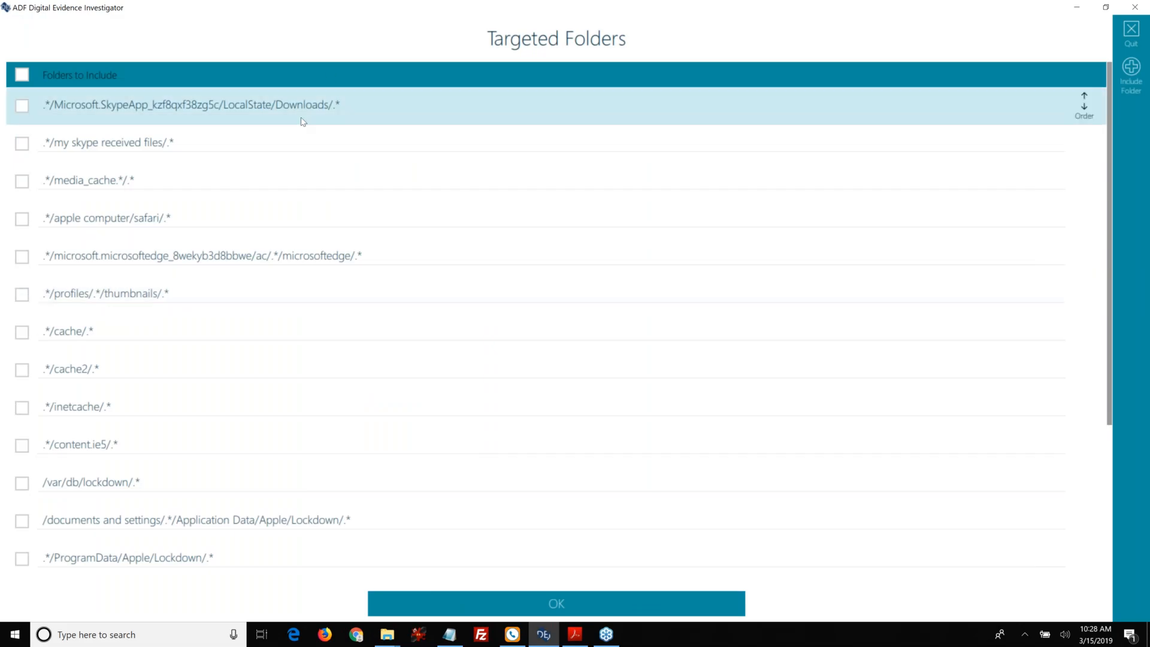
pyautogui.scroll(-5, 183, 285)
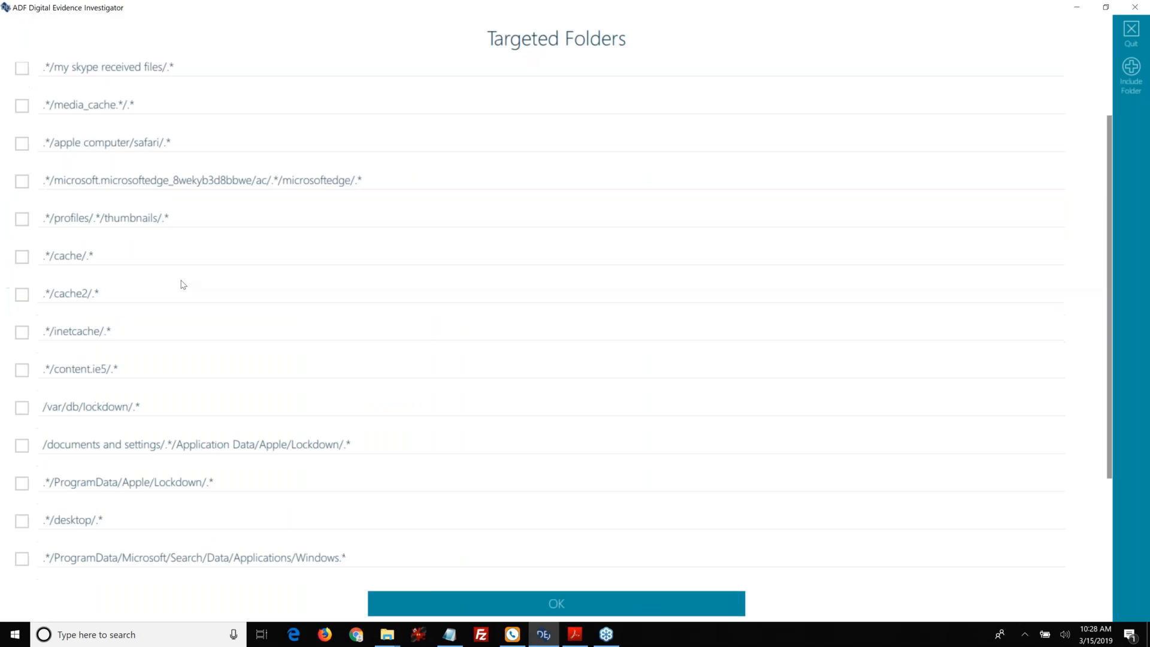
pyautogui.scroll(-1, 177, 309)
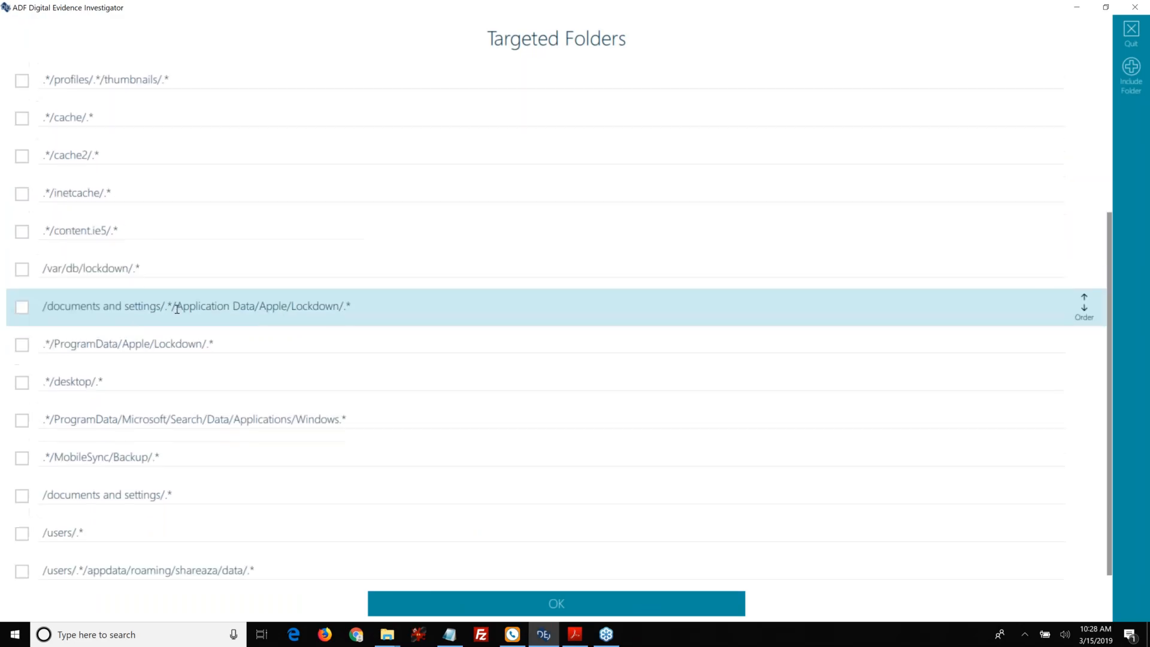
pyautogui.scroll(-1, 177, 309)
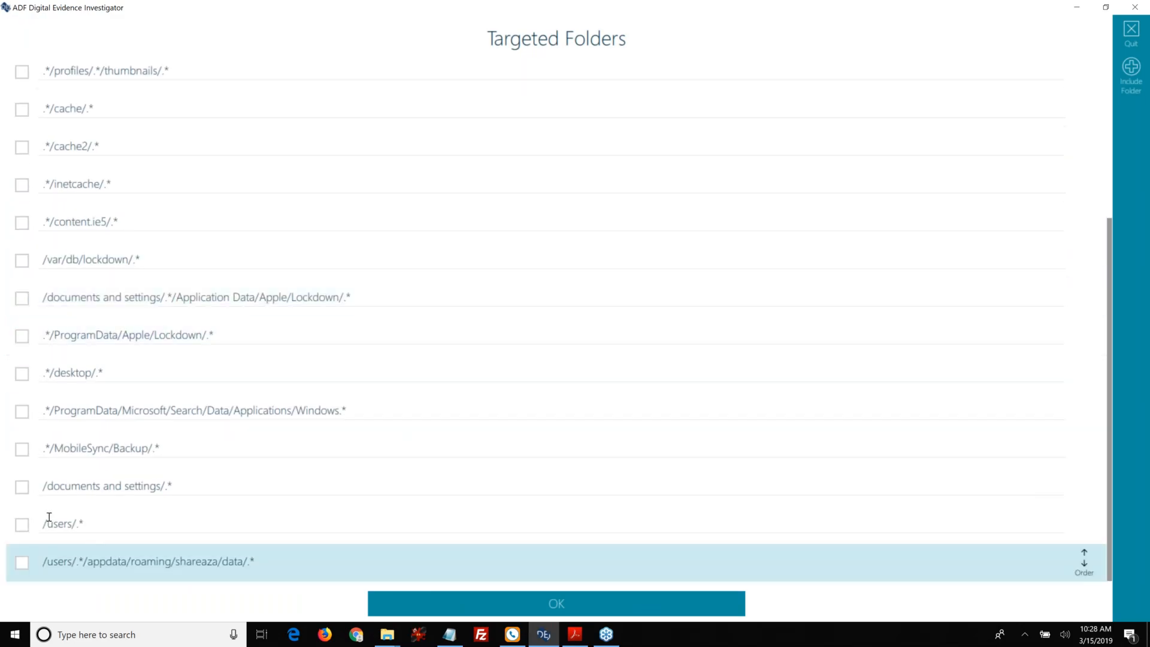
pyautogui.click(23, 527)
pyautogui.click(22, 527)
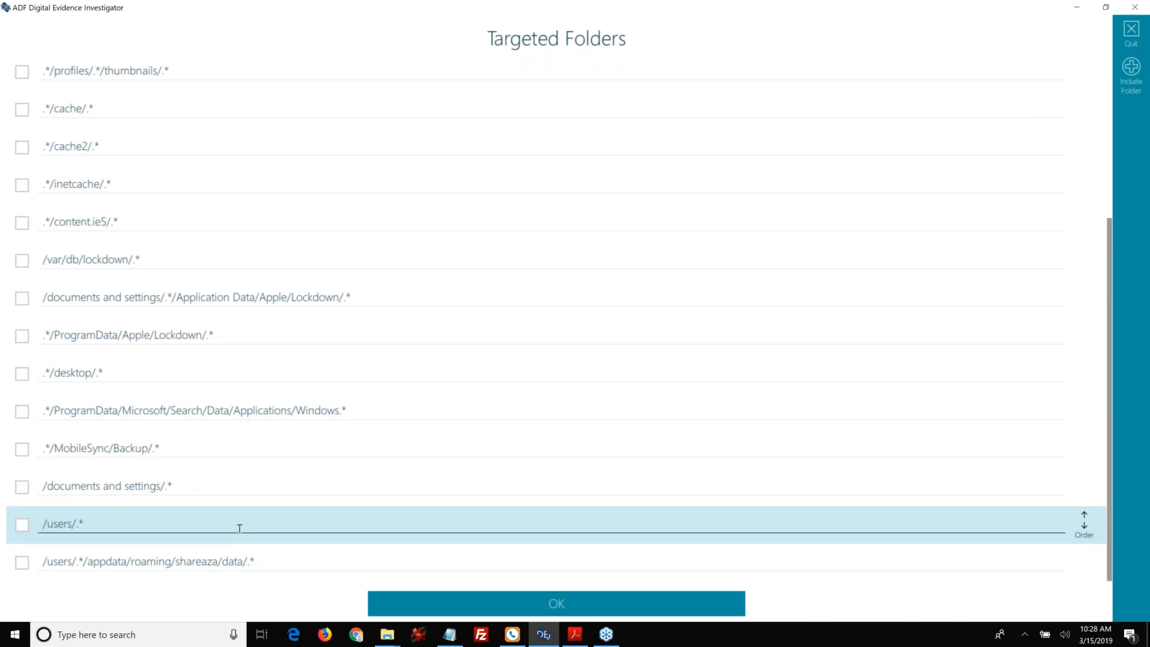
pyautogui.tripleClick(56, 526)
pyautogui.hotkey('ctrl', 'c')
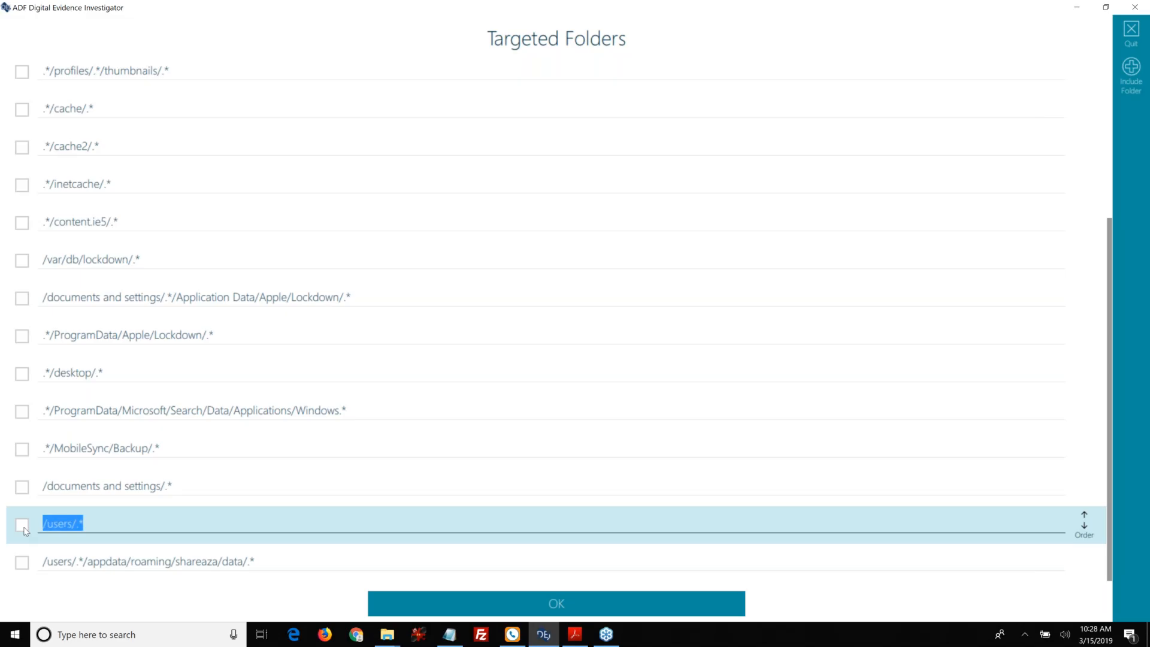
pyautogui.rightClick(56, 524)
pyautogui.click(85, 577)
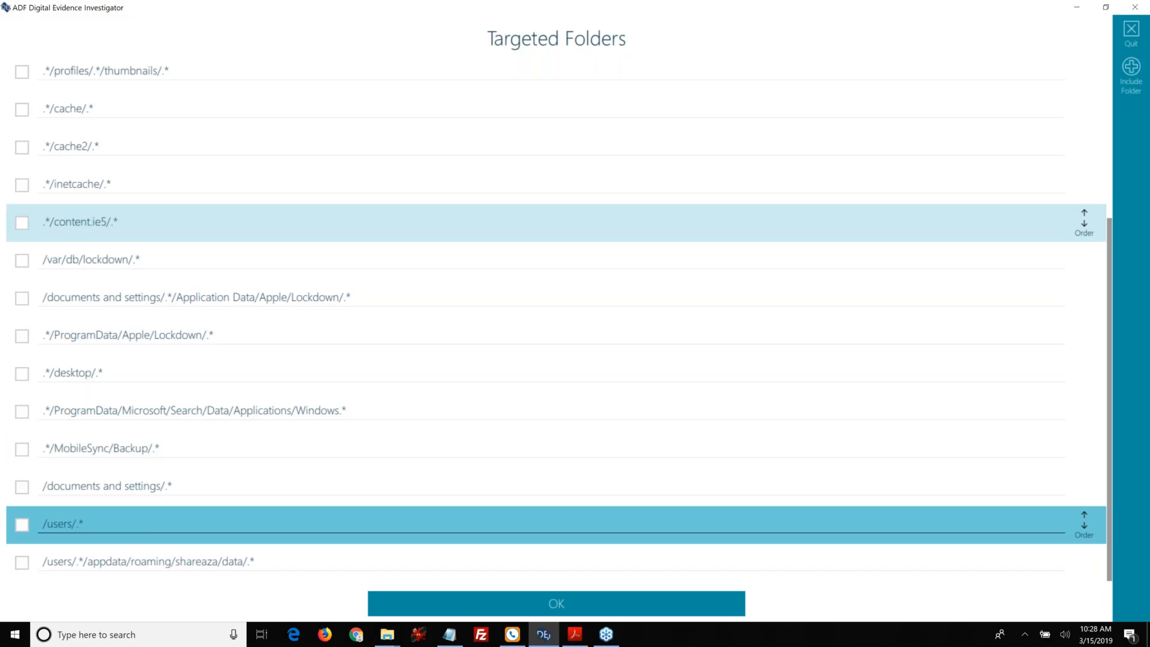
# Include a new targeted folder, fill it with the copied path and append a slash
pyautogui.scroll(4, 557, 223)
pyautogui.scroll(2, 321, 157)
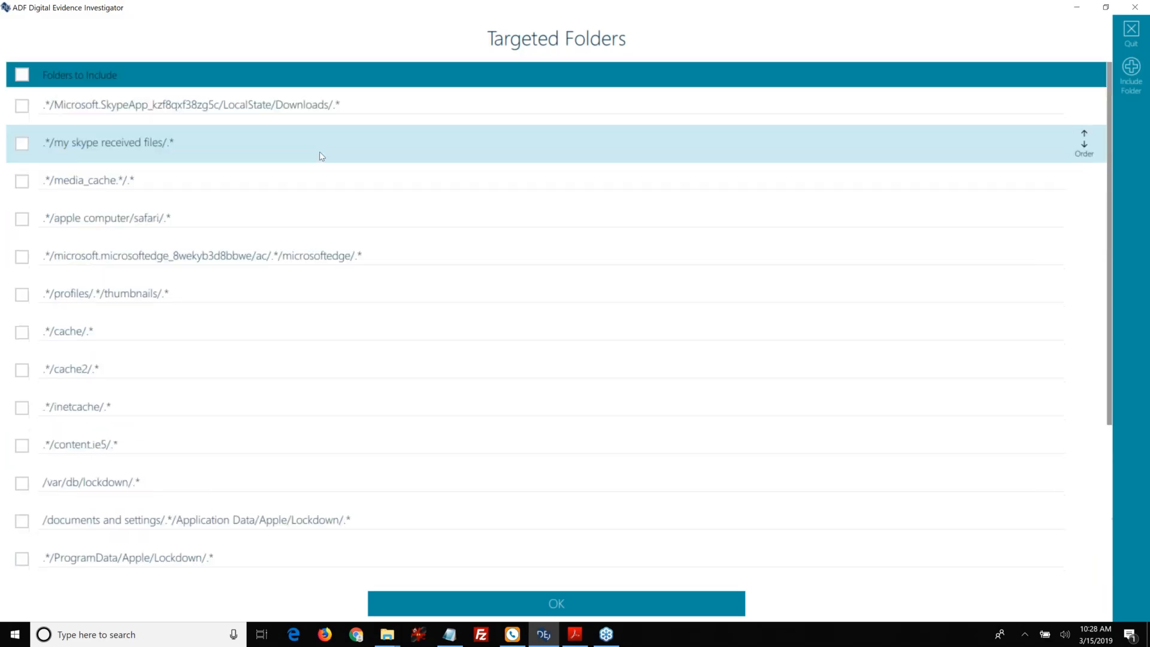
pyautogui.click(1132, 75)
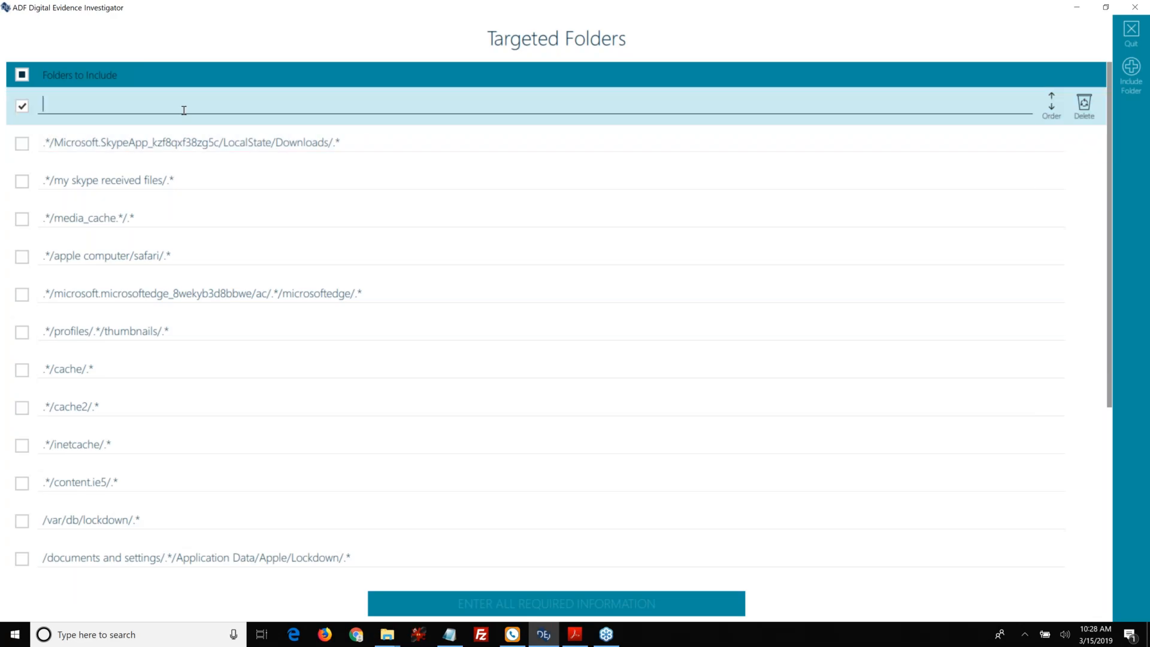
pyautogui.hotkey('ctrl', 'v')
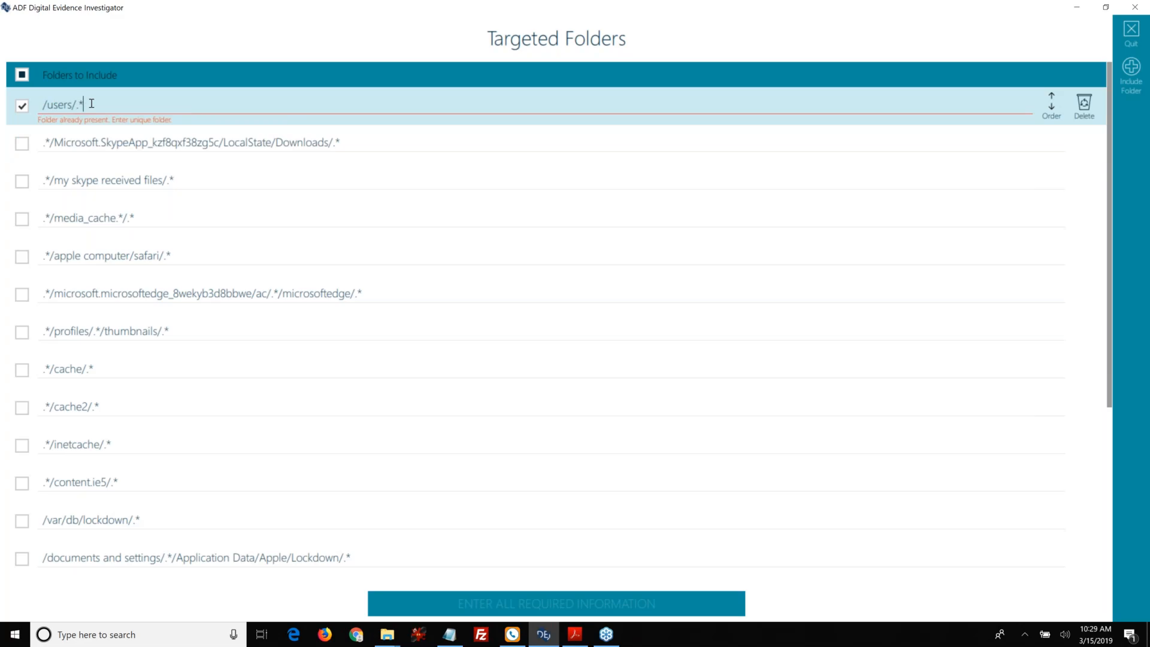
pyautogui.write('/')
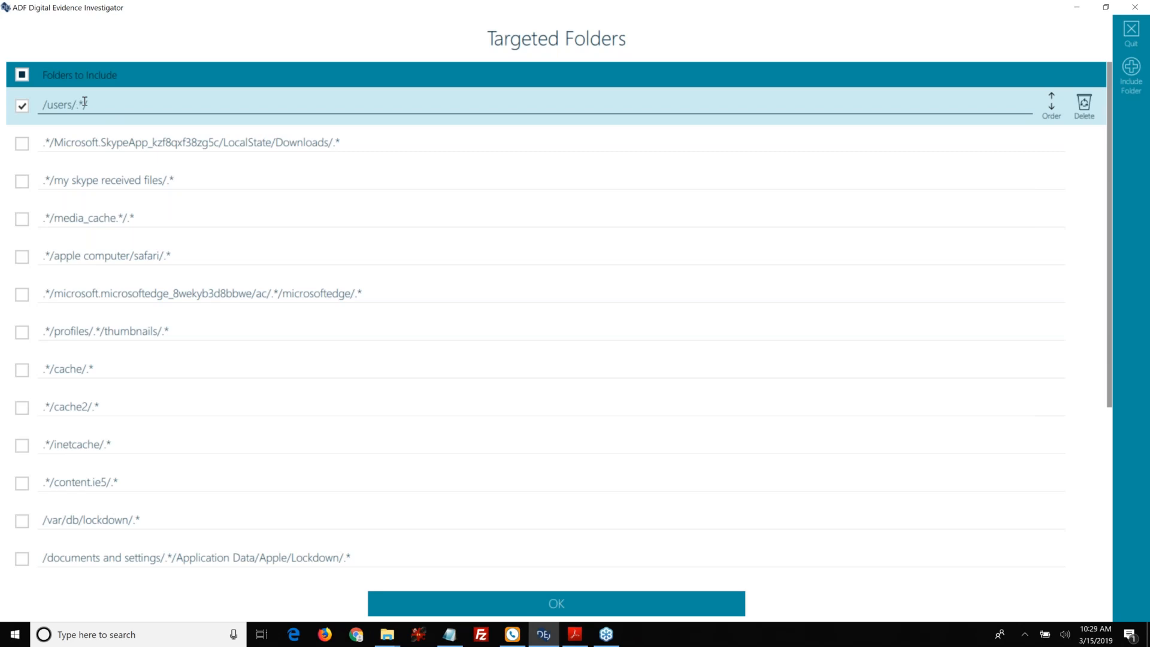
# Change the new targeted folder's path to /users/.Documents/.* and accept the folder list with its warning
pyautogui.press('BackSpace')
pyautogui.press('BackSpace')
pyautogui.write('My Documents/')
pyautogui.press('BackSpace')
pyautogui.press('BackSpace')
pyautogui.press('BackSpace')
pyautogui.press('BackSpace')
pyautogui.press('BackSpace')
pyautogui.press('BackSpace')
pyautogui.press('BackSpace')
pyautogui.press('BackSpace')
pyautogui.press('BackSpace')
pyautogui.press('BackSpace')
pyautogui.press('BackSpace')
pyautogui.press('BackSpace')
pyautogui.press('BackSpace')
pyautogui.write('Documents/.*')
pyautogui.click(577, 614)
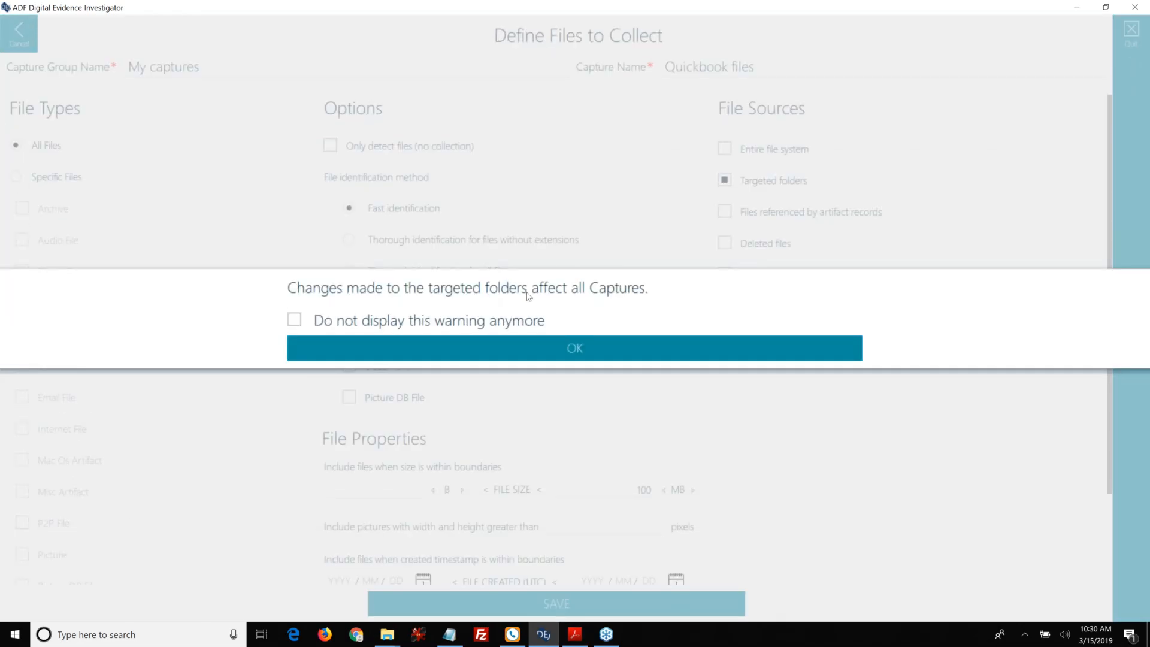
pyautogui.click(577, 347)
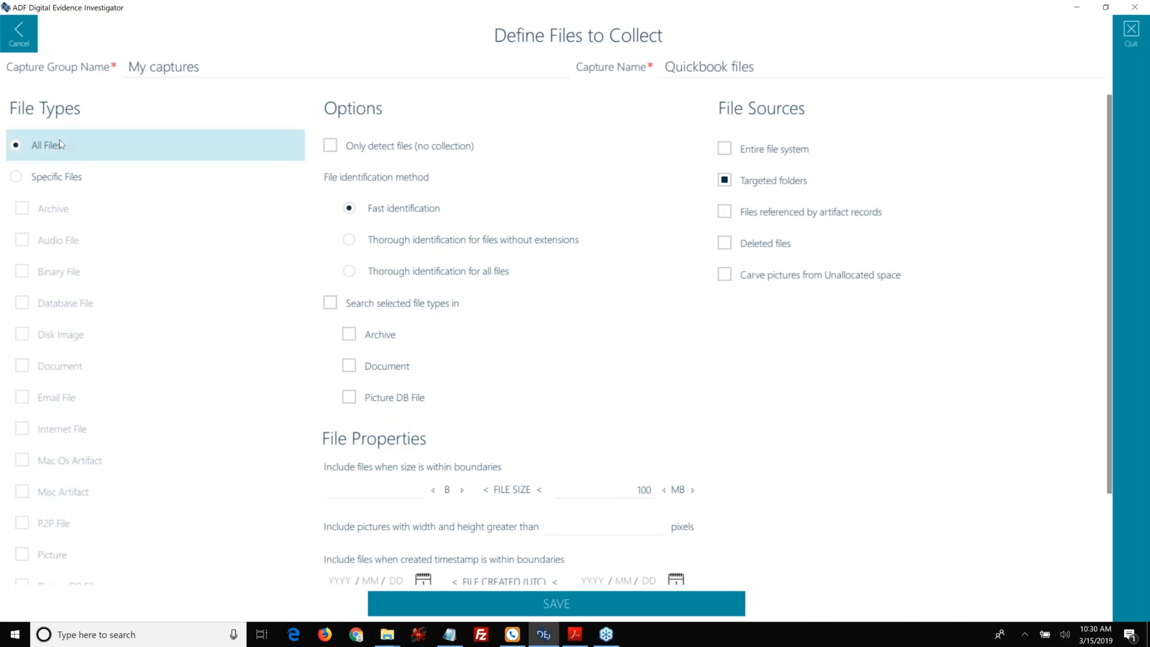
# Switch the capture back to specific files and deselect targeted folders as a file source
pyautogui.click(767, 187)
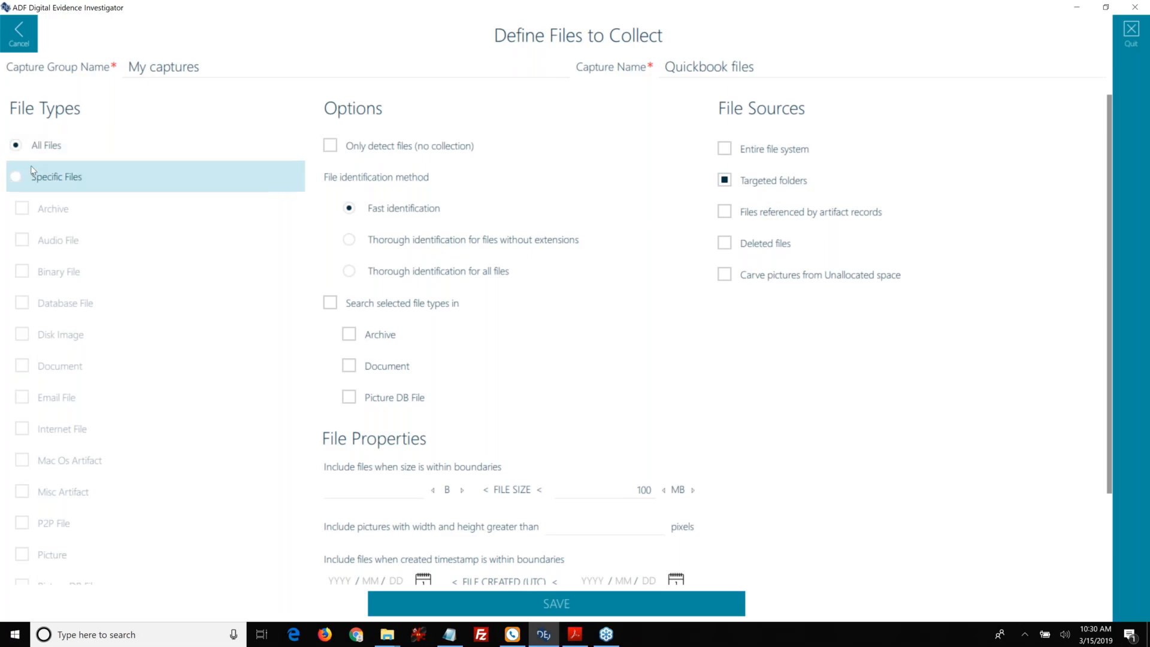
pyautogui.click(16, 177)
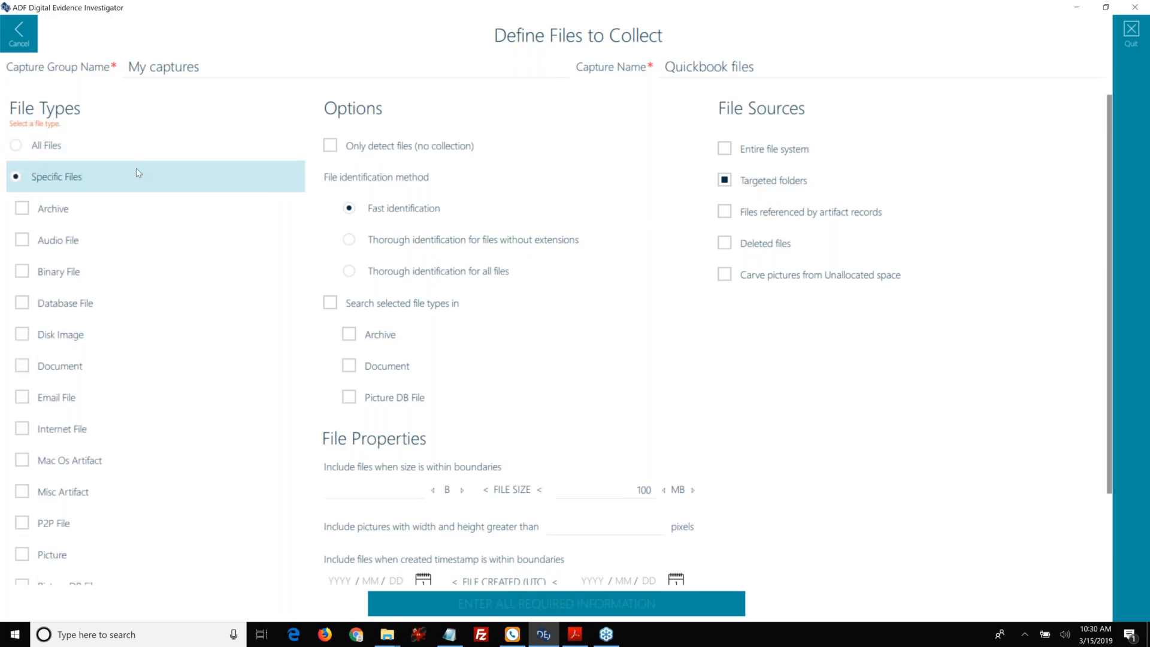
pyautogui.click(725, 180)
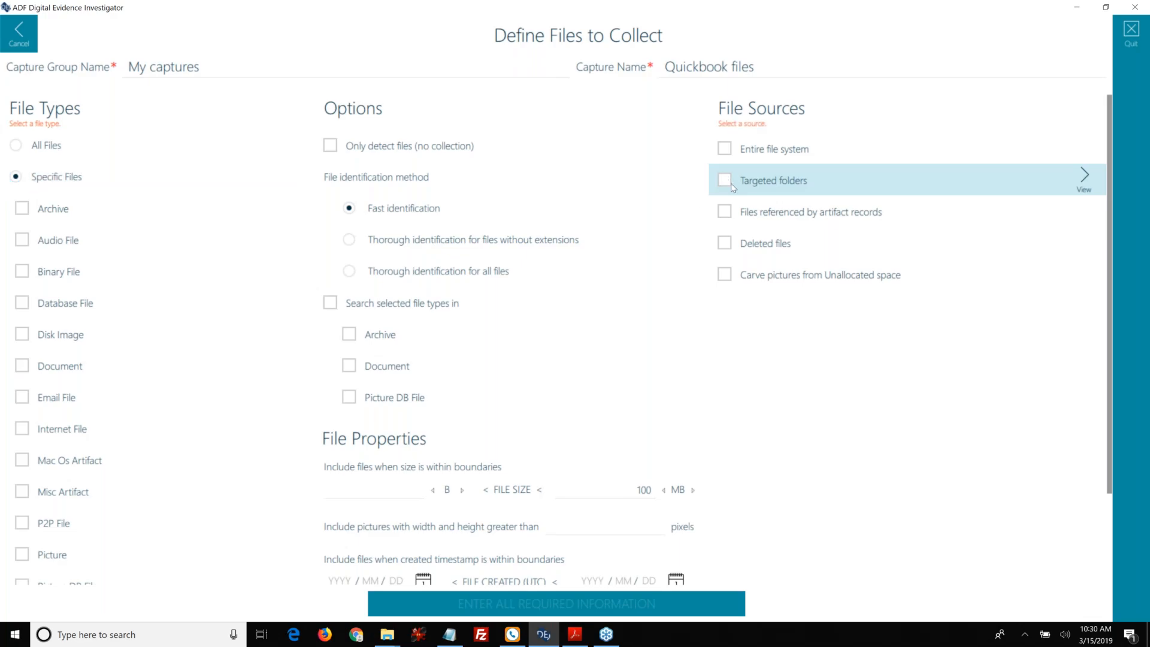
# Delete the custom /users/.Documents/.* entry from the targeted folders and accept the list
pyautogui.click(1084, 177)
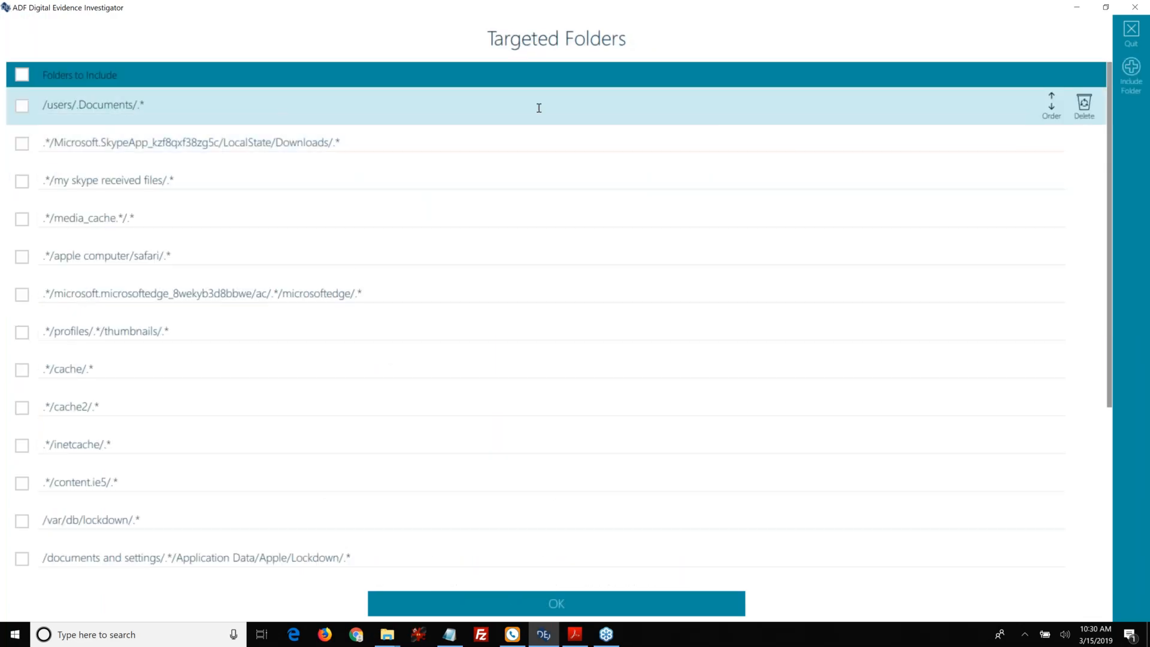
pyautogui.click(1085, 107)
pyautogui.click(598, 343)
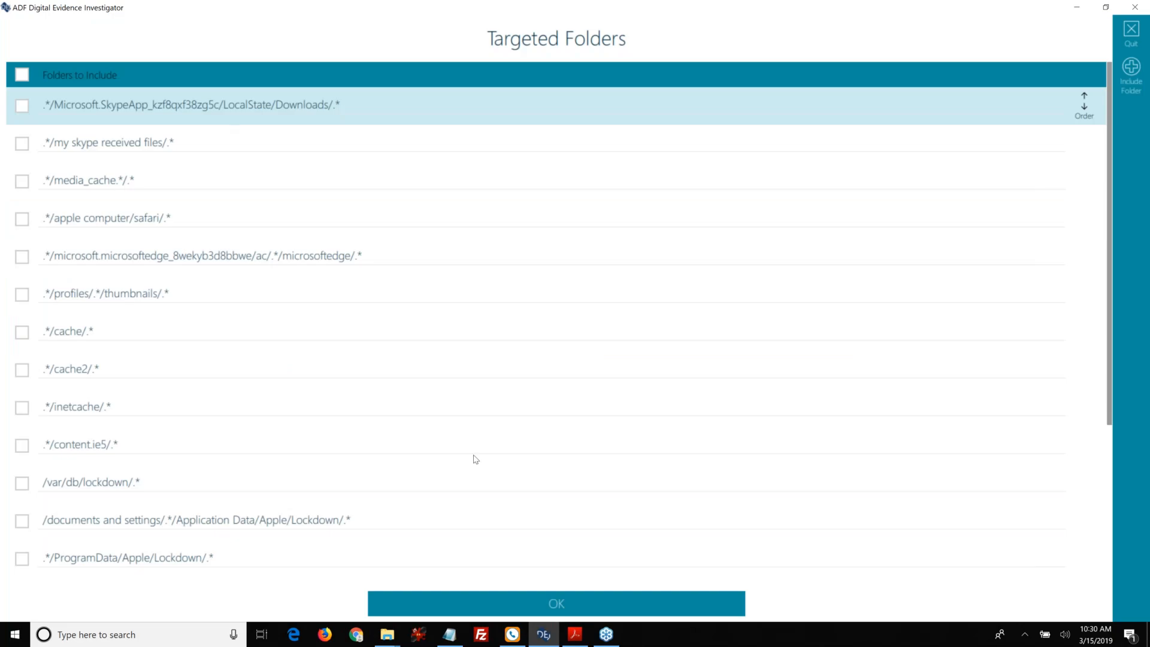
pyautogui.click(539, 602)
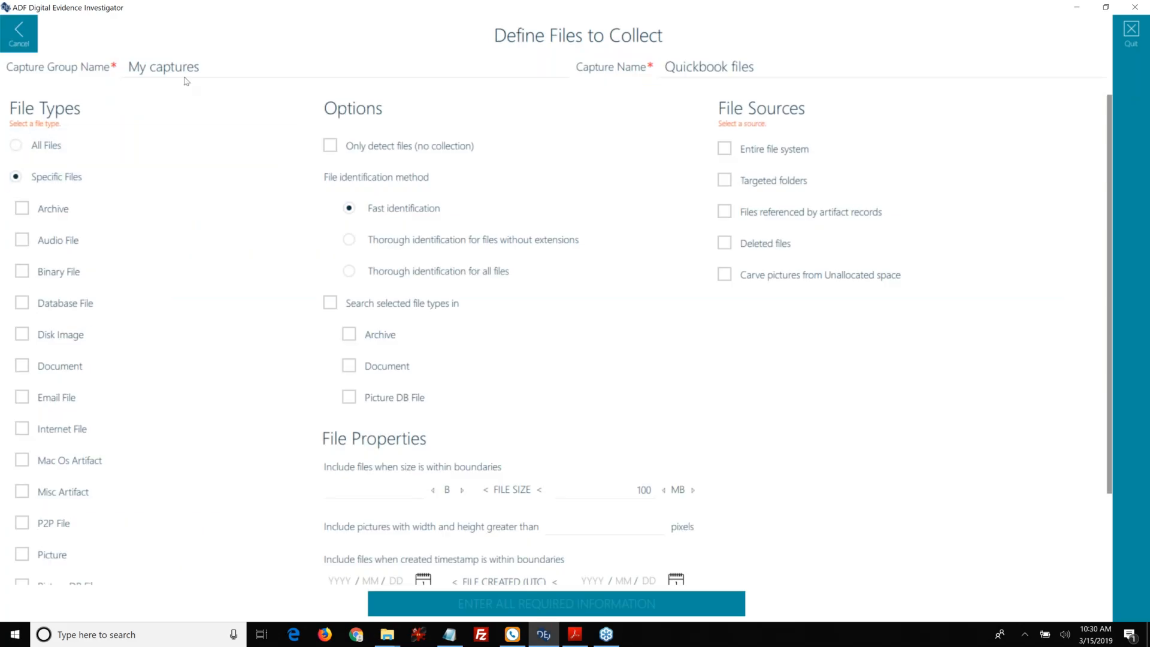
# Limit the capture to specific files and include the QuickBooks and QuickBooks Backup types from the Database File category
pyautogui.click(41, 176)
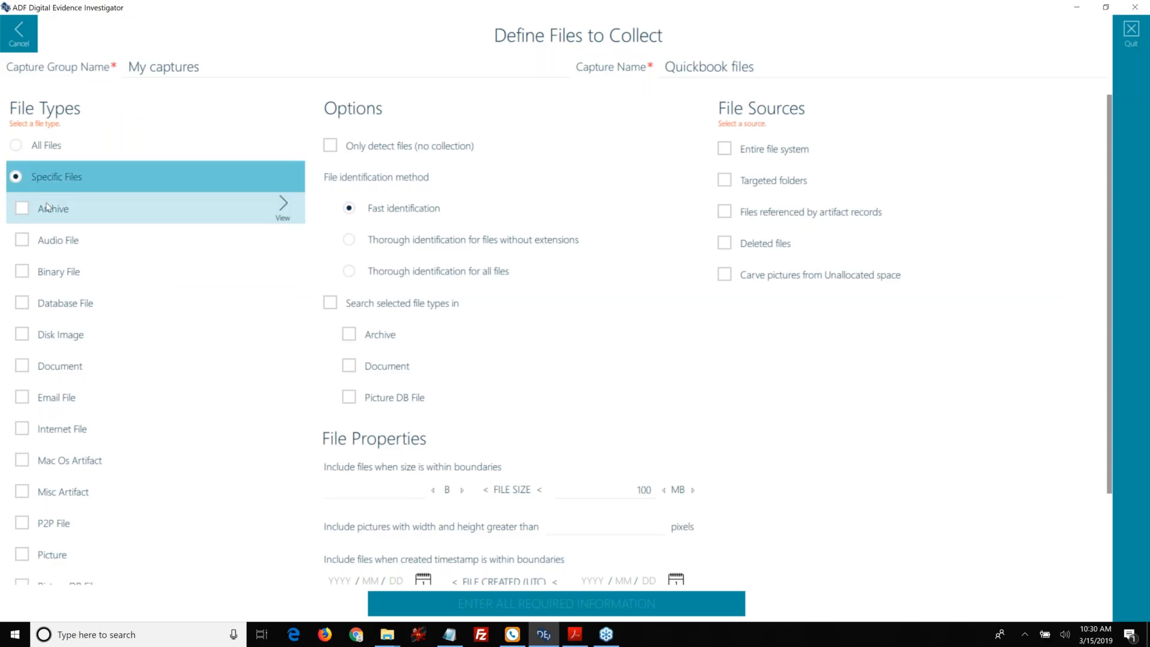
pyautogui.scroll(-1, 47, 207)
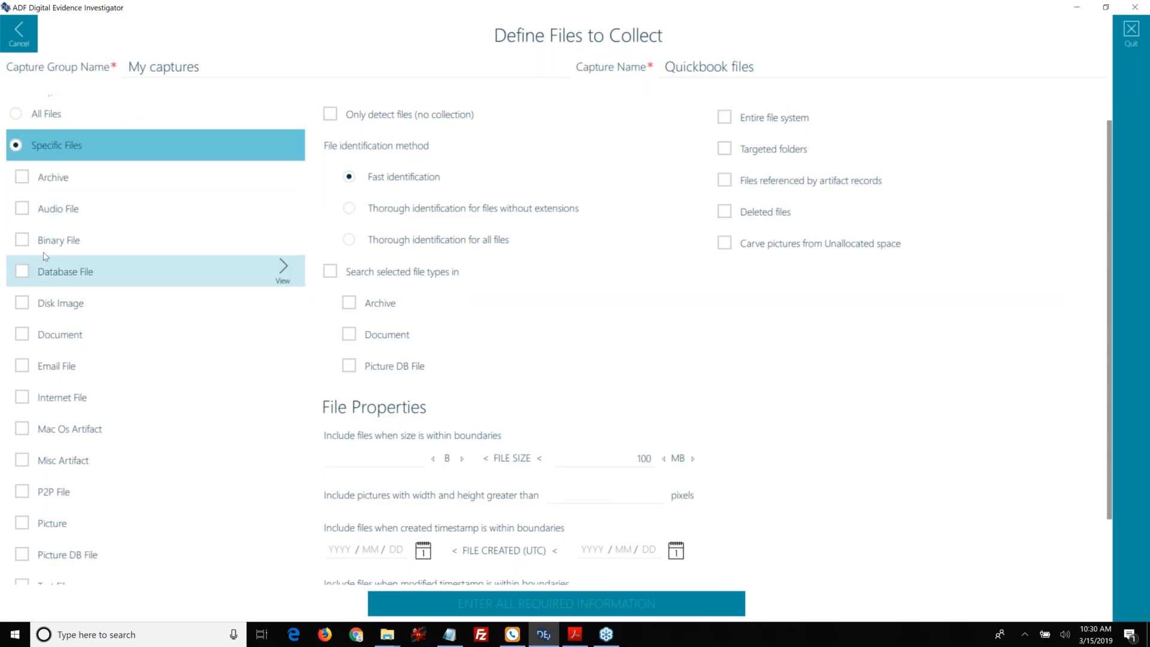
pyautogui.scroll(-3, 60, 251)
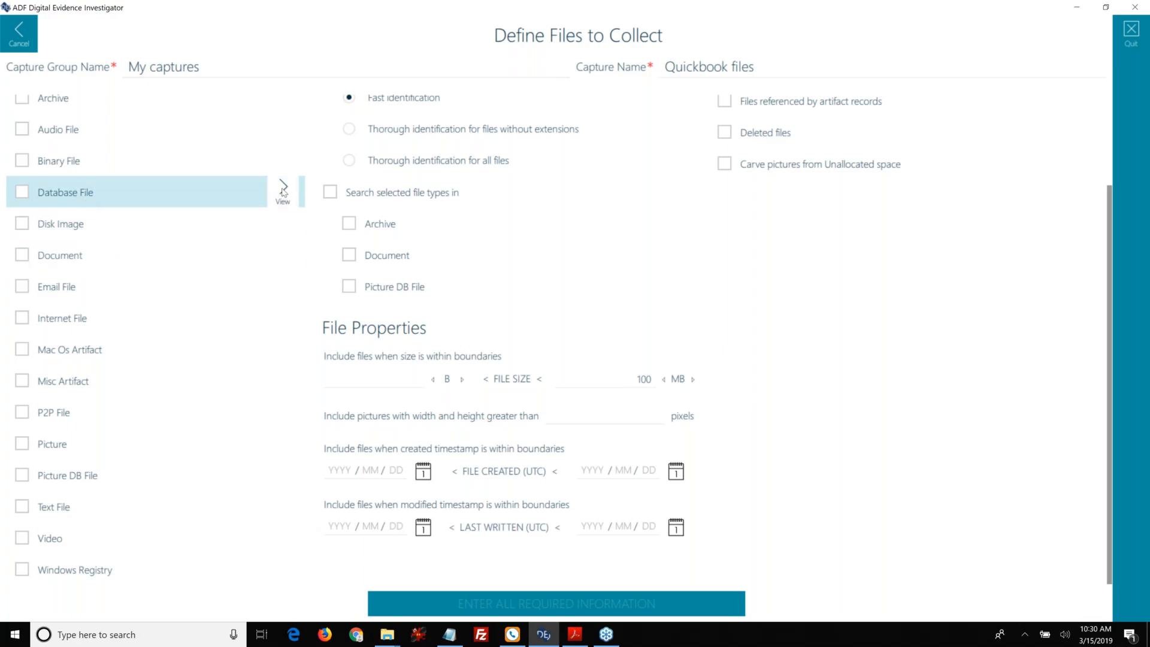
pyautogui.click(283, 189)
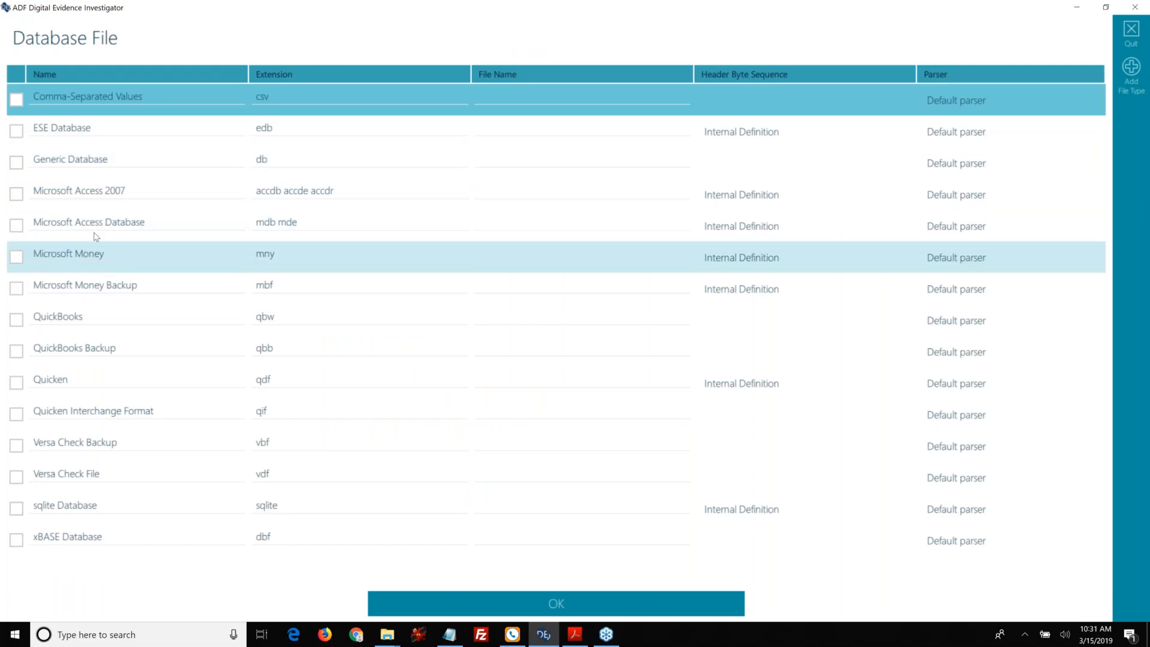
pyautogui.click(16, 320)
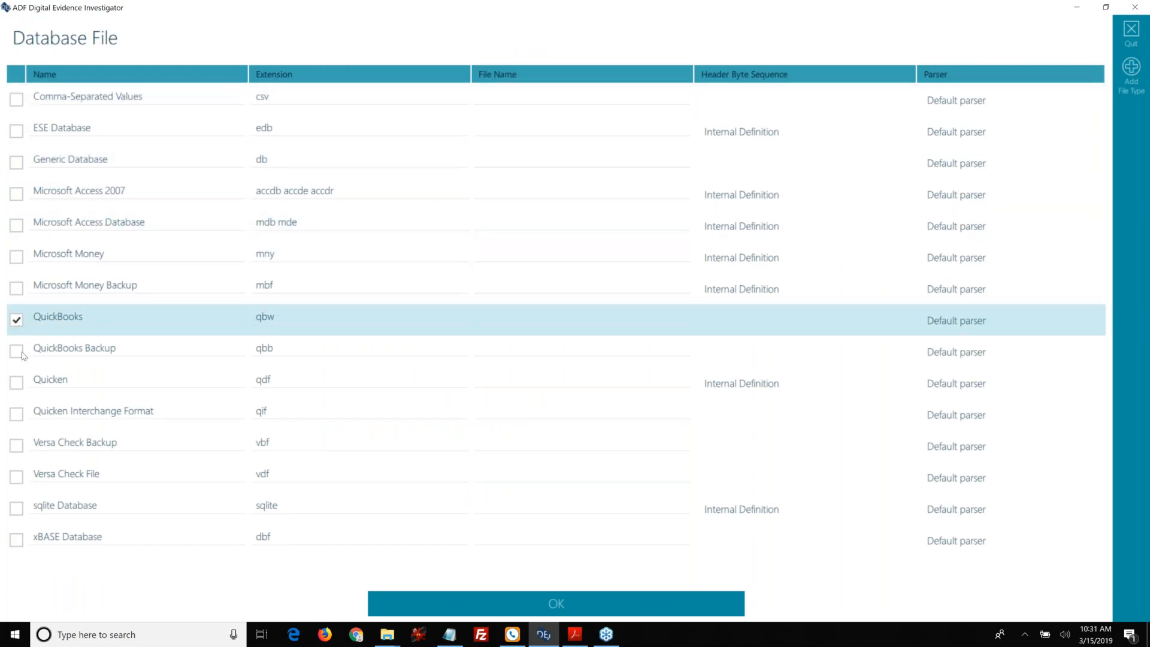
pyautogui.click(16, 352)
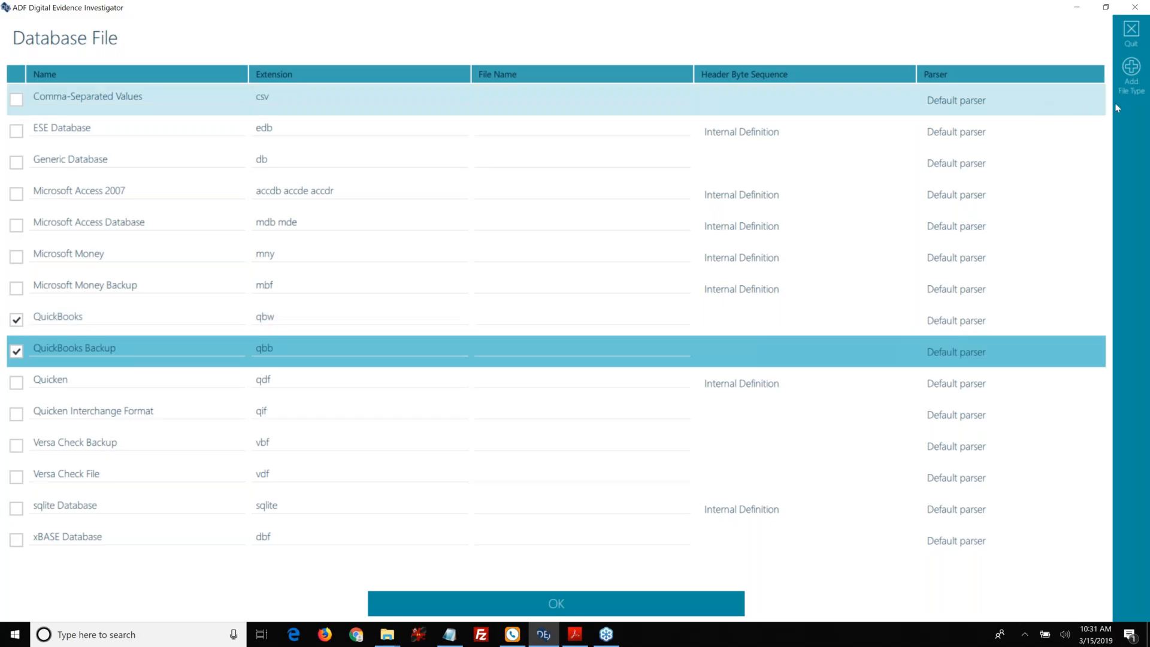
# Start a custom database file type named "Quickbook", and delete that entry again
pyautogui.click(1131, 75)
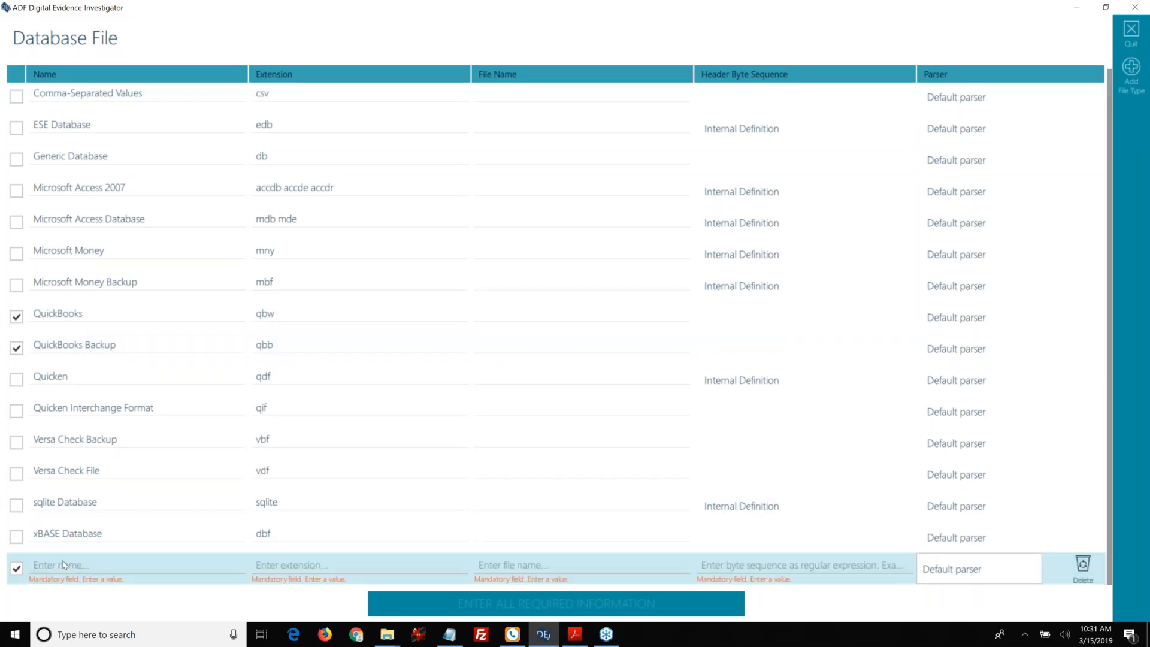
pyautogui.write('Quick')
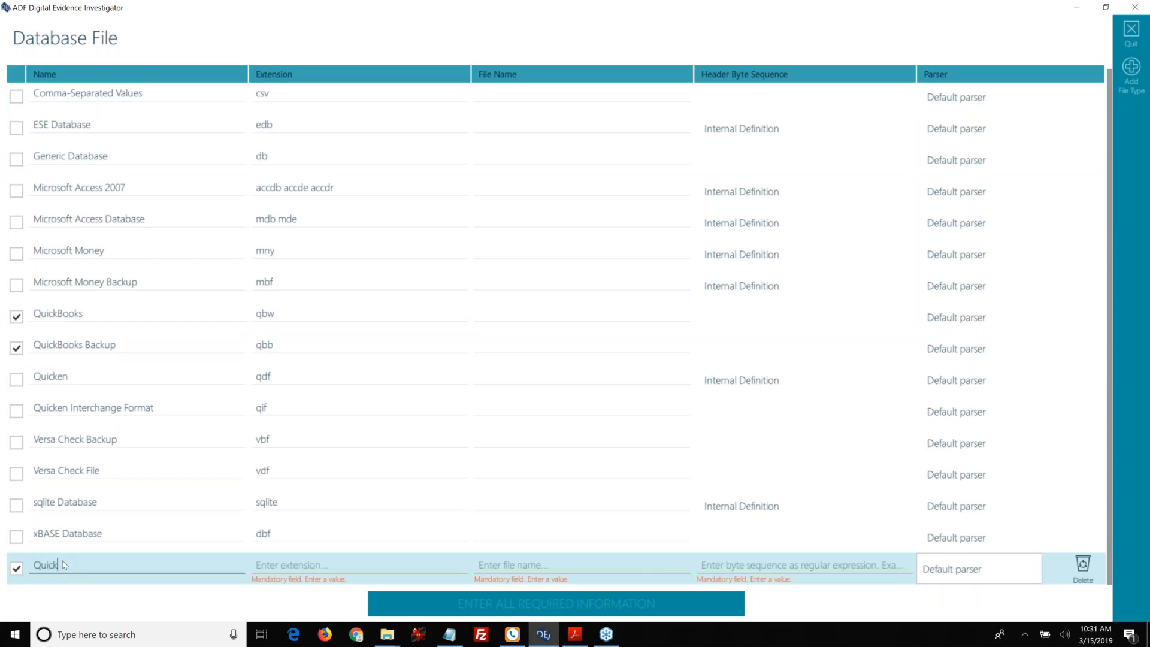
pyautogui.write('Book')
pyautogui.press('Tab')
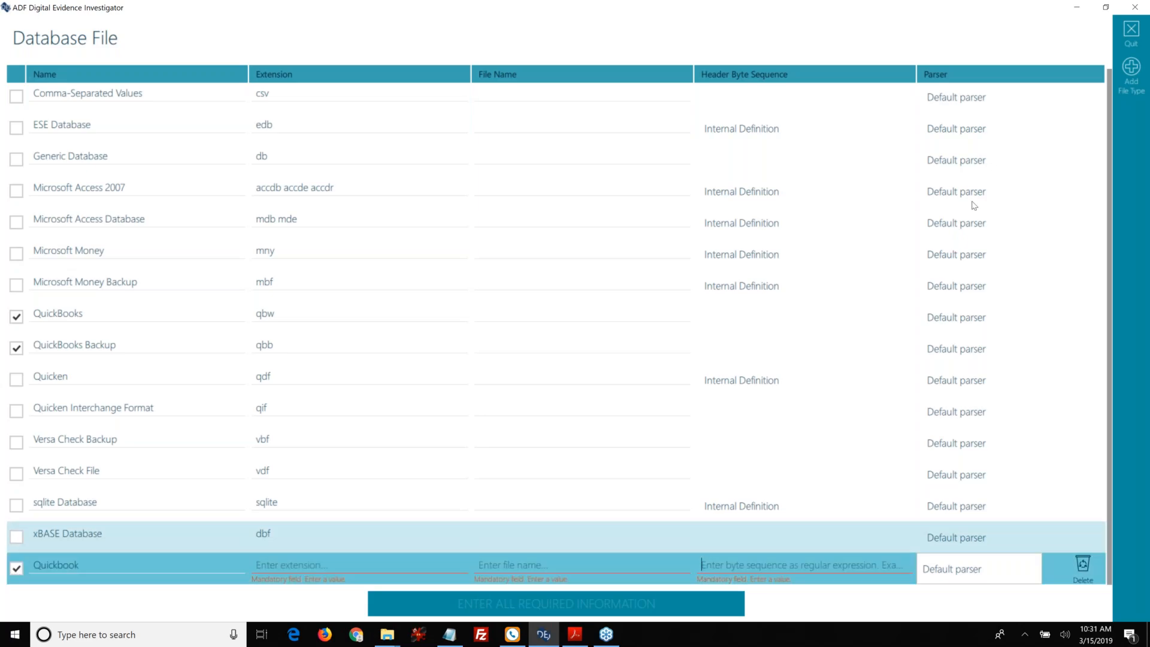
pyautogui.click(1084, 575)
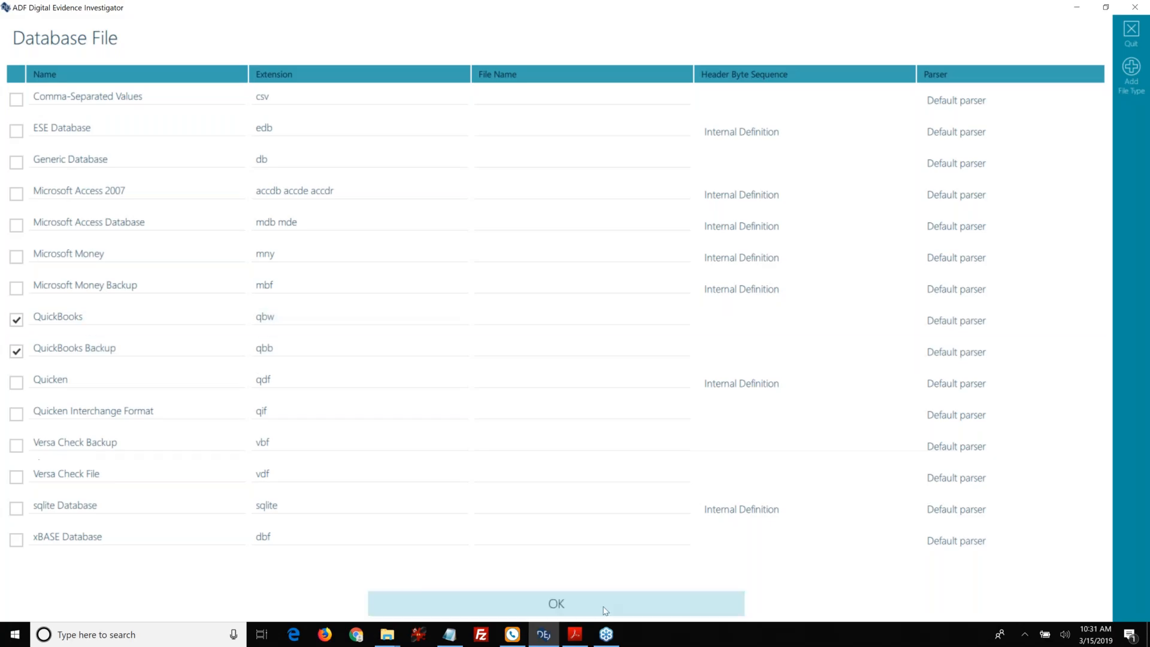
# Accept the database file types and set the file identification method to thorough identification for files without extensions
pyautogui.click(605, 610)
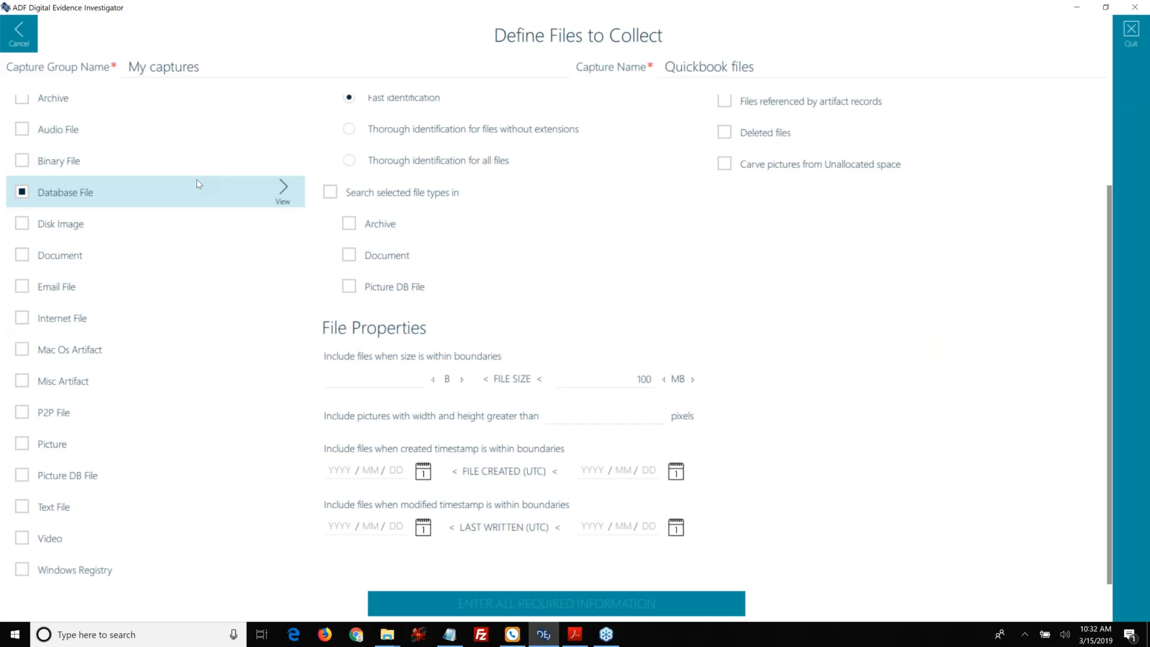
pyautogui.scroll(3, 196, 178)
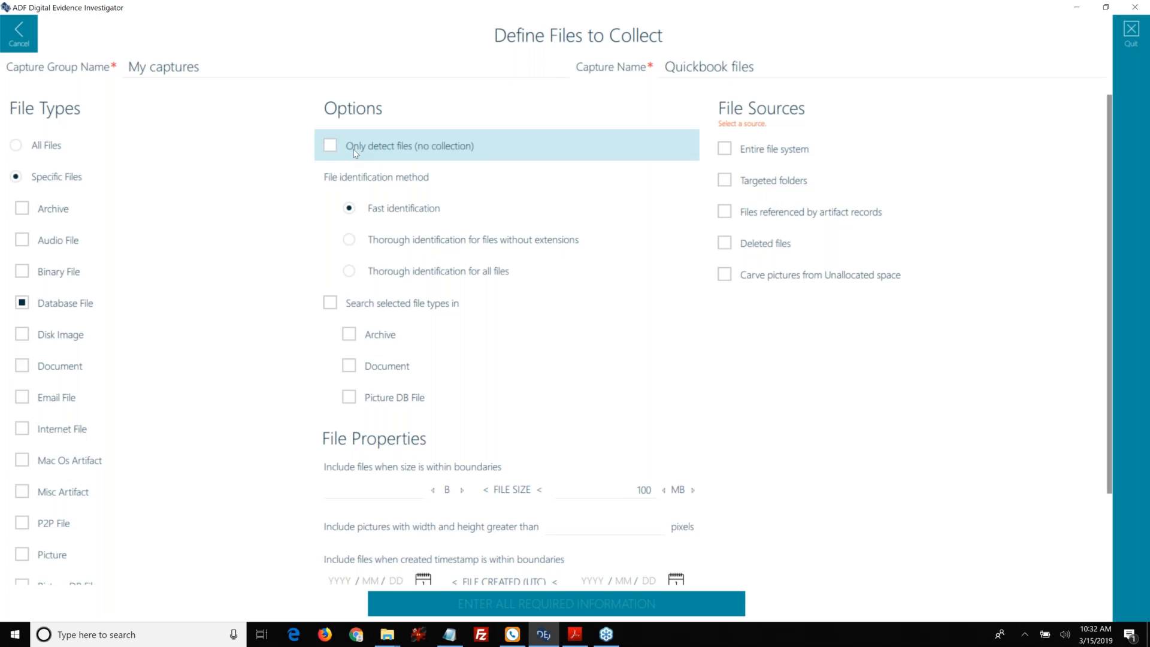
pyautogui.click(331, 147)
pyautogui.click(331, 149)
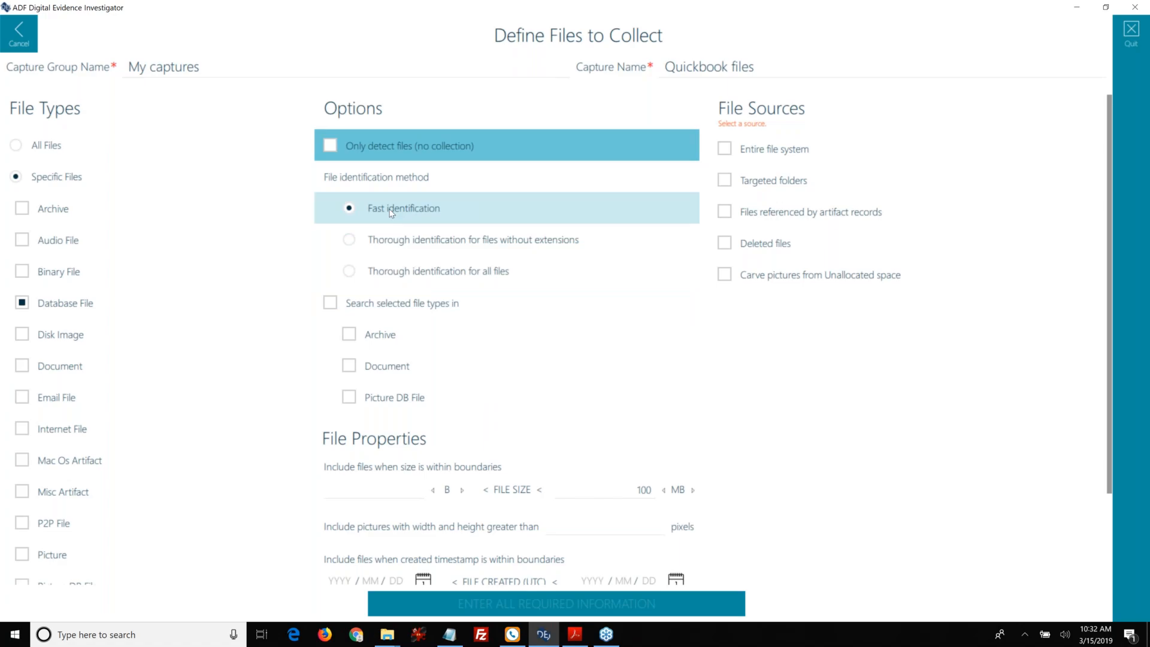
pyautogui.click(397, 245)
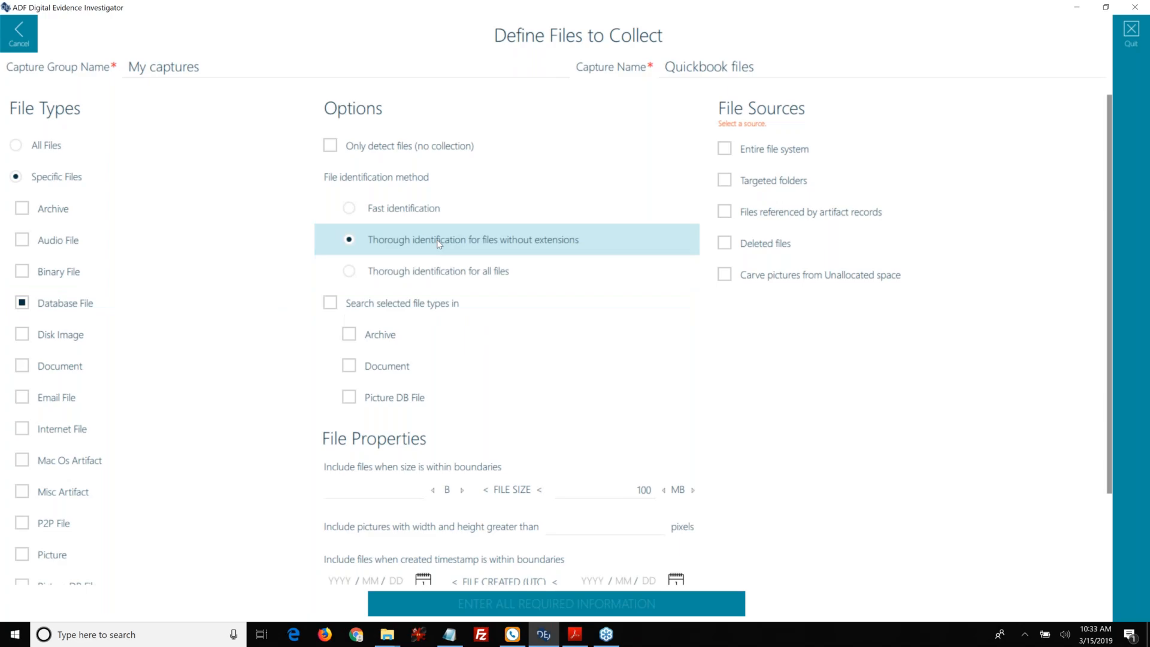
pyautogui.click(427, 212)
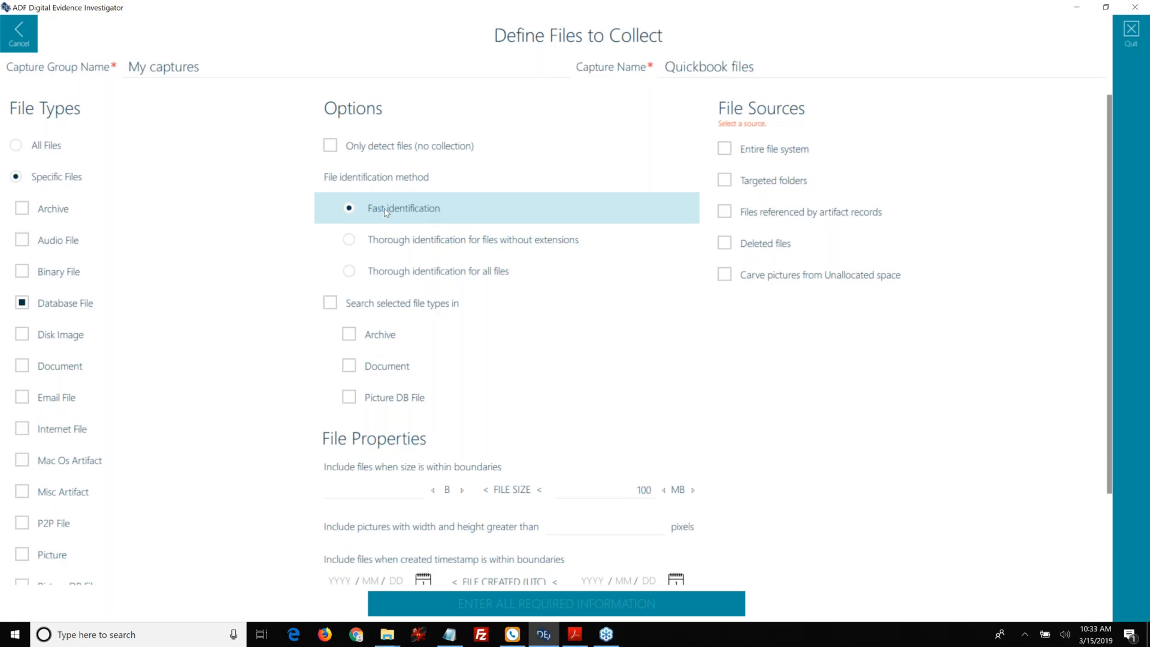
pyautogui.click(400, 252)
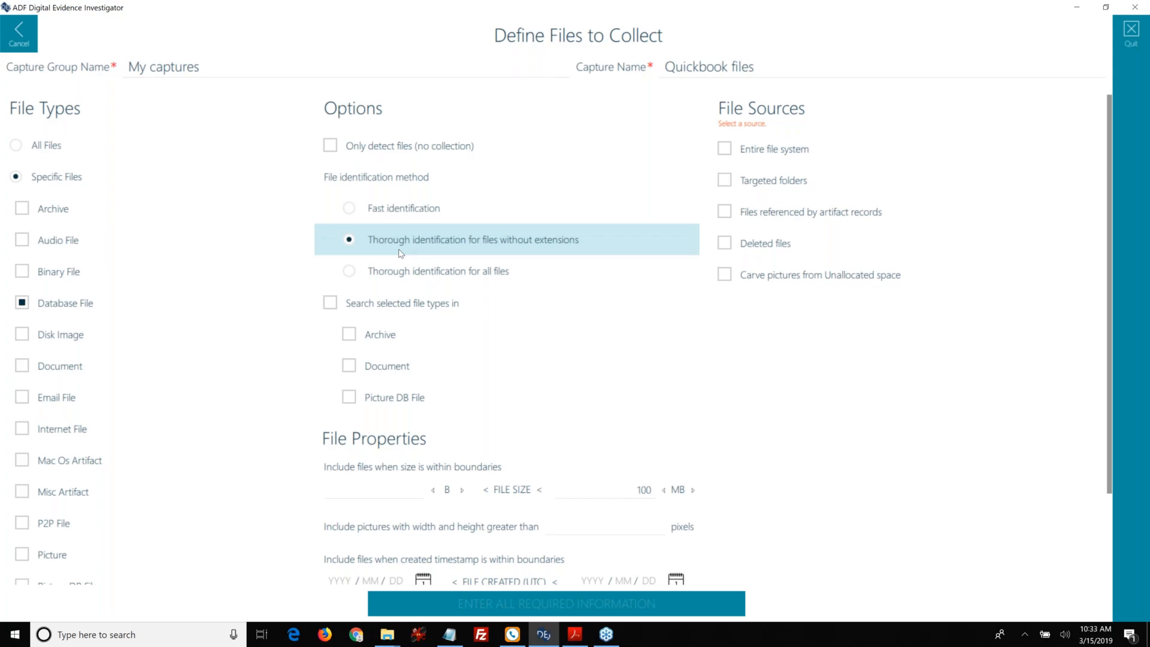
# Search the selected file types inside archives only, excluding documents and picture databases, and accept the full list of archive types
pyautogui.click(359, 307)
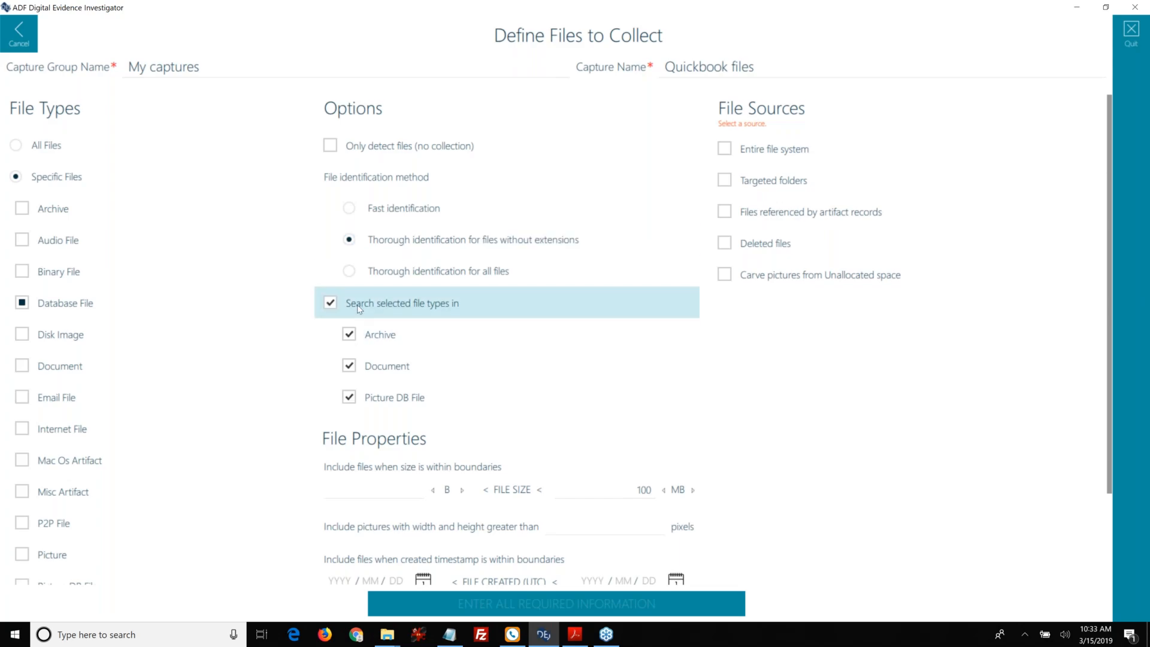
pyautogui.click(349, 396)
pyautogui.click(349, 365)
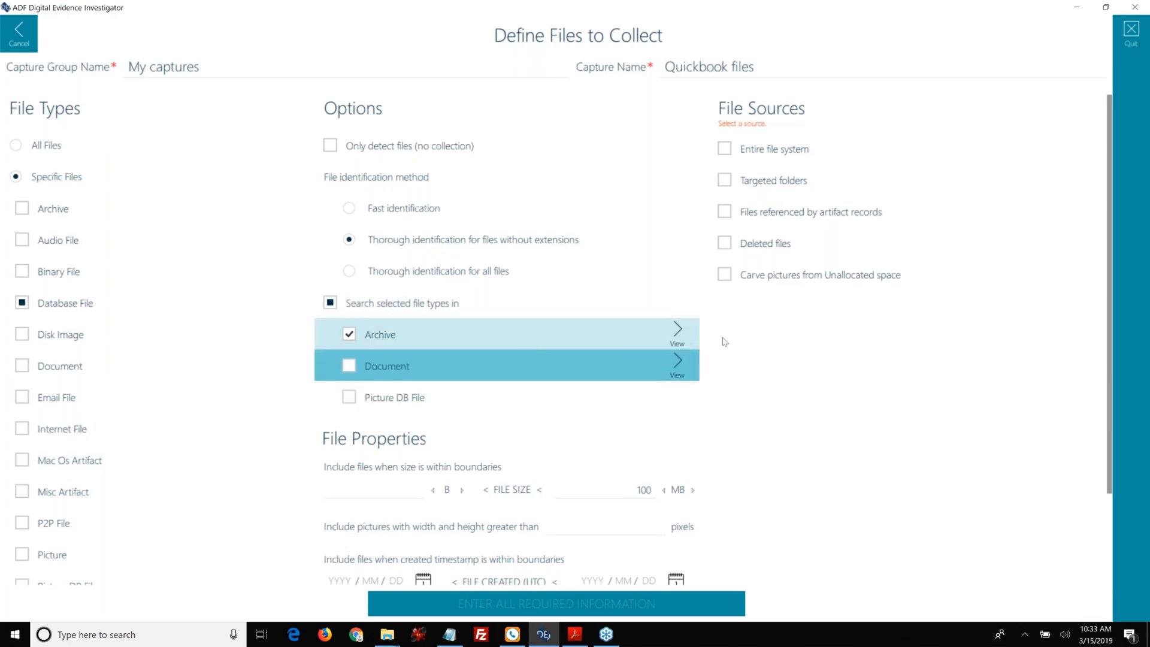
pyautogui.click(679, 338)
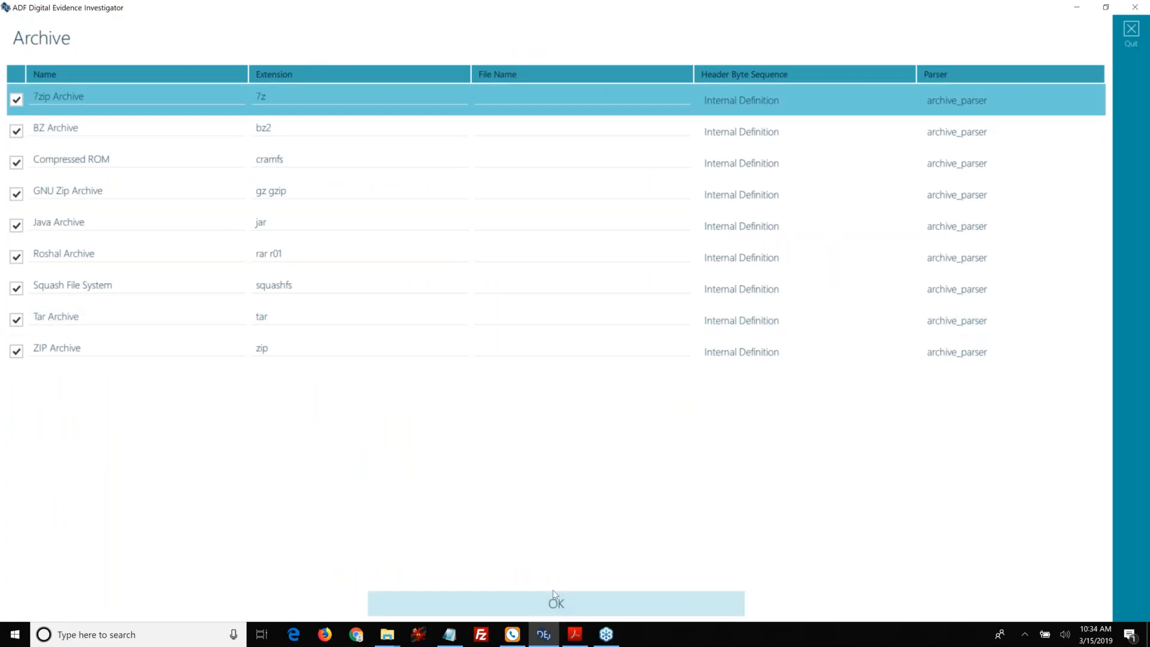
pyautogui.click(554, 602)
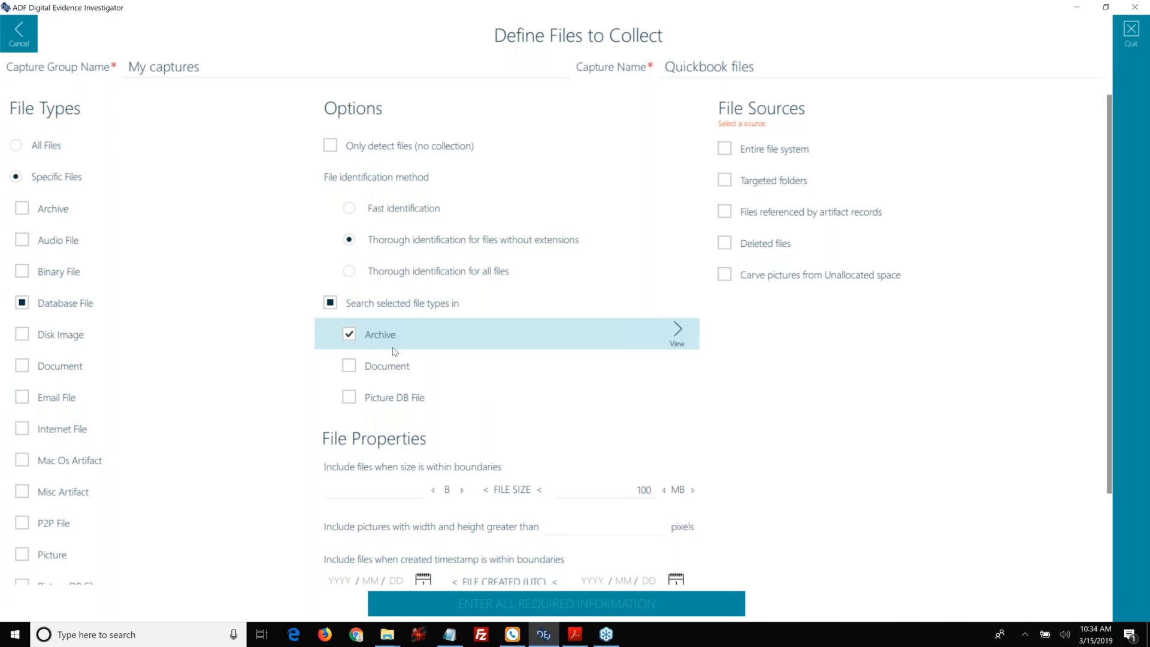
# Choose the entire file system as the only file source and save the Quickbook files capture
pyautogui.scroll(-2, 396, 366)
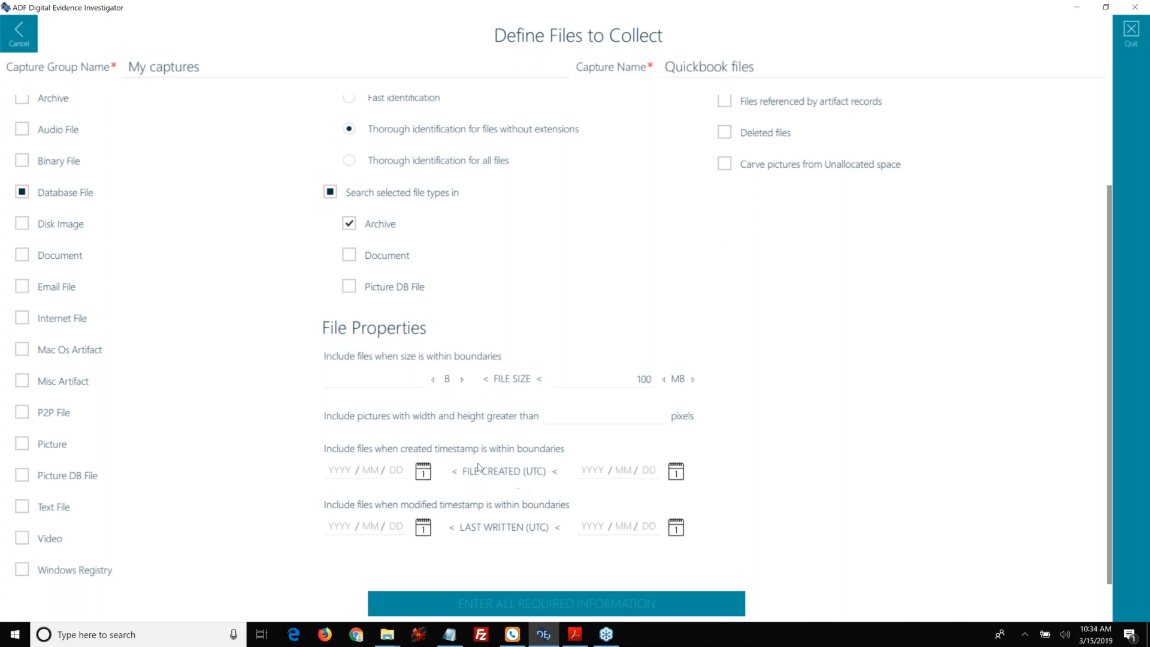
pyautogui.scroll(4, 477, 467)
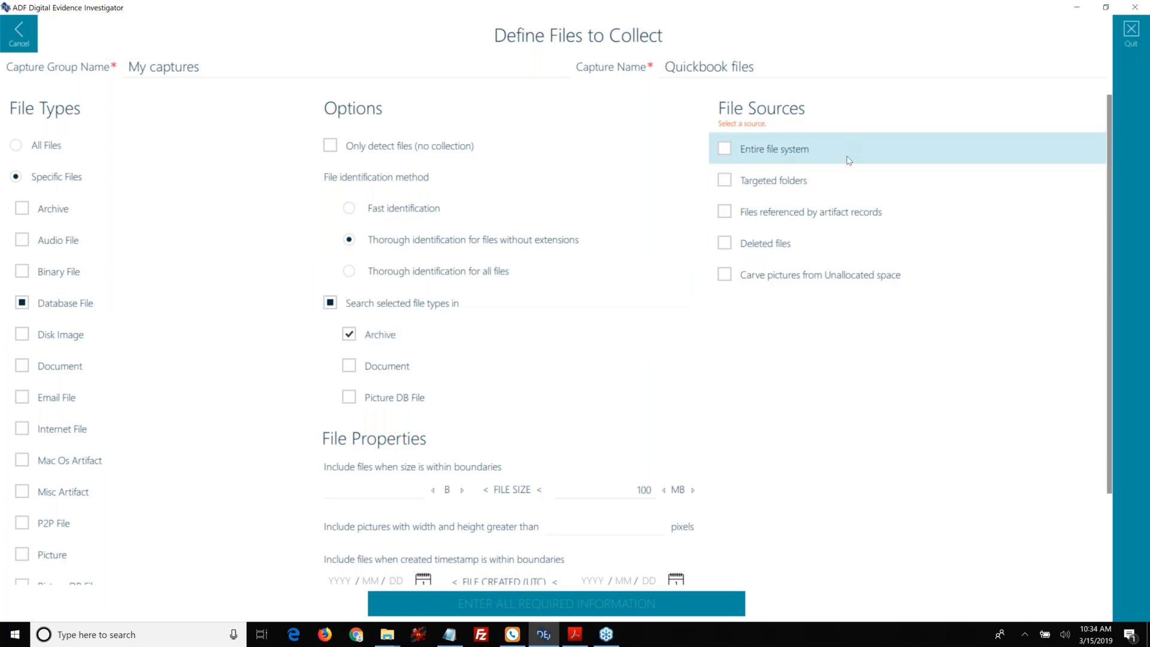
pyautogui.click(788, 152)
pyautogui.click(788, 152)
pyautogui.click(785, 150)
pyautogui.click(726, 150)
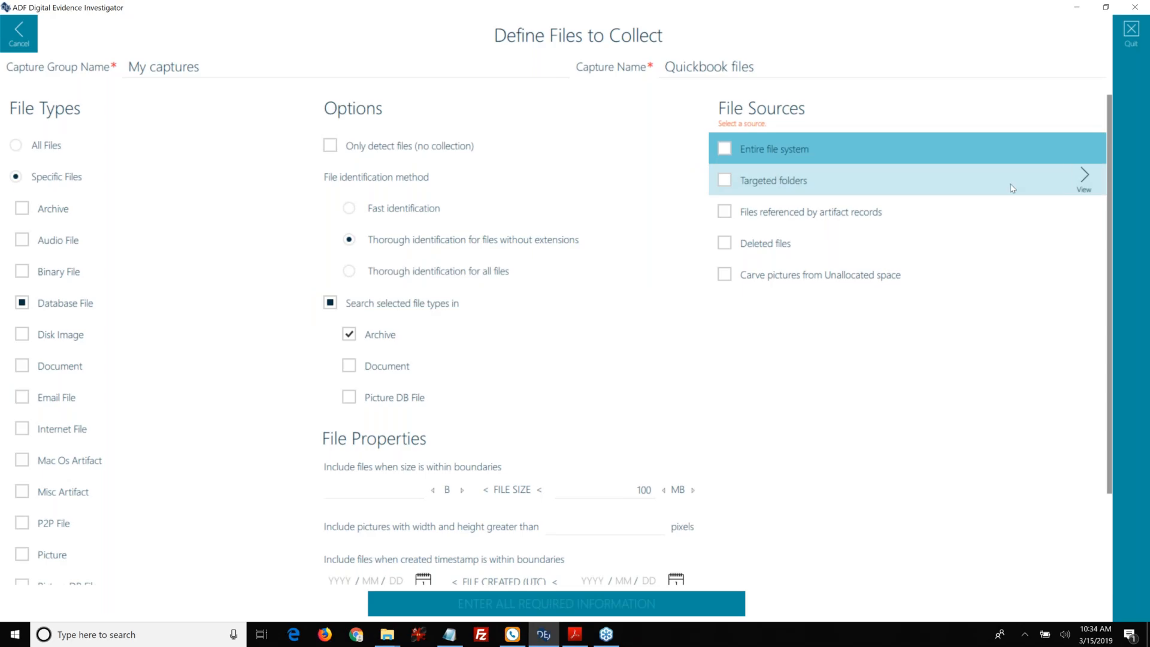
pyautogui.click(784, 247)
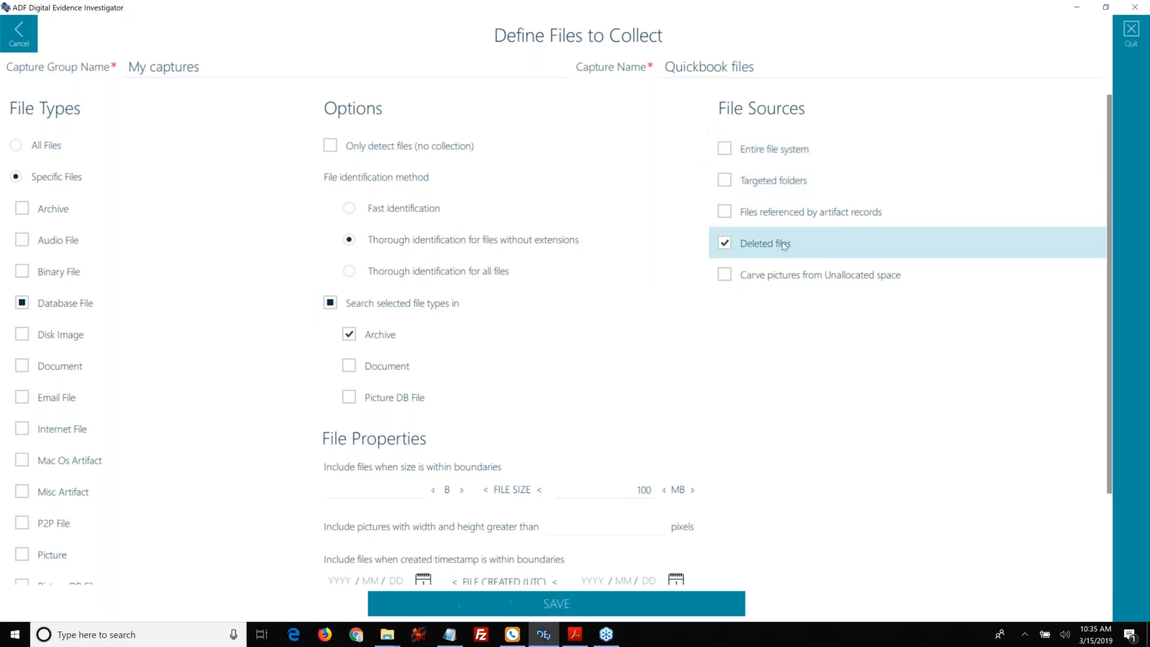
pyautogui.click(735, 246)
pyautogui.click(757, 213)
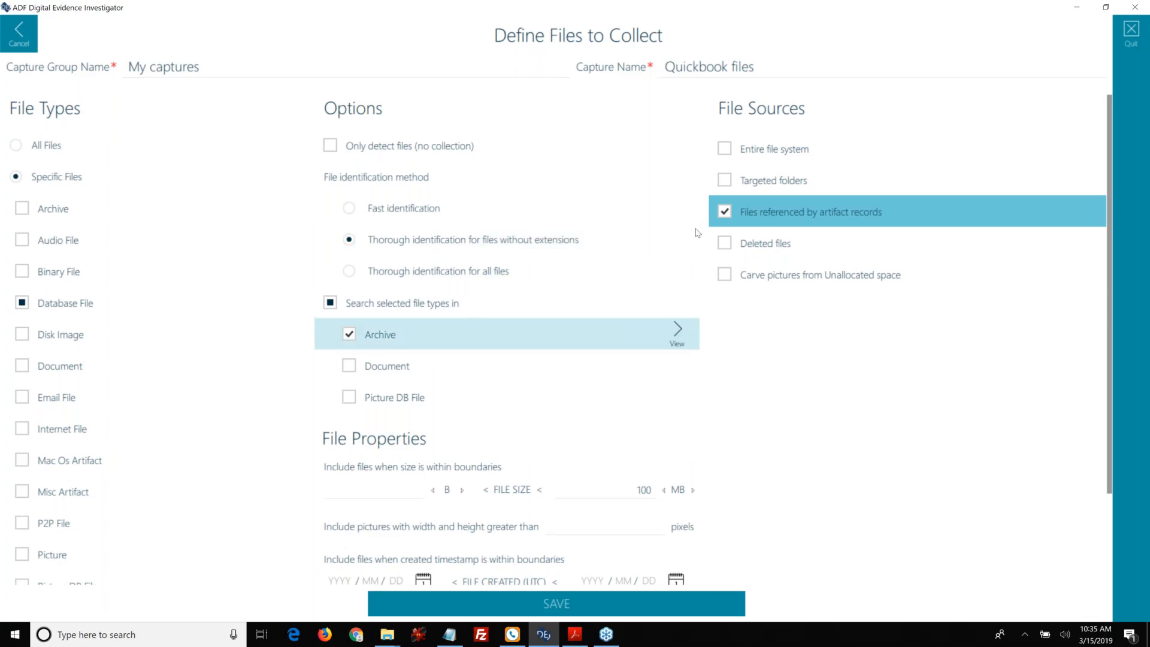
pyautogui.click(772, 150)
pyautogui.click(772, 213)
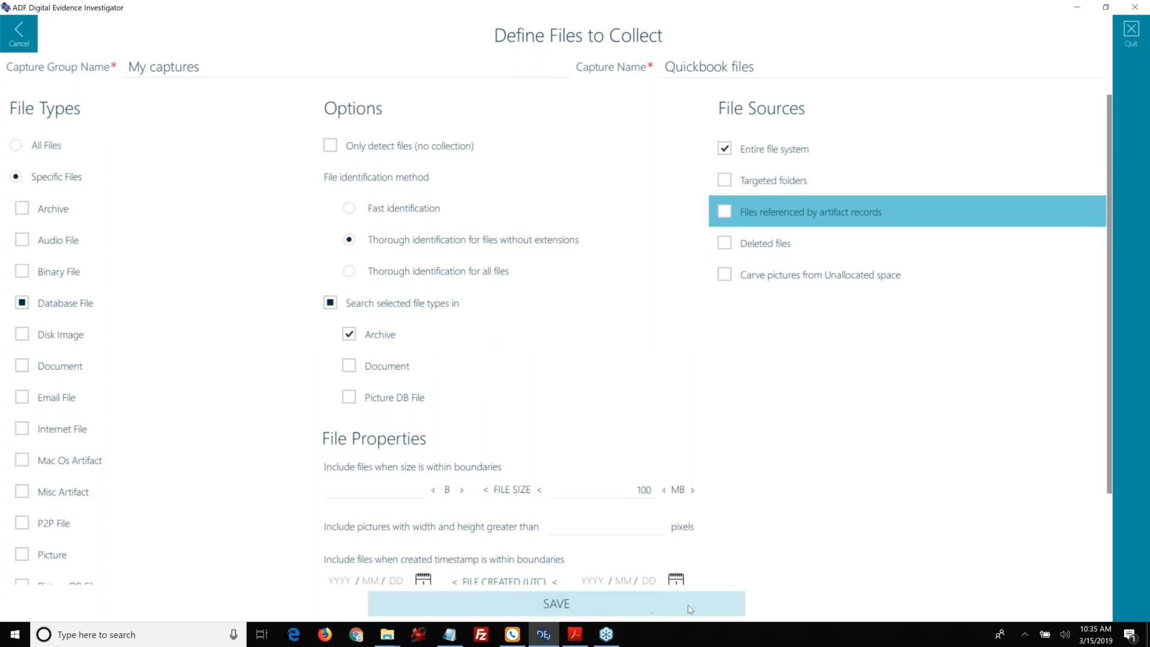
pyautogui.click(549, 609)
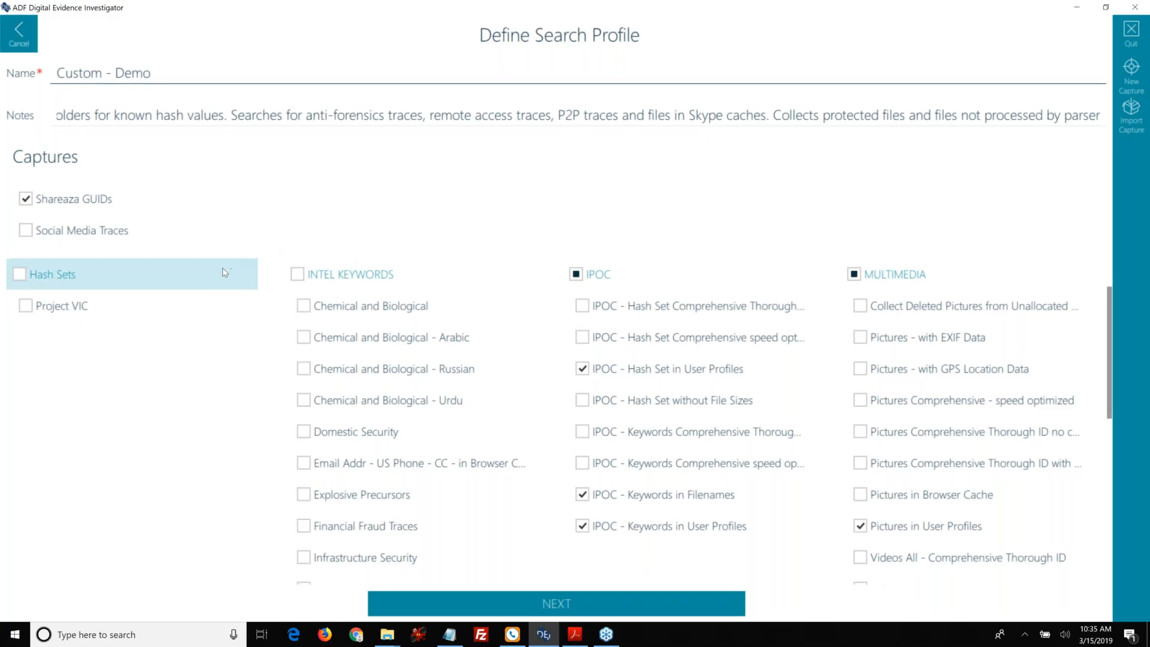
# Check the profile's capture list for the Quickbook files entry in the My captures group and its available actions
pyautogui.scroll(5, 225, 281)
pyautogui.scroll(-6, 228, 285)
pyautogui.scroll(-7, 356, 302)
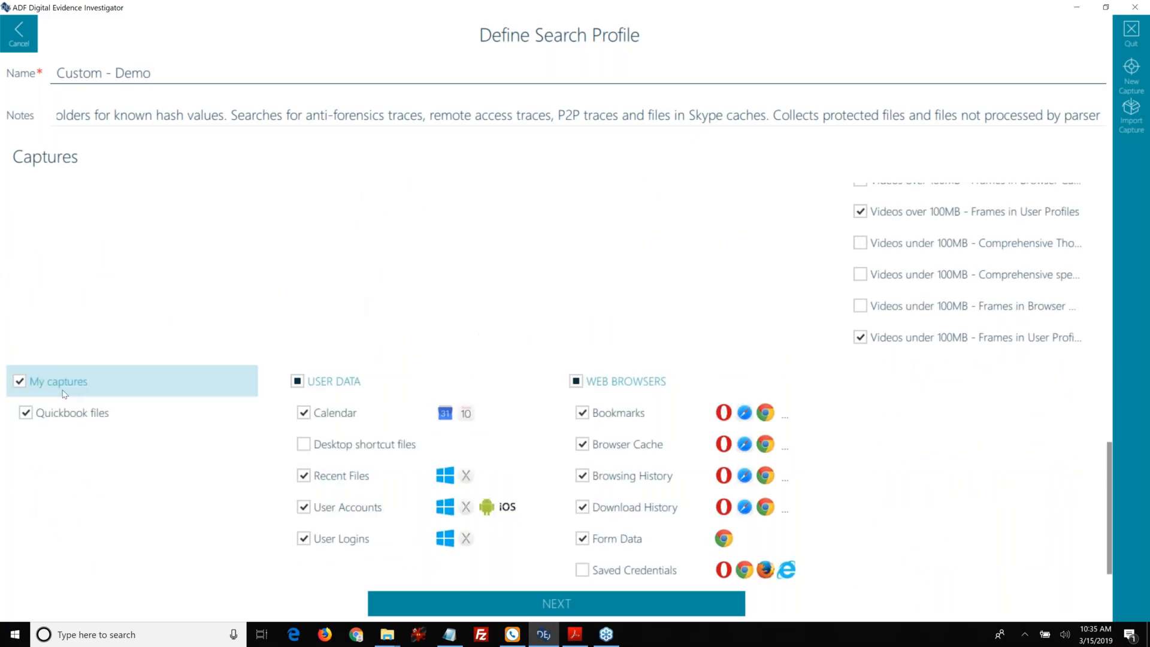
pyautogui.moveTo(66, 419)
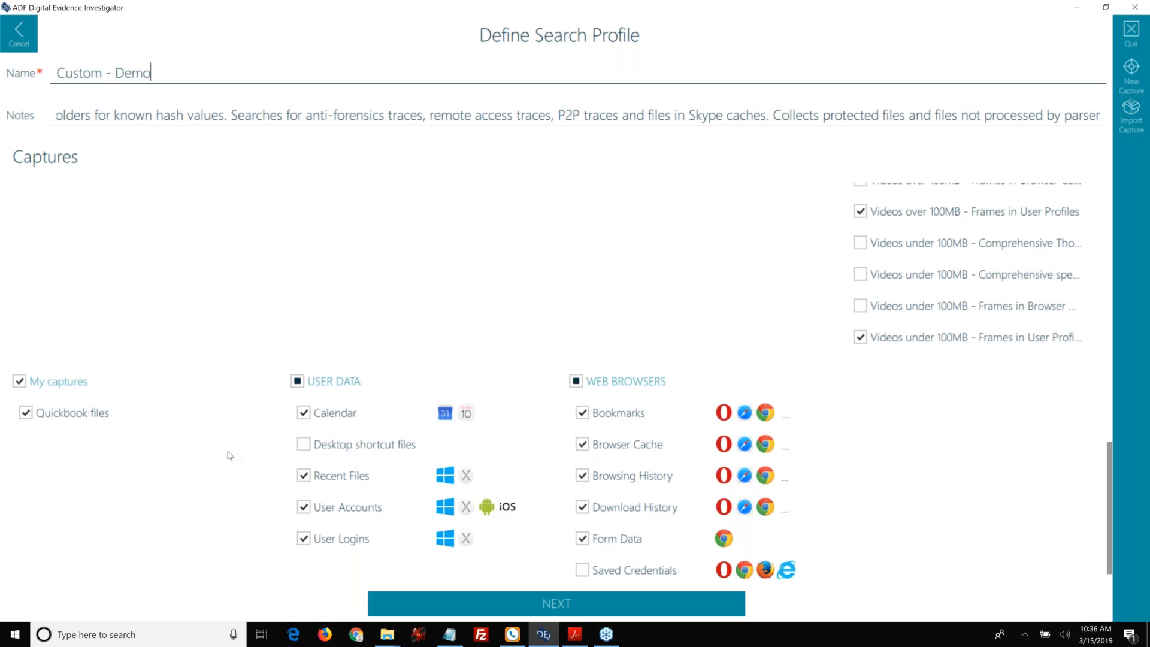
pyautogui.moveTo(236, 414)
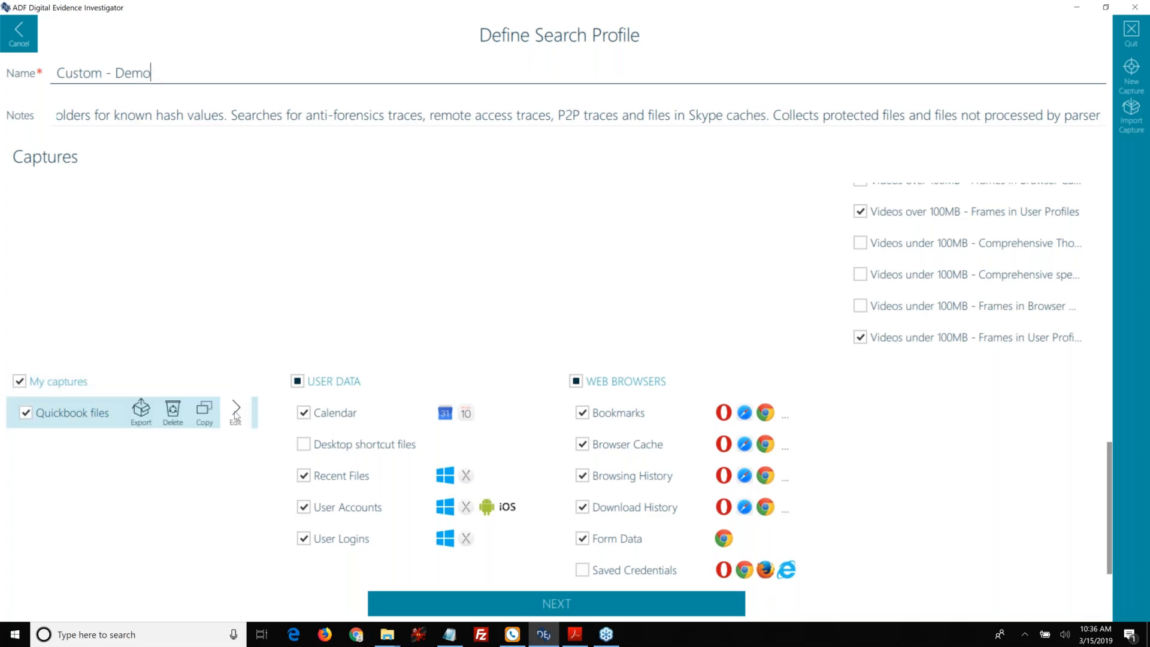
# Create a new keyword search capture named "Case 456" in the capture group "Keywords"
pyautogui.scroll(12, 234, 416)
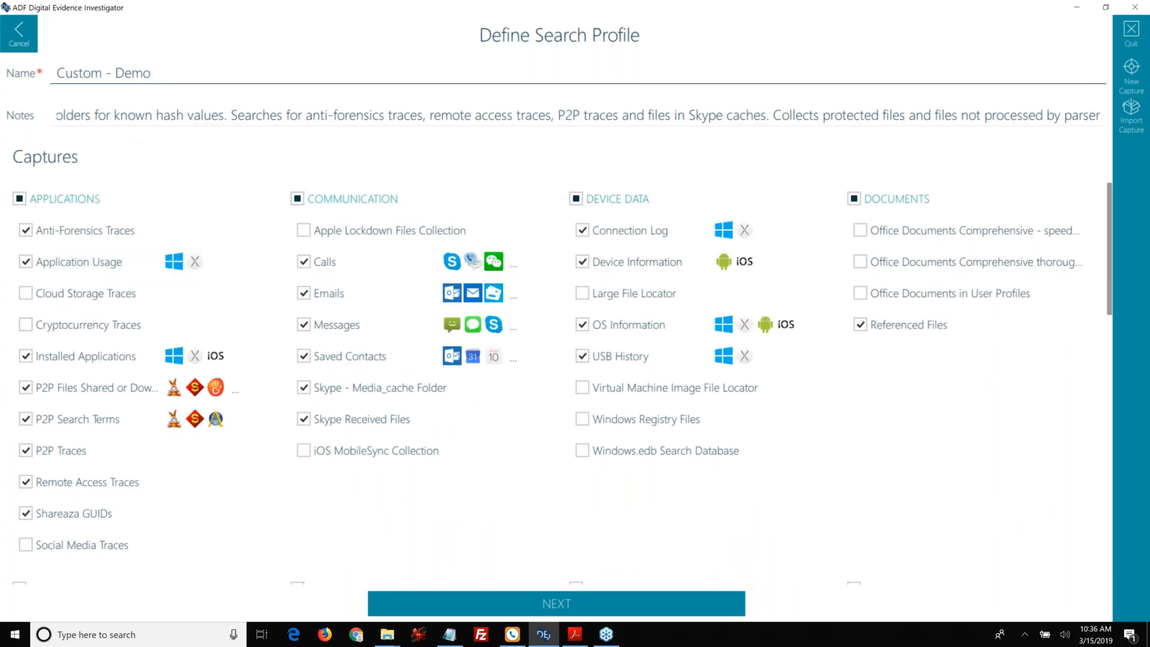
pyautogui.click(1126, 79)
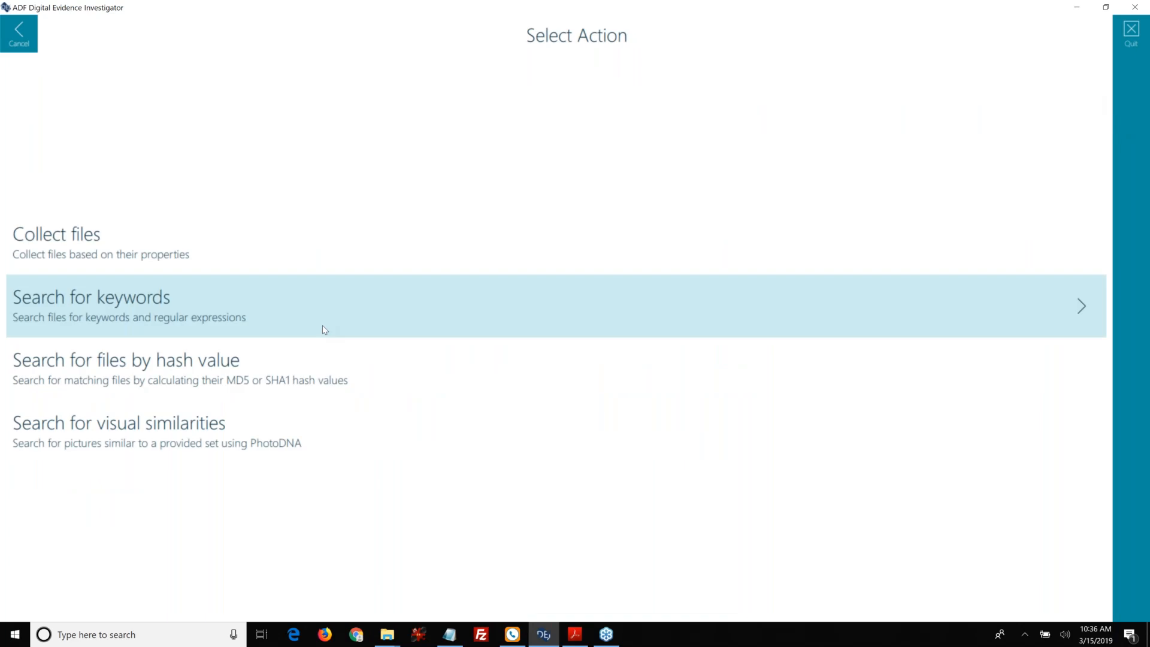
pyautogui.click(322, 329)
pyautogui.click(242, 59)
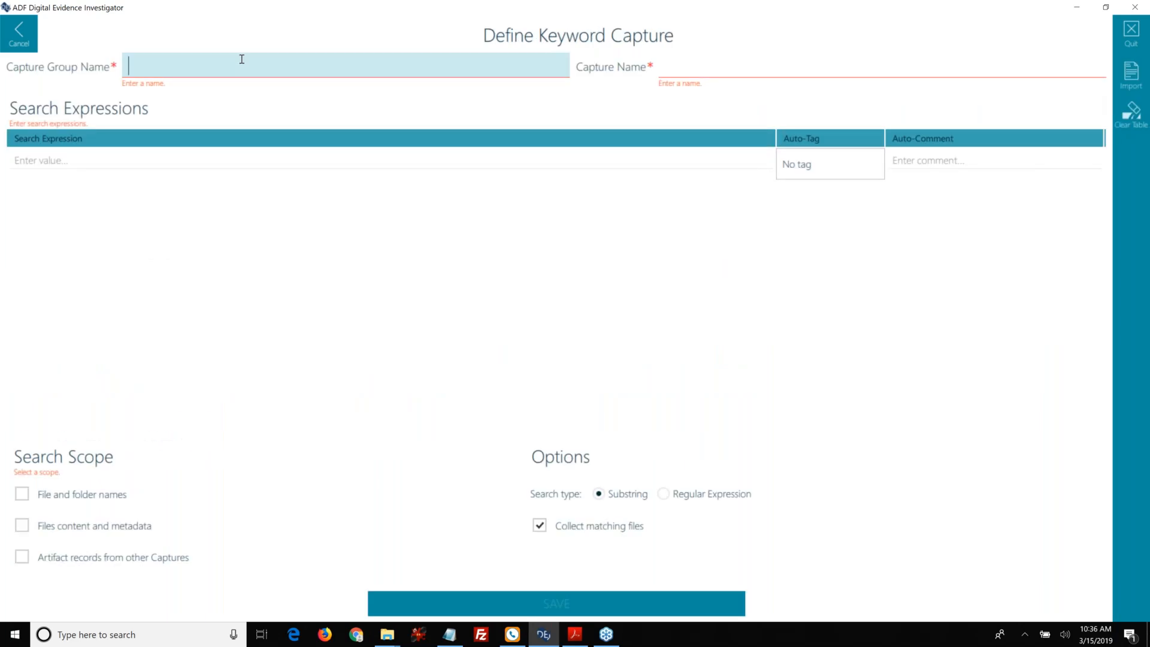
pyautogui.write('Key')
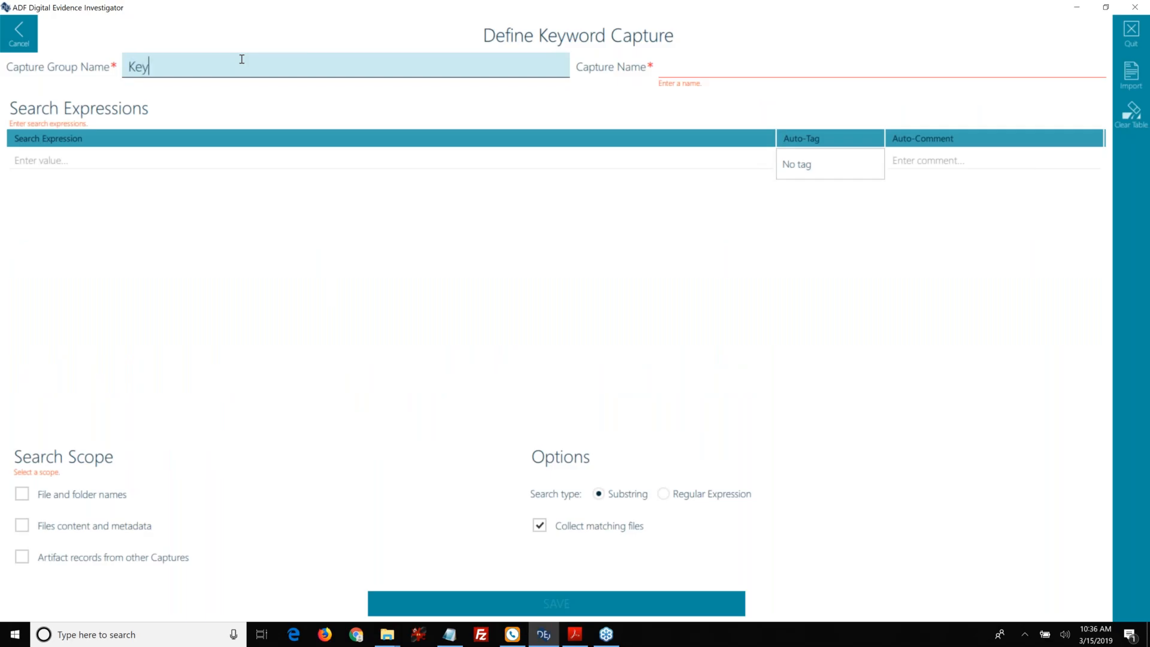
pyautogui.write('words')
pyautogui.press('Tab')
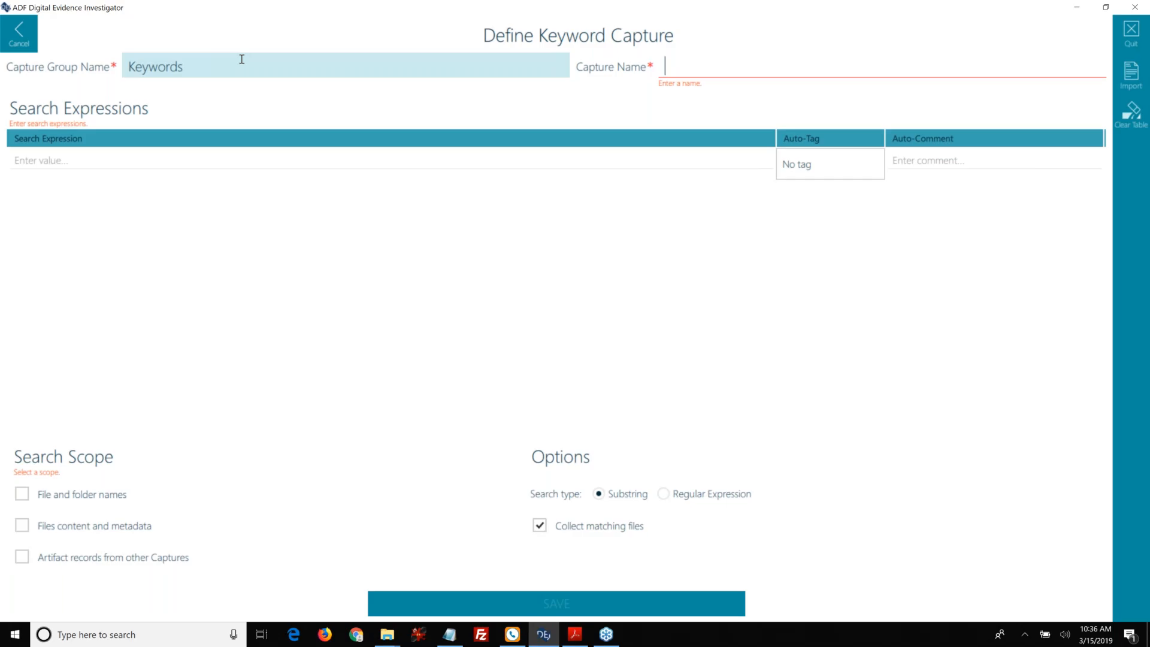
pyautogui.write('Case 456')
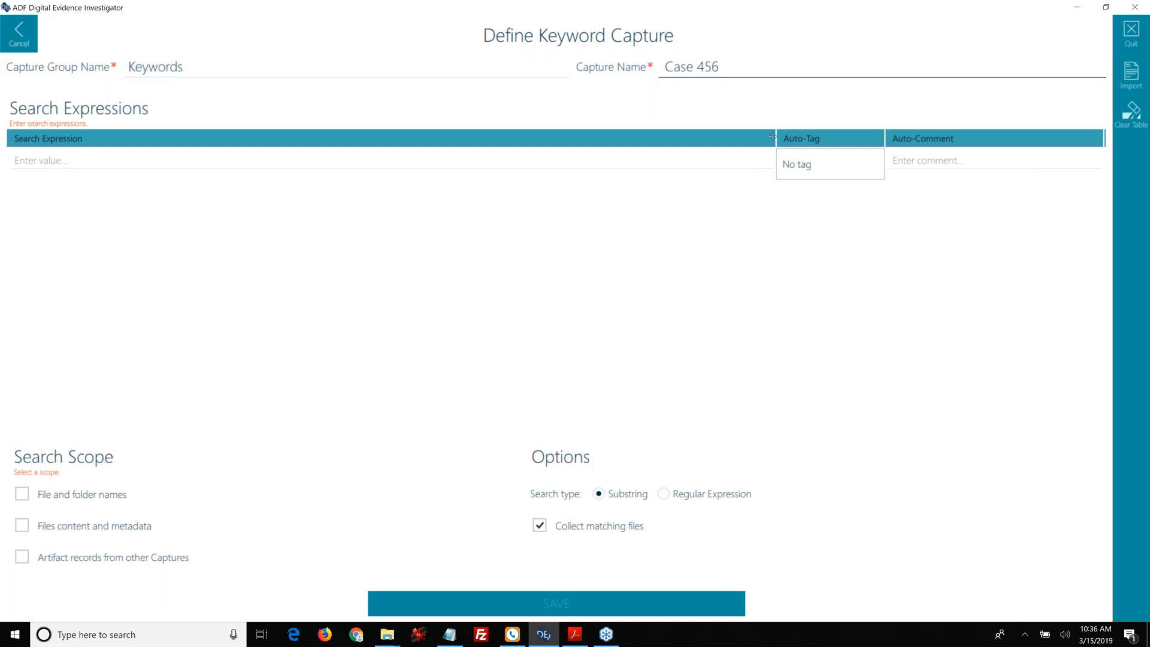
# Add the suspect's name as a search expression with auto-tag 7 and the comment "Suspect", and clear the table again
pyautogui.moveTo(772, 137); pyautogui.dragTo(273, 137)
pyautogui.click(143, 152)
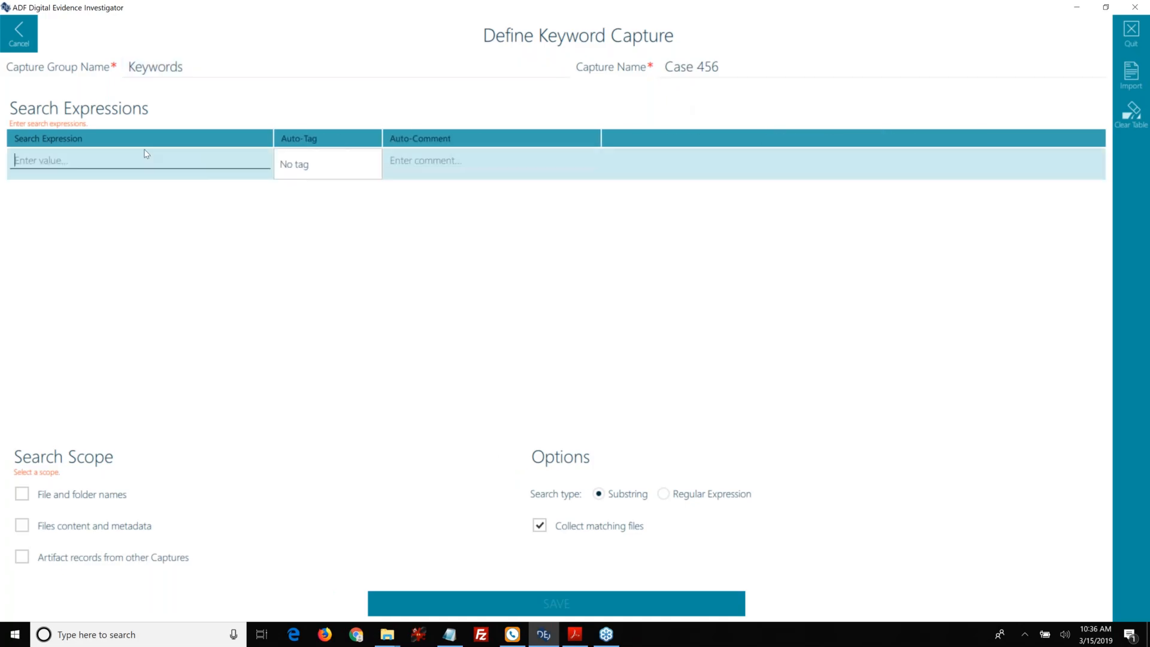
pyautogui.write('Delmar')
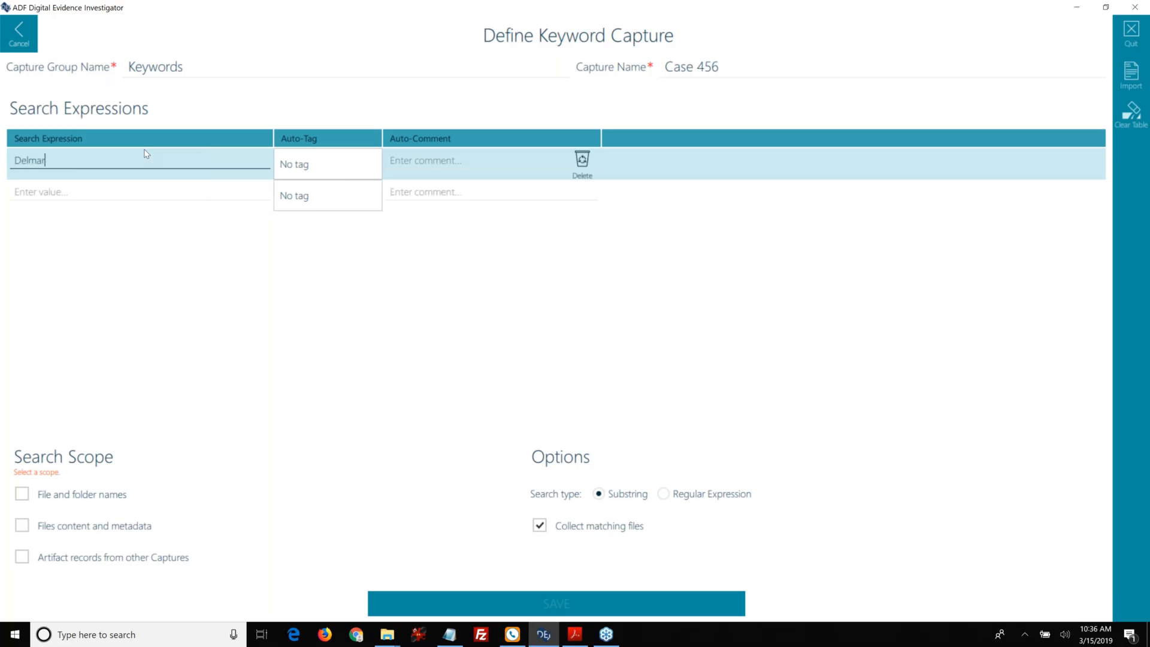
pyautogui.click(340, 164)
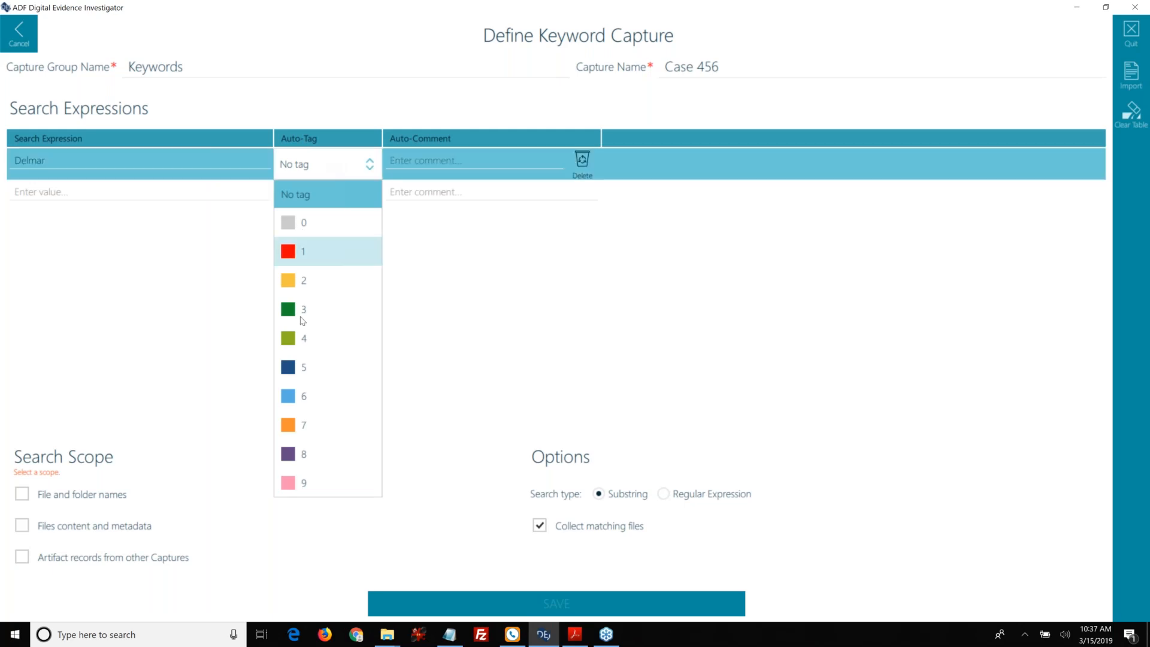
pyautogui.click(301, 424)
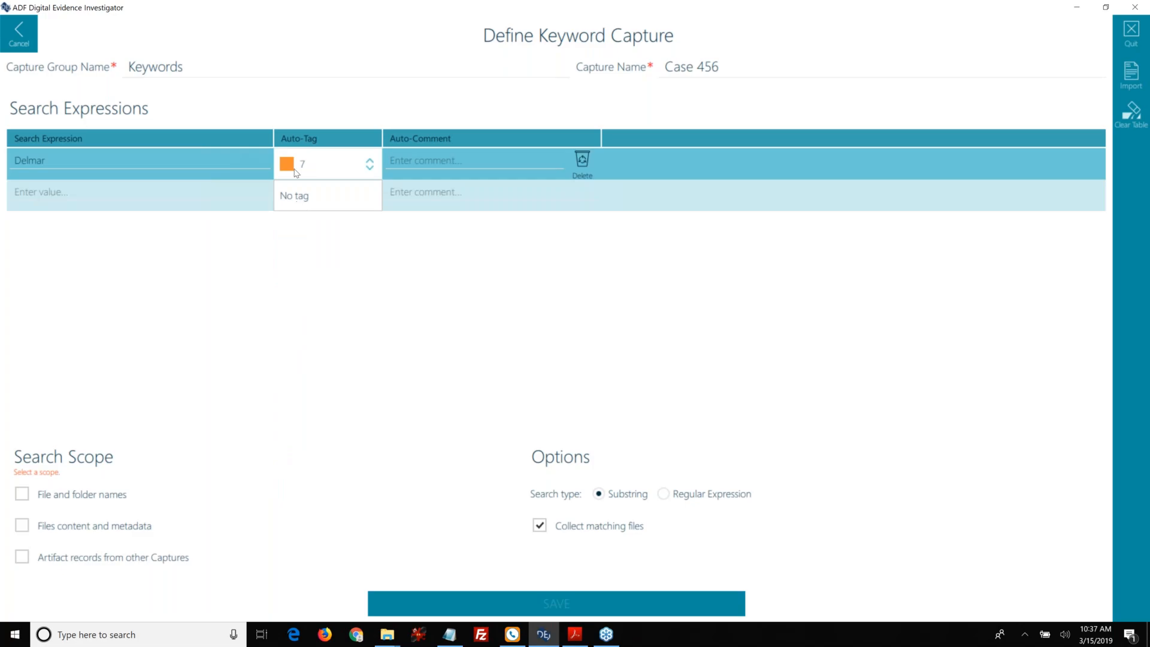
pyautogui.click(442, 160)
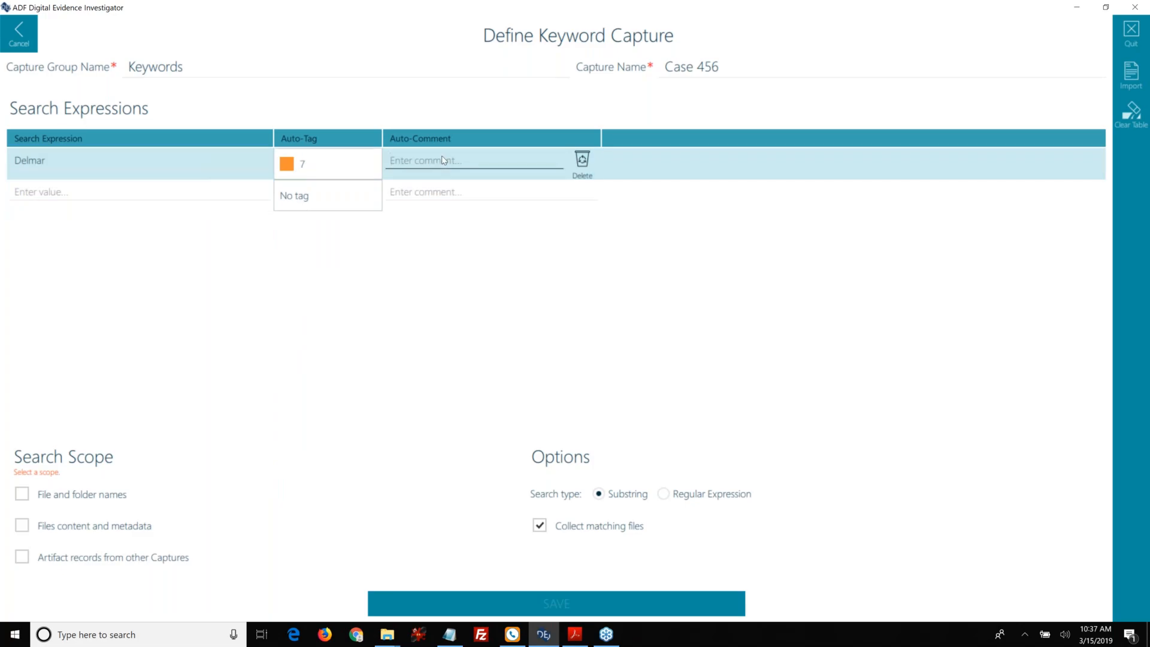
pyautogui.write('Suspect')
pyautogui.click(1133, 116)
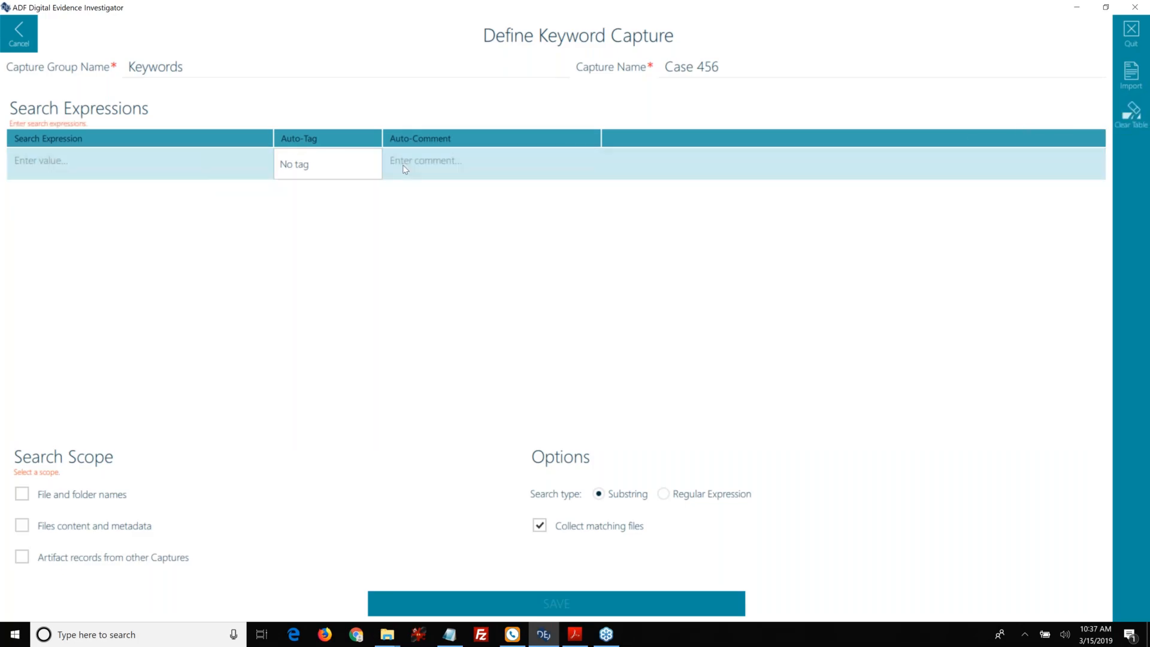
# Import keywords from "Fraud - Visa -MC.csv" in the Fraud folder, and clear the search expressions table again
pyautogui.click(1133, 82)
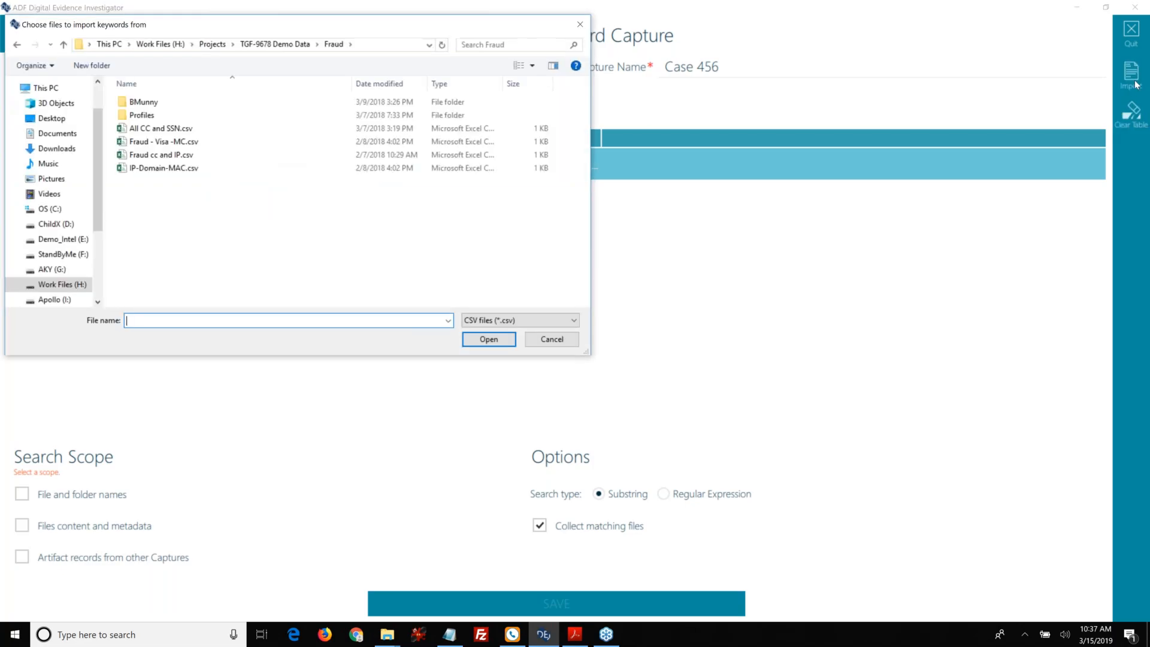
pyautogui.click(496, 322)
pyautogui.click(495, 342)
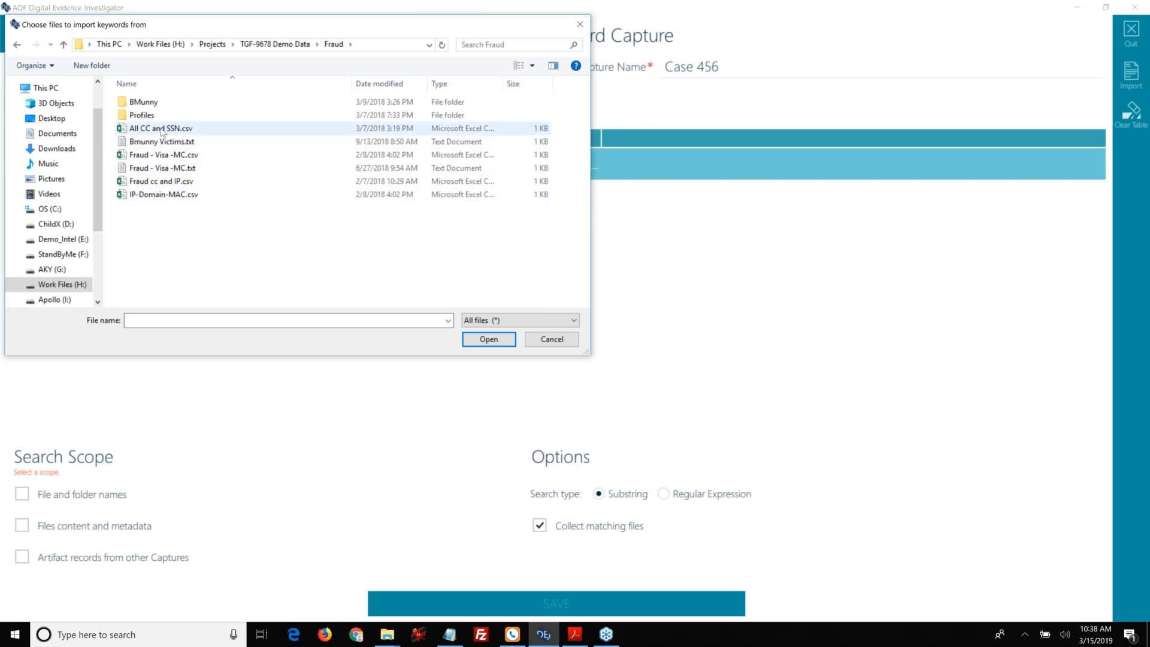
pyautogui.click(152, 157)
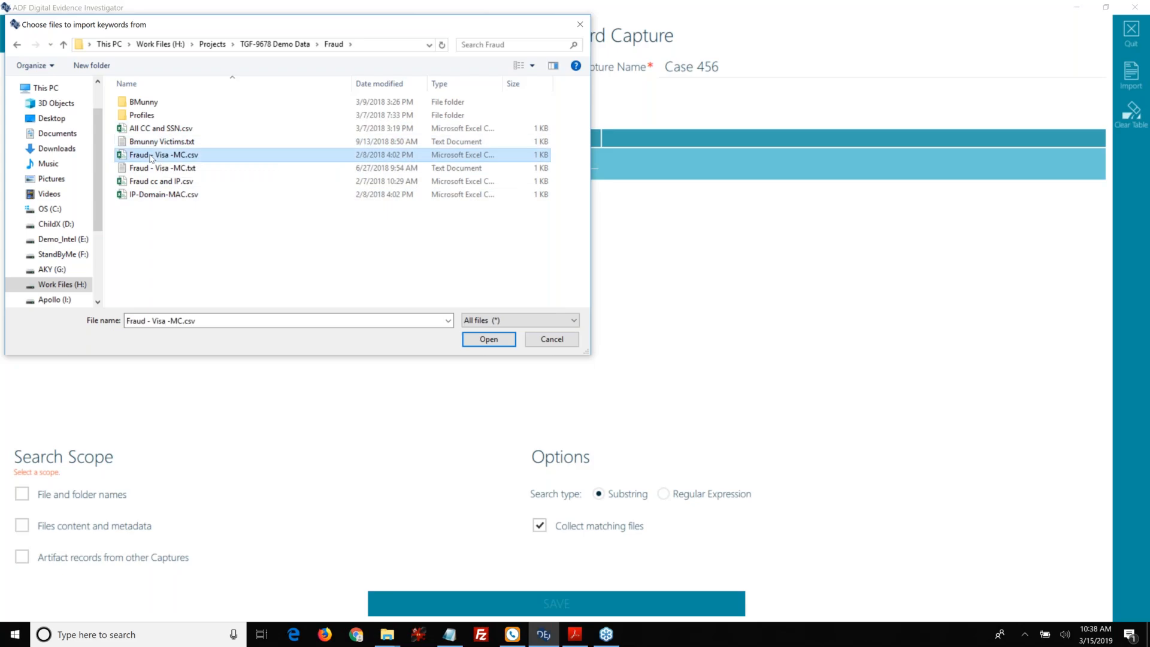
pyautogui.click(490, 341)
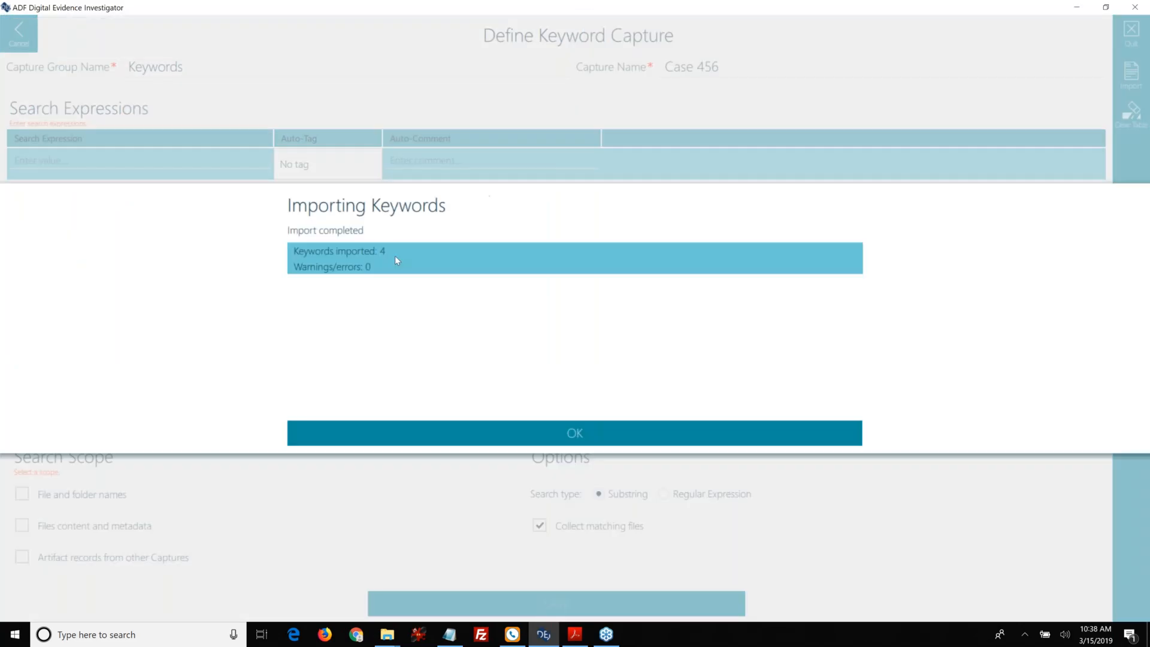
pyautogui.click(521, 426)
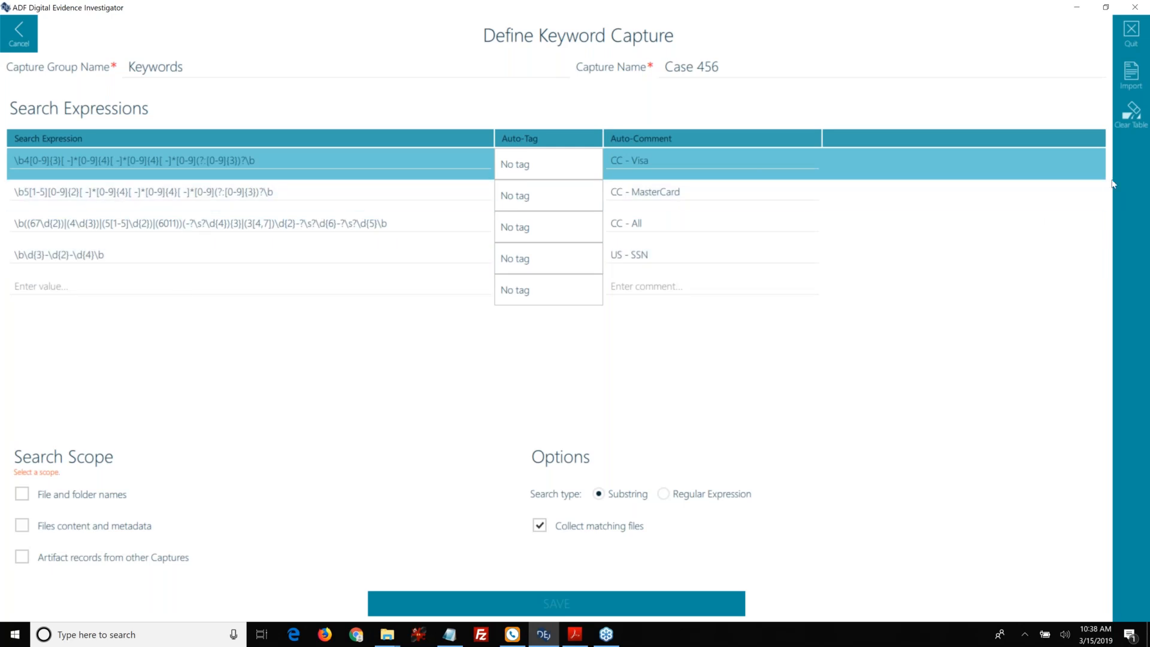
pyautogui.click(1129, 114)
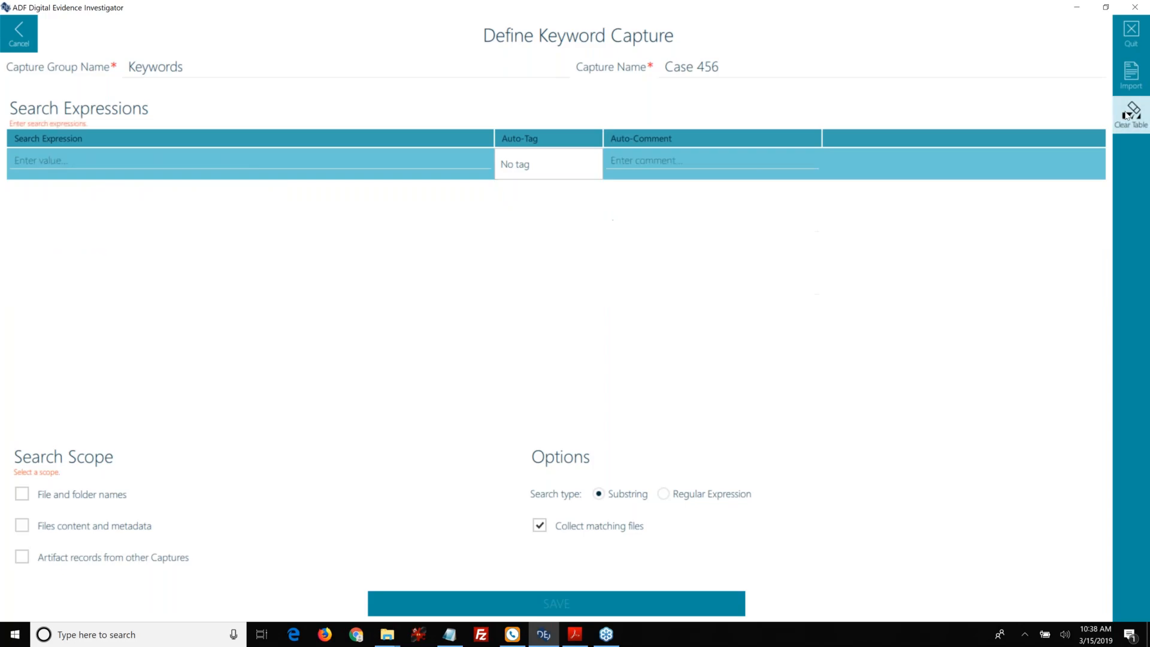
# Import the keywords from "unique keywords.csv" in the Dog Data folder into the search expressions table
pyautogui.click(1128, 90)
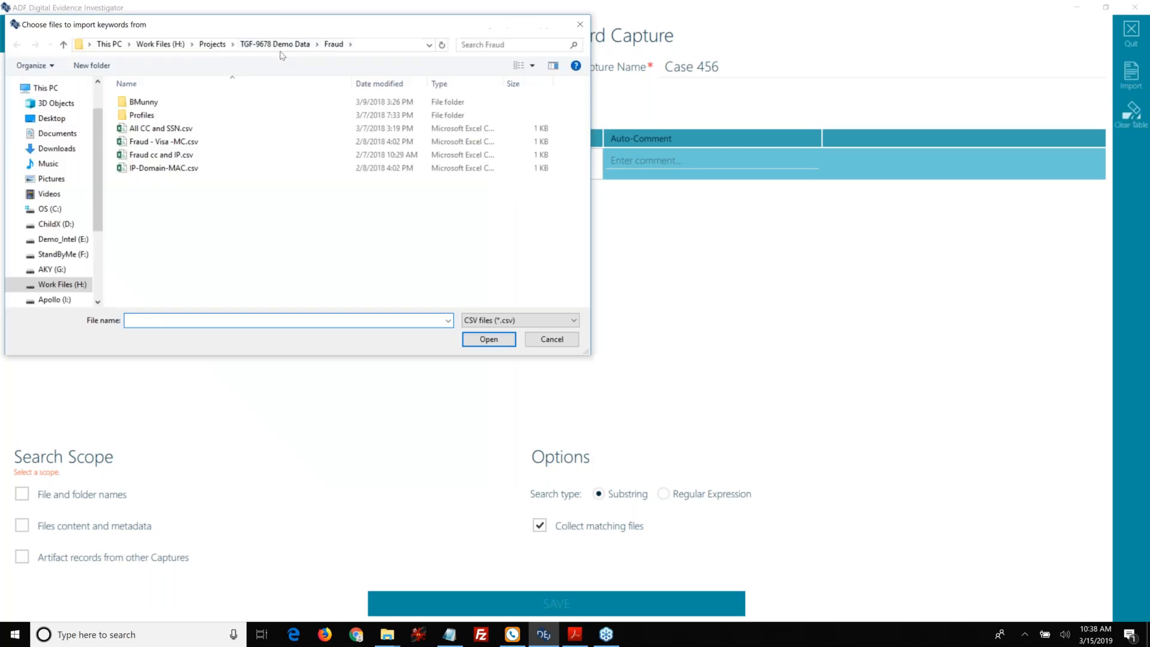
pyautogui.click(274, 45)
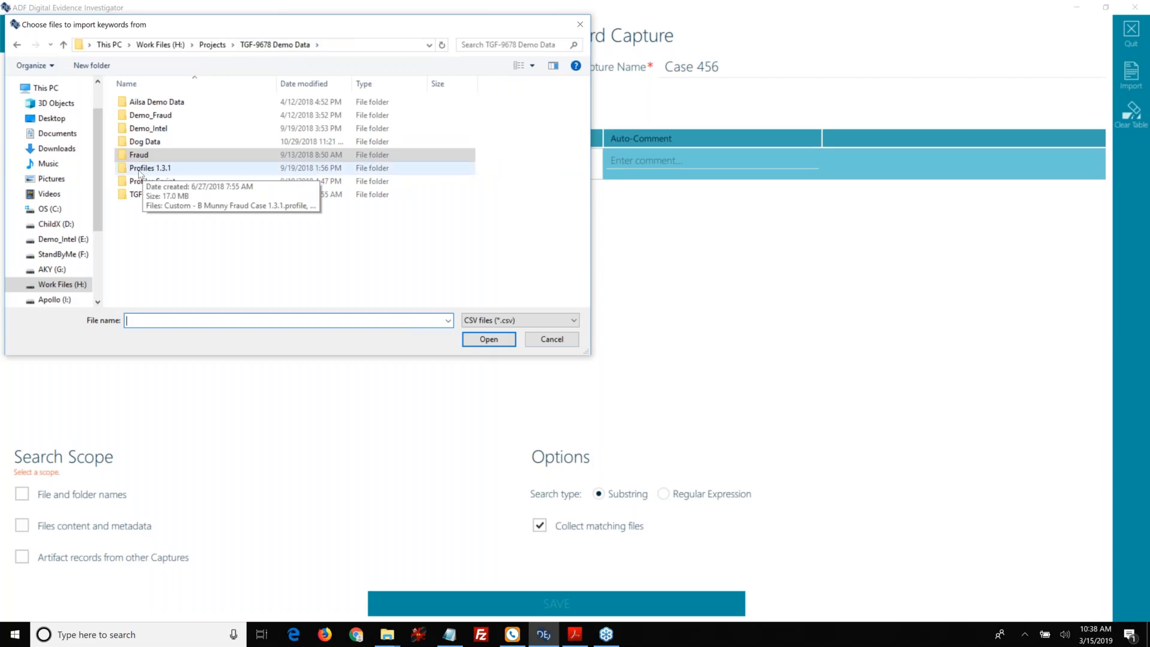
pyautogui.doubleClick(144, 142)
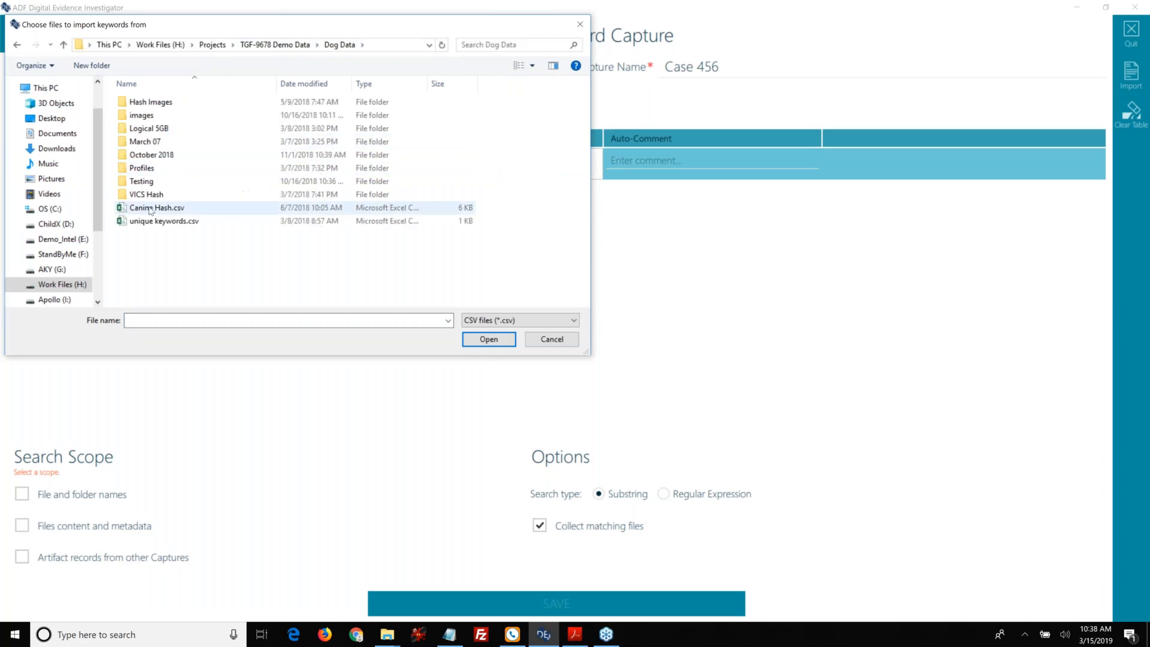
pyautogui.click(151, 210)
pyautogui.click(159, 221)
pyautogui.click(488, 339)
pyautogui.click(513, 424)
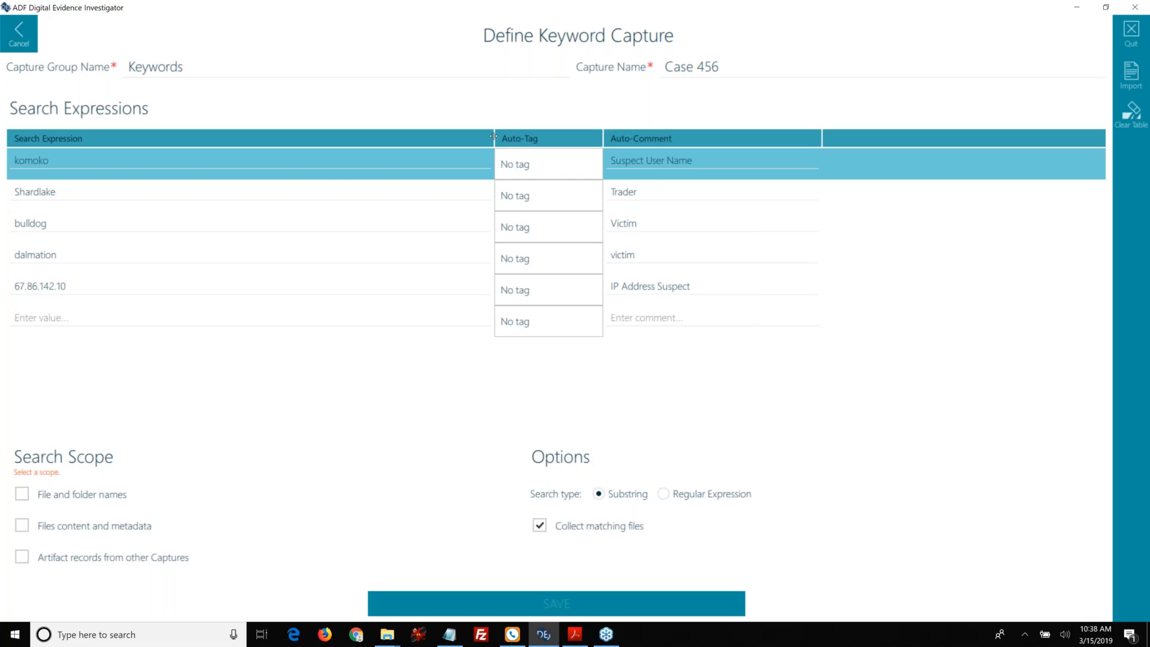
# Narrow the Search Expression column and assign auto-tag 7 to the suspect's IP address keyword
pyautogui.moveTo(493, 136); pyautogui.dragTo(156, 145)
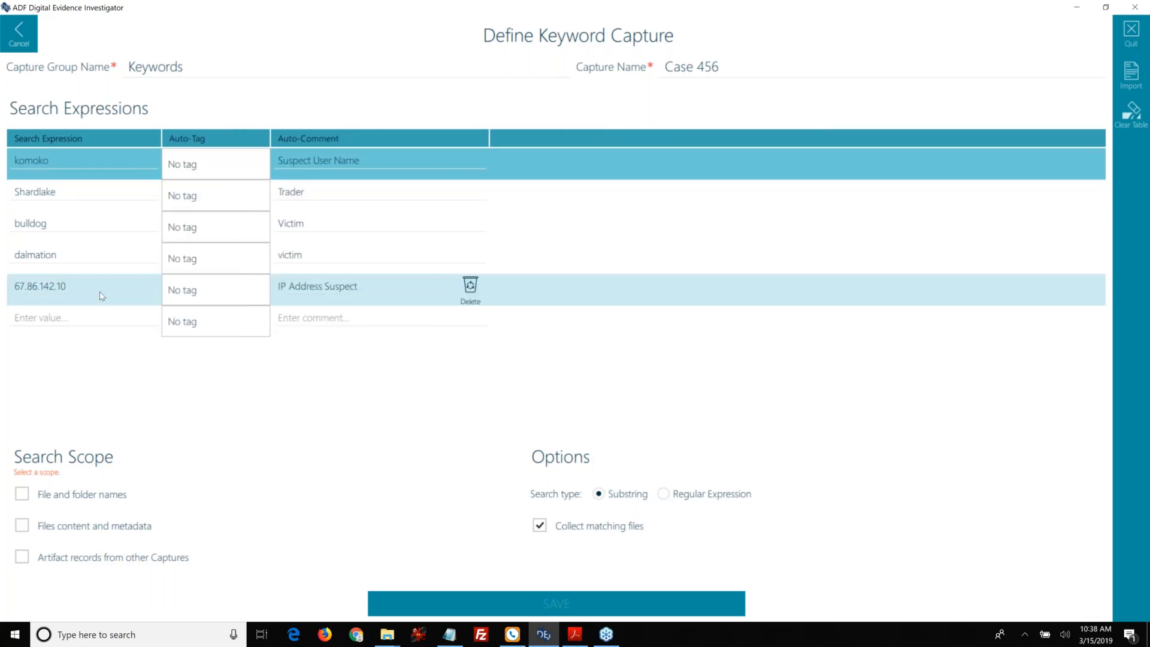
pyautogui.click(187, 293)
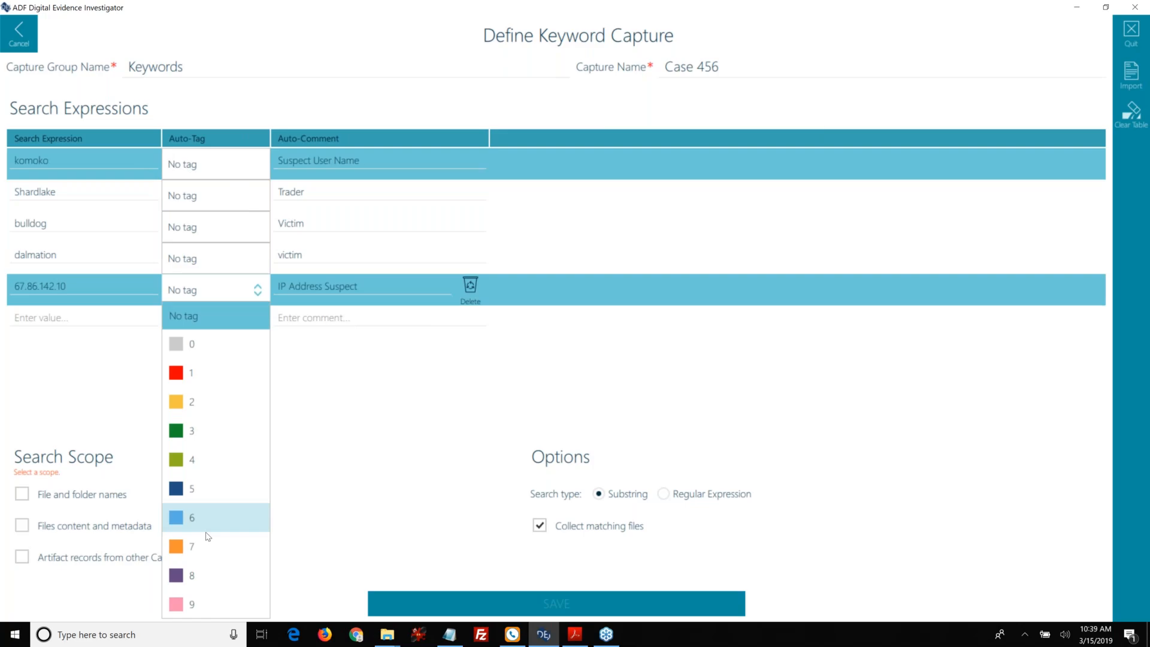
pyautogui.click(206, 541)
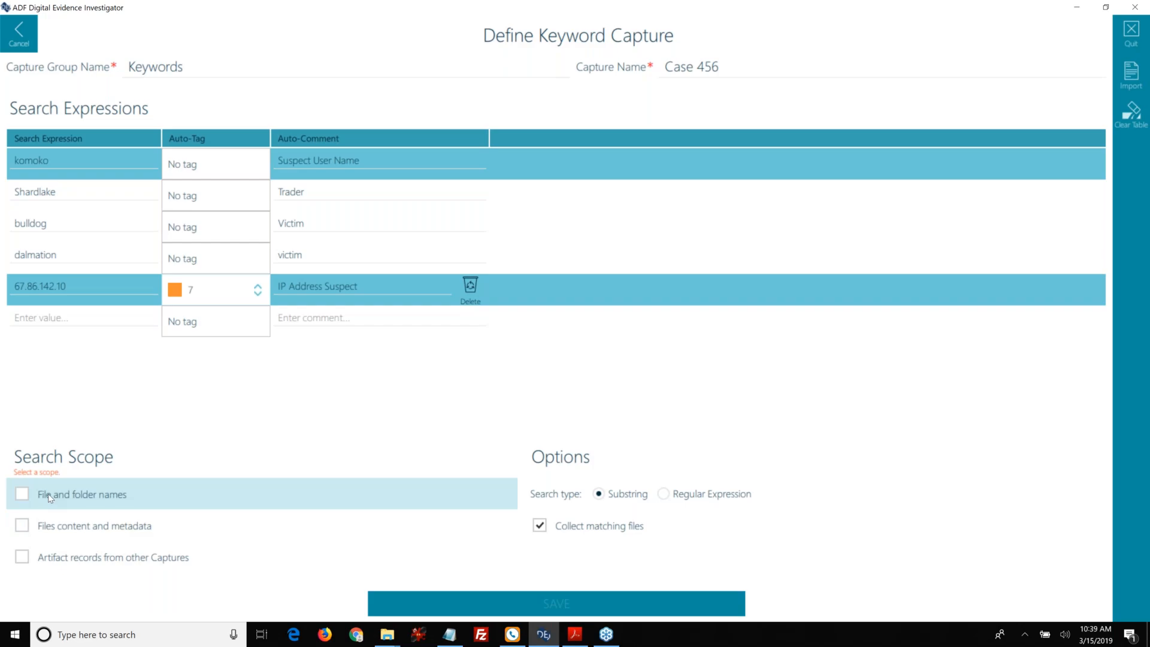
# Set the search scope to file and folder names and artifact records from other captures
pyautogui.click(83, 494)
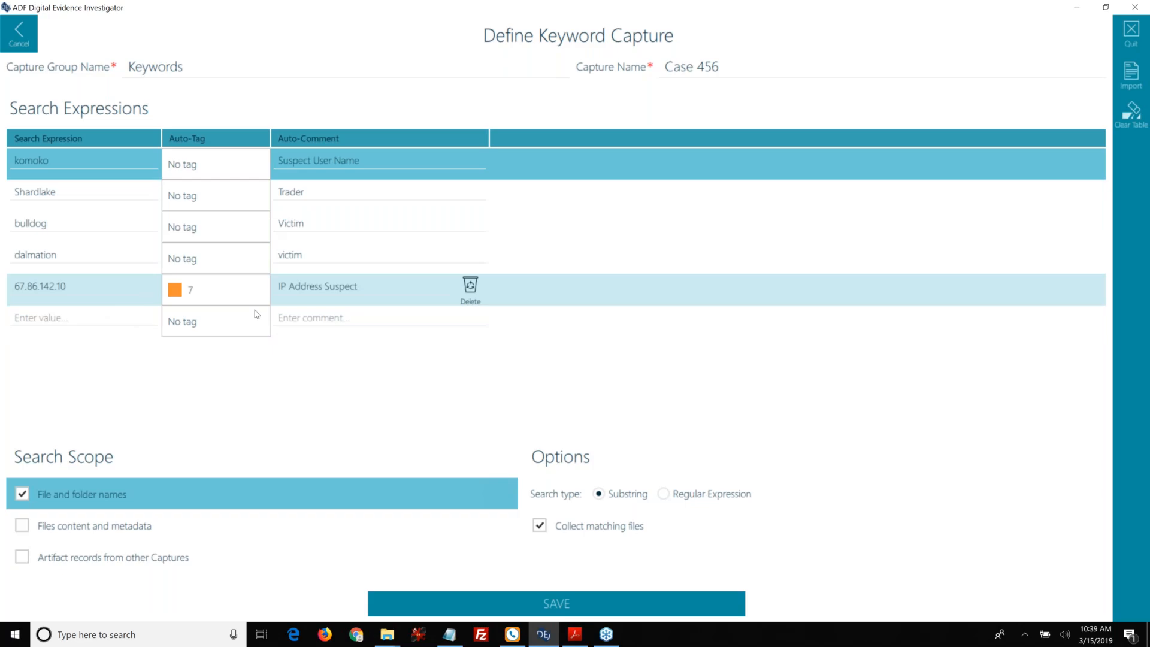
pyautogui.click(59, 563)
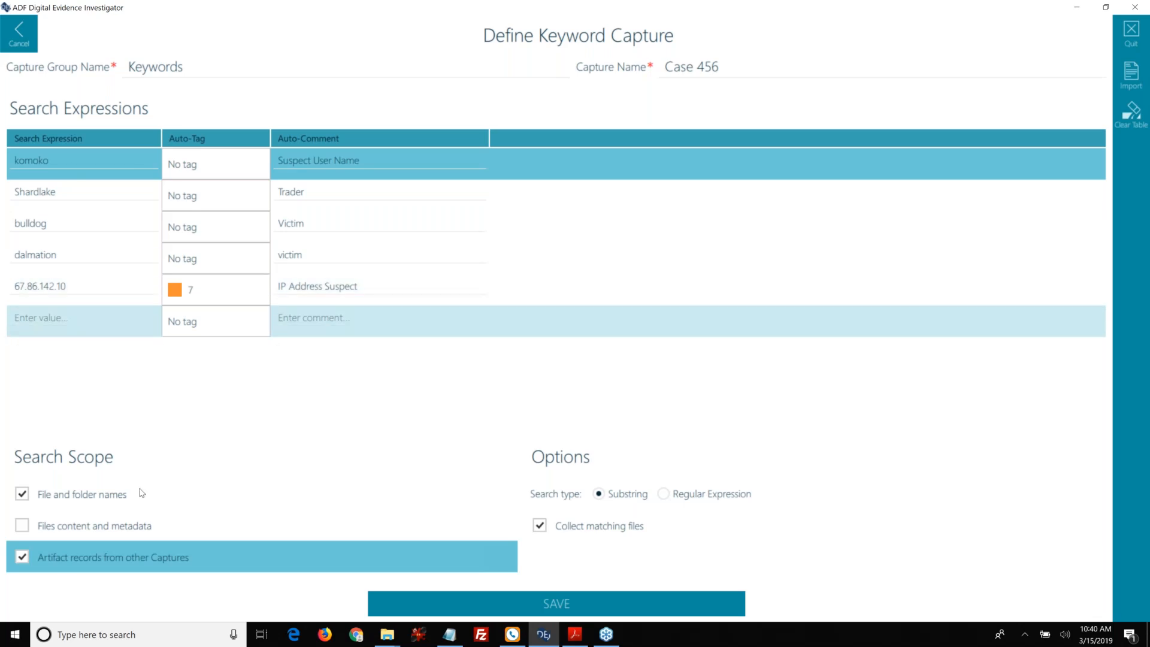
pyautogui.click(229, 551)
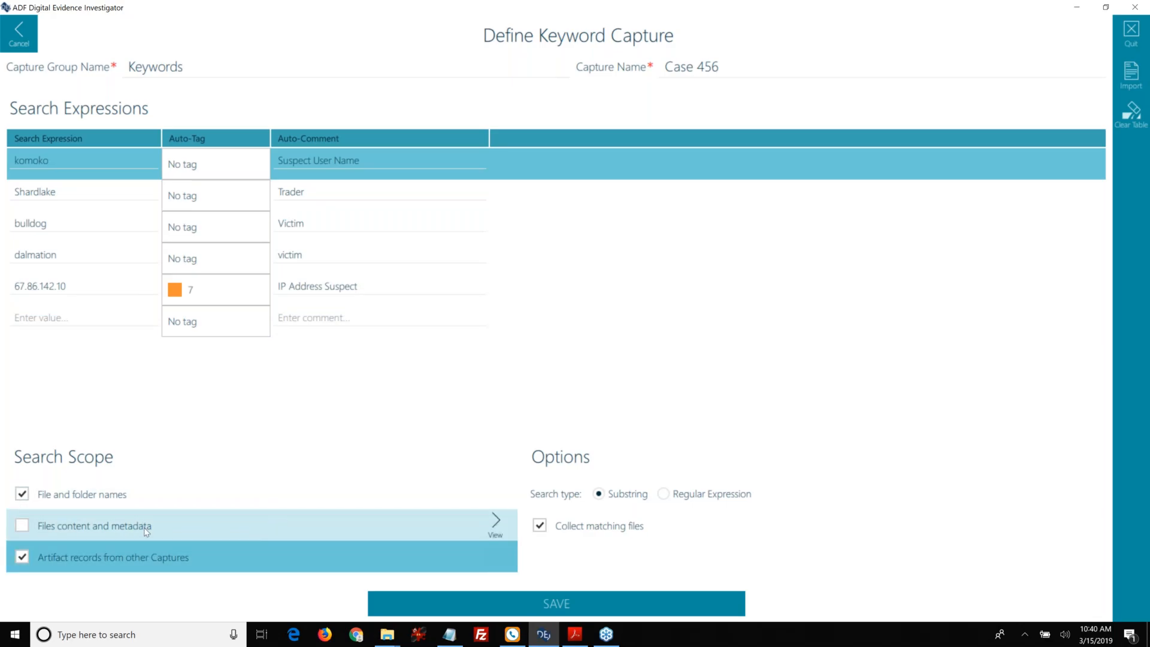
# Open the file definition for files content and metadata, with Document, Internet File and Text File as the types to search
pyautogui.click(493, 520)
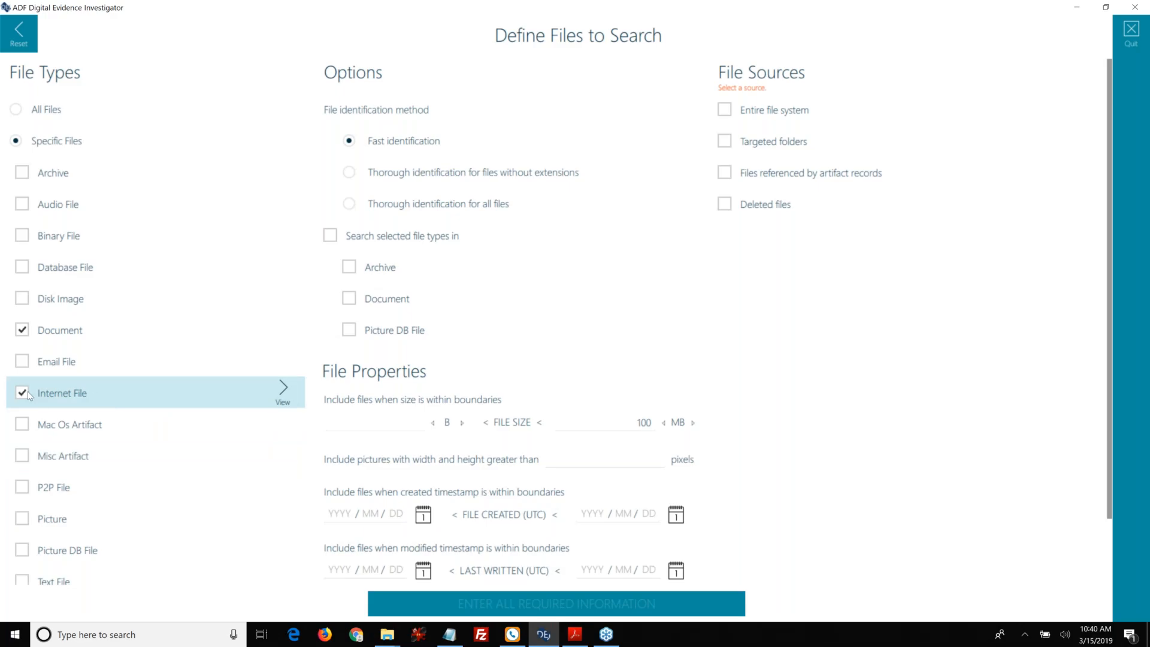
pyautogui.scroll(-2, 27, 413)
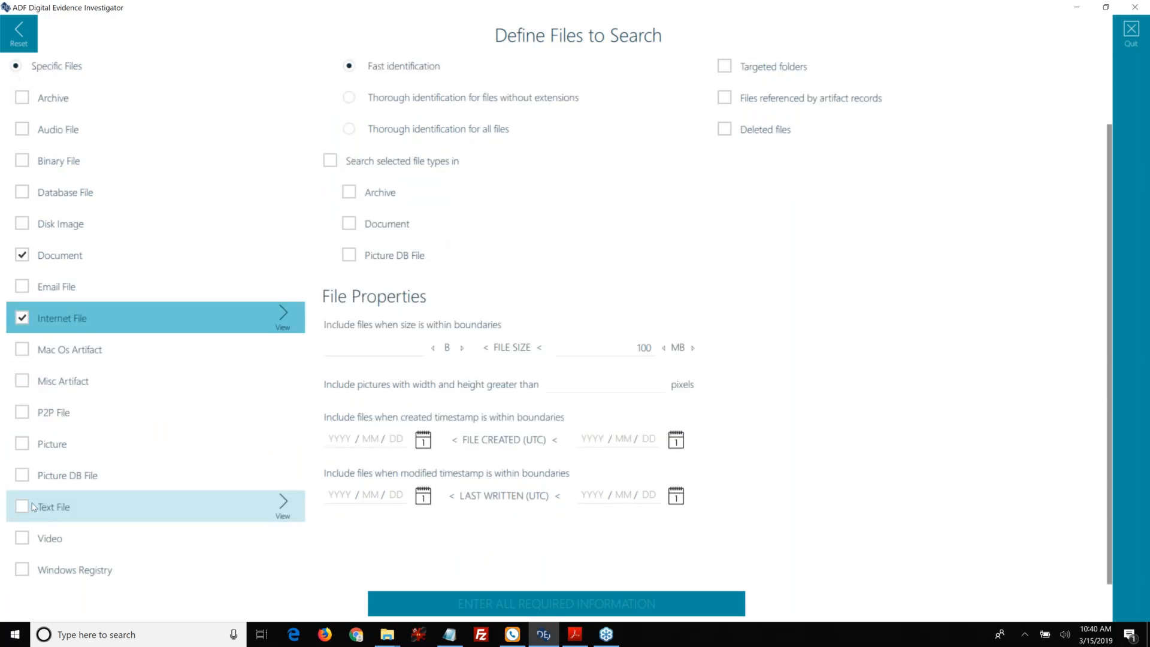
pyautogui.click(22, 506)
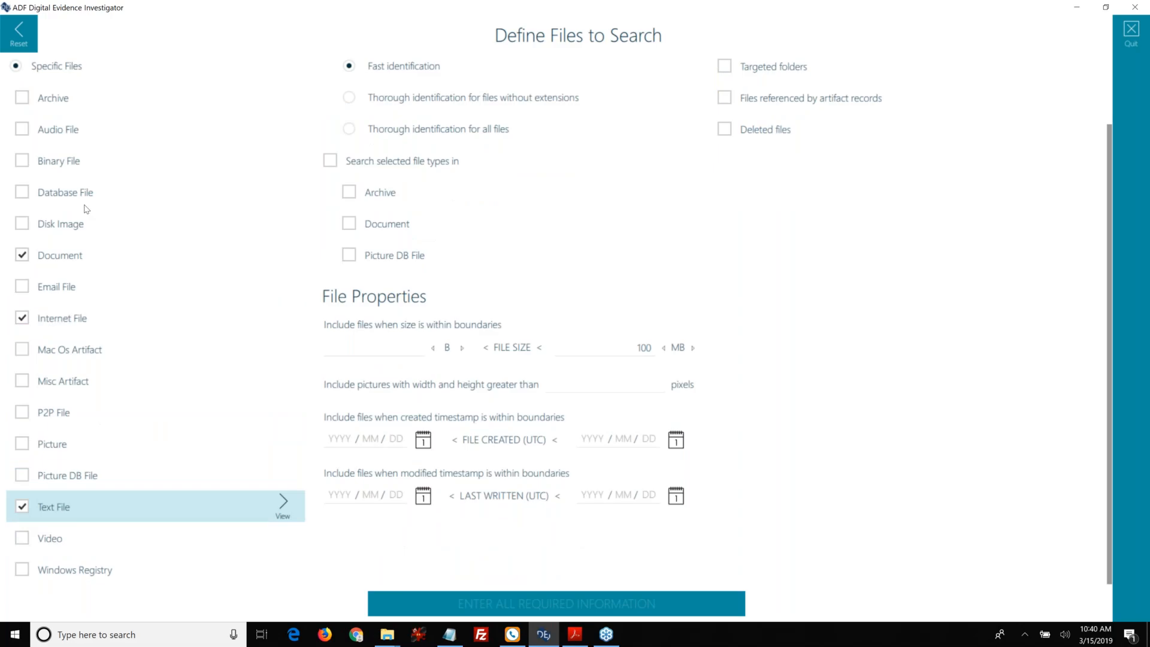
# Deselect the Text File, Internet File and Document types, and select only Portable Document Format within the Document type
pyautogui.scroll(2, 53, 295)
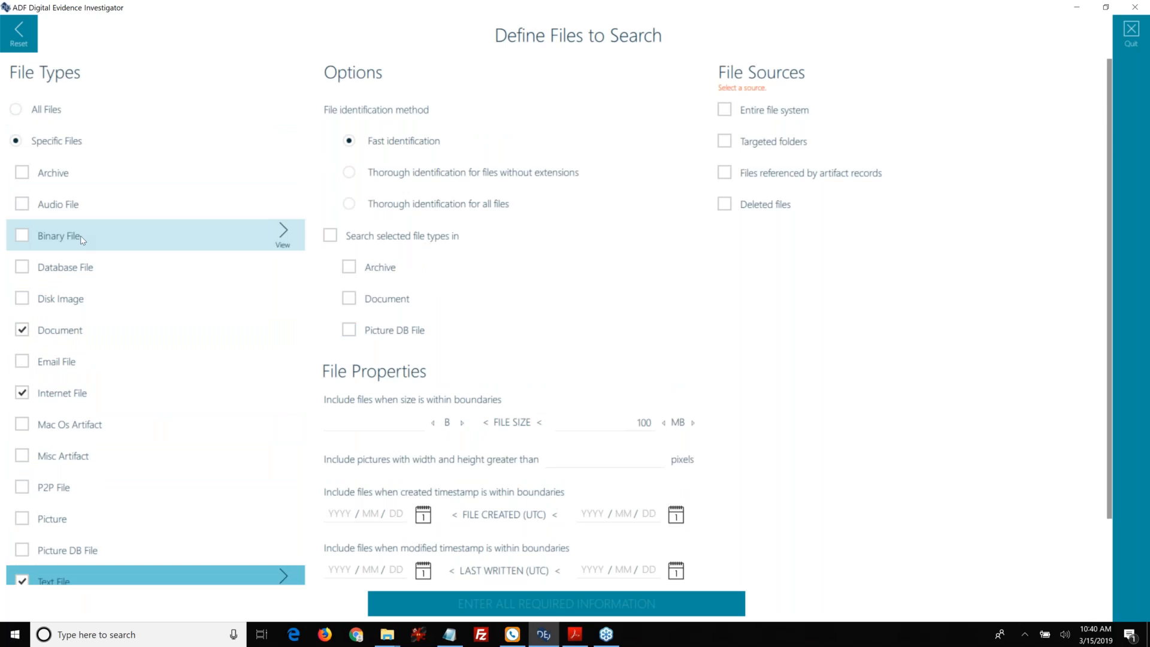
pyautogui.click(24, 577)
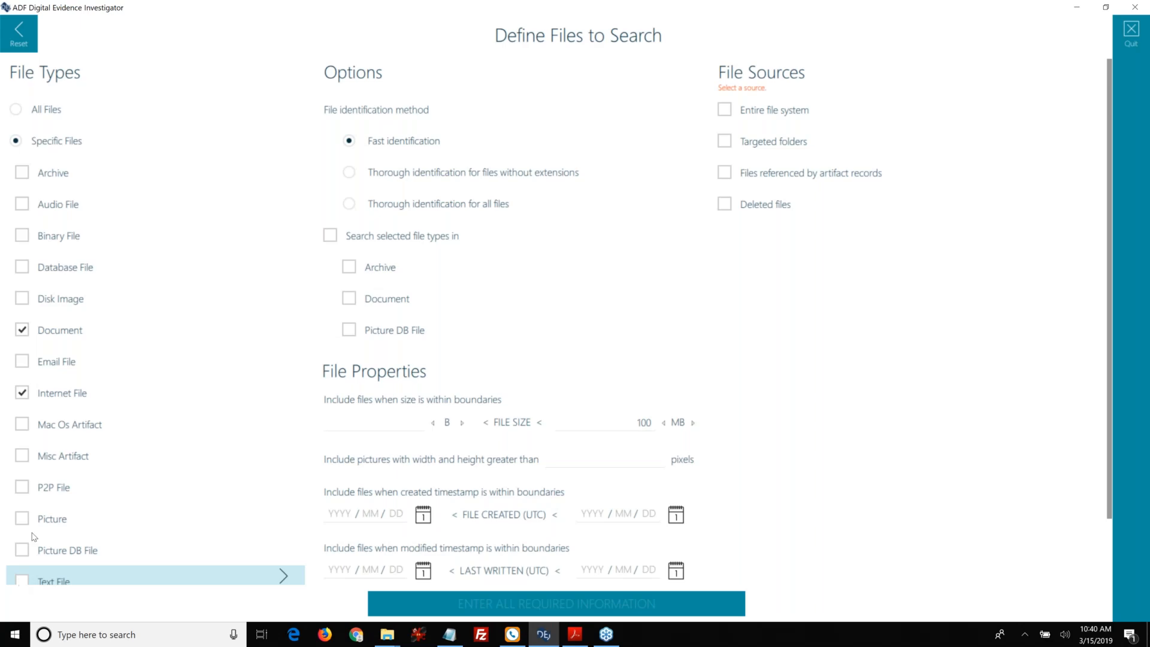
pyautogui.click(22, 393)
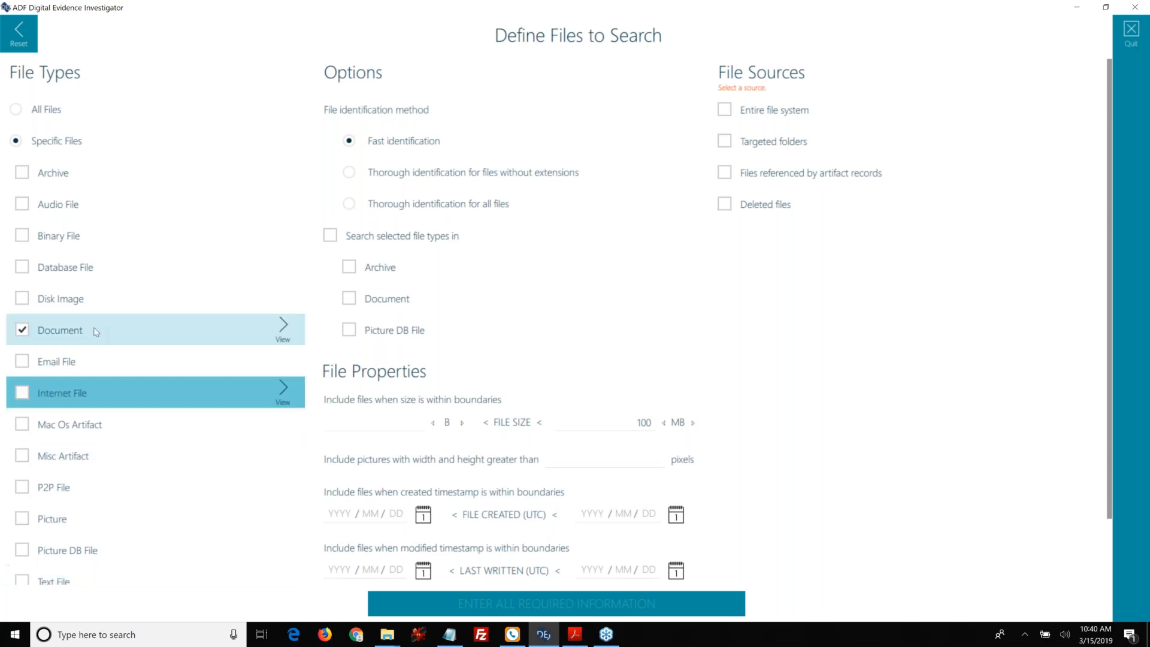
pyautogui.click(19, 329)
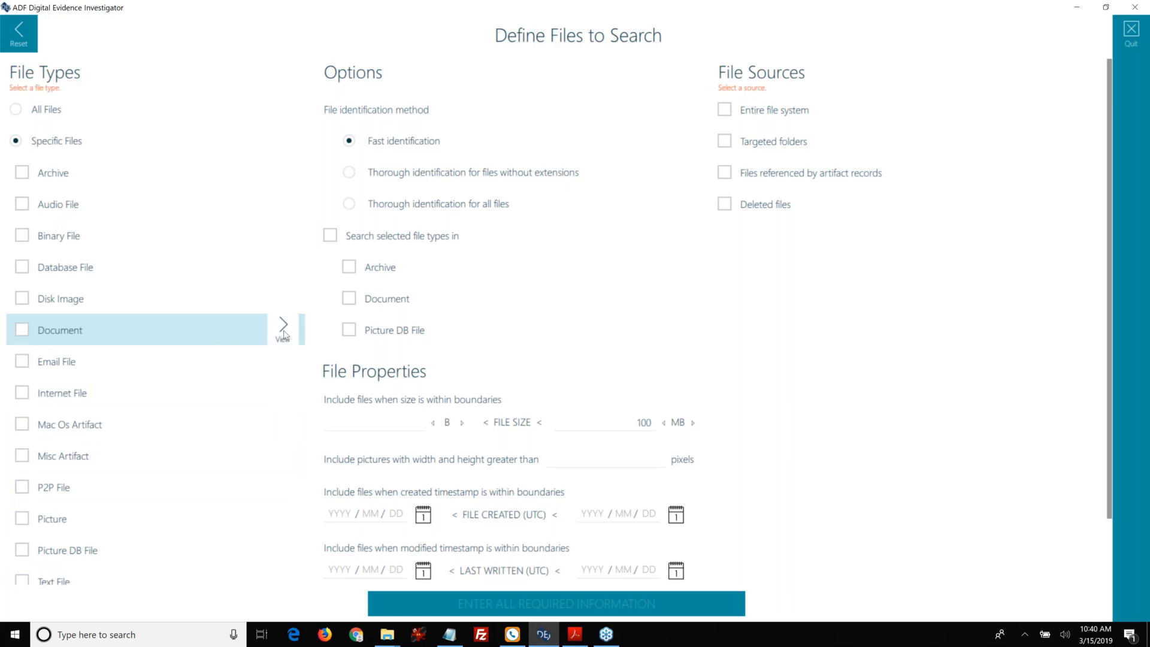
pyautogui.scroll(-3, 218, 368)
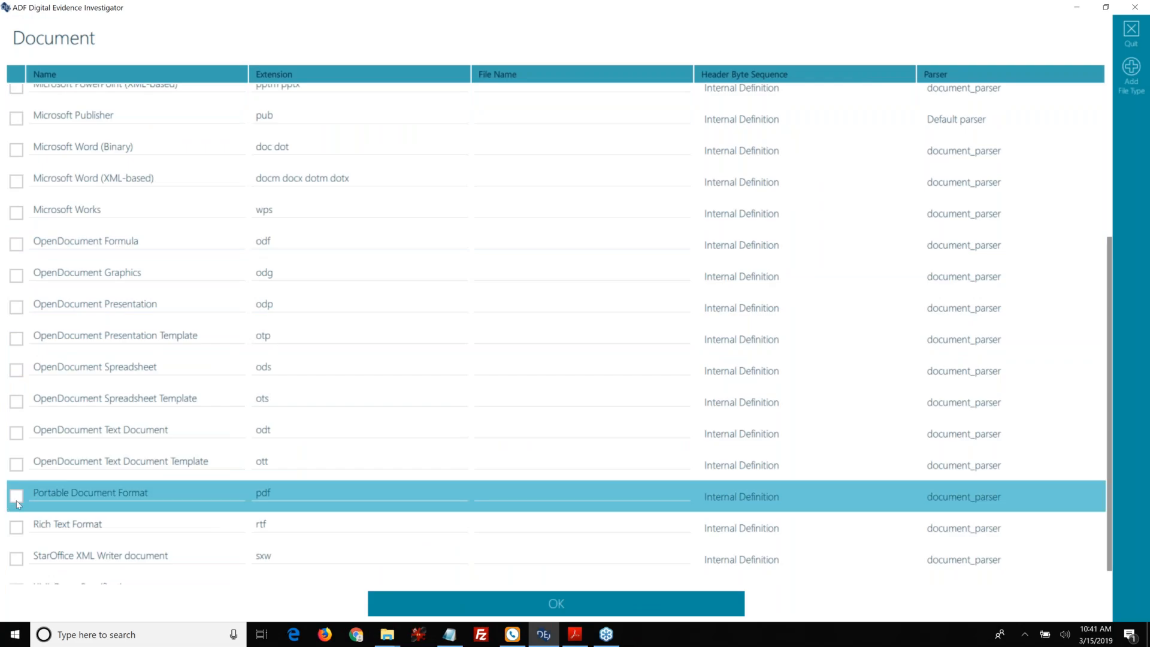
pyautogui.click(16, 497)
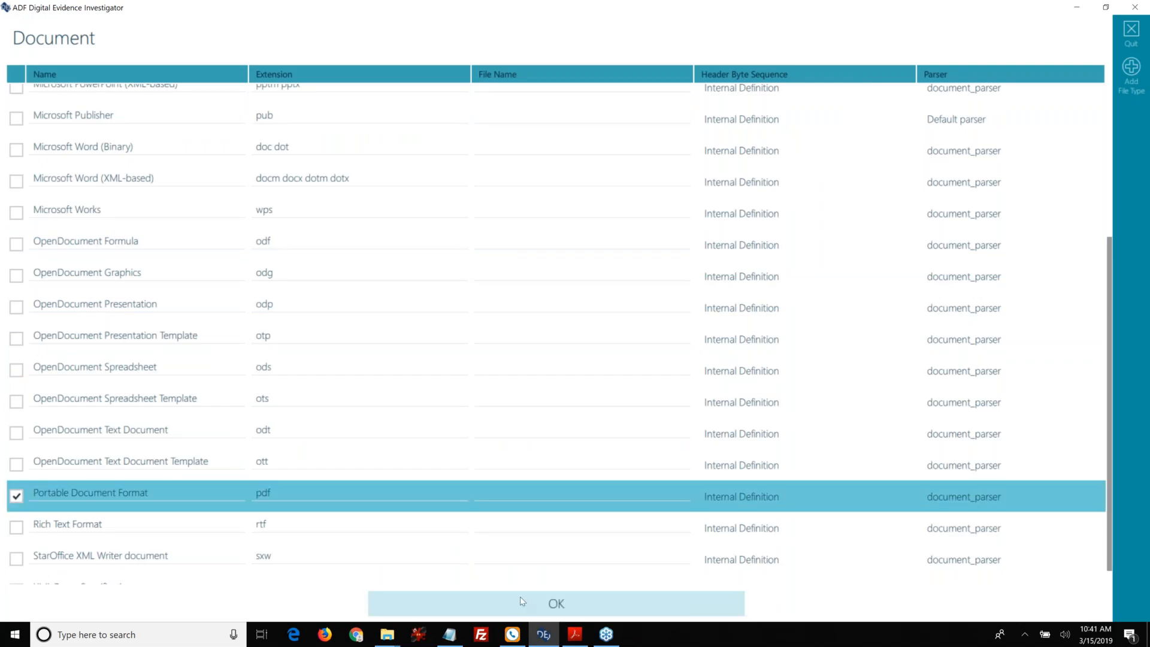
pyautogui.click(521, 600)
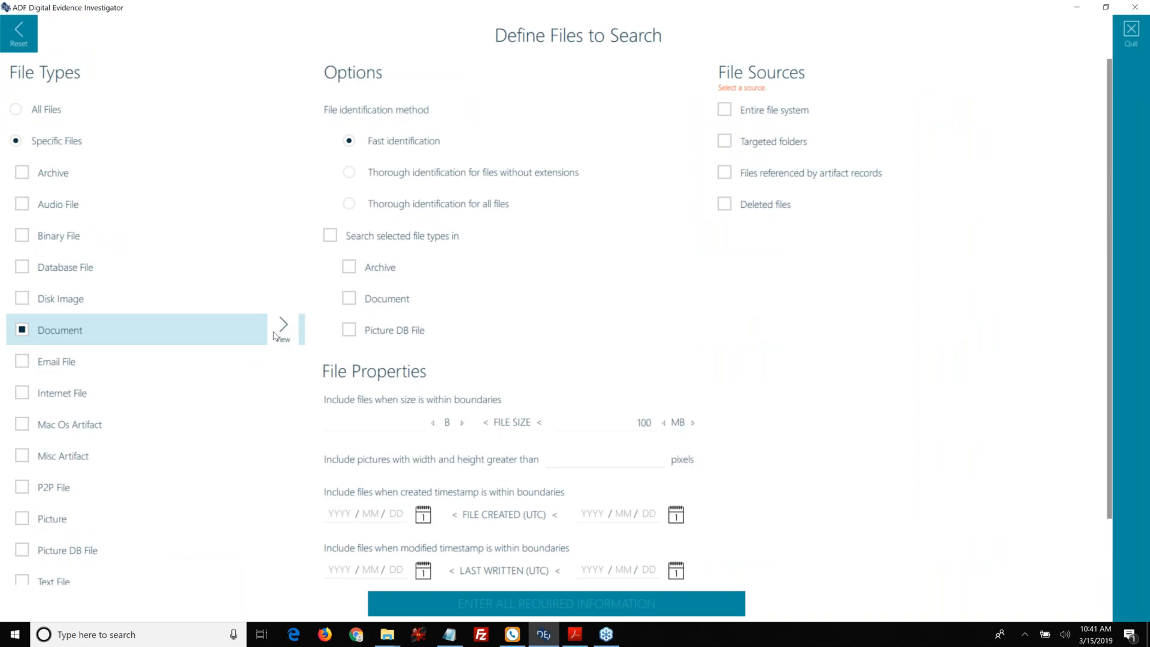
pyautogui.click(274, 336)
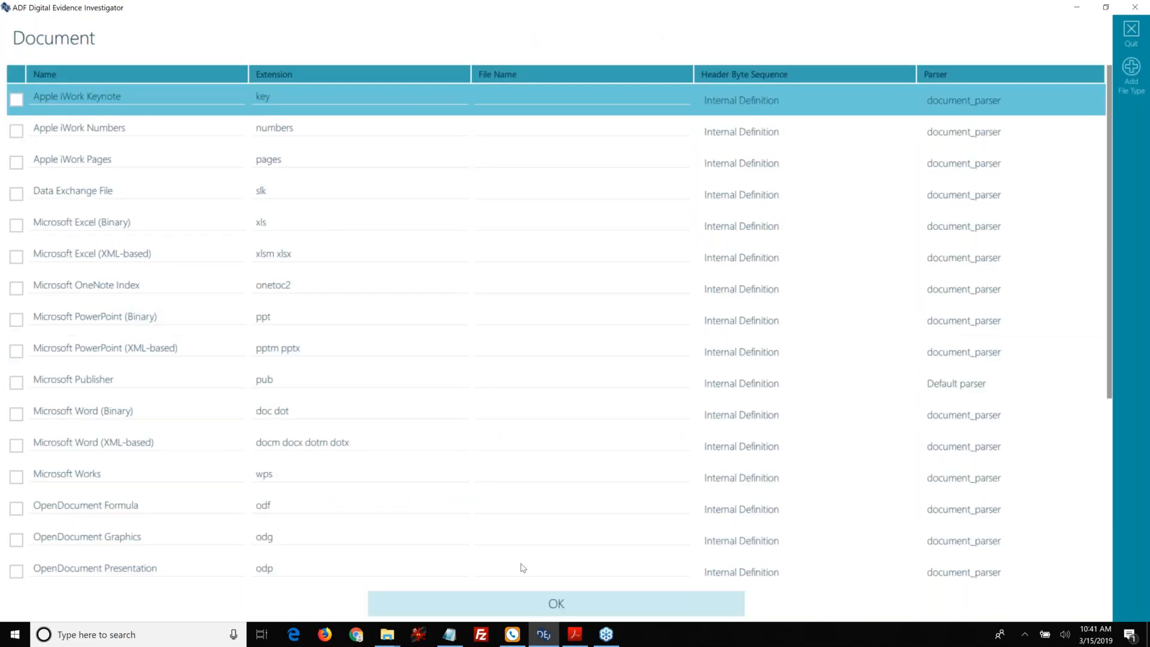
pyautogui.click(527, 603)
# Select the complete Document, Internet File and Text File types for the content search
pyautogui.click(24, 333)
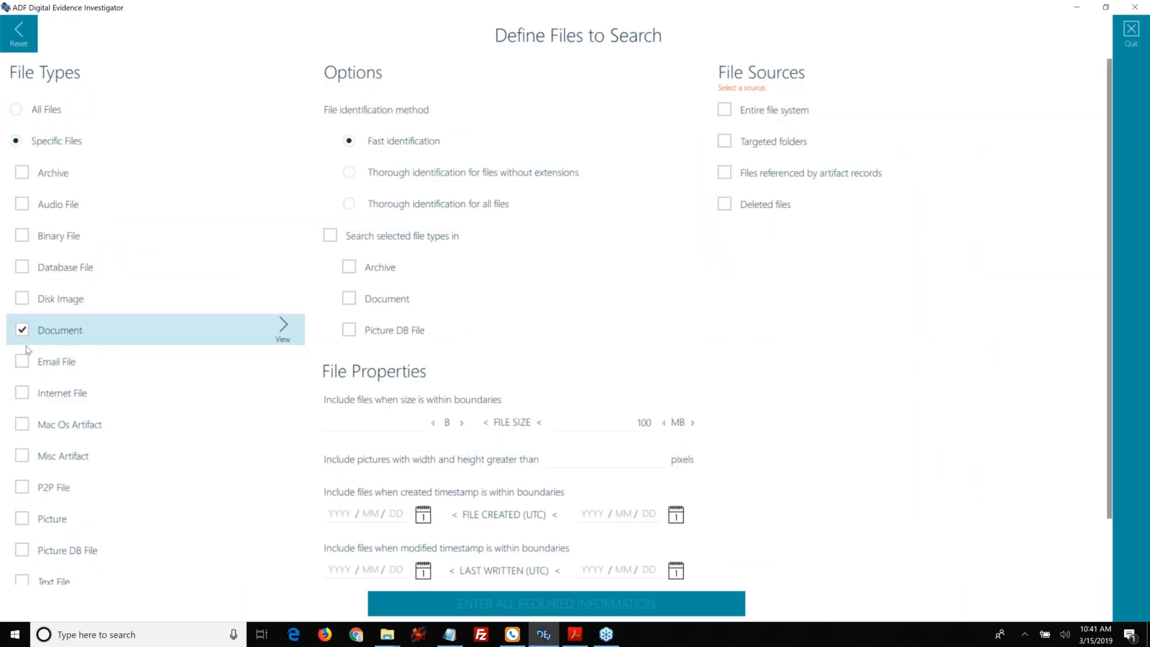
pyautogui.click(25, 396)
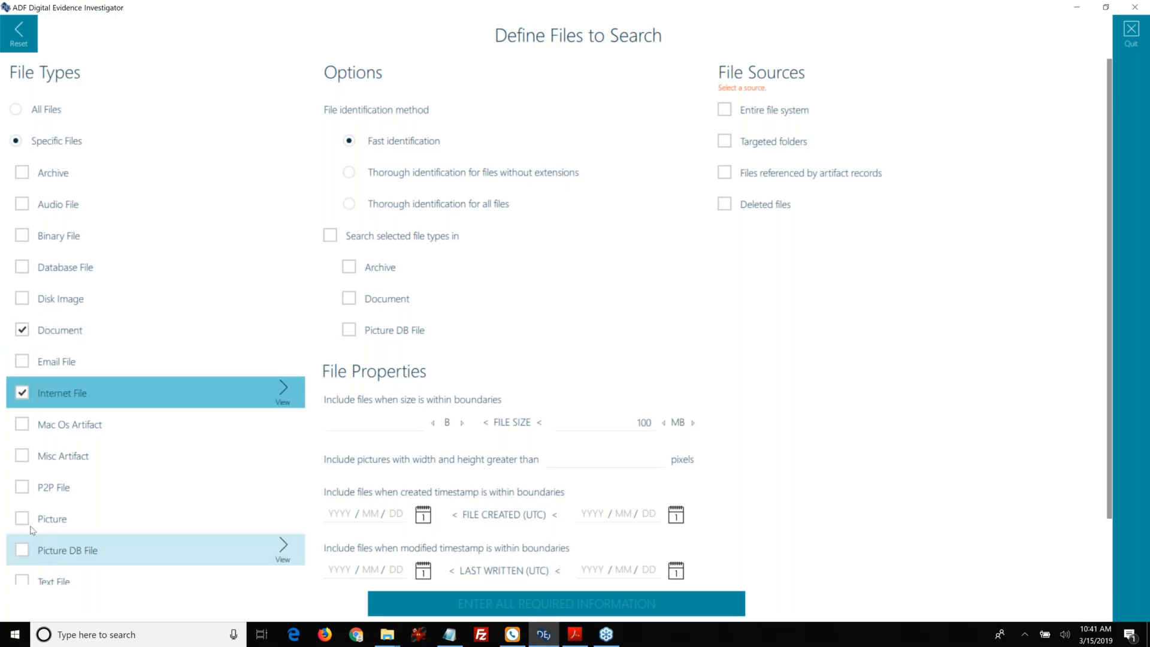
pyautogui.click(25, 580)
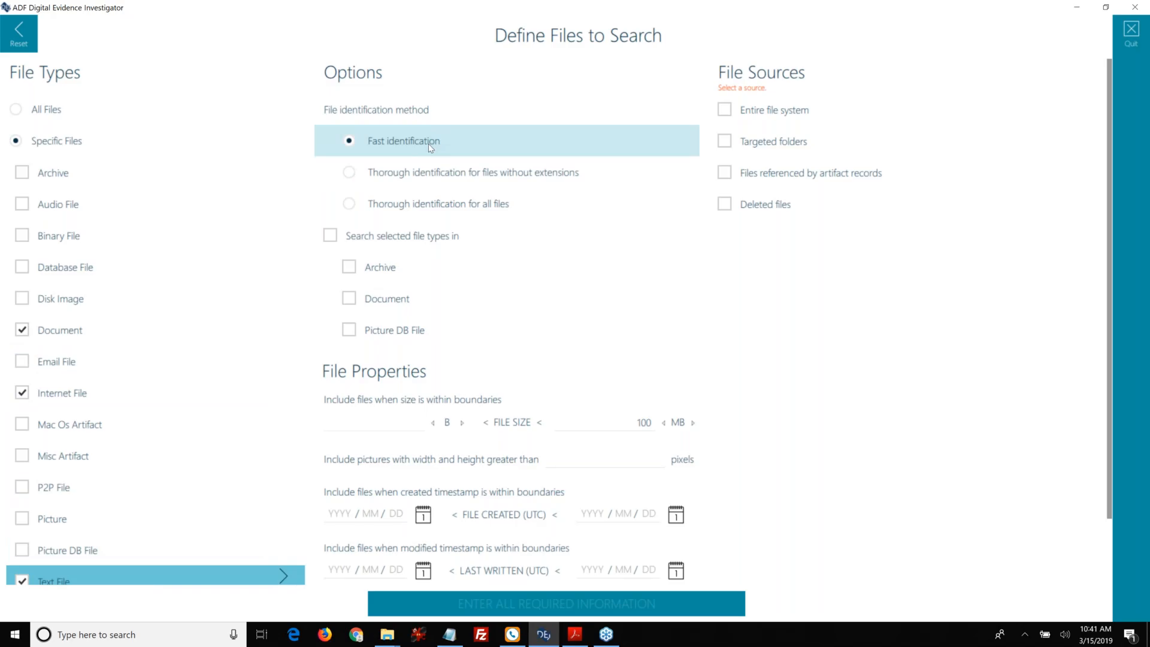
# Choose thorough identification for files without extensions and include archives when searching for the selected file types
pyautogui.click(433, 184)
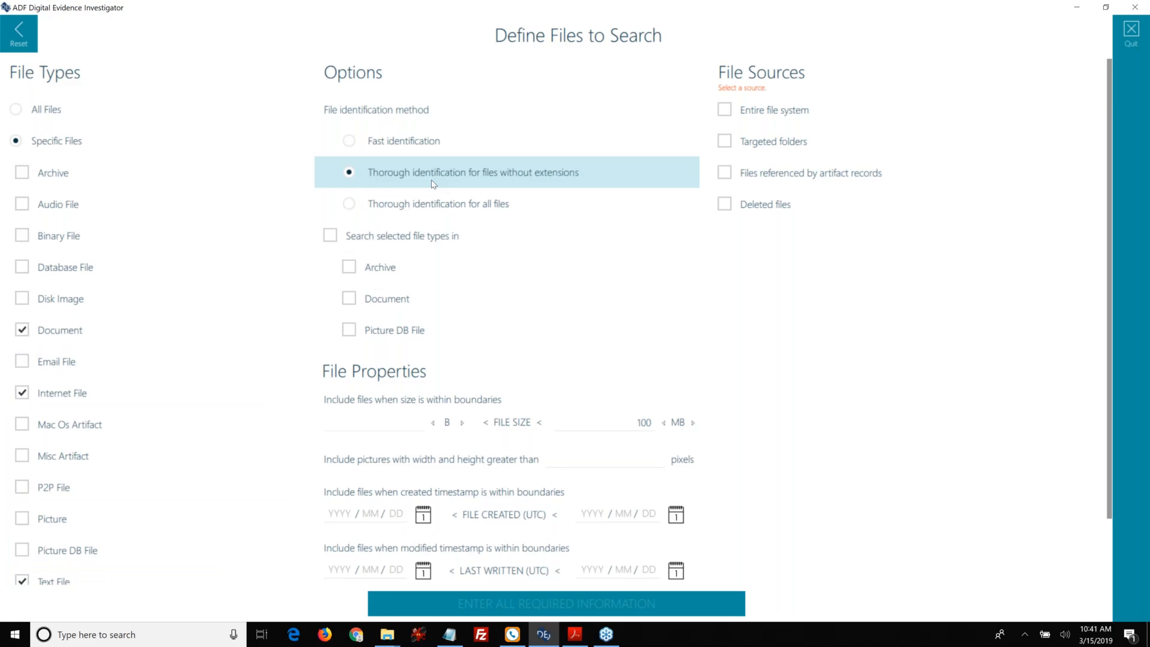
pyautogui.click(435, 205)
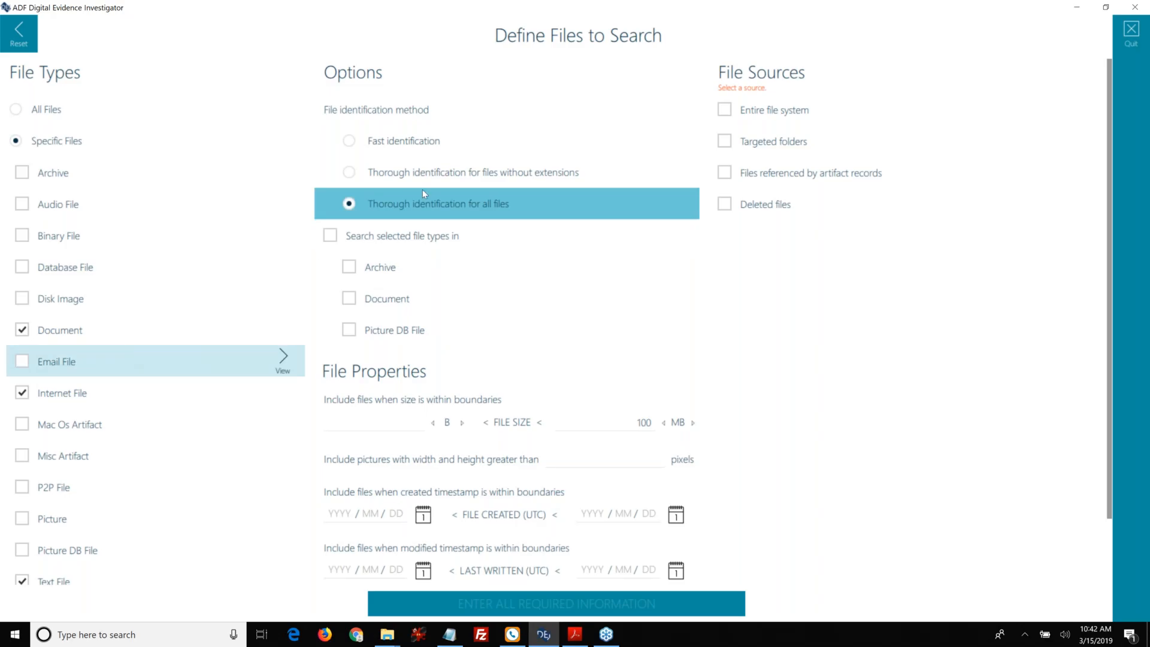
pyautogui.click(423, 172)
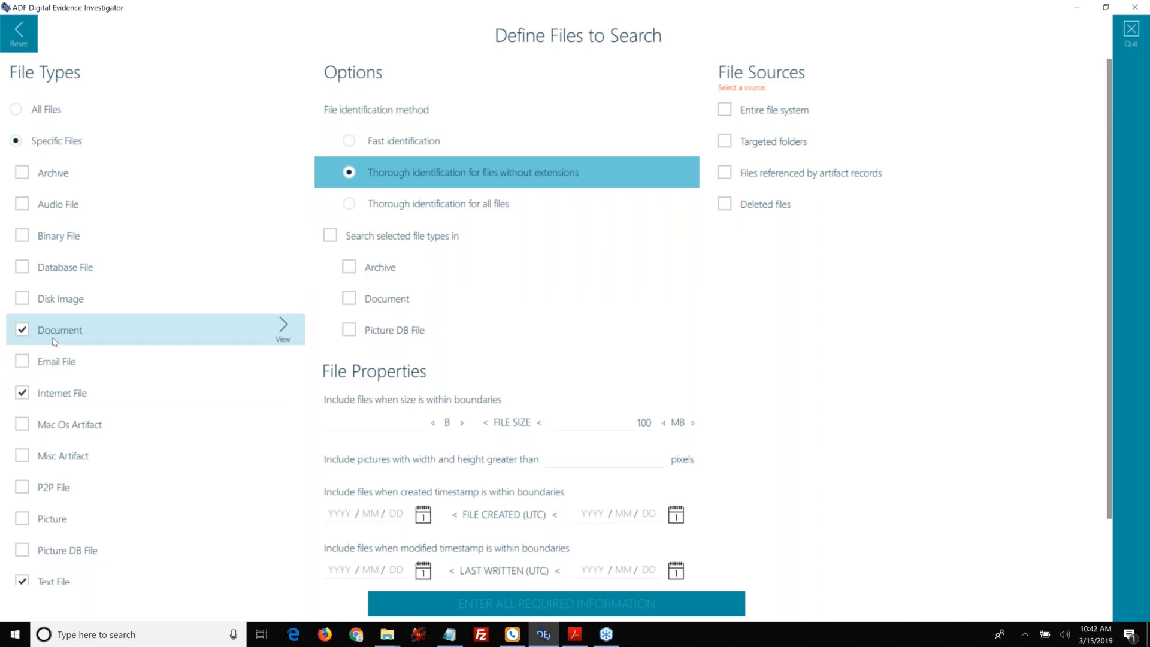
pyautogui.click(349, 267)
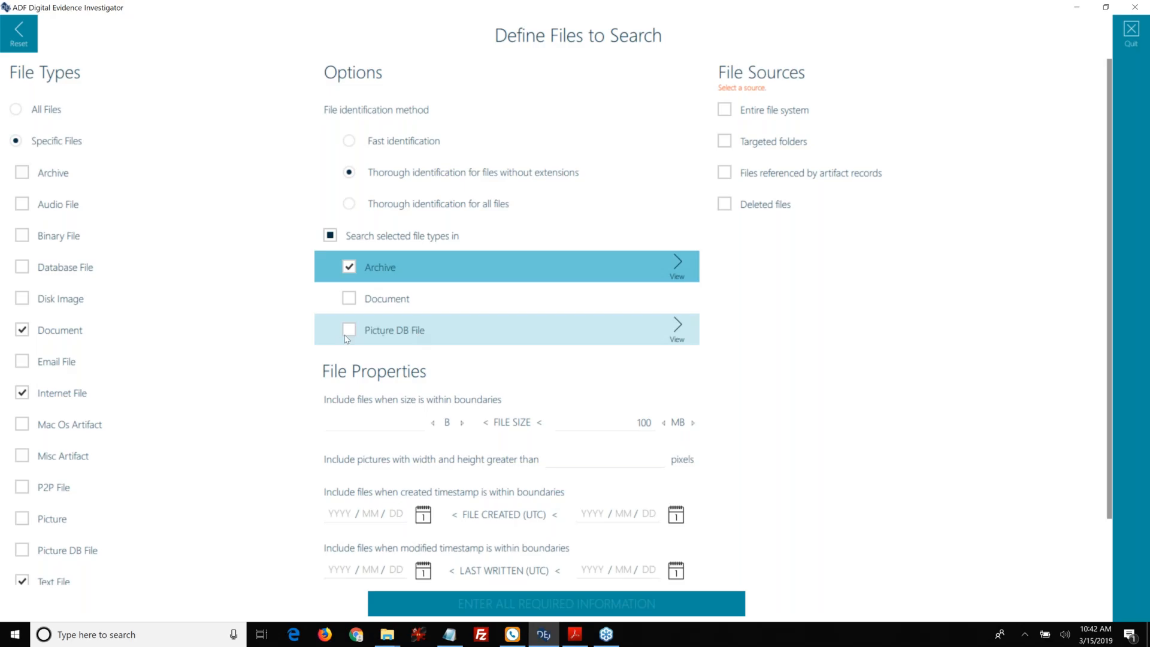
pyautogui.click(383, 260)
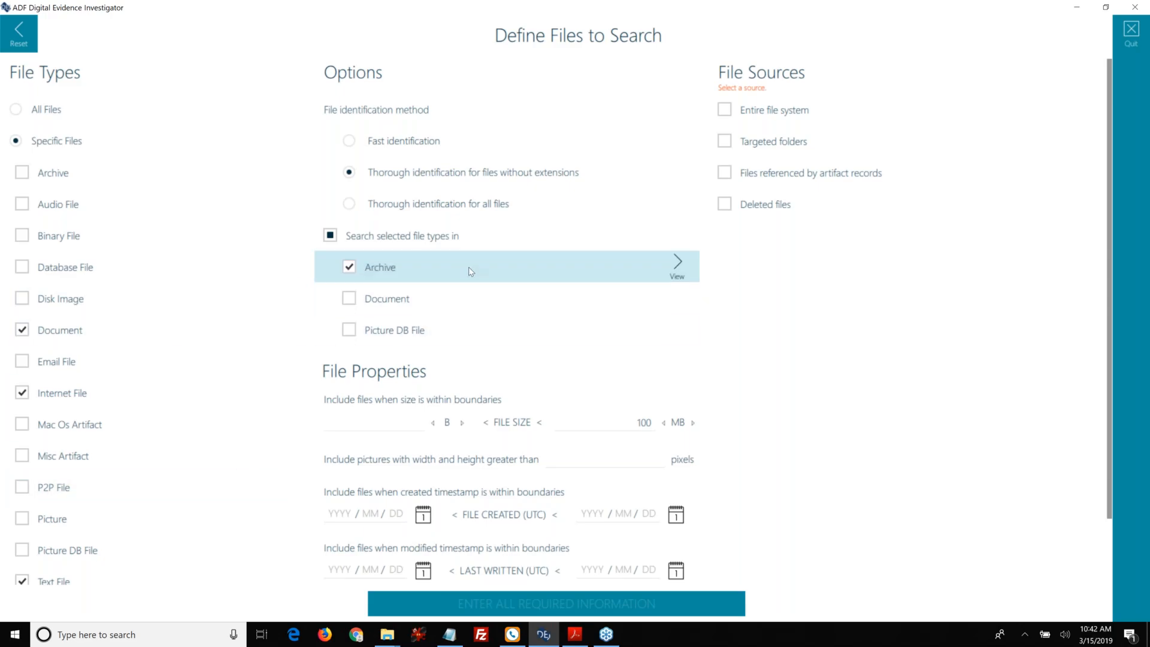
# Search the entire file system, files referenced by artifact records and deleted files as the file sources, and accept the file definition
pyautogui.scroll(-2, 470, 270)
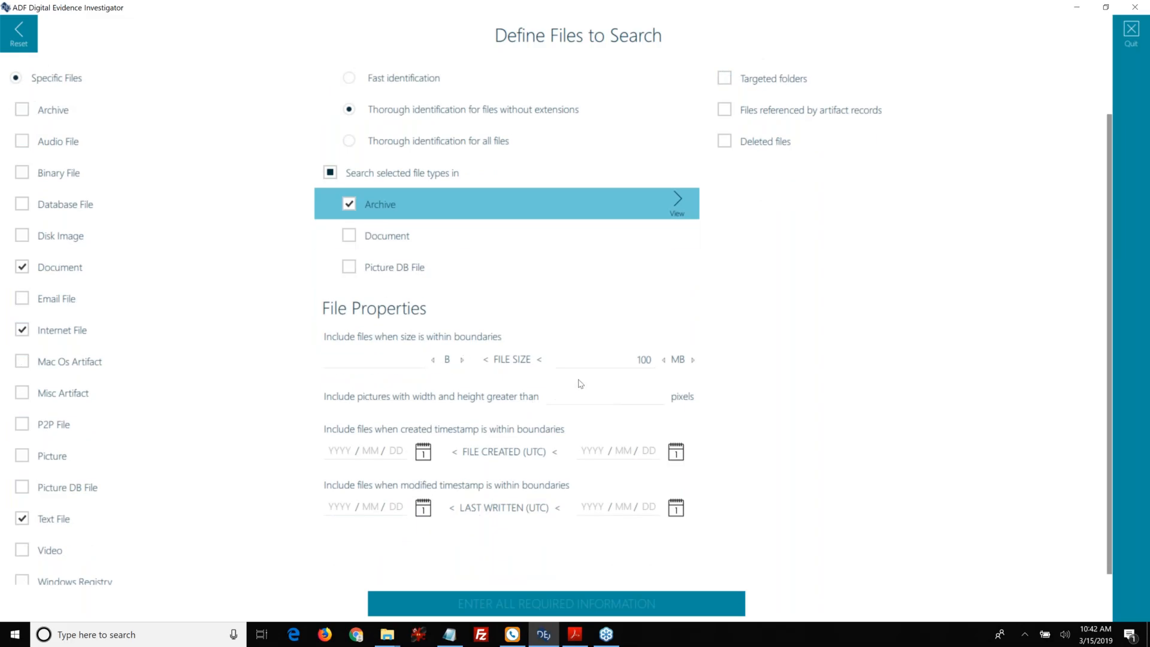
pyautogui.scroll(2, 580, 384)
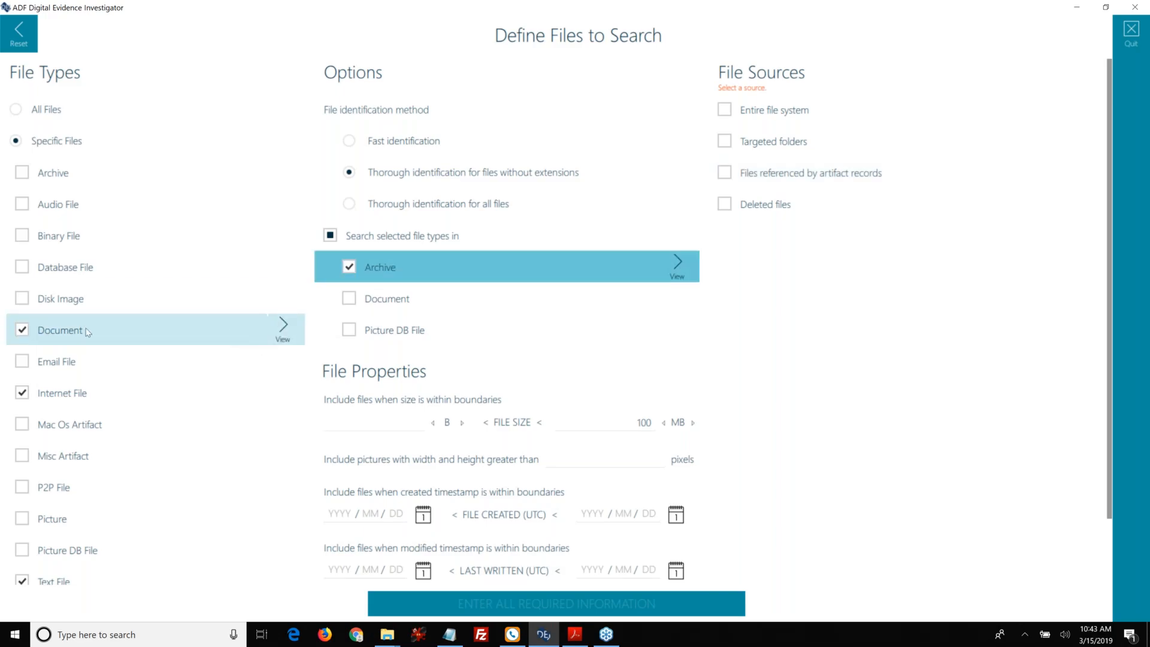
pyautogui.click(848, 173)
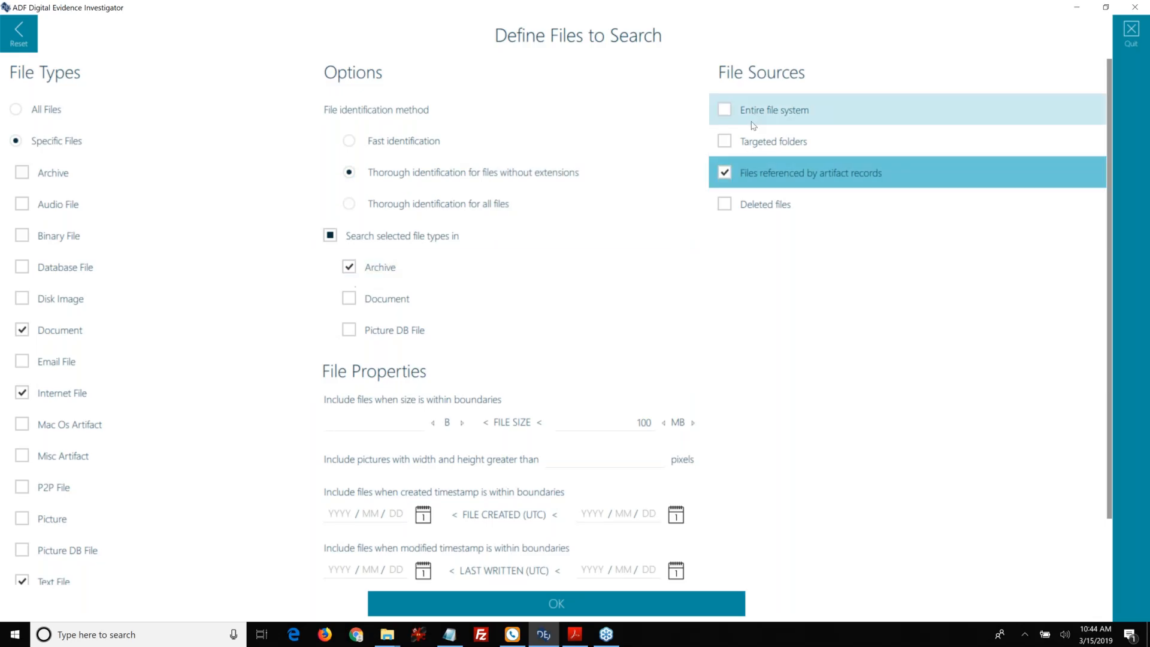
pyautogui.click(795, 110)
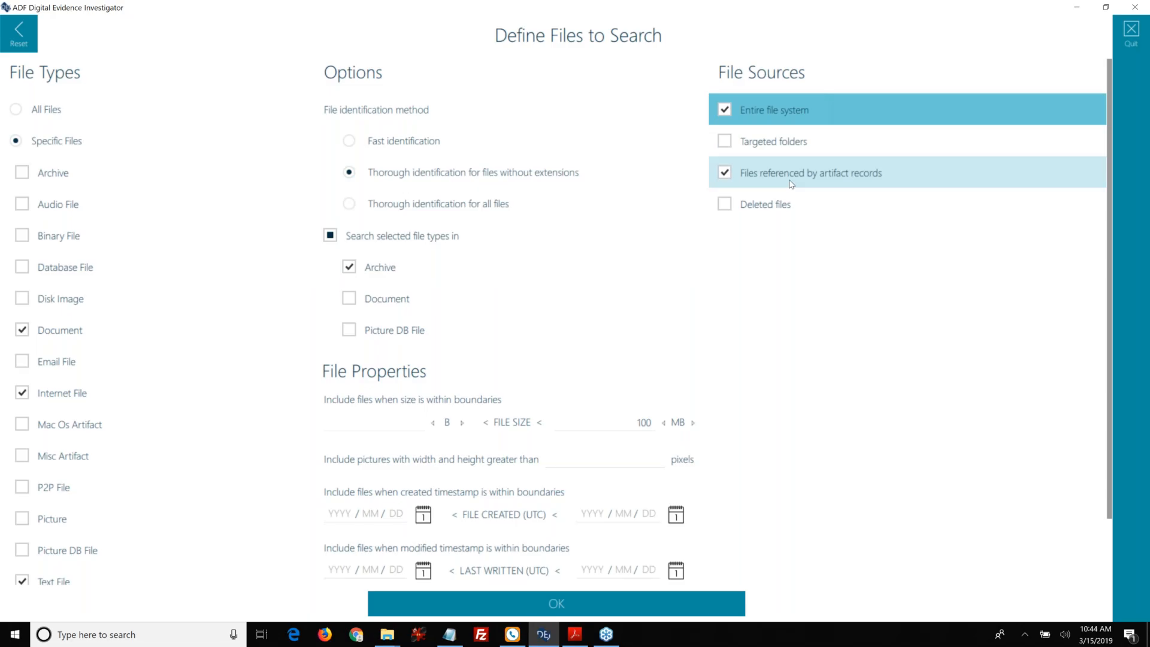
pyautogui.click(784, 206)
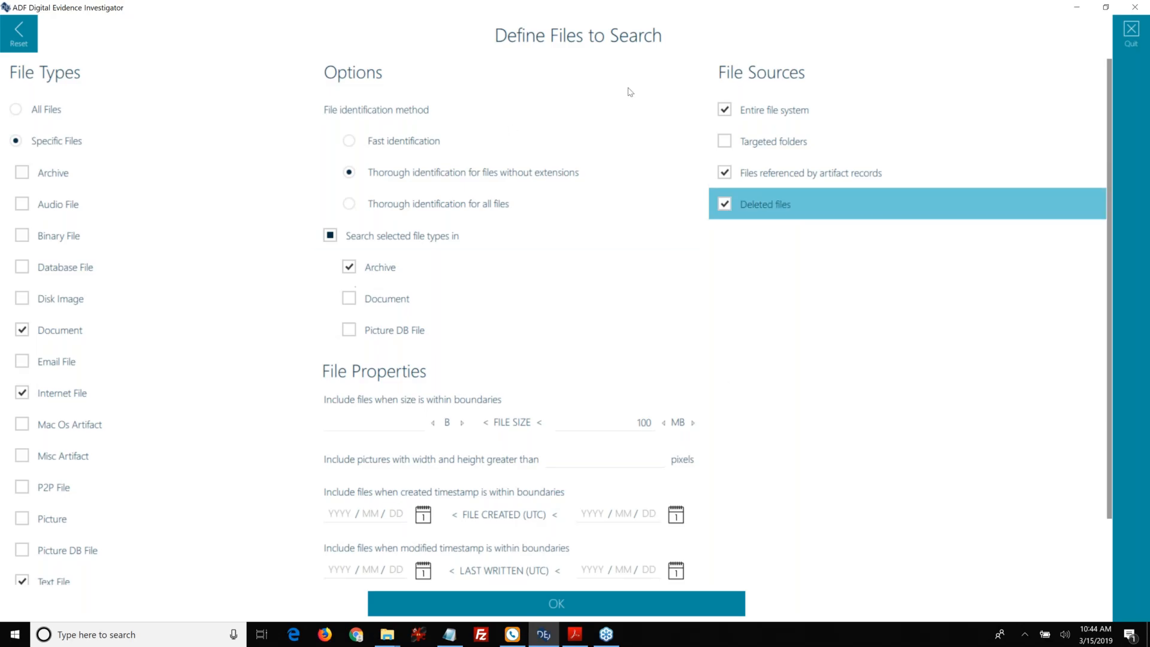
pyautogui.click(560, 611)
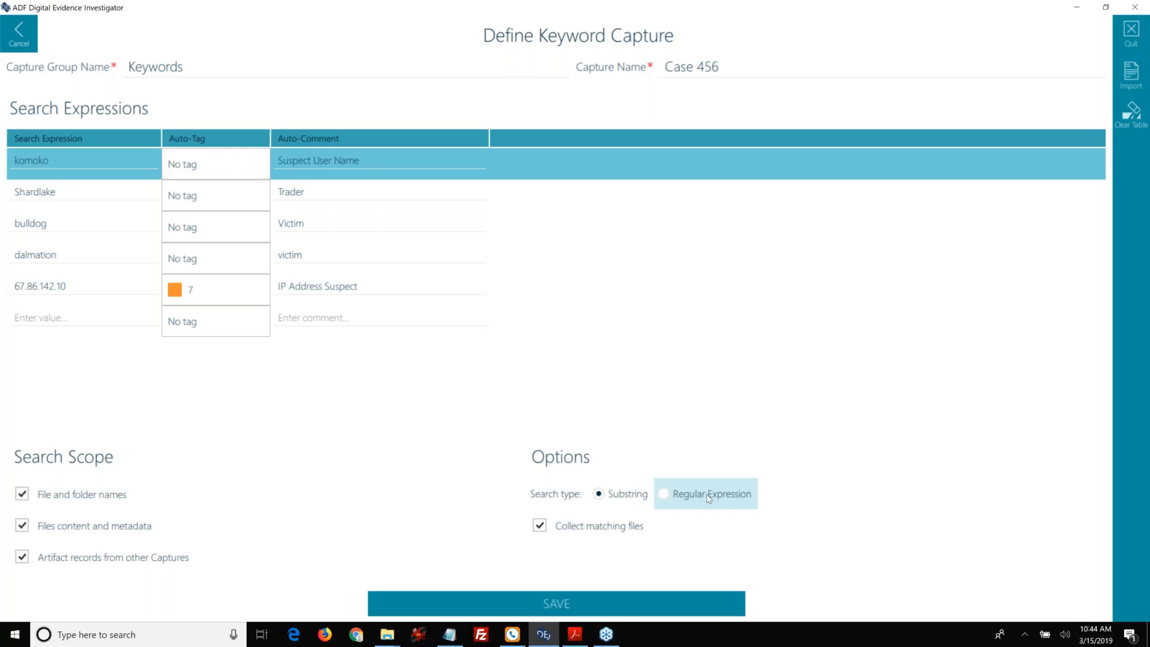
# Try Regular Expression as the search type, return it to Substring, and save the Case 456 keyword capture
pyautogui.click(671, 497)
pyautogui.click(599, 496)
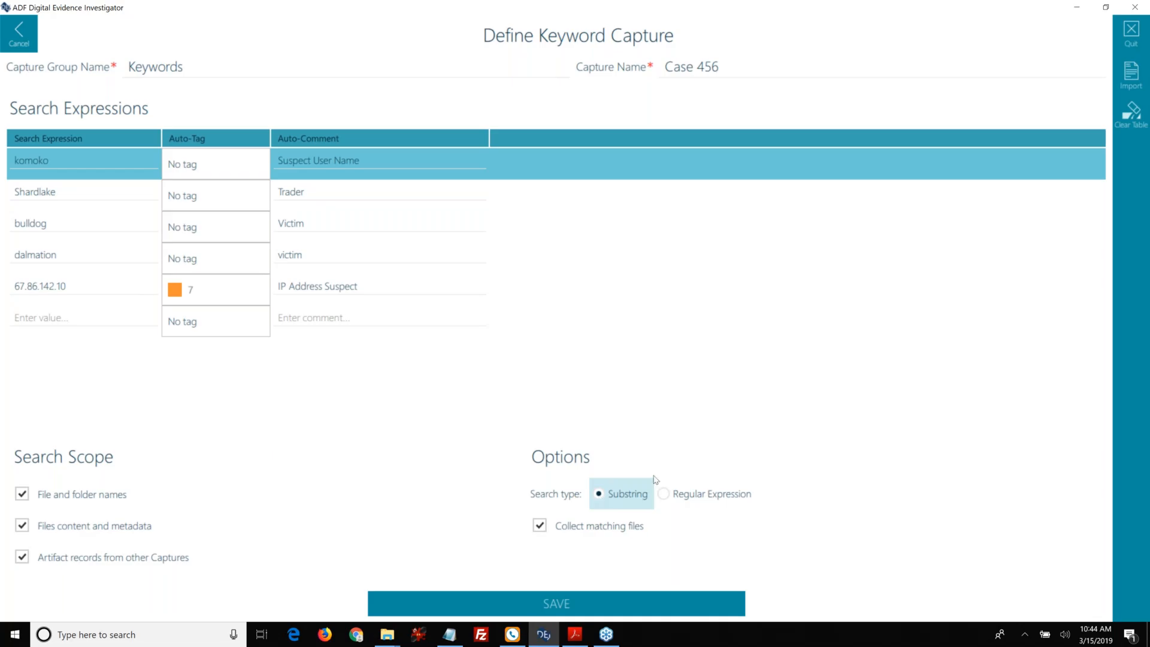
pyautogui.click(705, 487)
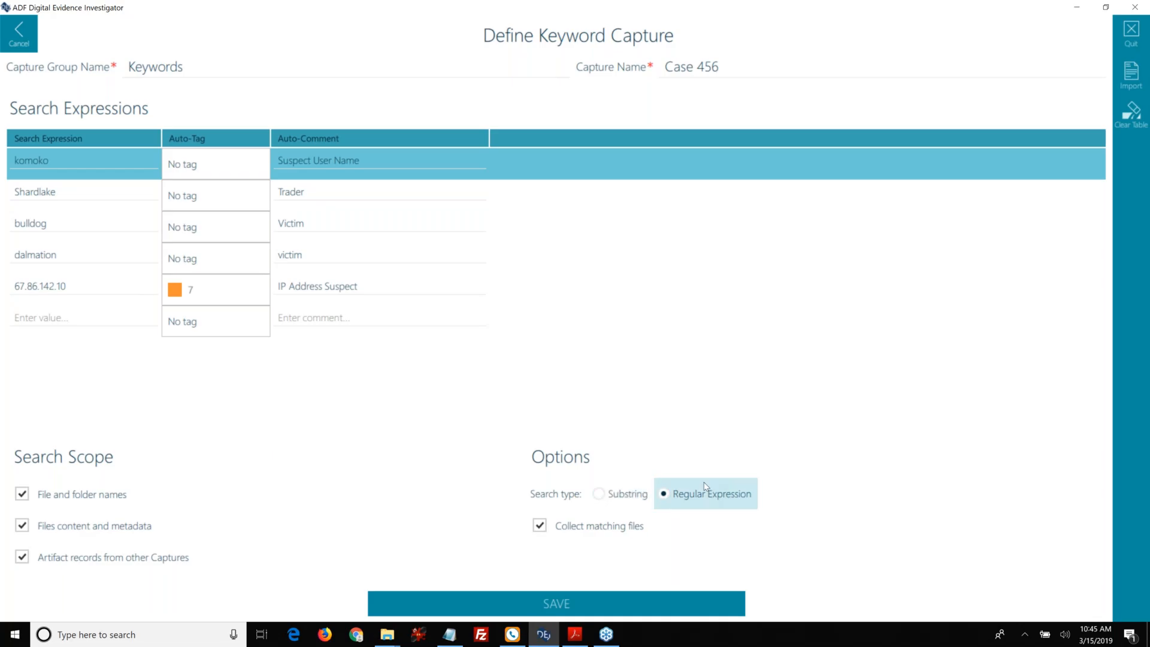
pyautogui.click(628, 503)
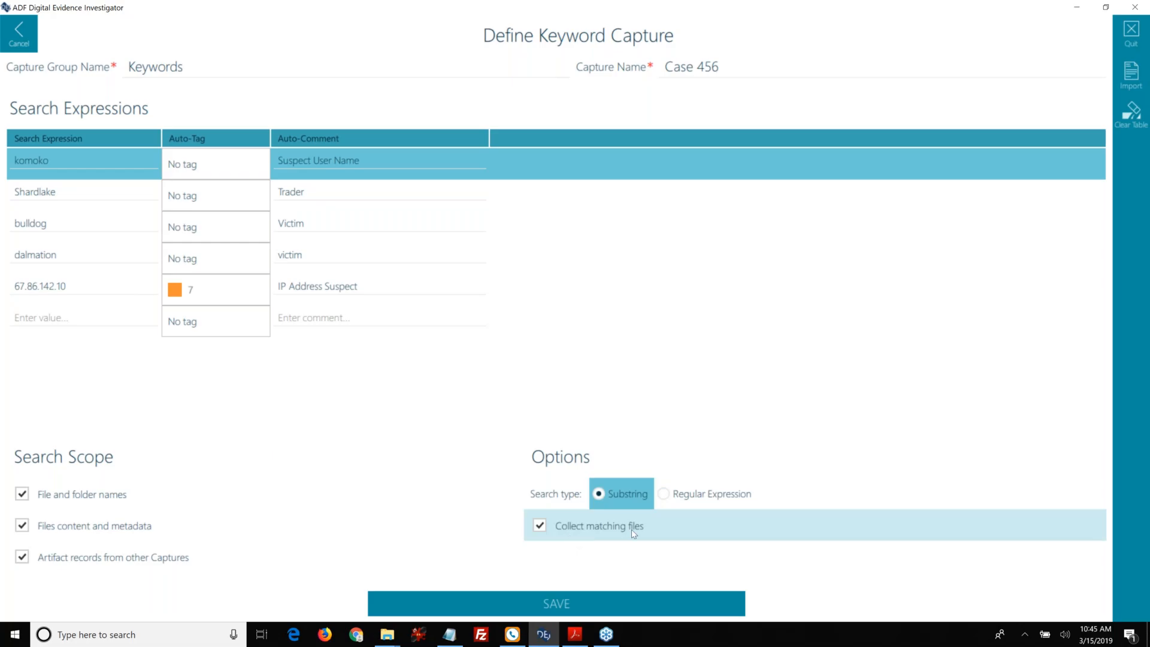
pyautogui.click(562, 604)
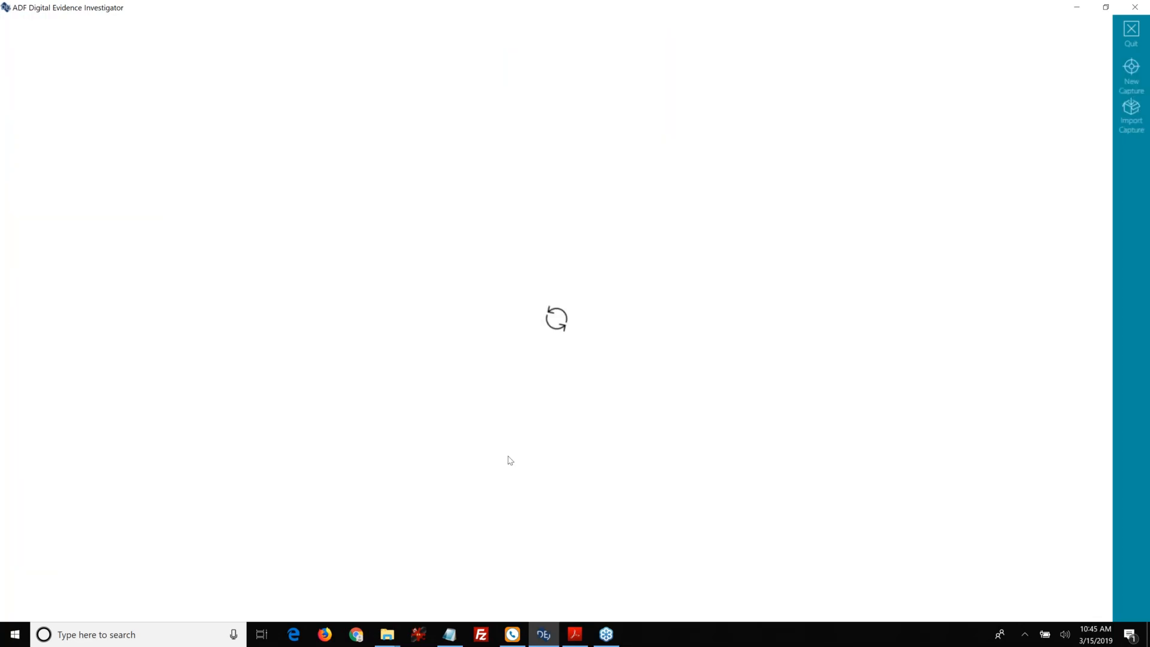
# Check the Case 456 capture in the profile's capture list and start a new capture that searches for files by hash value
pyautogui.scroll(-5, 479, 502)
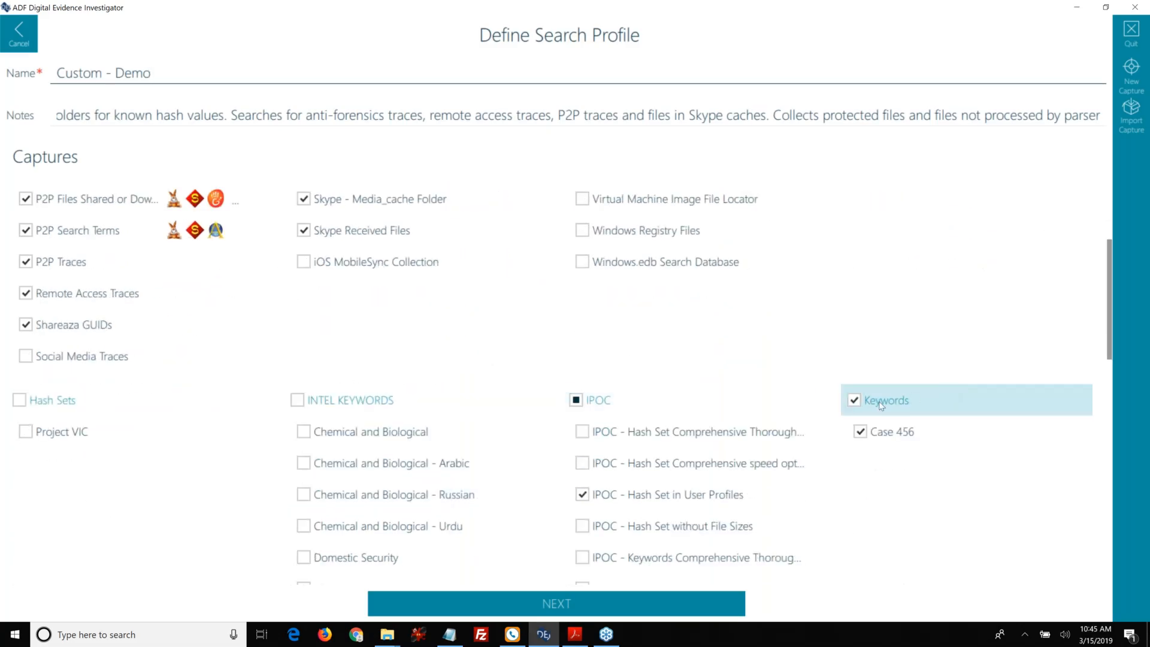
pyautogui.moveTo(893, 436)
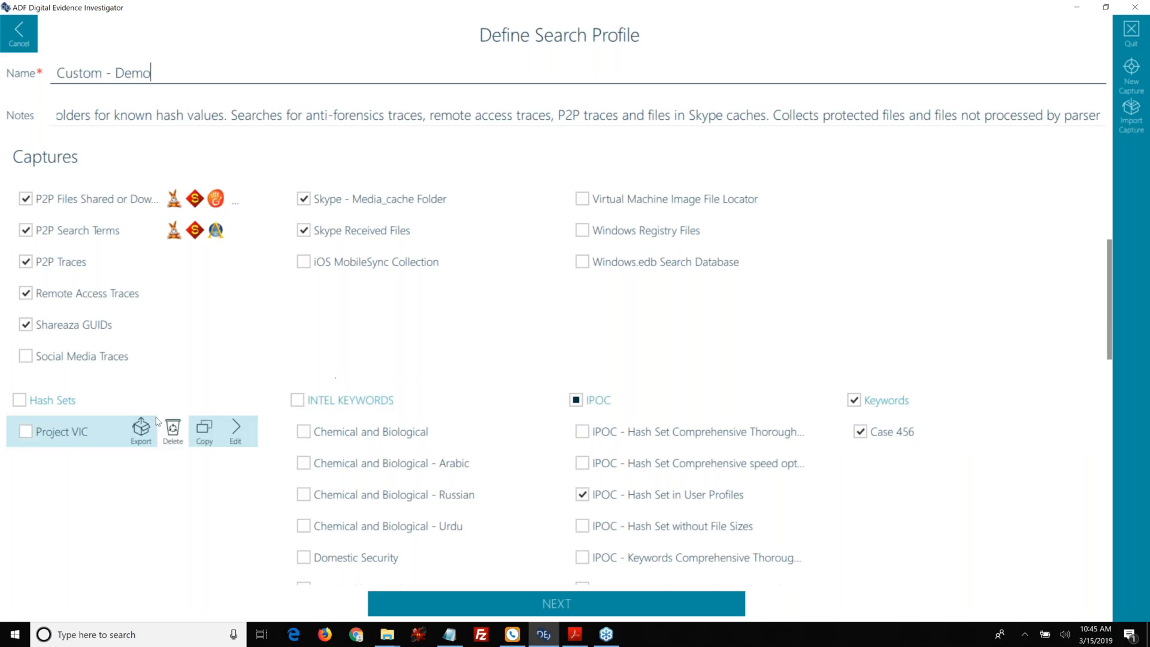
pyautogui.scroll(3, 946, 341)
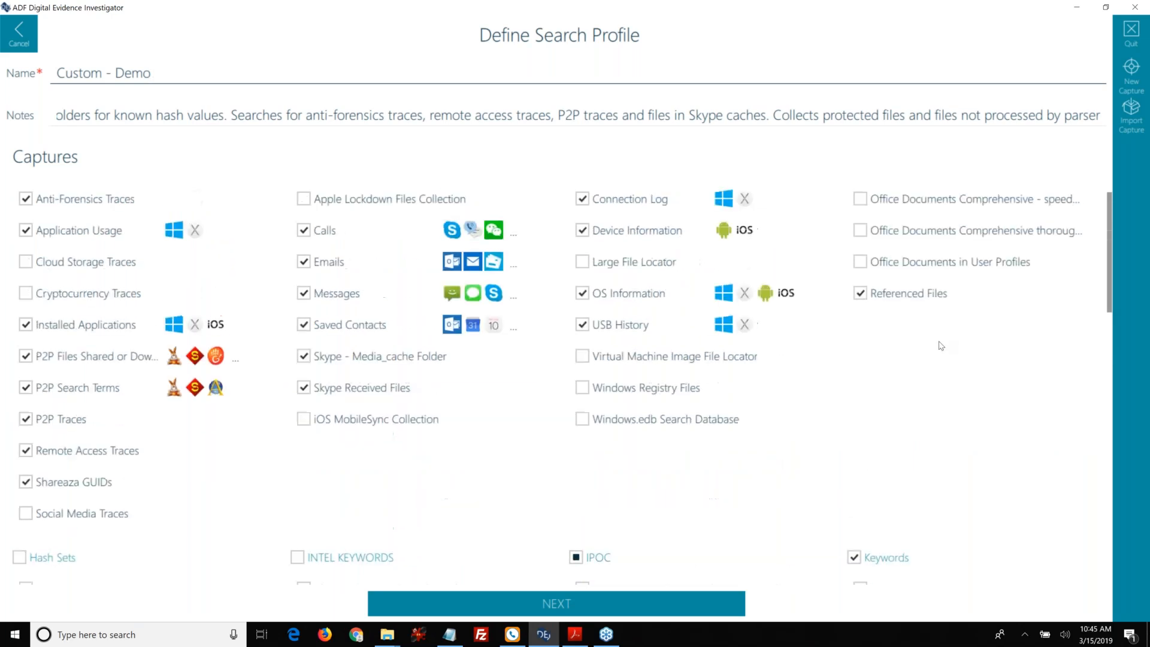
pyautogui.scroll(-2, 942, 346)
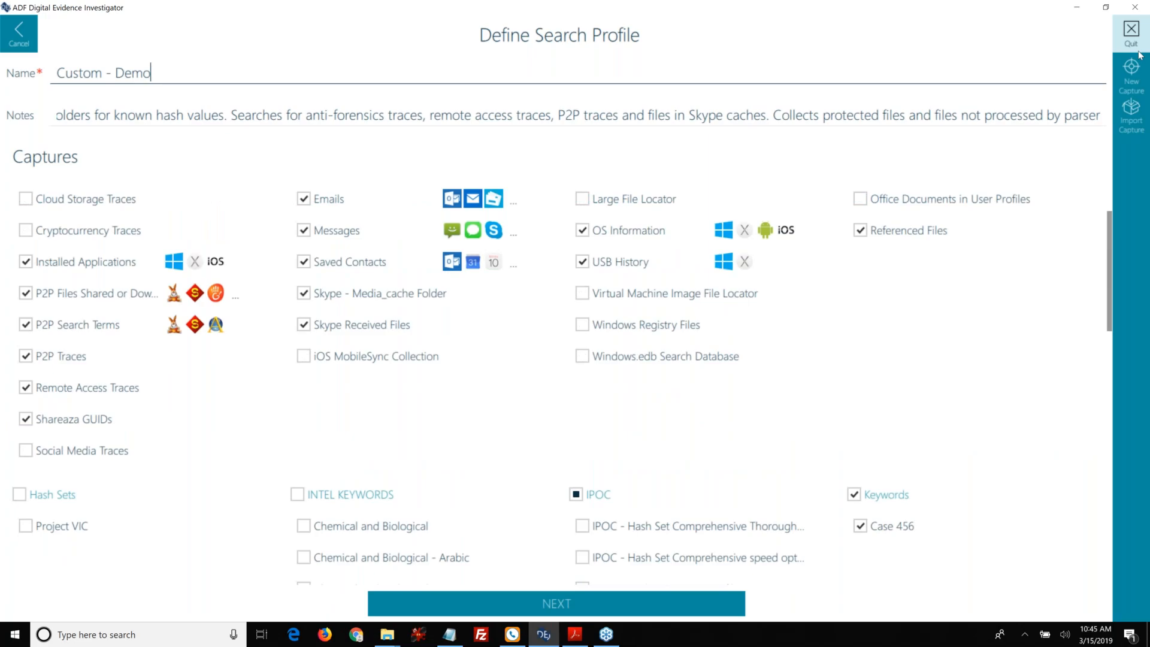
pyautogui.click(1136, 87)
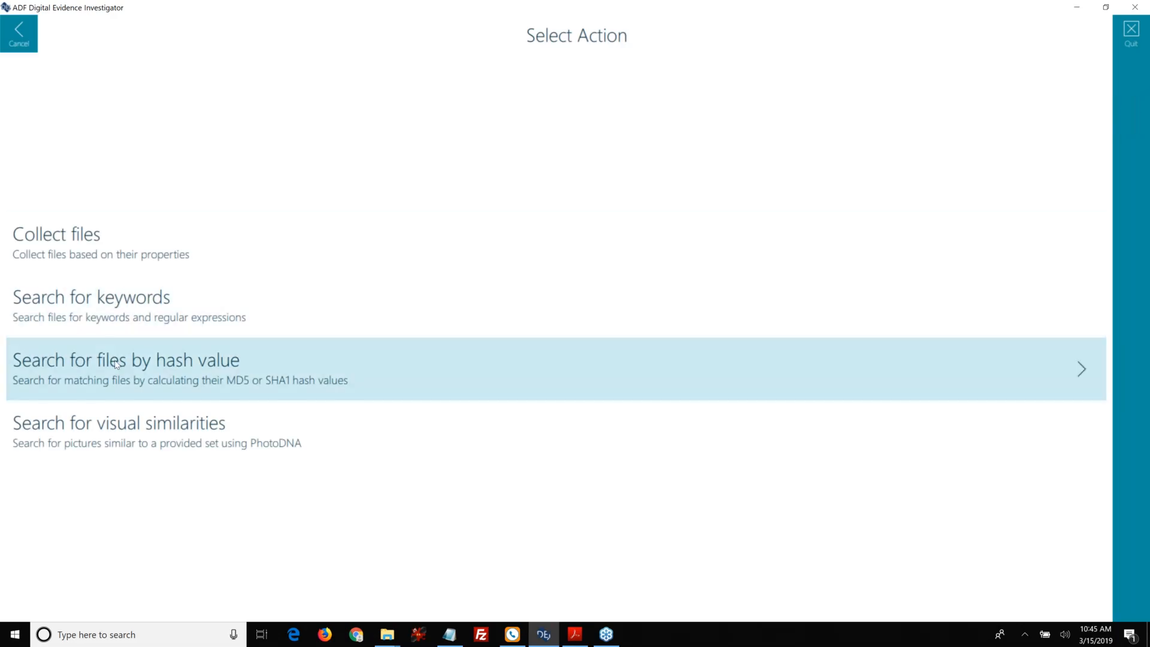
pyautogui.click(116, 364)
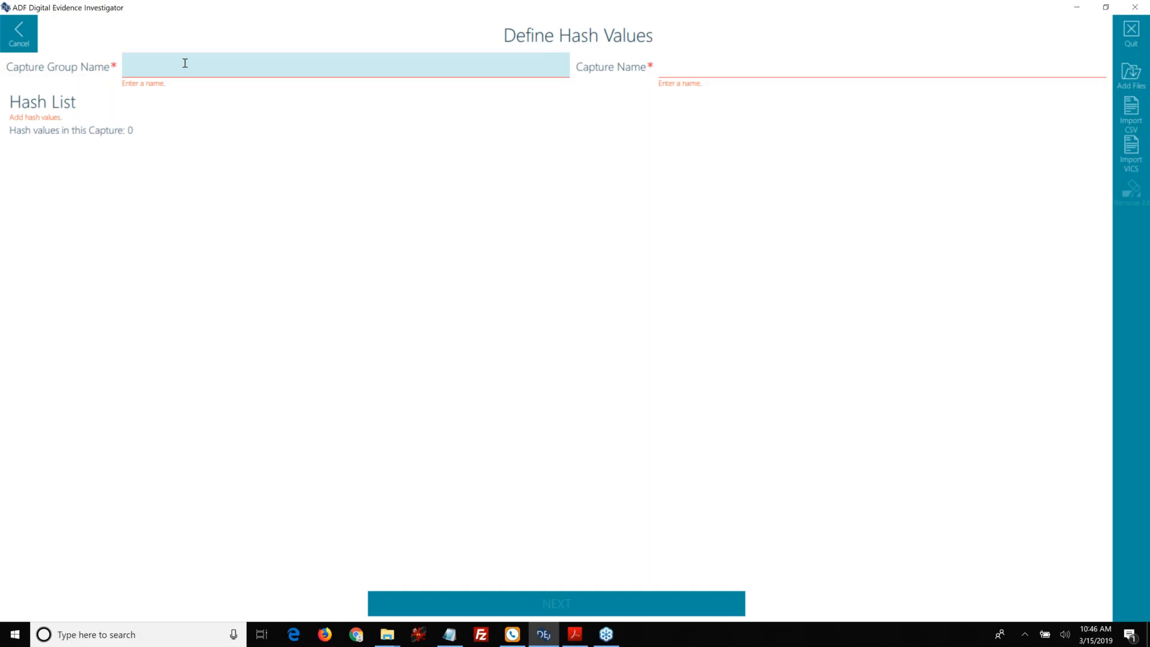
# Set the capture group name to "Hash Sets" and the capture name to "Cybertip 123456"
pyautogui.write('Hash Sets')
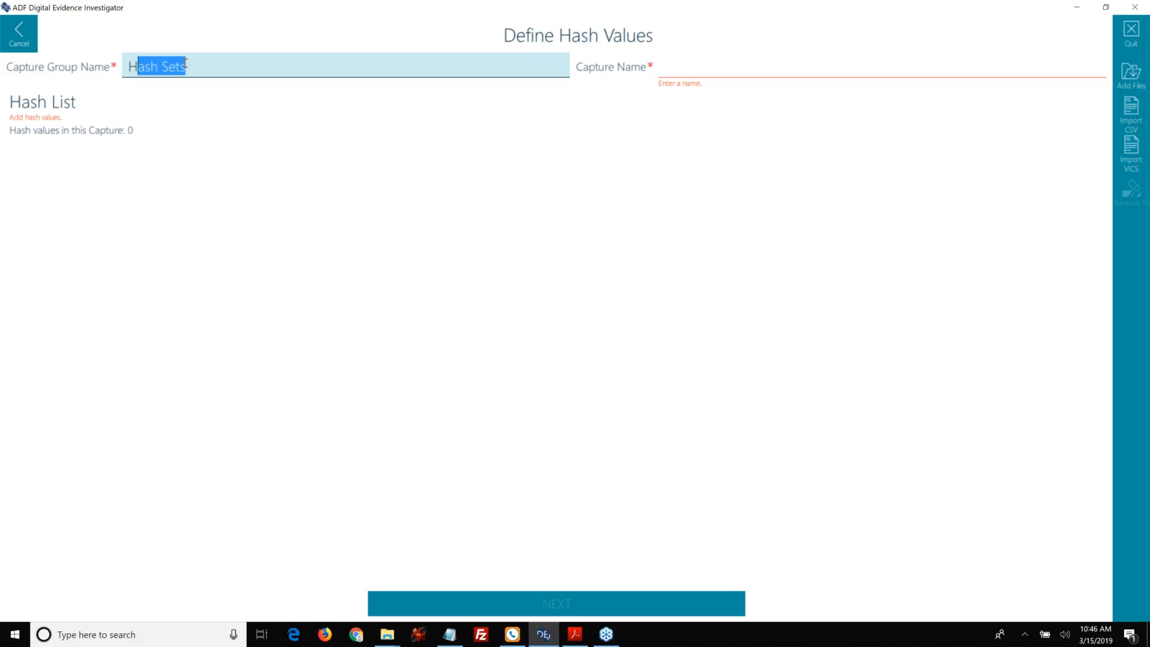
pyautogui.press('Tab')
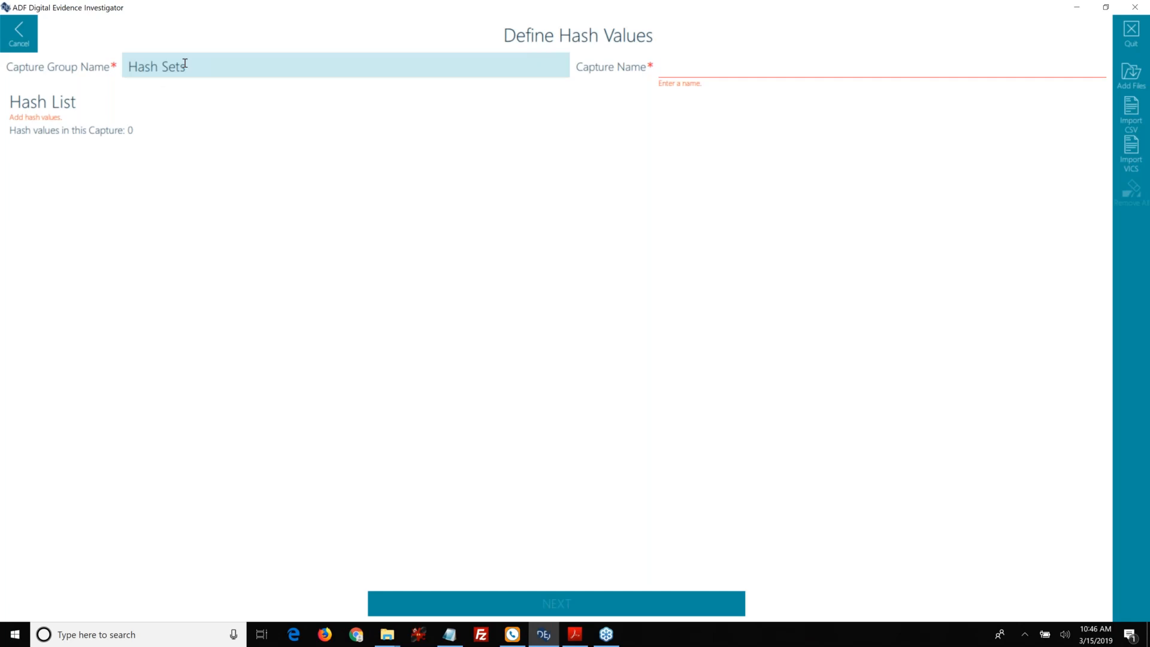
pyautogui.write('Cybertip ')
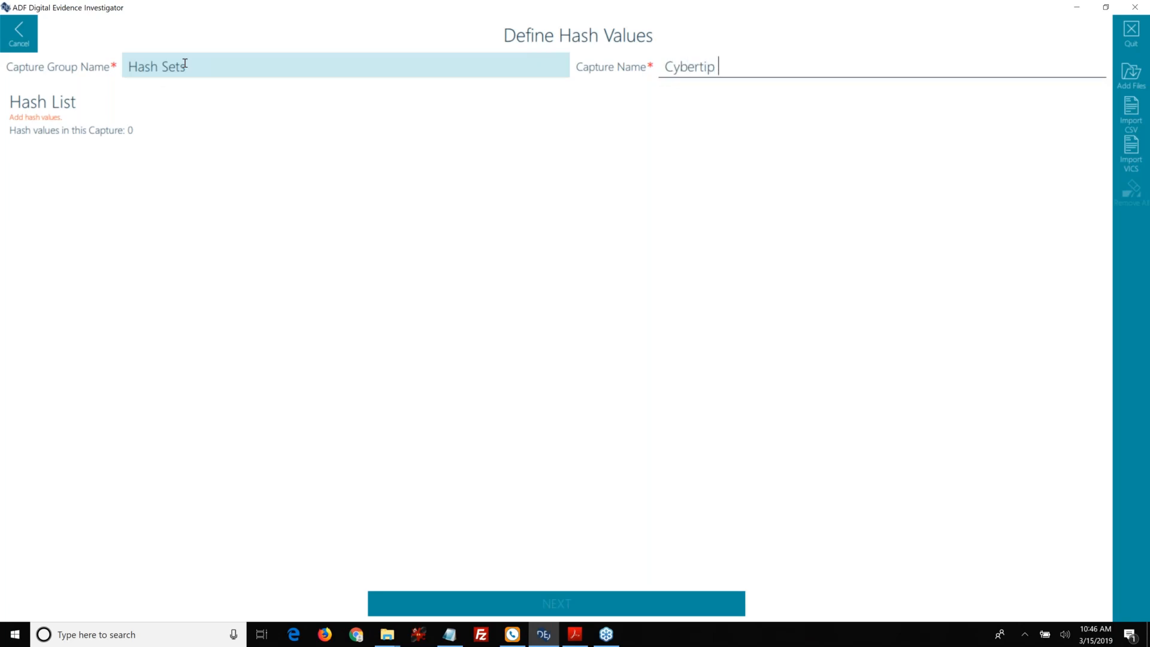
pyautogui.write('123456')
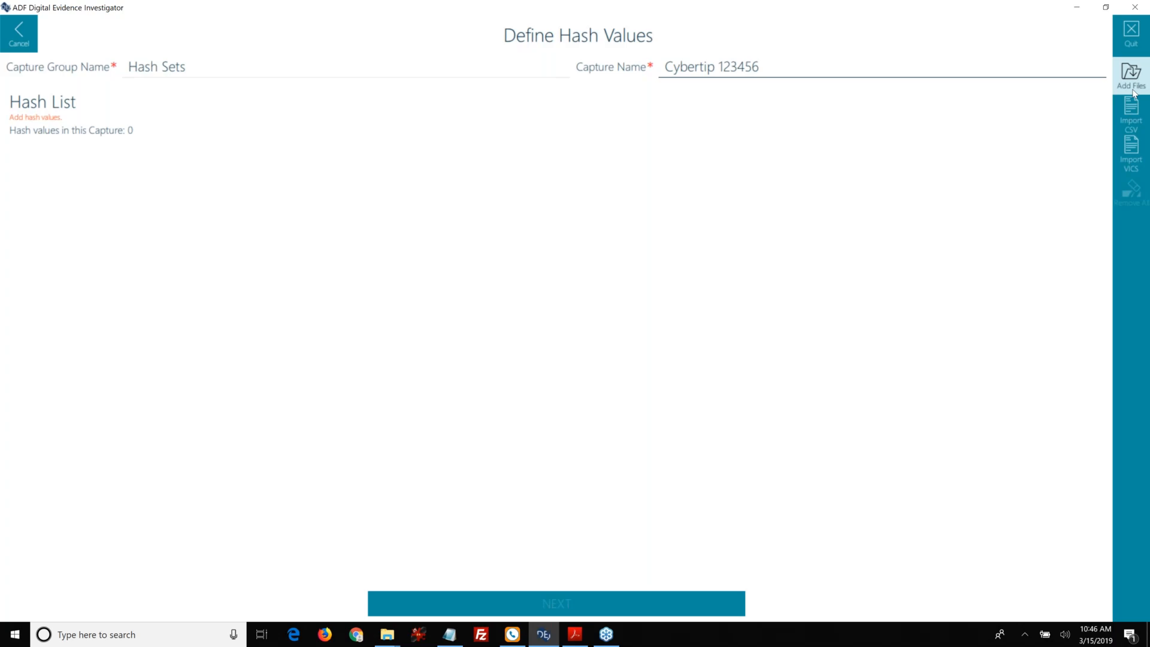
# Add the Hash Images folder from Work Files (H:) > Projects > TGF-9678 Demo Data > Dog Data as the files to hash
pyautogui.click(1128, 88)
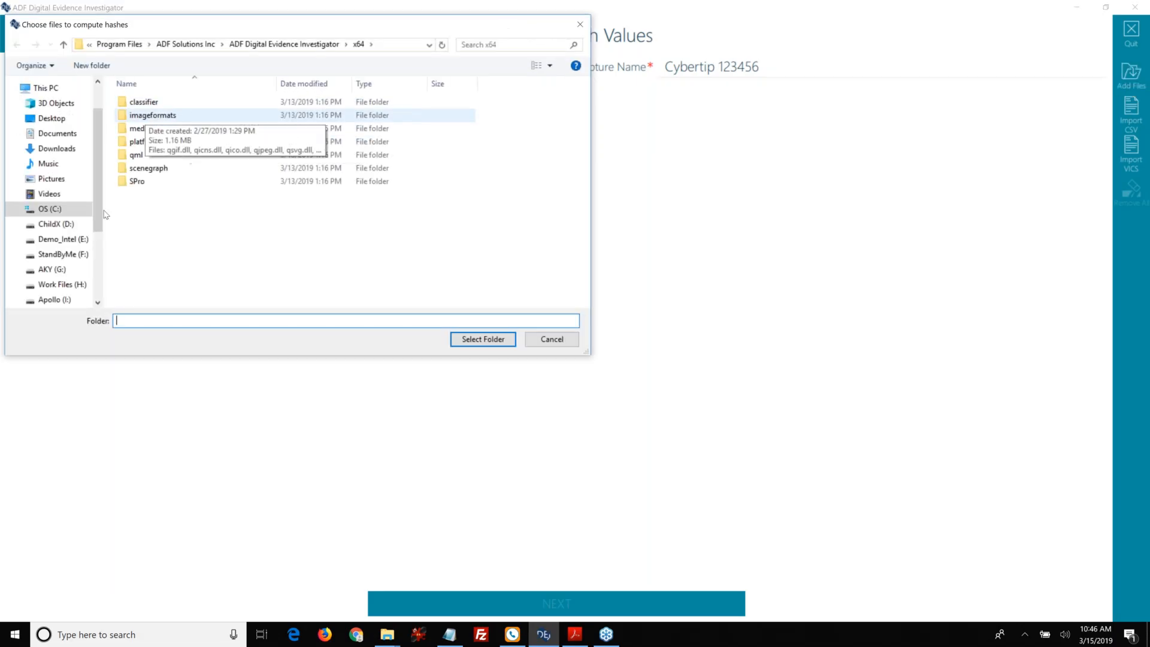
pyautogui.click(62, 286)
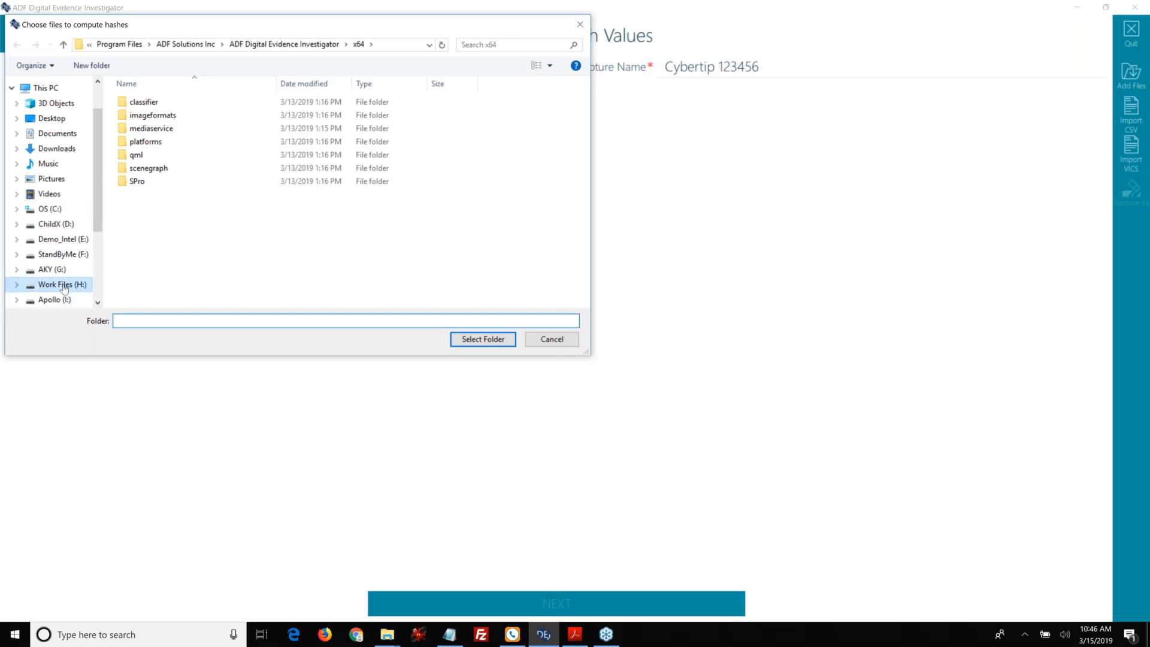
pyautogui.doubleClick(155, 155)
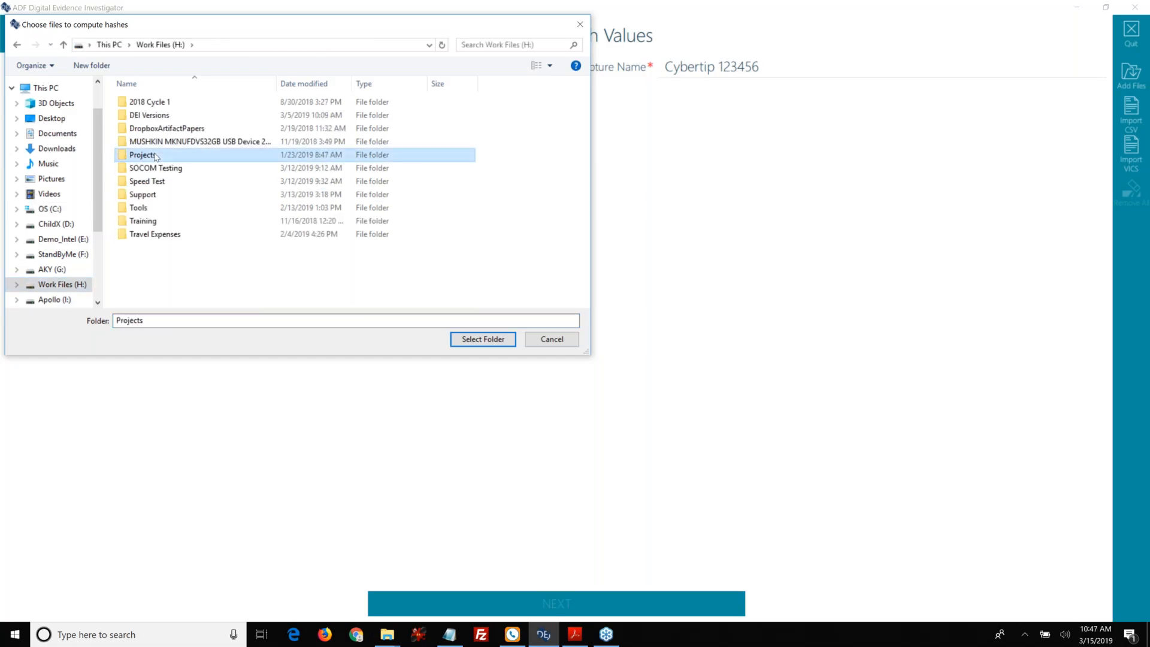
pyautogui.scroll(-3, 159, 198)
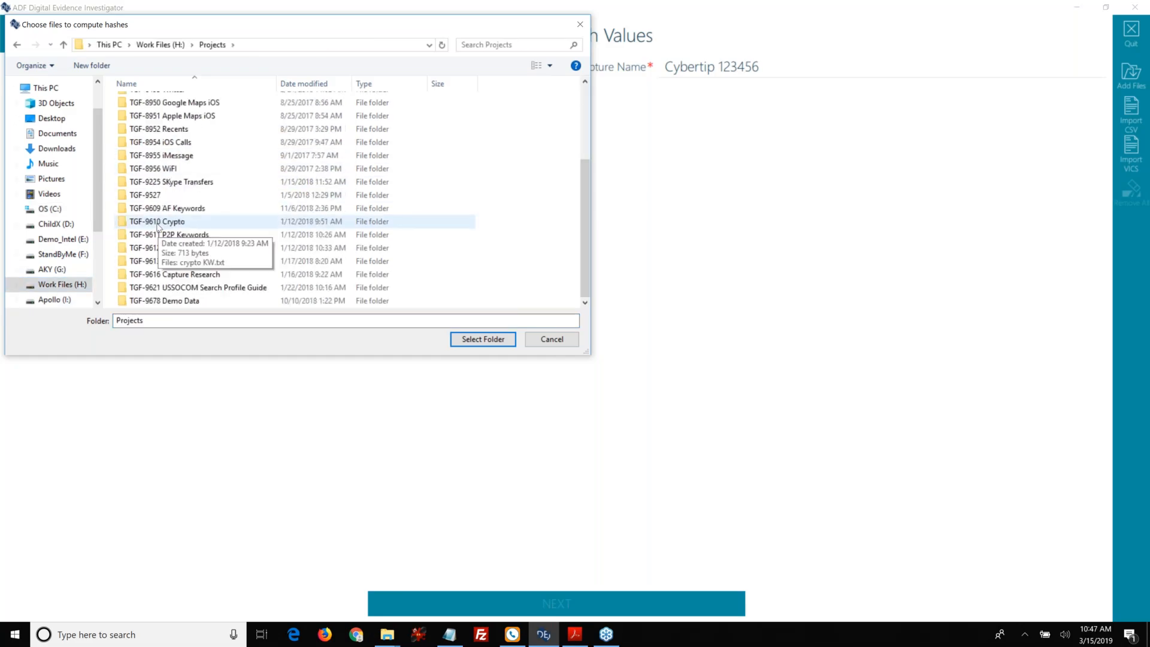
pyautogui.doubleClick(167, 300)
pyautogui.doubleClick(147, 142)
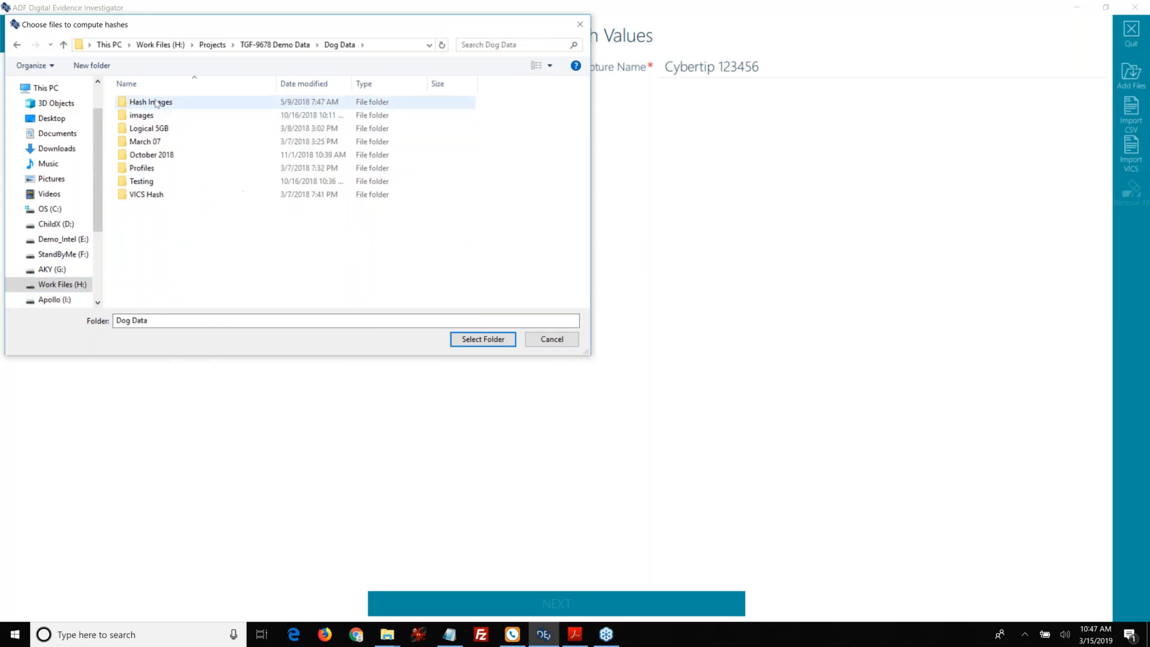
pyautogui.click(154, 103)
pyautogui.click(485, 339)
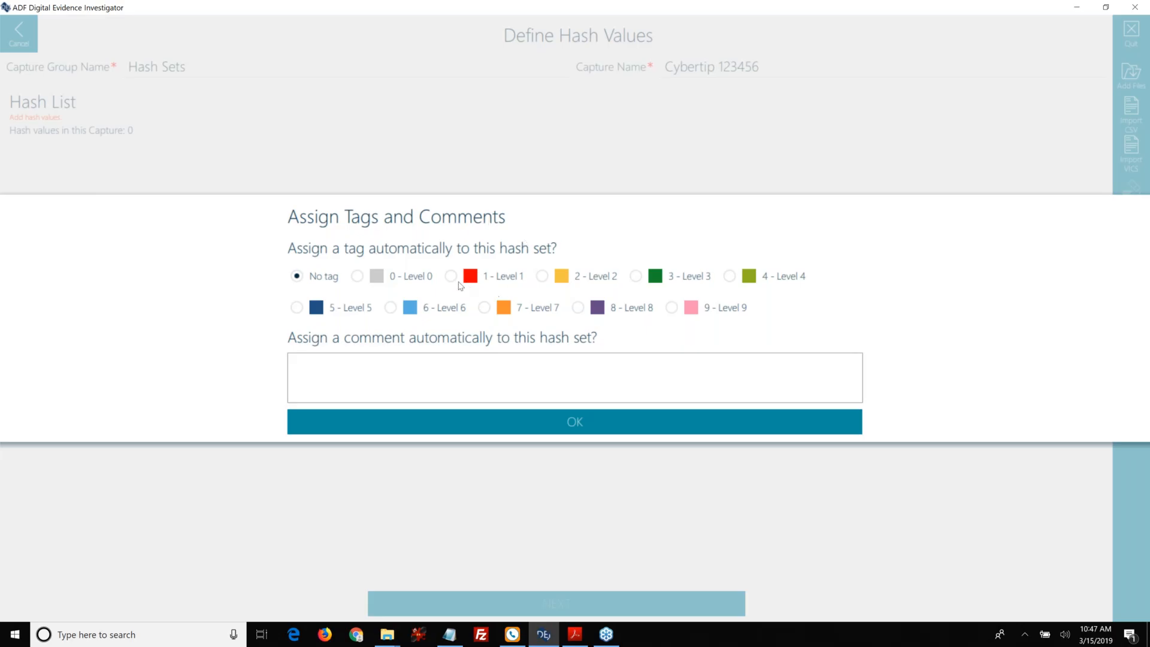
# Assign the "1 - Level 1" tag and the comment "Cybertip Images" to the hash set and compute its hash values
pyautogui.click(455, 280)
pyautogui.click(452, 276)
pyautogui.click(394, 374)
pyautogui.write('Cybertip Images')
pyautogui.click(309, 278)
pyautogui.click(452, 277)
pyautogui.click(554, 422)
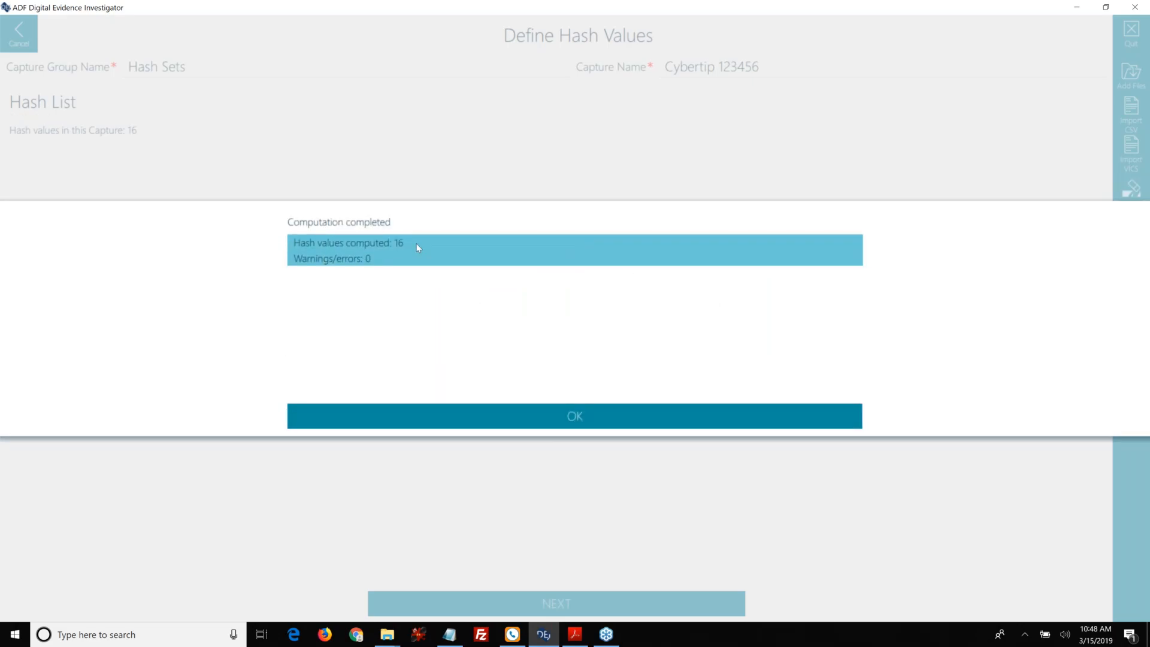
pyautogui.click(542, 420)
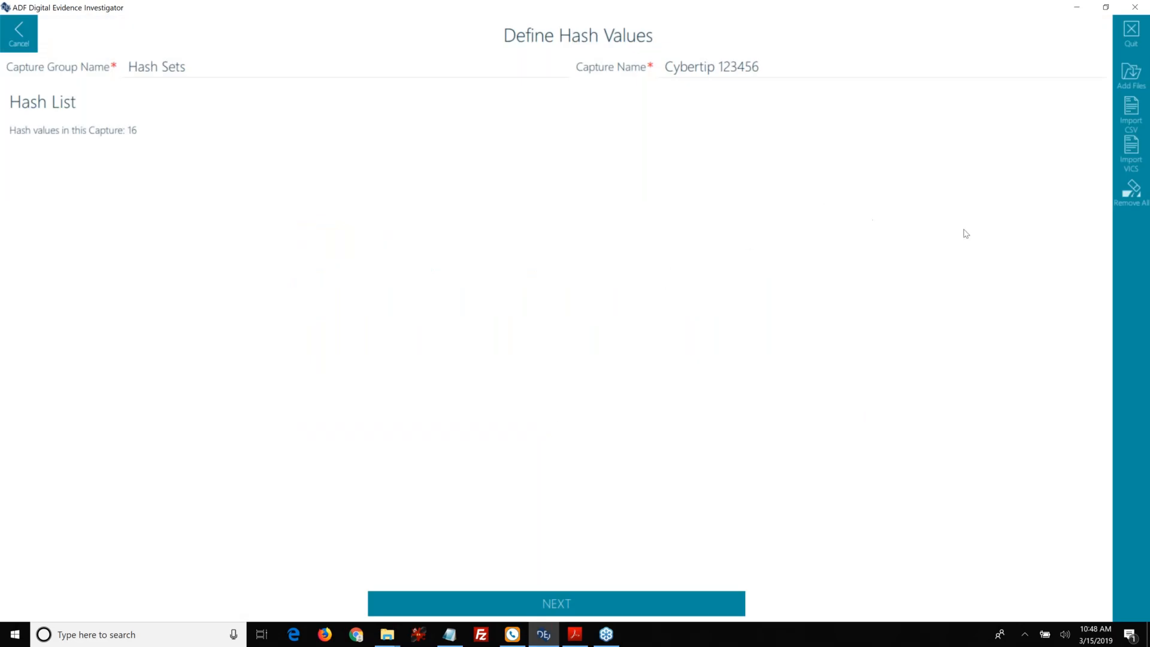
# Import the hash values from Canine Hash.csv in Work Files (H:) > Projects > TGF-9678 Demo Data > Dog Data into the capture
pyautogui.click(1131, 114)
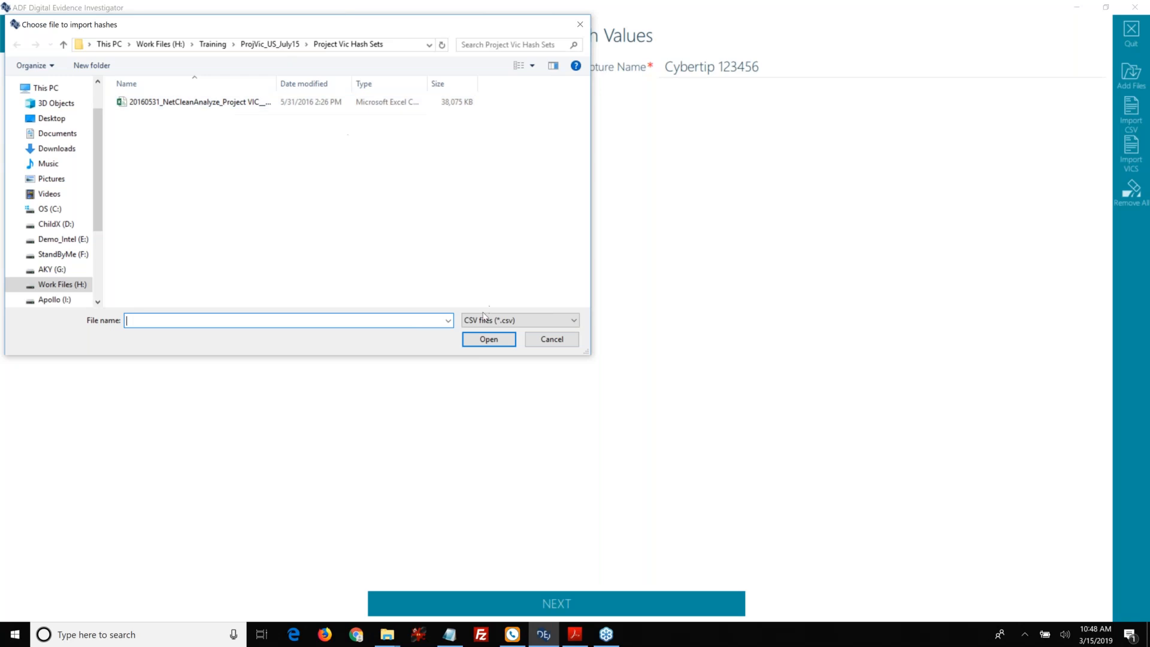
pyautogui.click(487, 320)
pyautogui.click(488, 342)
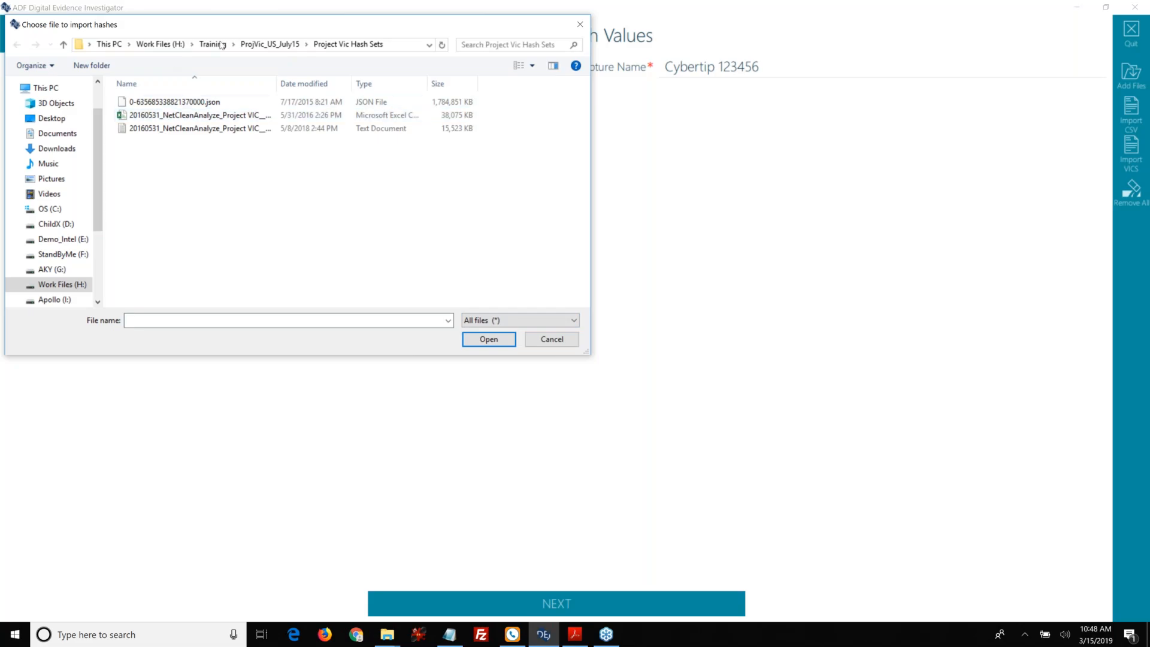
pyautogui.click(204, 46)
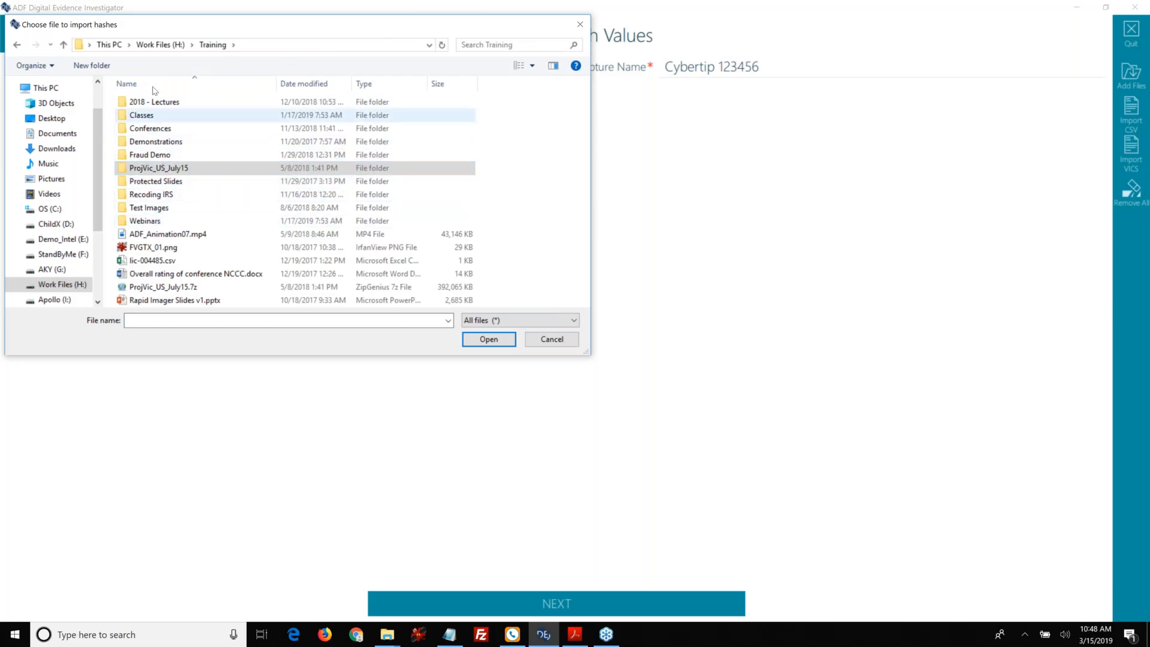
pyautogui.click(163, 46)
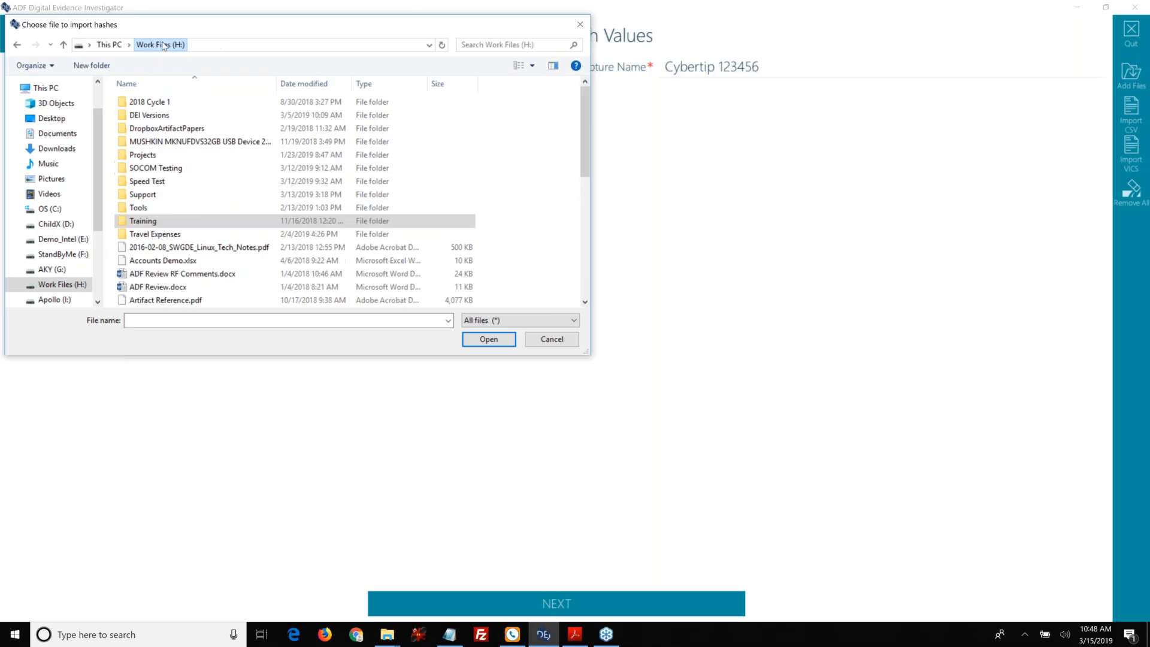
pyautogui.doubleClick(147, 156)
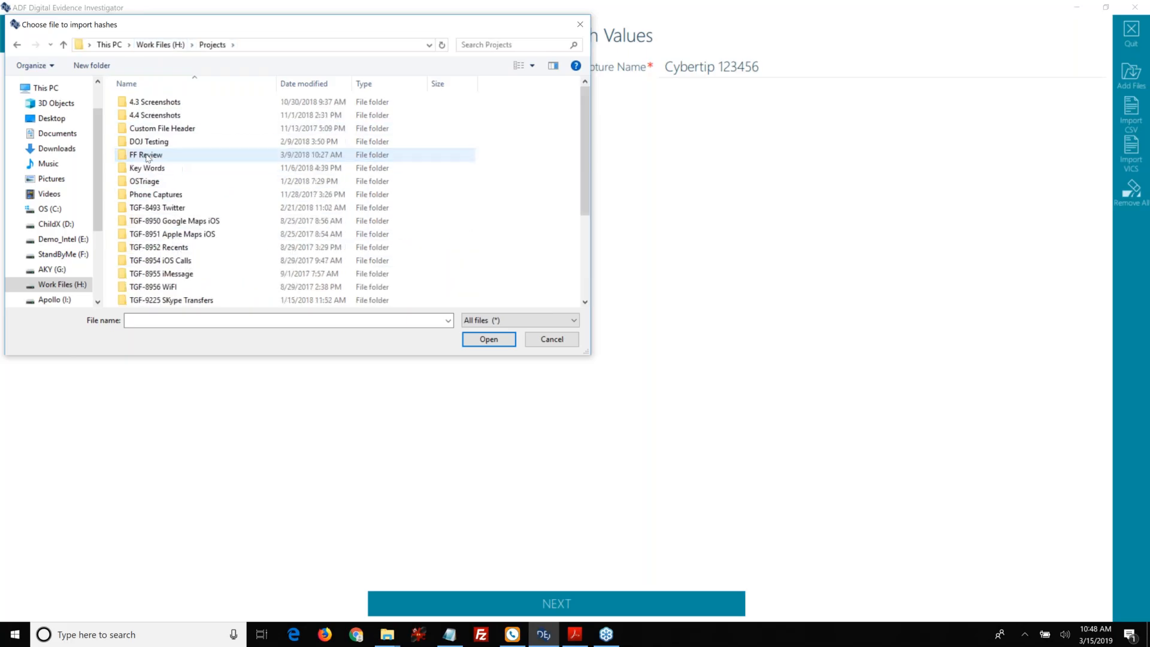
pyautogui.scroll(-6, 167, 269)
pyautogui.doubleClick(163, 286)
pyautogui.doubleClick(152, 142)
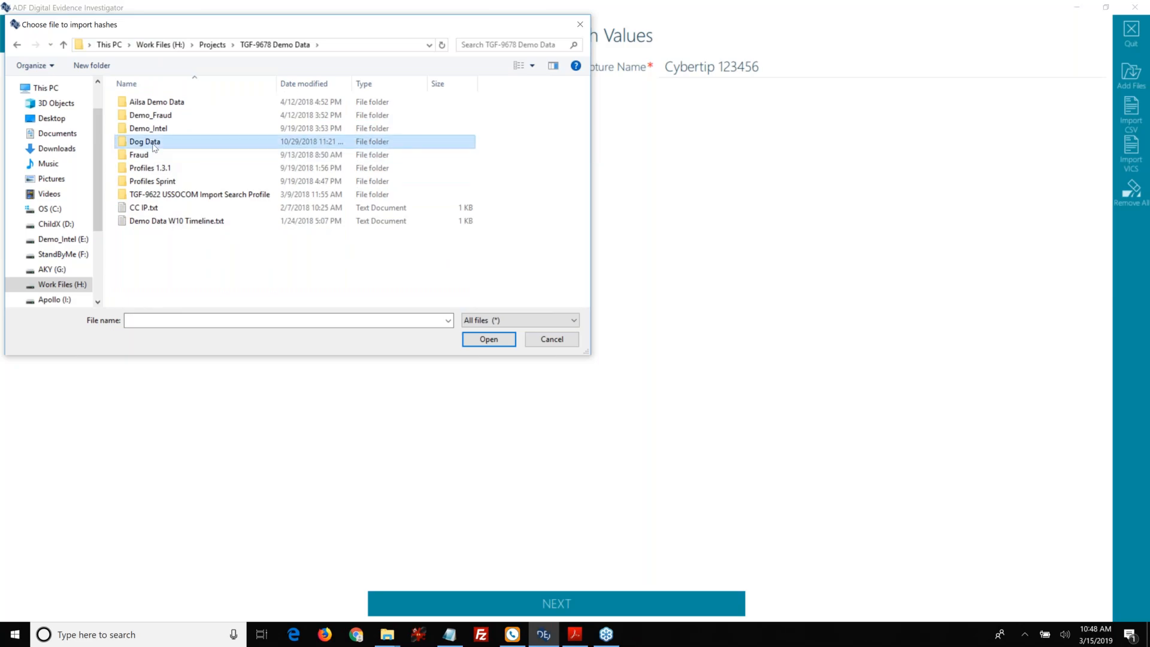
pyautogui.click(165, 209)
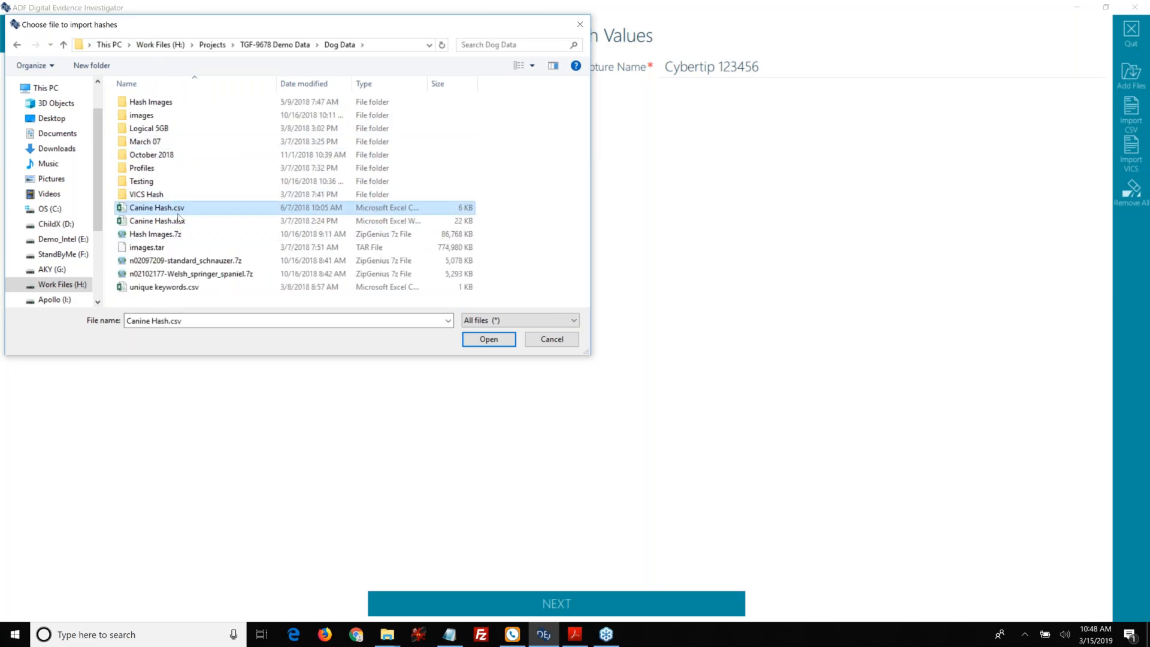
pyautogui.click(488, 340)
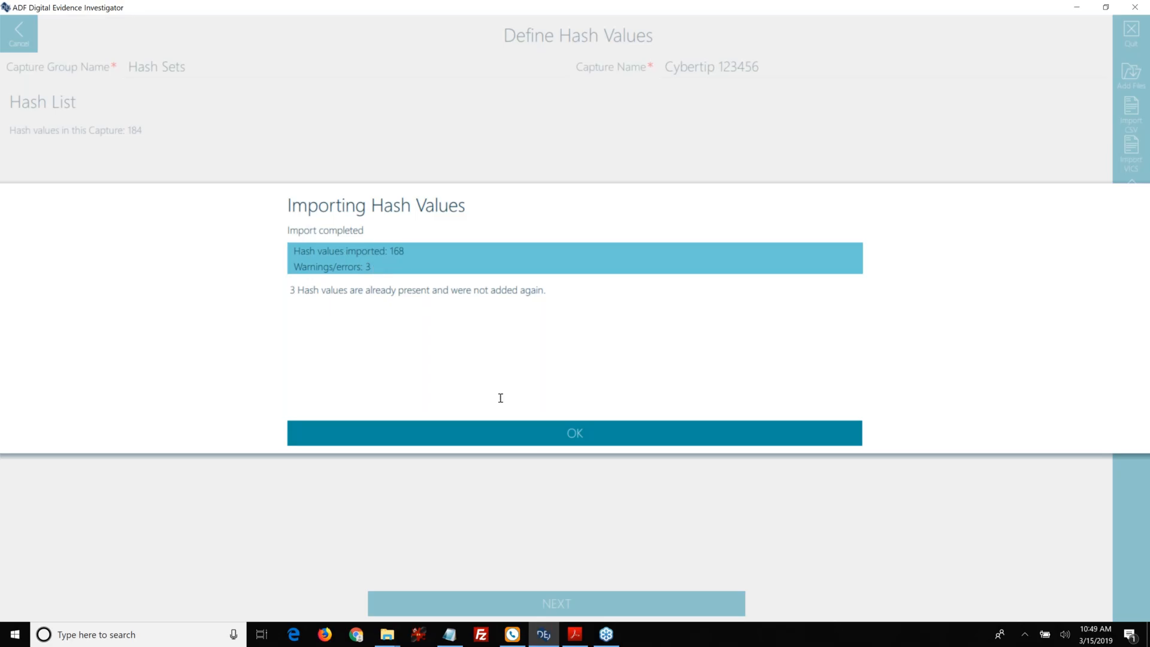
pyautogui.click(524, 438)
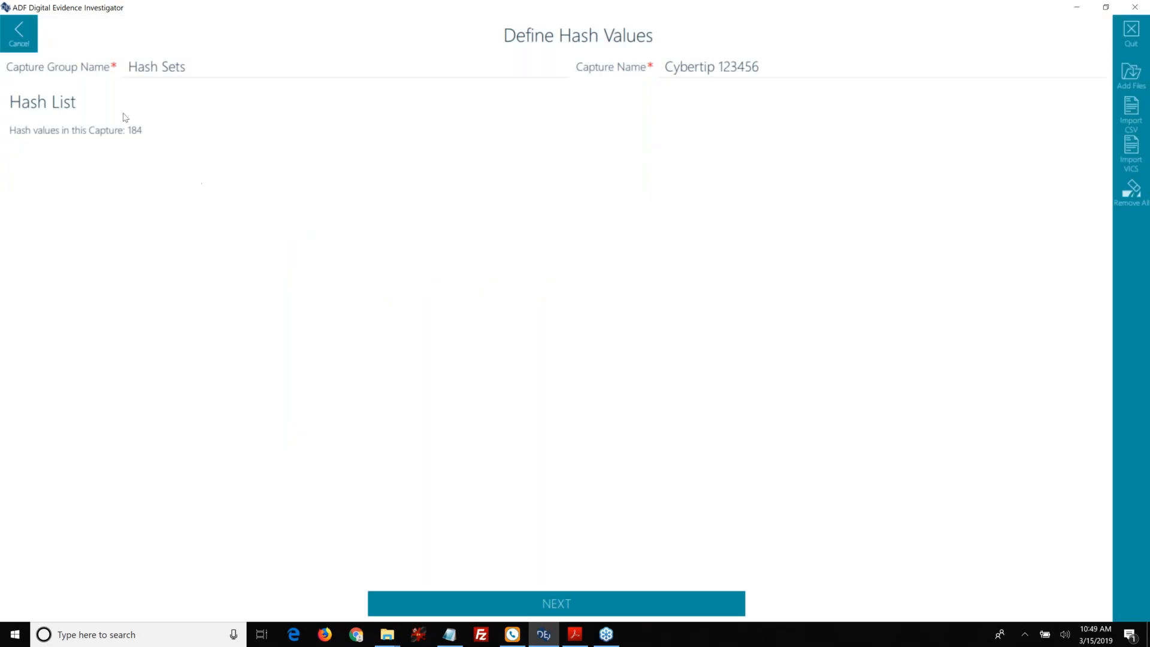
# Import the VICS hash data from Auto-Tag Hash.json in the VICS Hash folder into the capture
pyautogui.click(1131, 152)
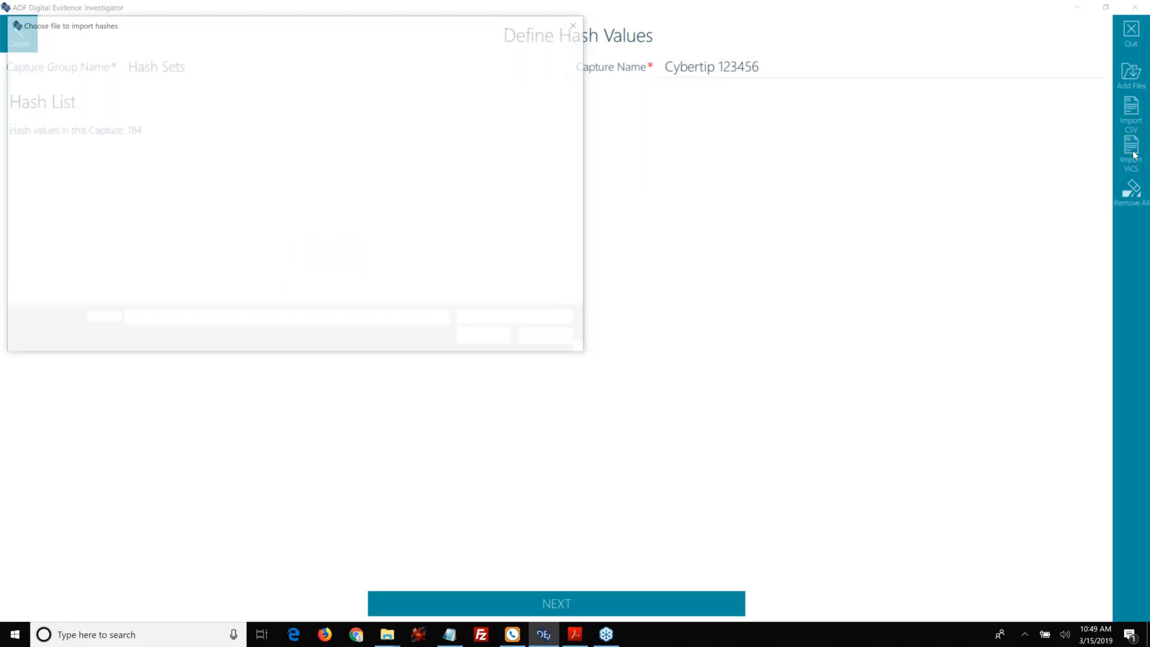
pyautogui.doubleClick(145, 194)
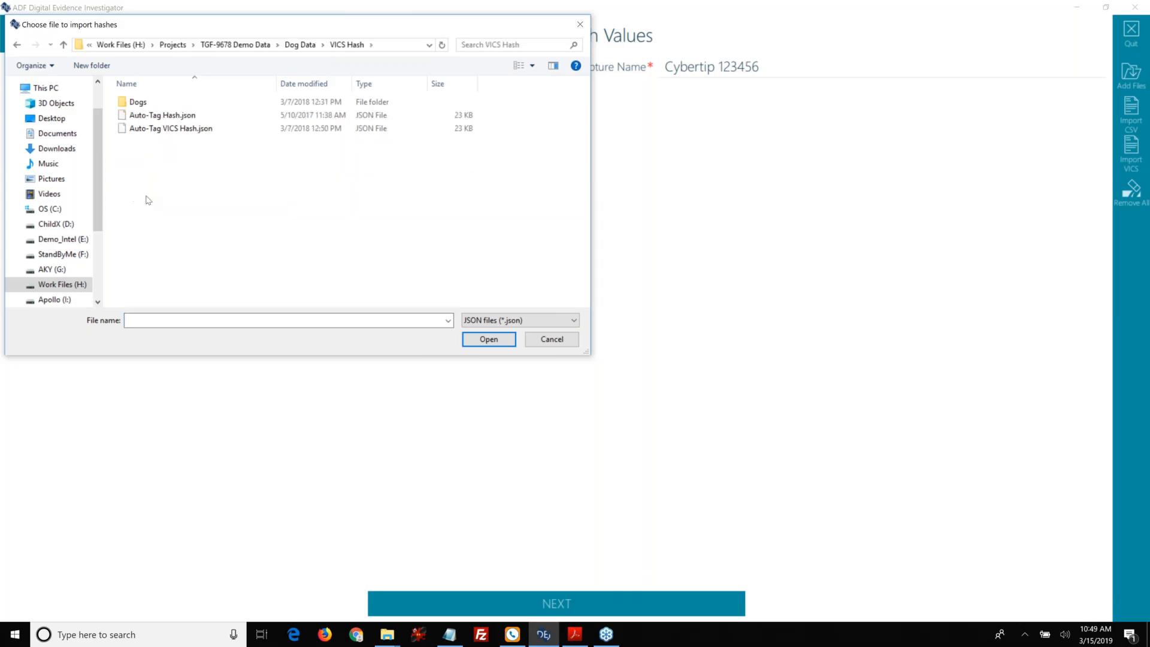
pyautogui.click(161, 135)
pyautogui.click(162, 118)
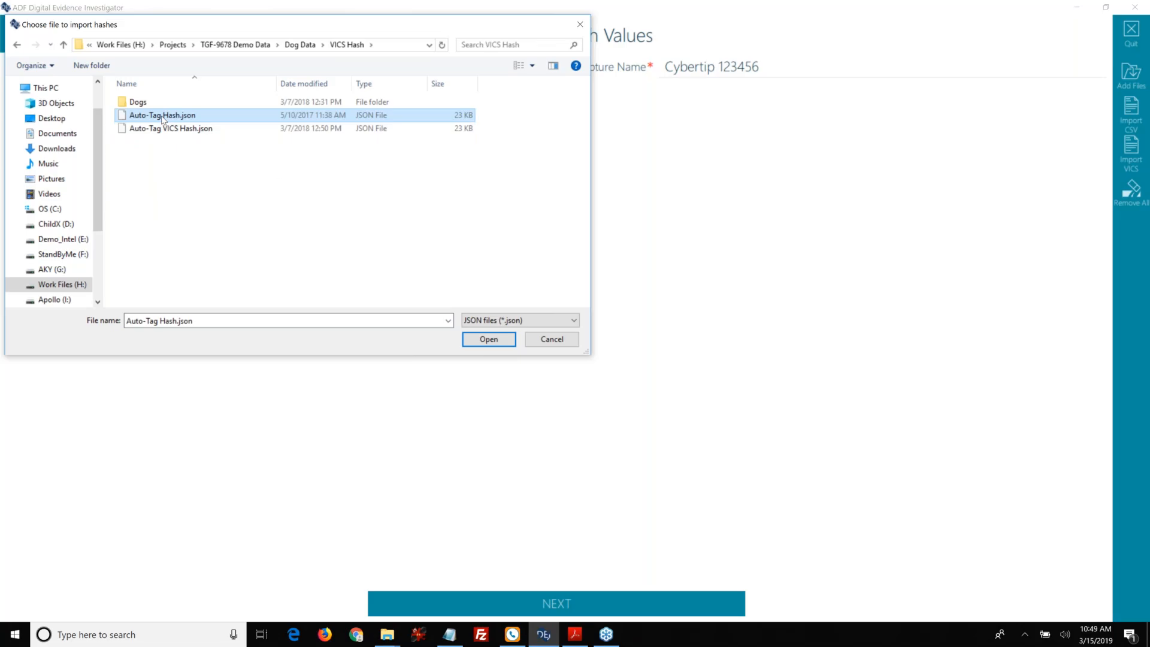
pyautogui.click(488, 340)
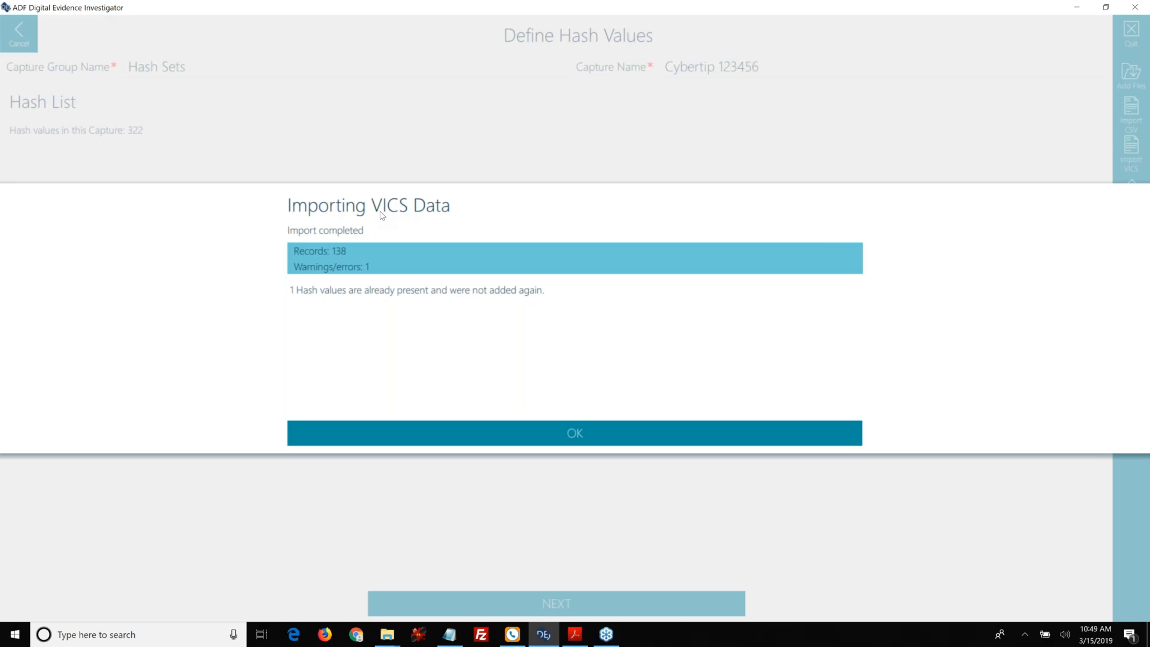
pyautogui.click(602, 443)
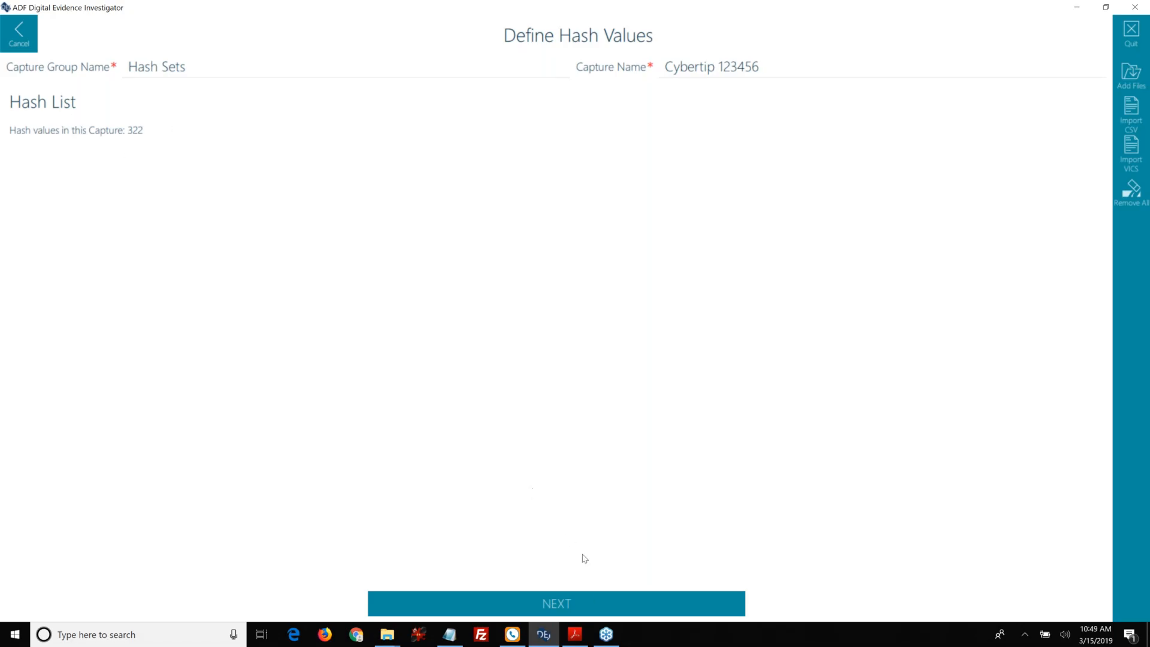
# Define Picture and Video as the file types to hash, with thorough identification for files without extensions
pyautogui.click(589, 605)
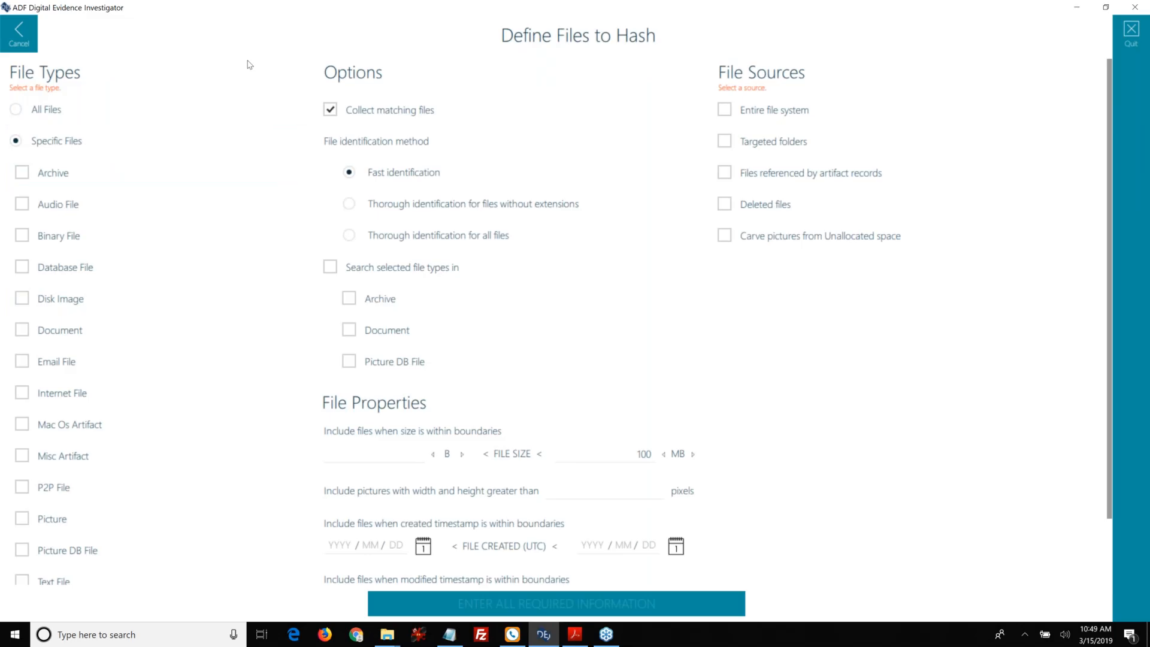
pyautogui.click(33, 532)
pyautogui.scroll(-2, 35, 538)
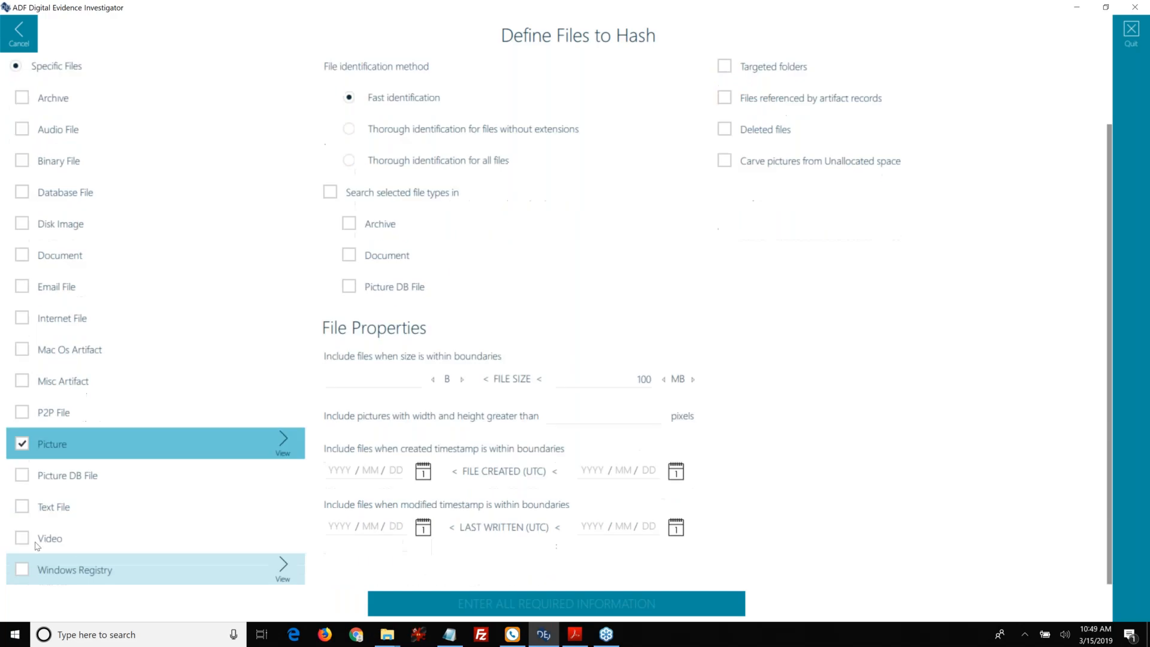
pyautogui.scroll(2, 383, 239)
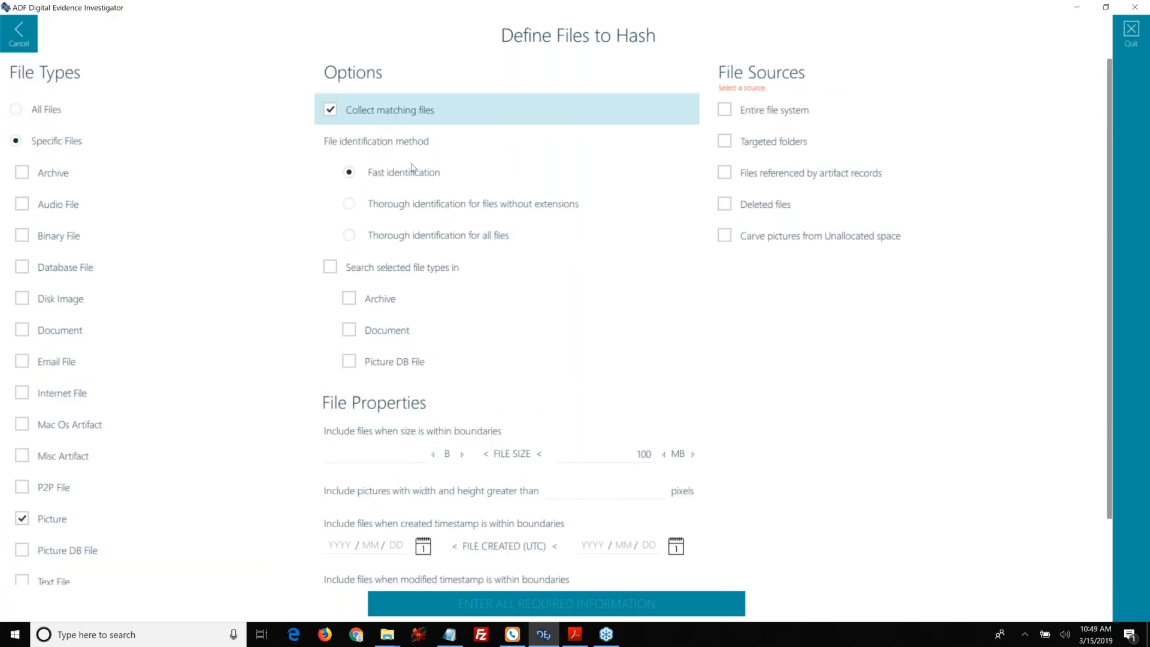
pyautogui.click(399, 238)
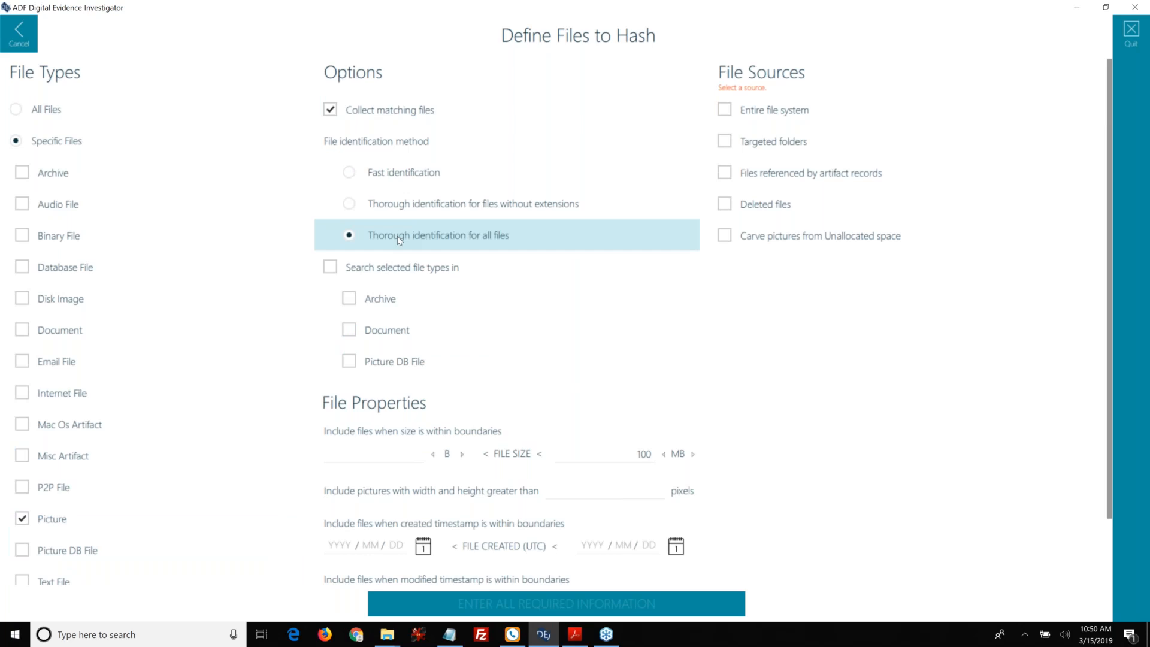
pyautogui.click(360, 208)
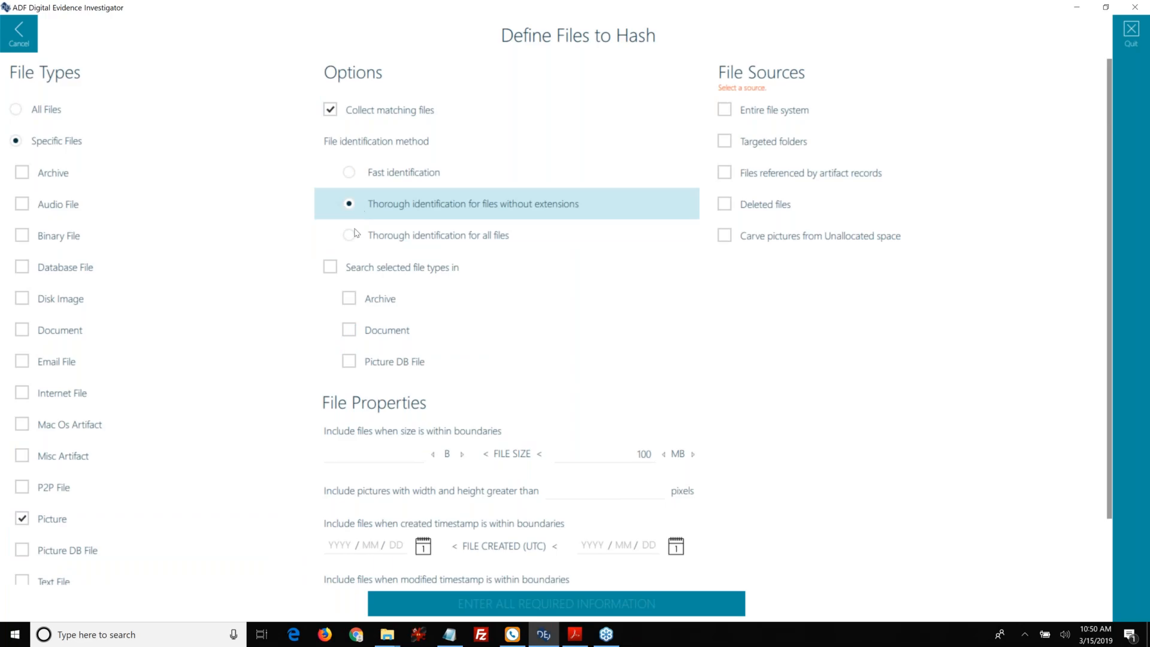
# Include Archive, Document and Picture DB File as containers in which the selected file types are searched
pyautogui.click(355, 303)
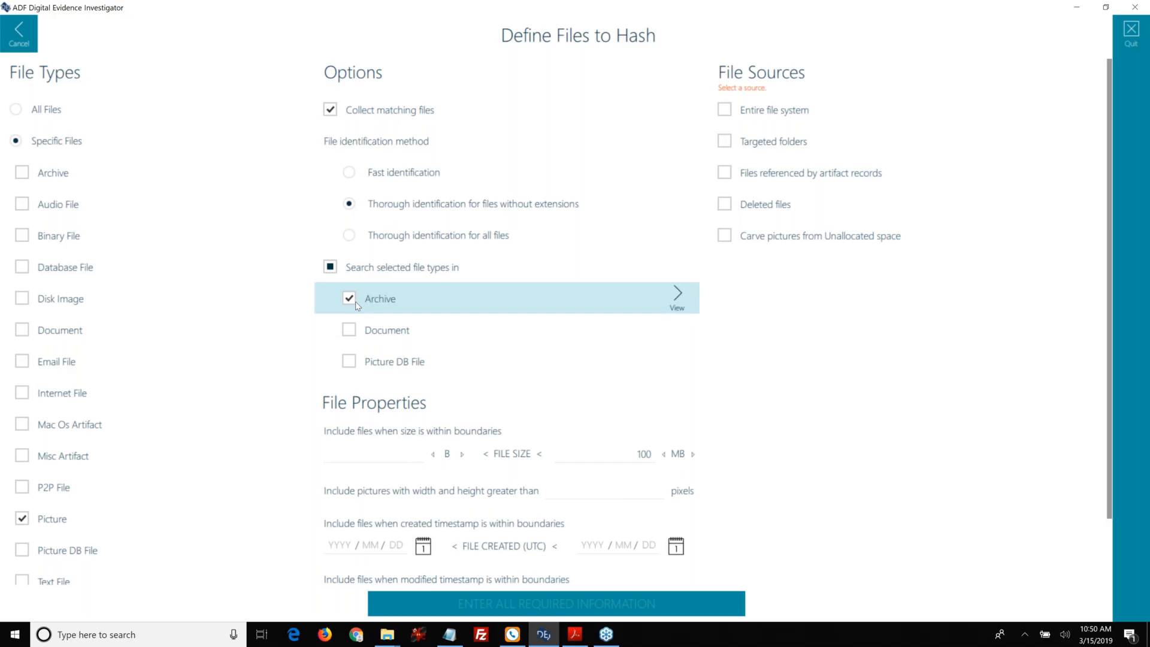
pyautogui.click(394, 309)
pyautogui.click(392, 334)
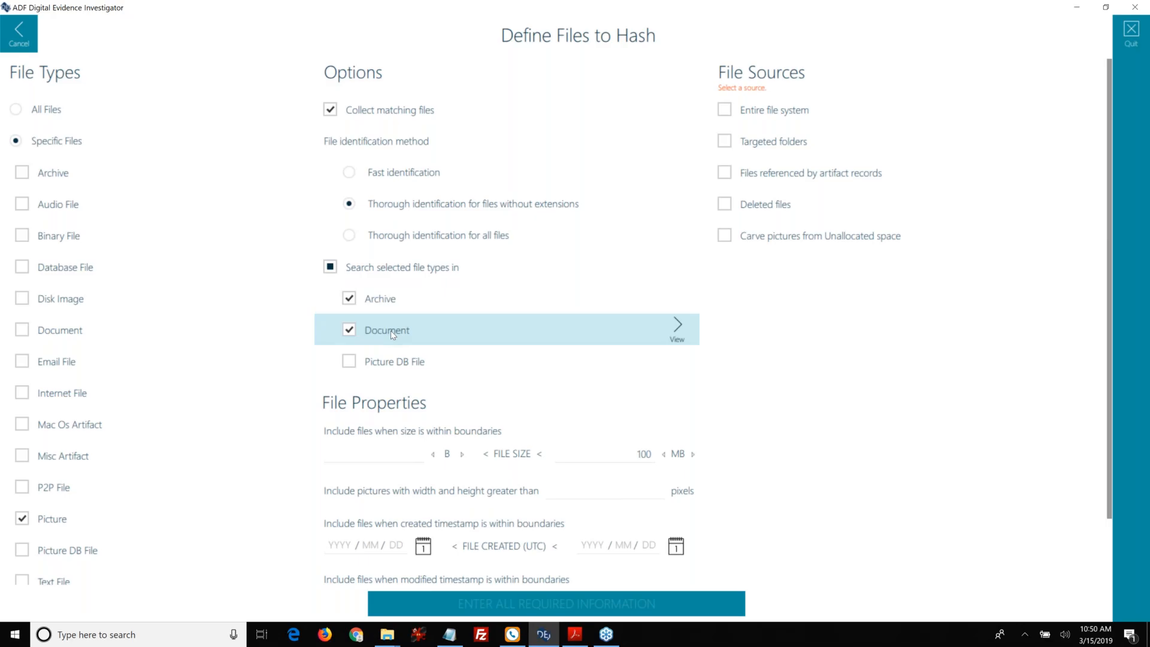
pyautogui.scroll(-1, 239, 346)
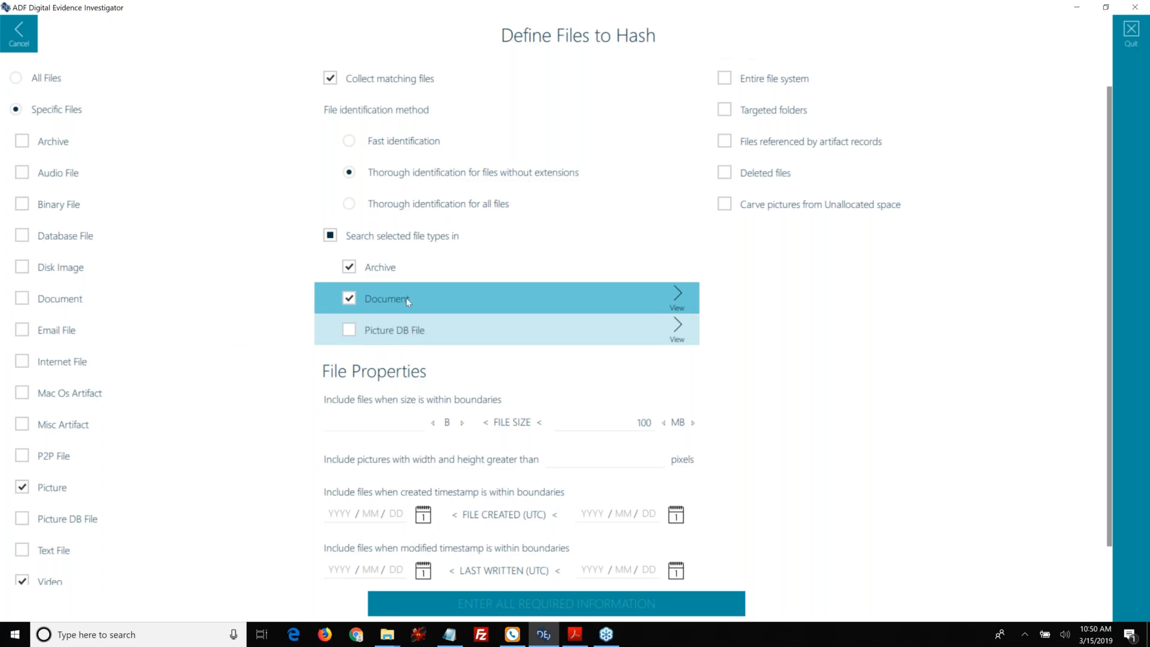
pyautogui.click(408, 330)
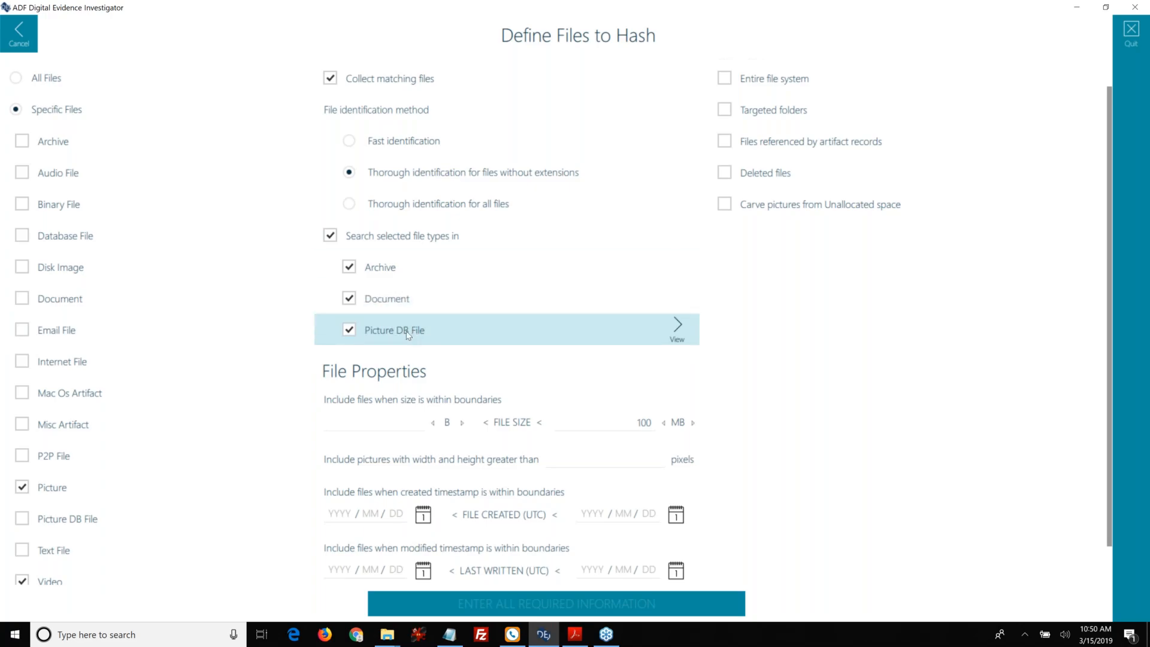
pyautogui.scroll(-1, 452, 306)
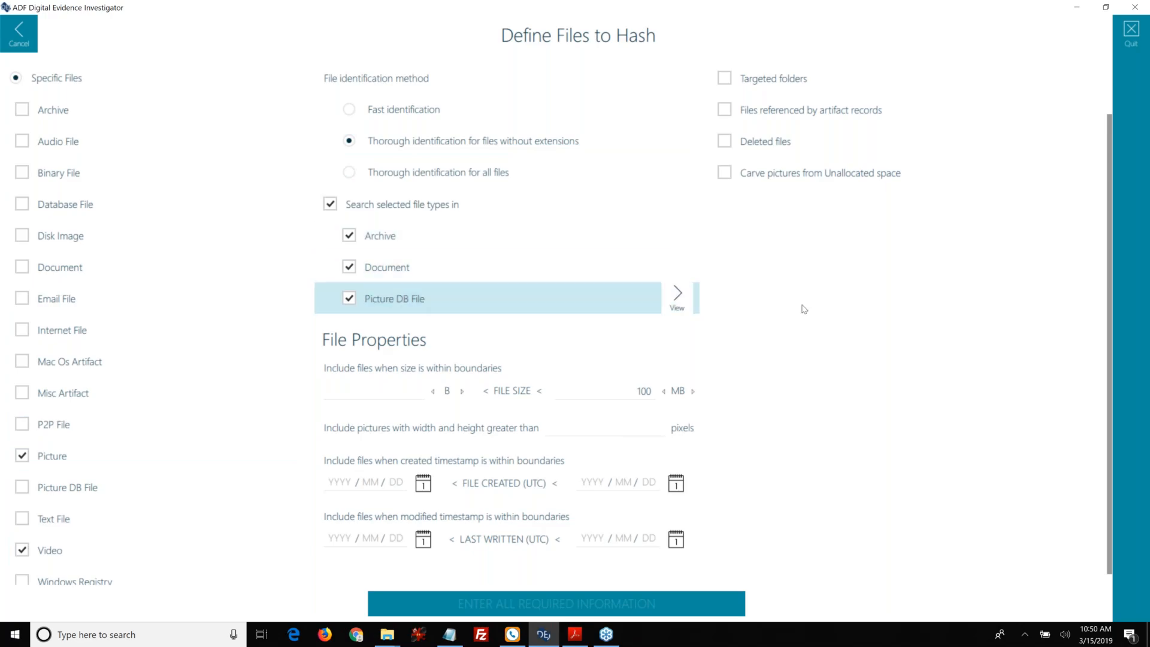
# Select Entire file system, Targeted folders, Files referenced by artifact records and Deleted files as the file sources
pyautogui.scroll(1, 803, 309)
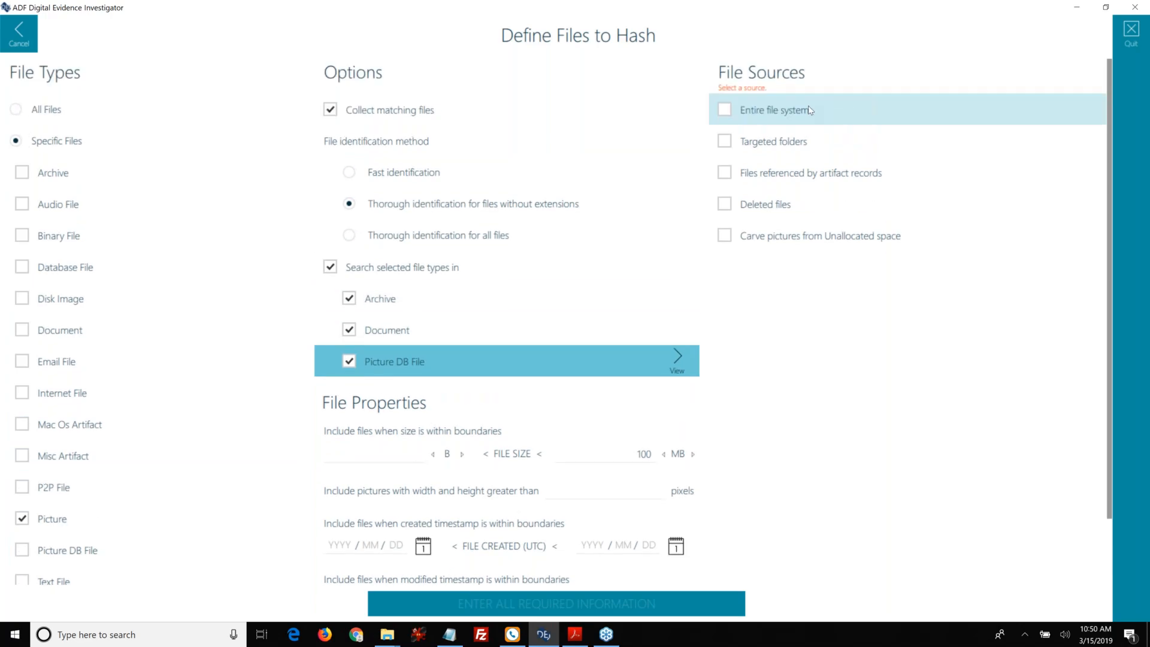
pyautogui.click(809, 110)
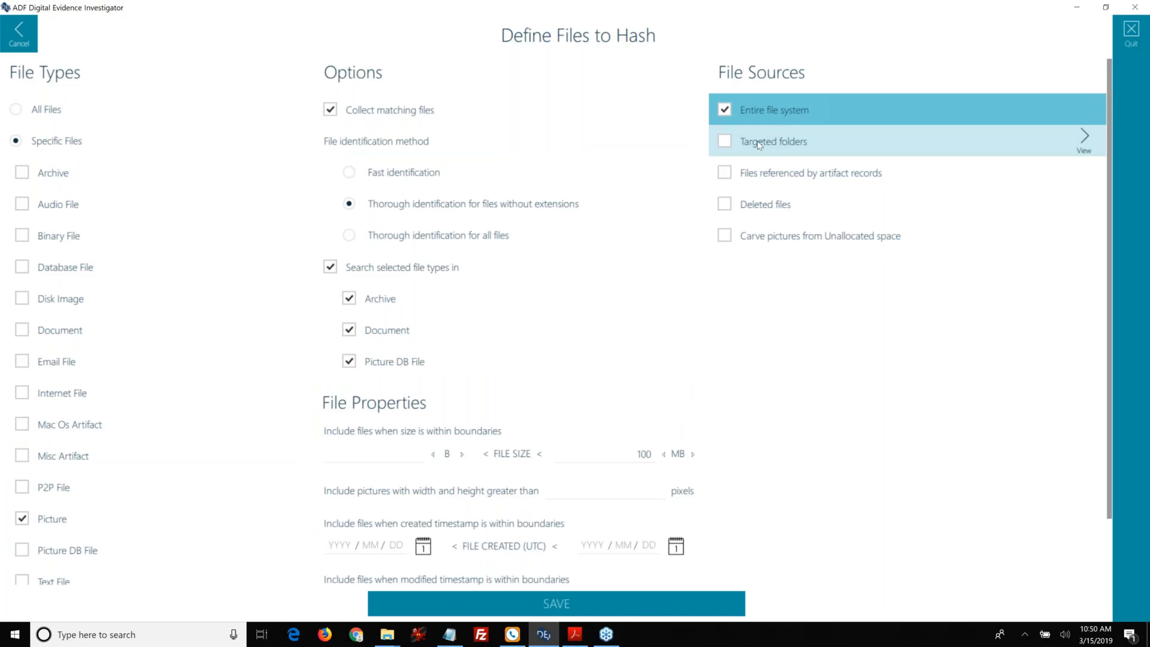
pyautogui.click(758, 144)
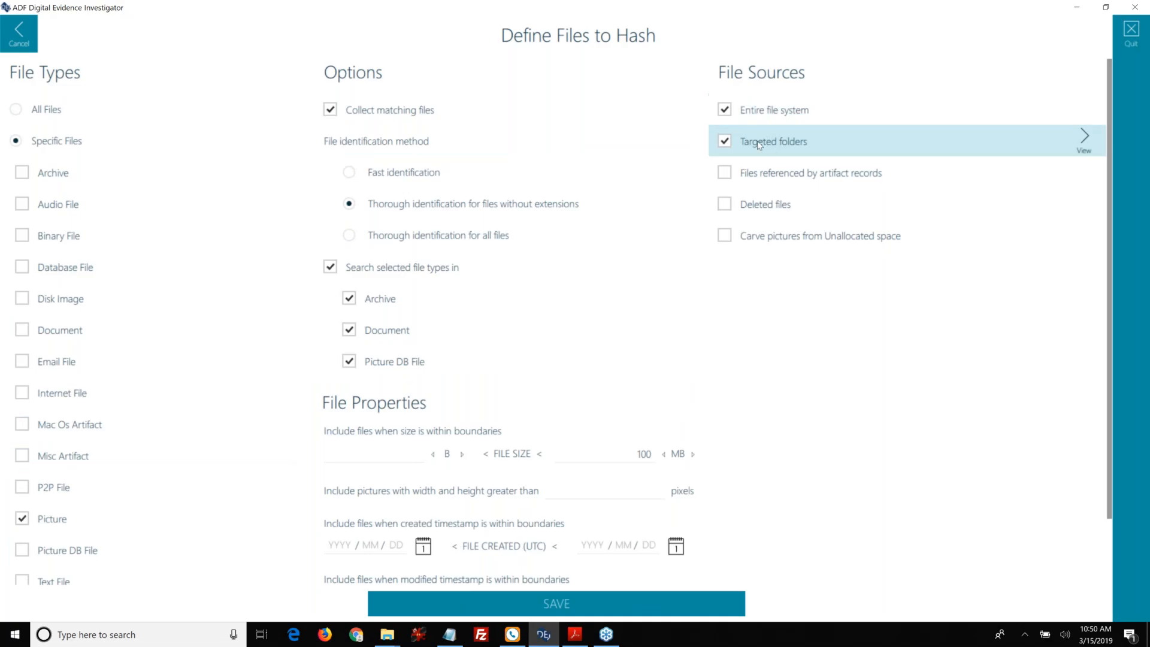
pyautogui.click(761, 176)
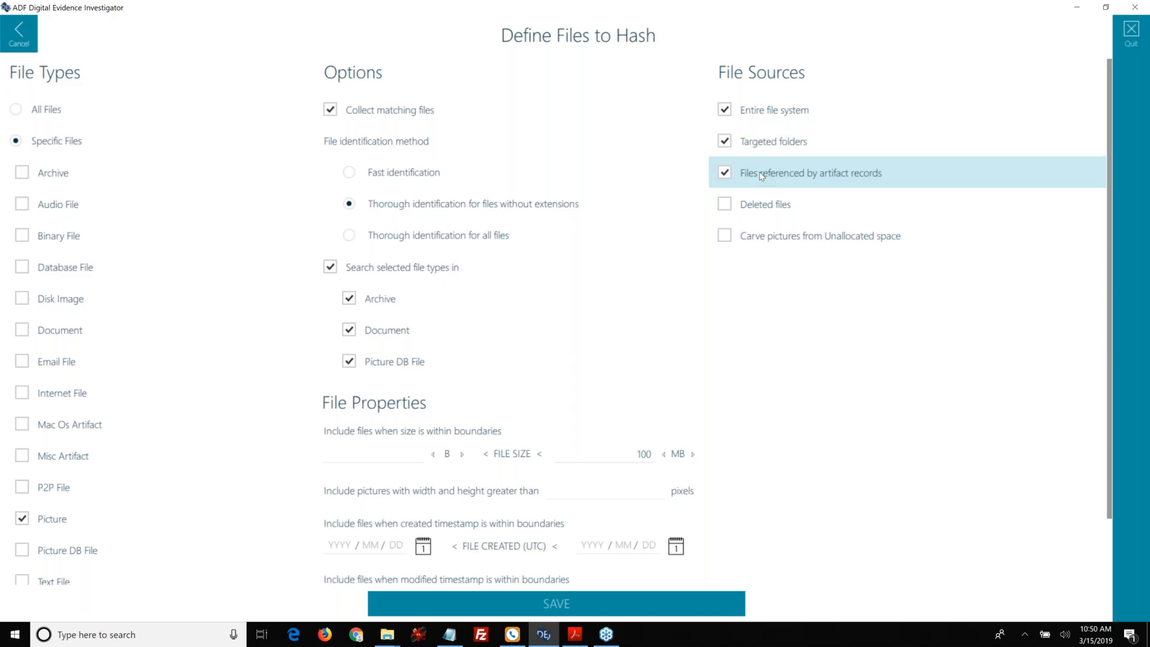
pyautogui.click(756, 205)
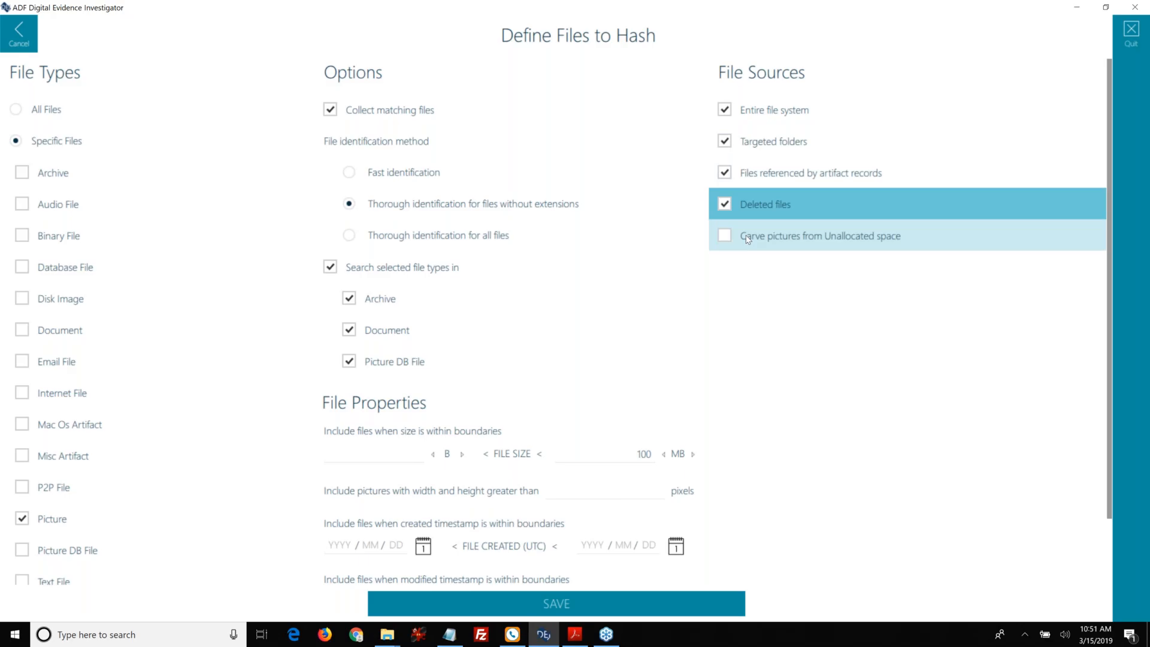
# Remove Files referenced by artifact records and Deleted files from the file sources
pyautogui.click(751, 204)
pyautogui.click(725, 172)
pyautogui.click(726, 205)
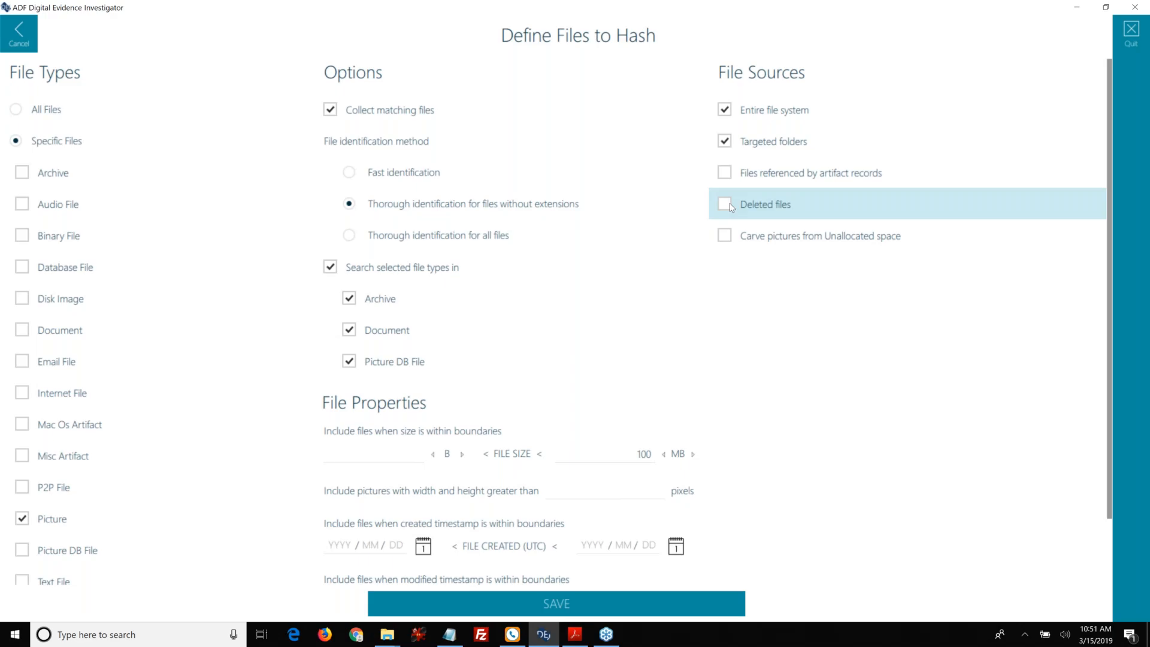
pyautogui.click(730, 206)
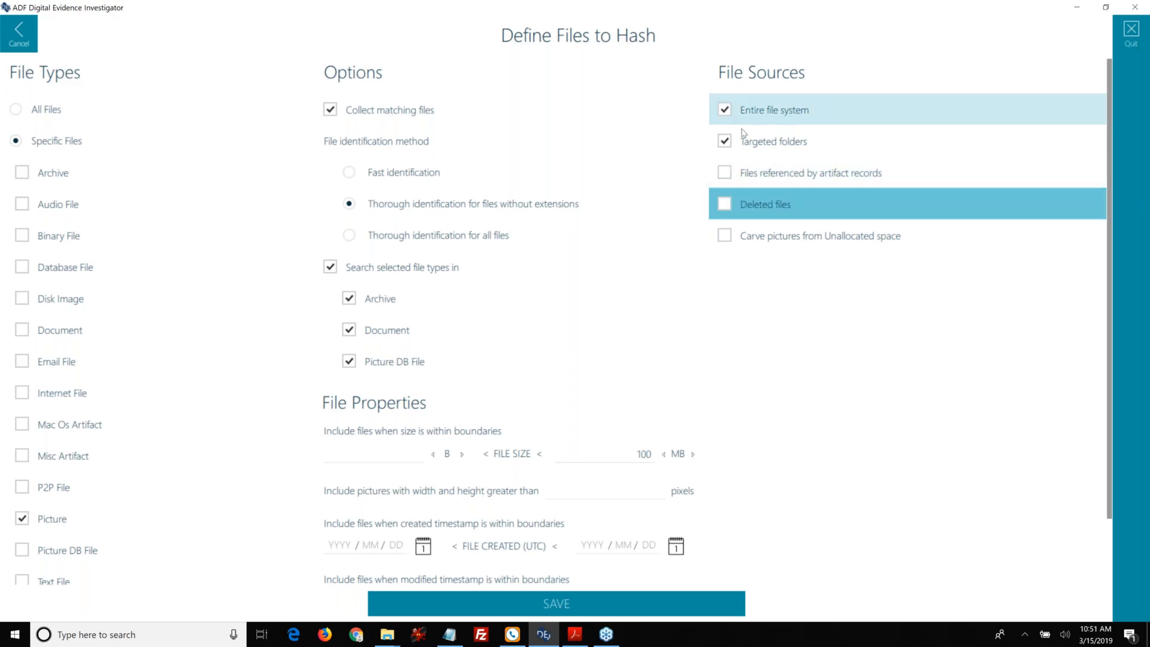
# Restrict the targeted folders to only /documents and settings/.* and /users/.*
pyautogui.click(726, 141)
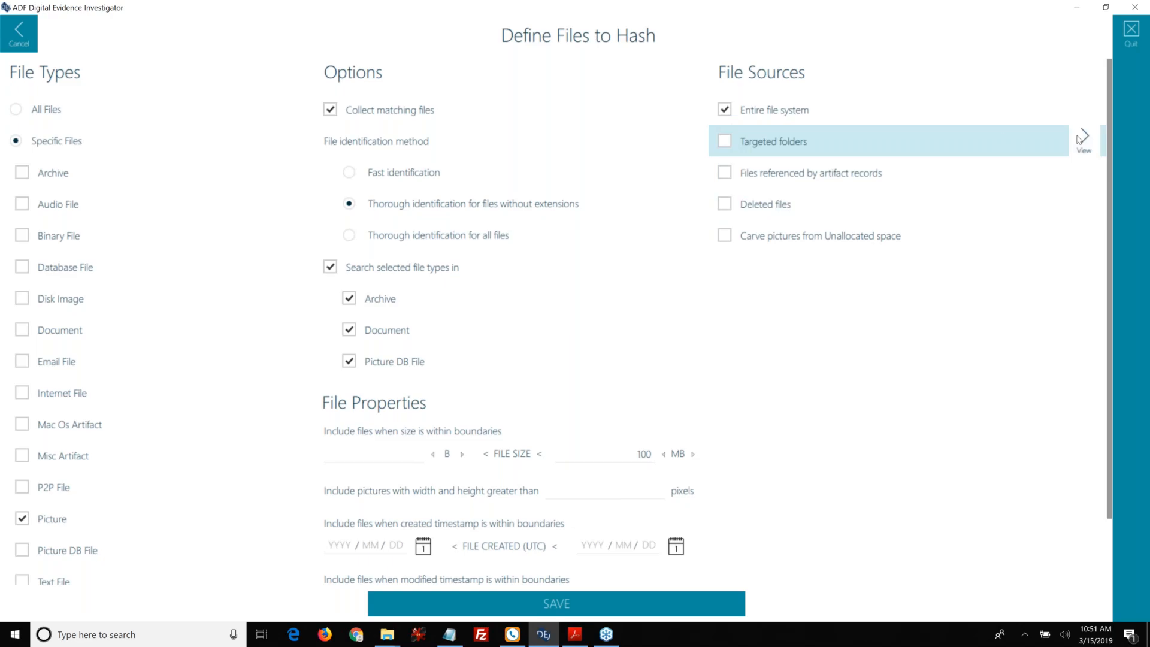
pyautogui.click(1079, 138)
pyautogui.scroll(-5, 310, 366)
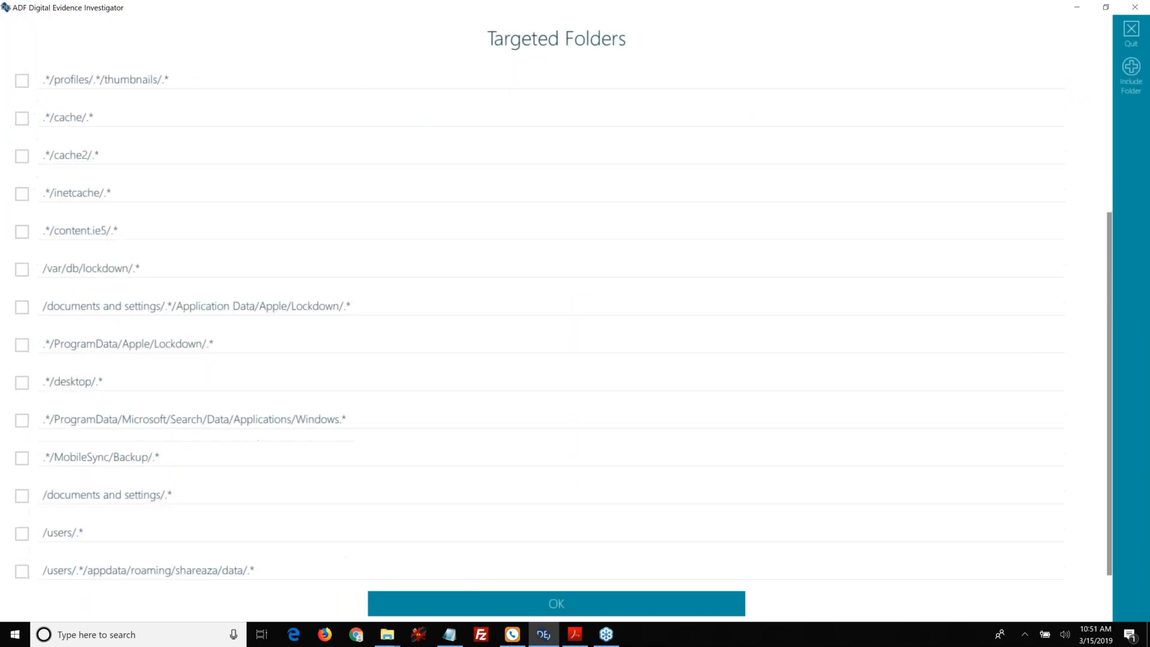
pyautogui.click(21, 525)
pyautogui.click(22, 486)
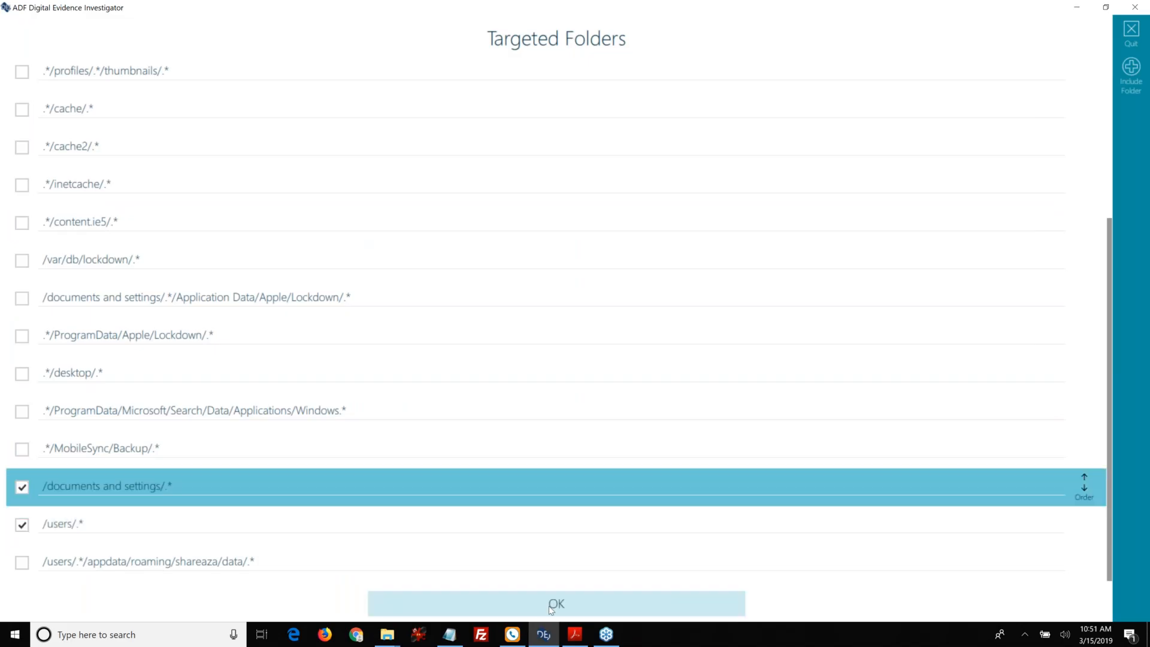
pyautogui.click(550, 607)
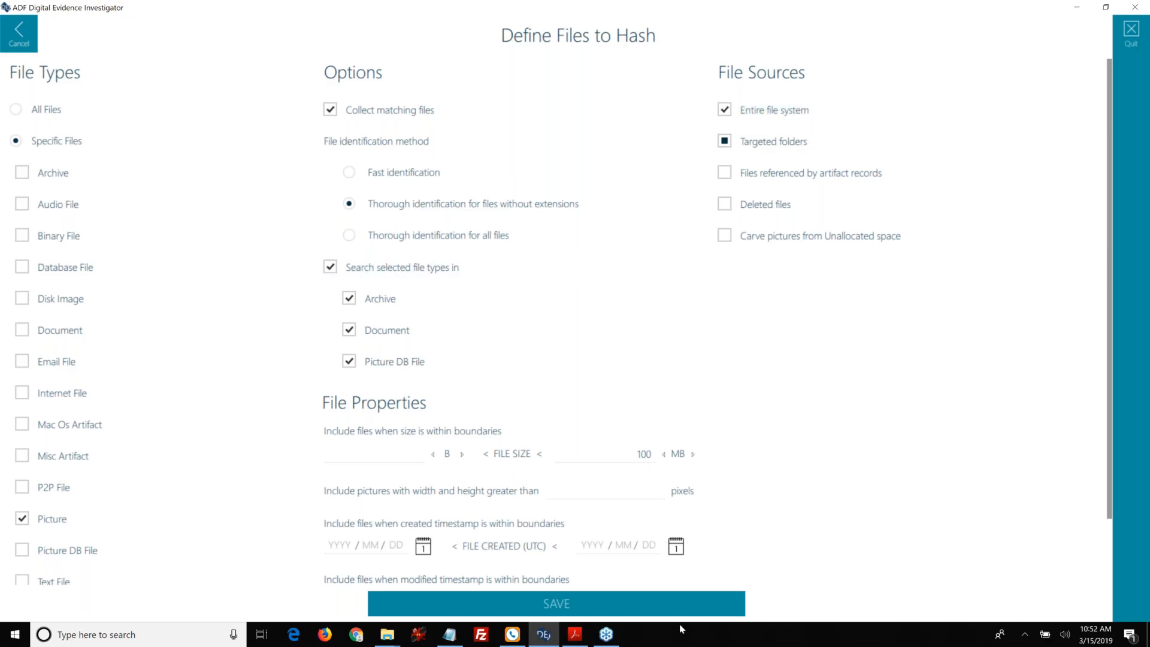
# Save the file selection for the hash capture and continue from the profile's captures to its scan options
pyautogui.click(584, 604)
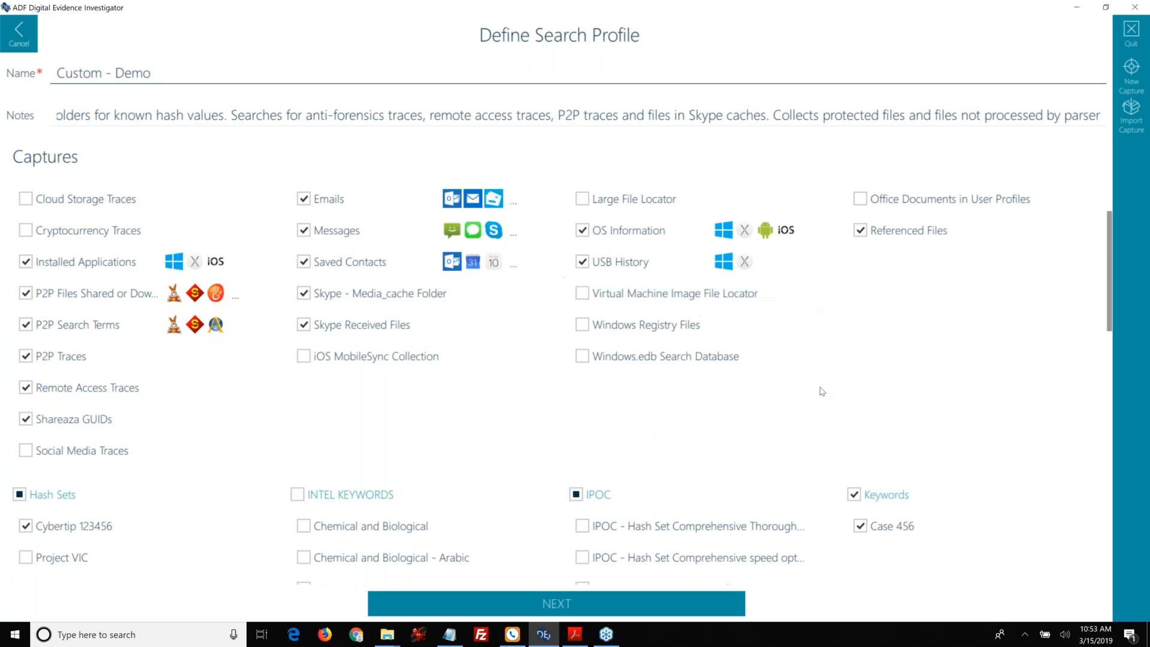
pyautogui.scroll(-3, 816, 395)
pyautogui.click(654, 595)
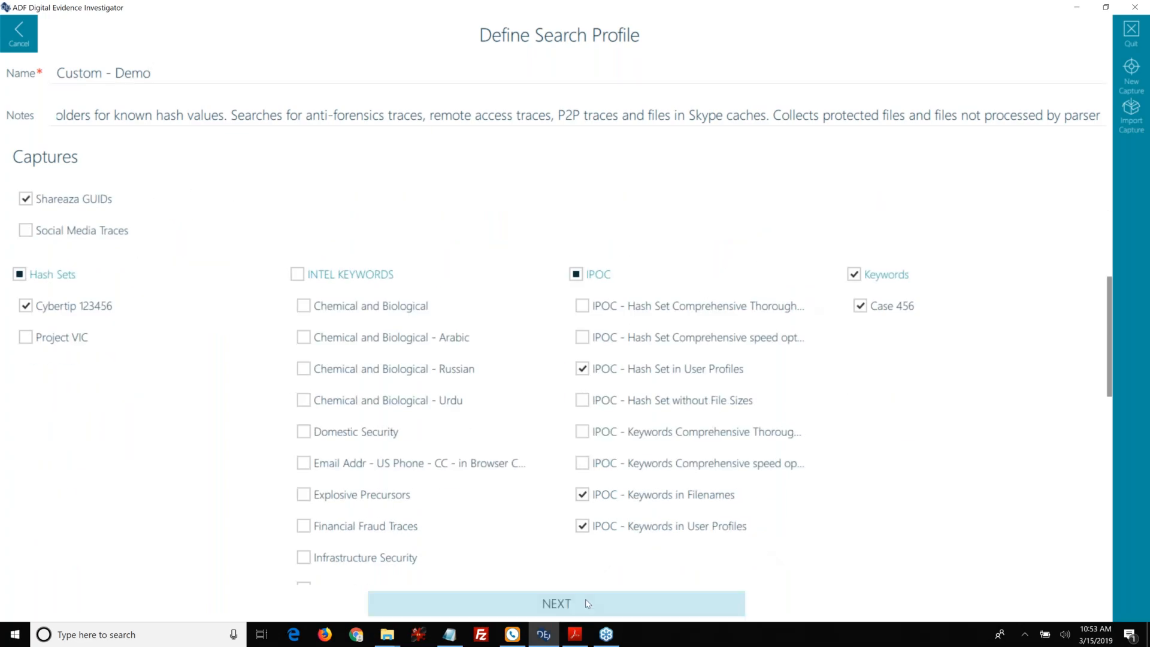
pyautogui.click(70, 219)
pyautogui.click(71, 147)
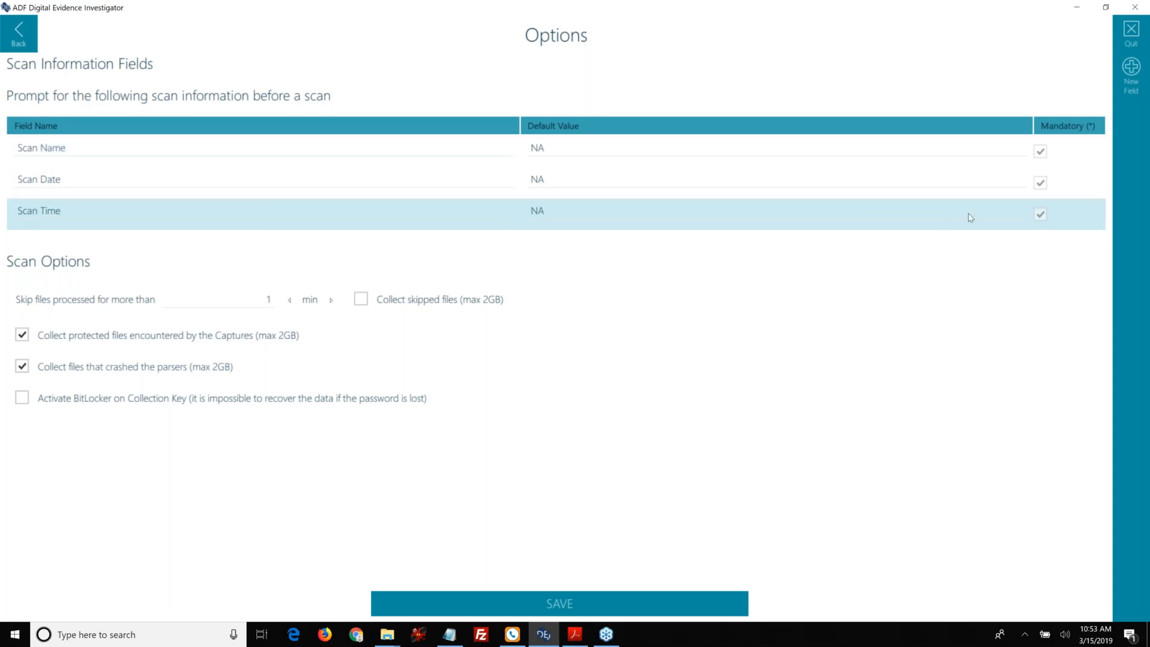
# Add a mandatory scan information field named Case Number with no default value
pyautogui.click(1129, 70)
pyautogui.write('Case')
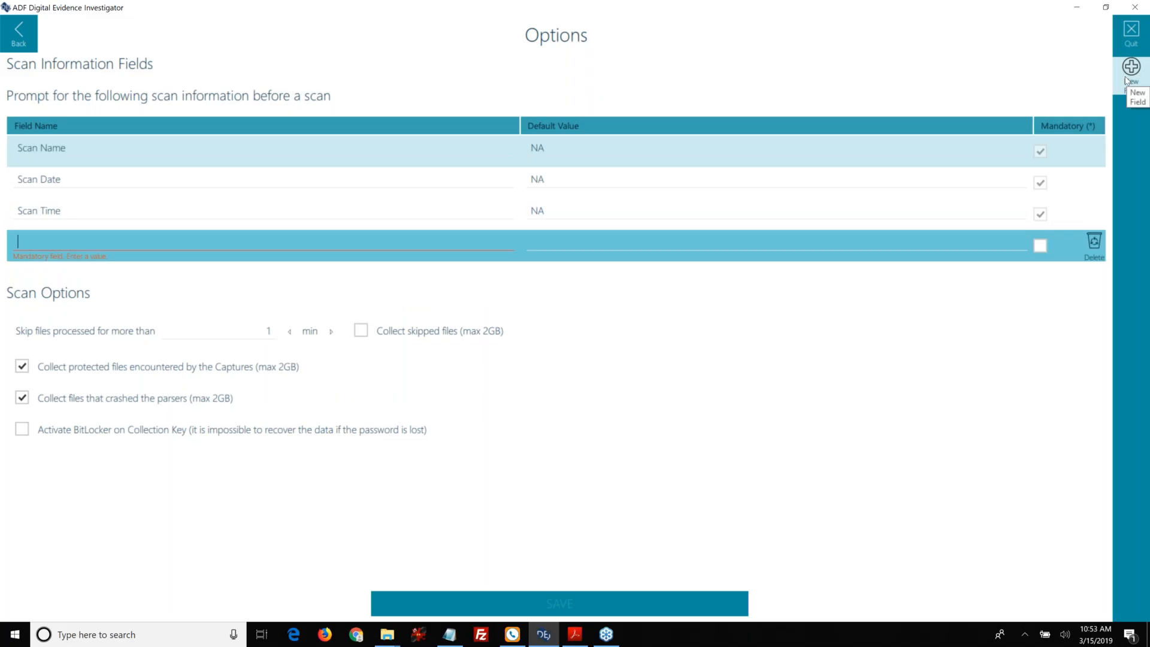
pyautogui.write(' Number')
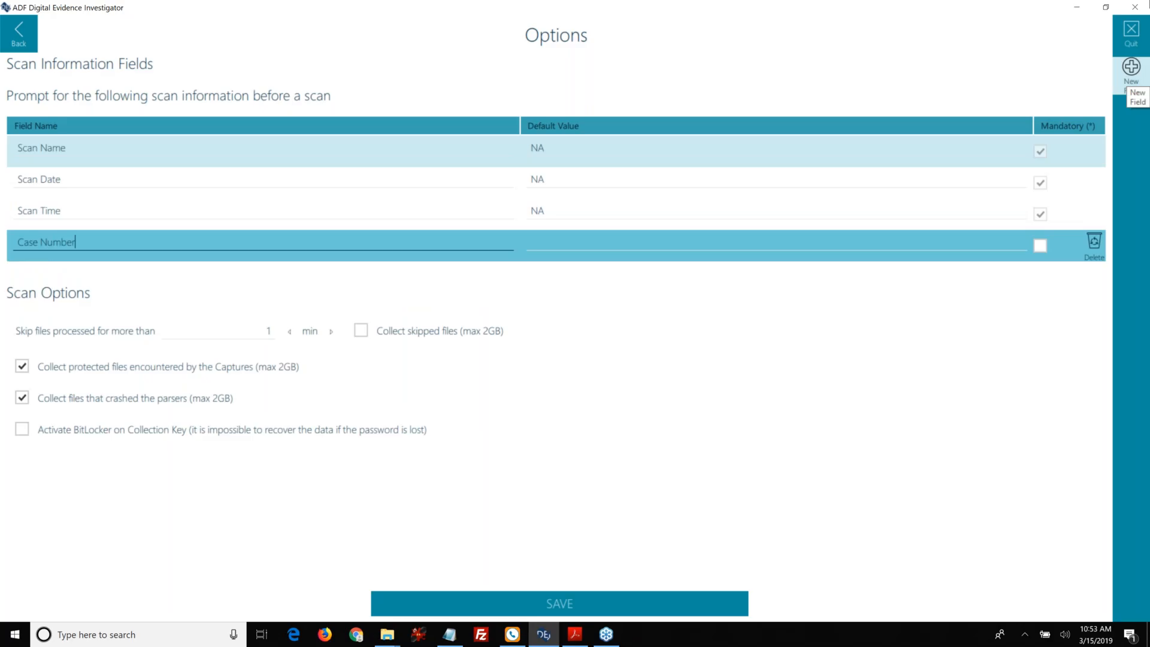
pyautogui.click(1040, 246)
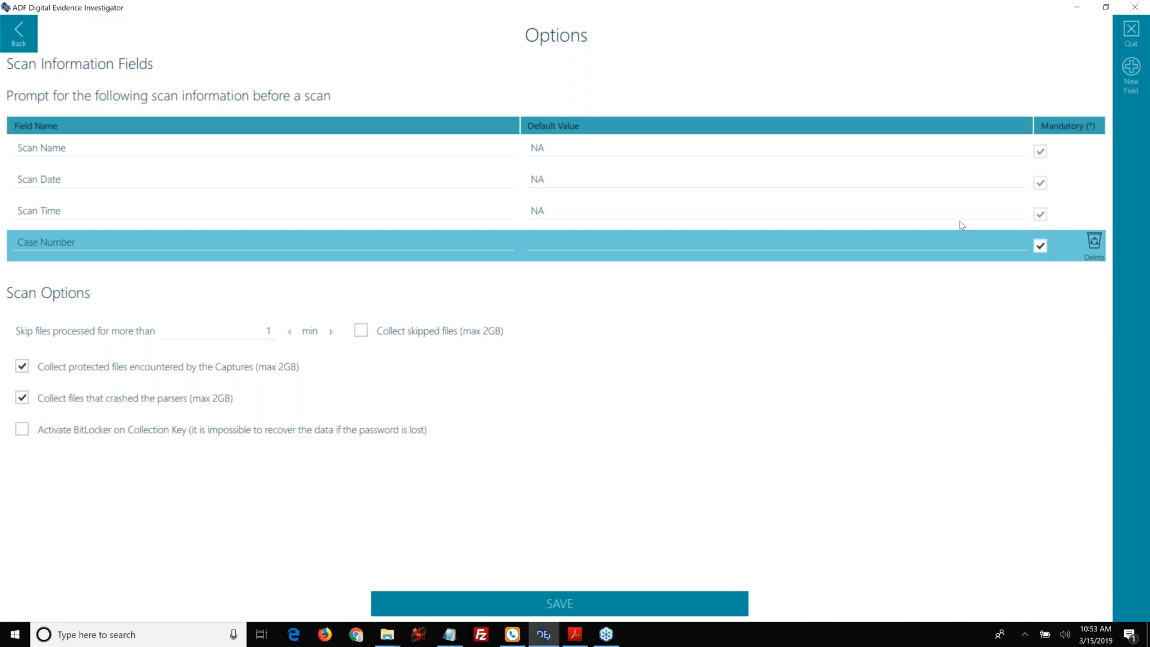
# Add a second mandatory scan information field named Agent Name with no default value
pyautogui.click(1130, 69)
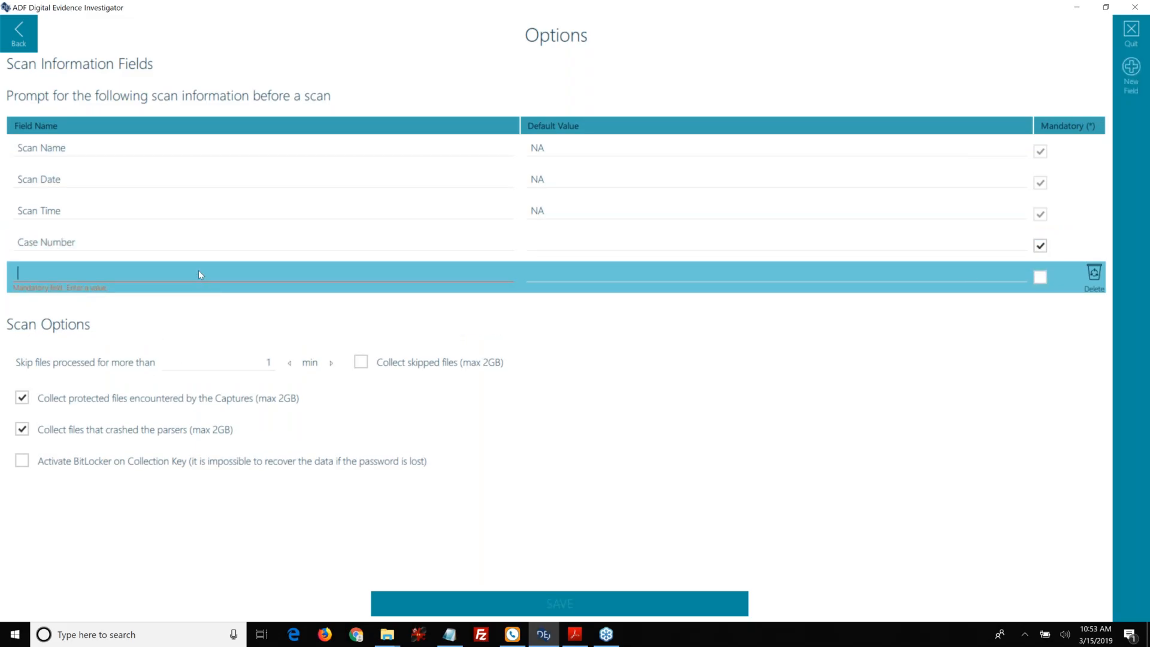
pyautogui.write('Agent ')
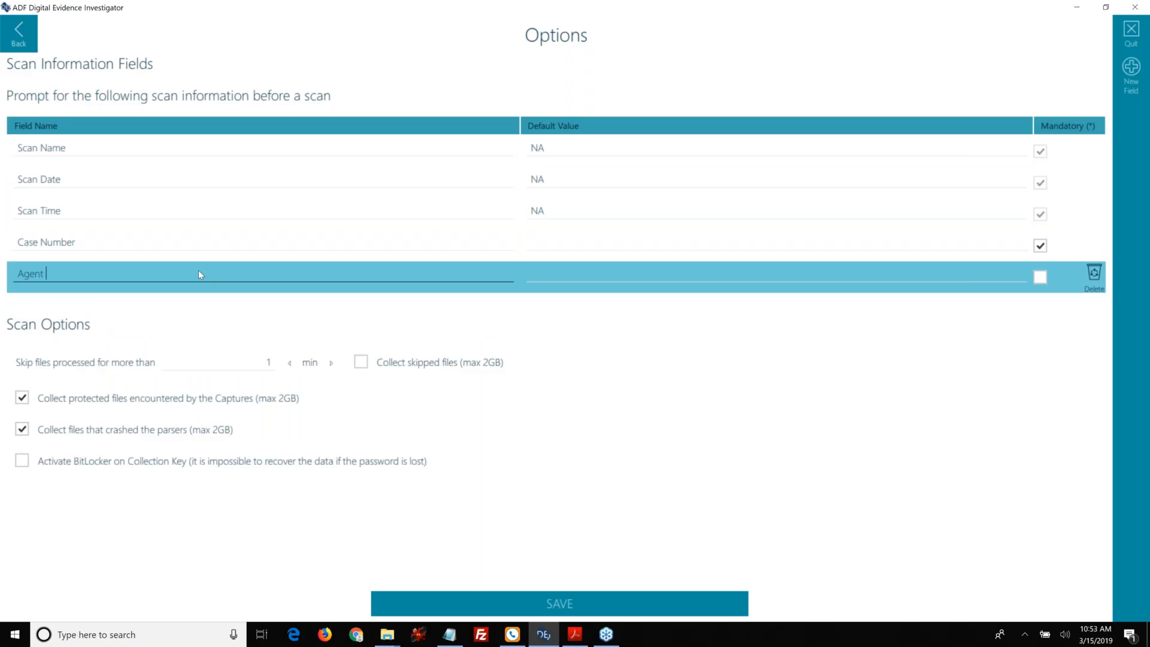
pyautogui.write('Name')
pyautogui.click(1043, 276)
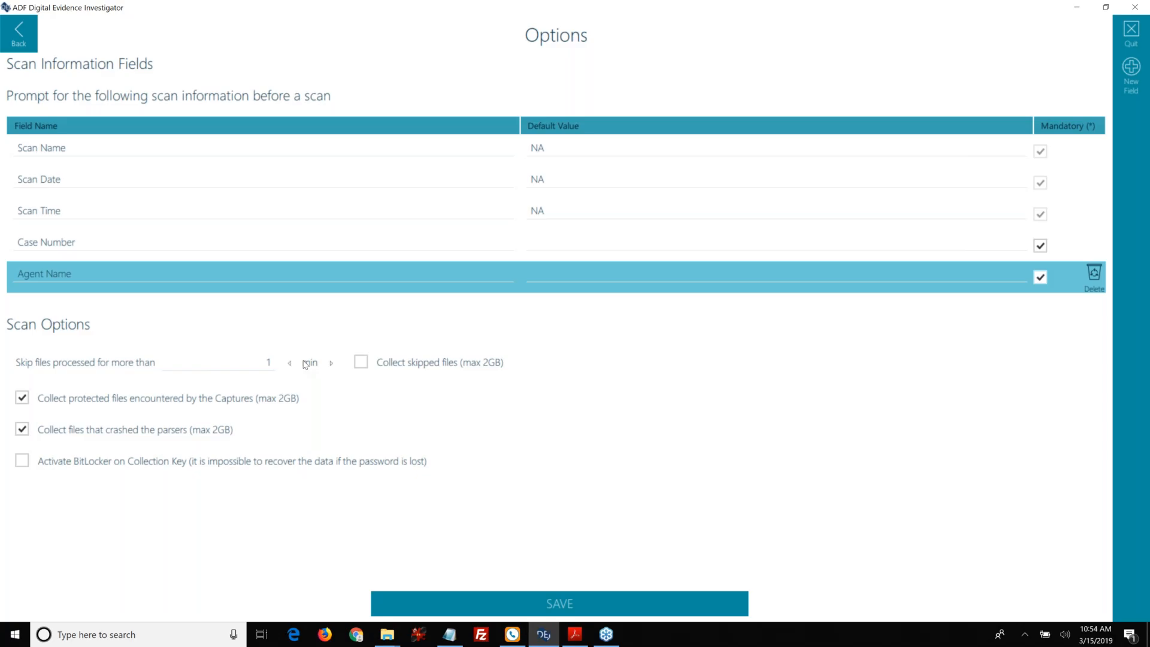
# Enable collecting skipped files, try out the BitLocker option for the collection key but leave it off, and save the profile
pyautogui.click(366, 367)
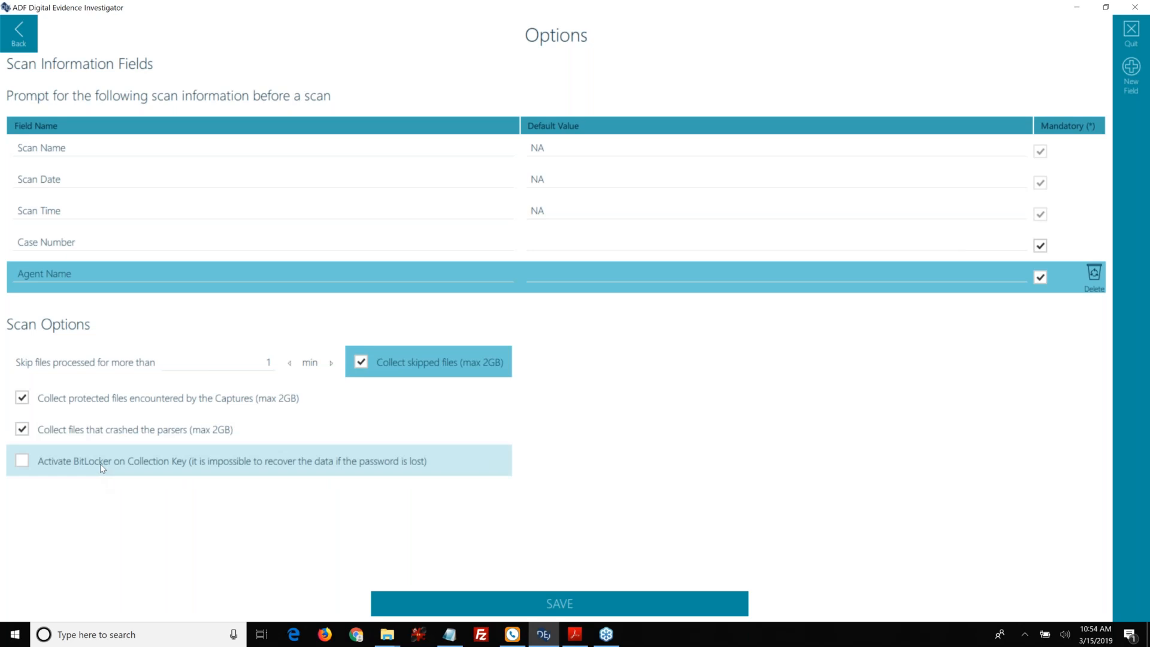
pyautogui.click(24, 461)
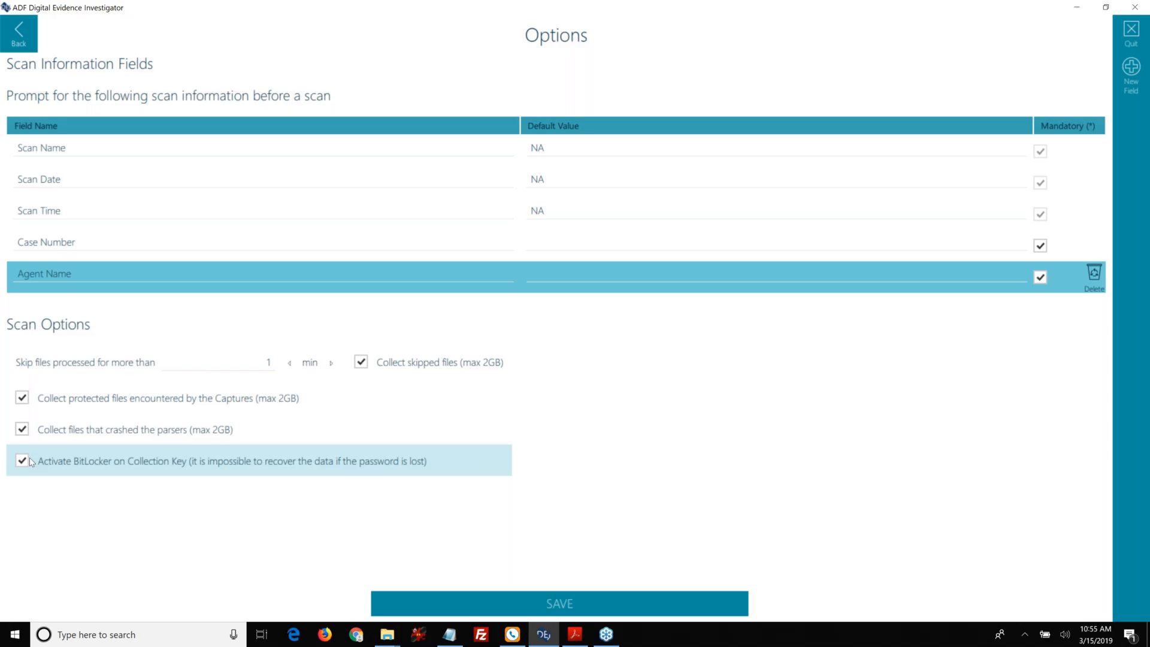
pyautogui.click(22, 460)
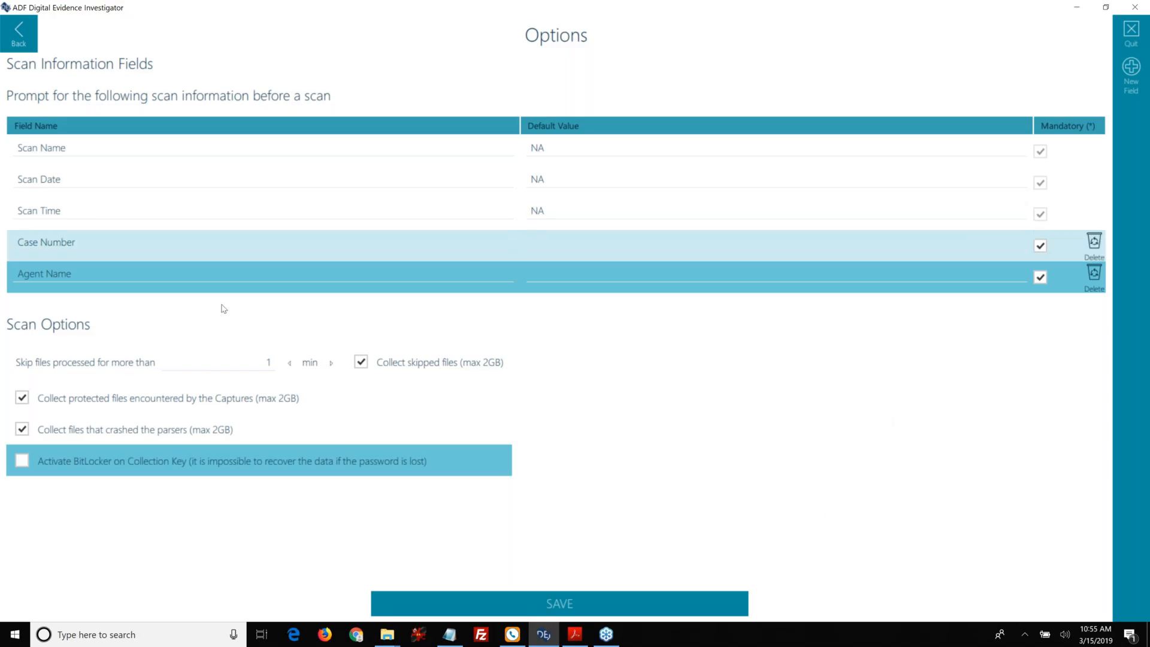
pyautogui.click(563, 602)
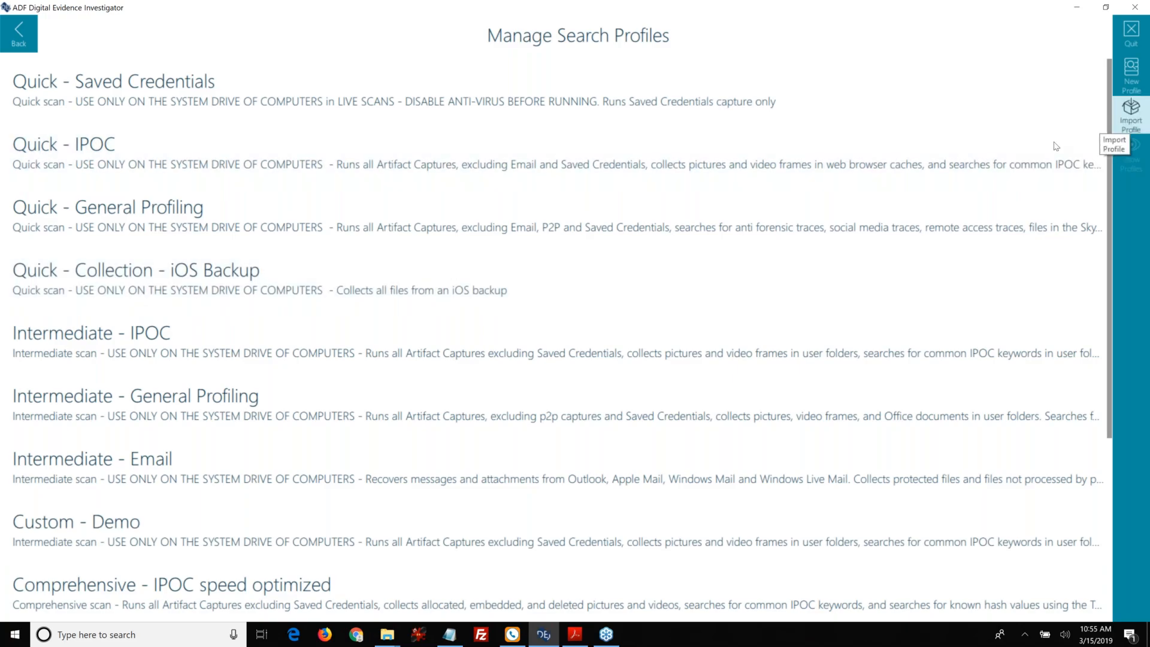
# Import the search profile Comprehensive MDI general profiling speed opt.profile from the MDI 1.4.2 folder and review the profile list
pyautogui.click(1136, 124)
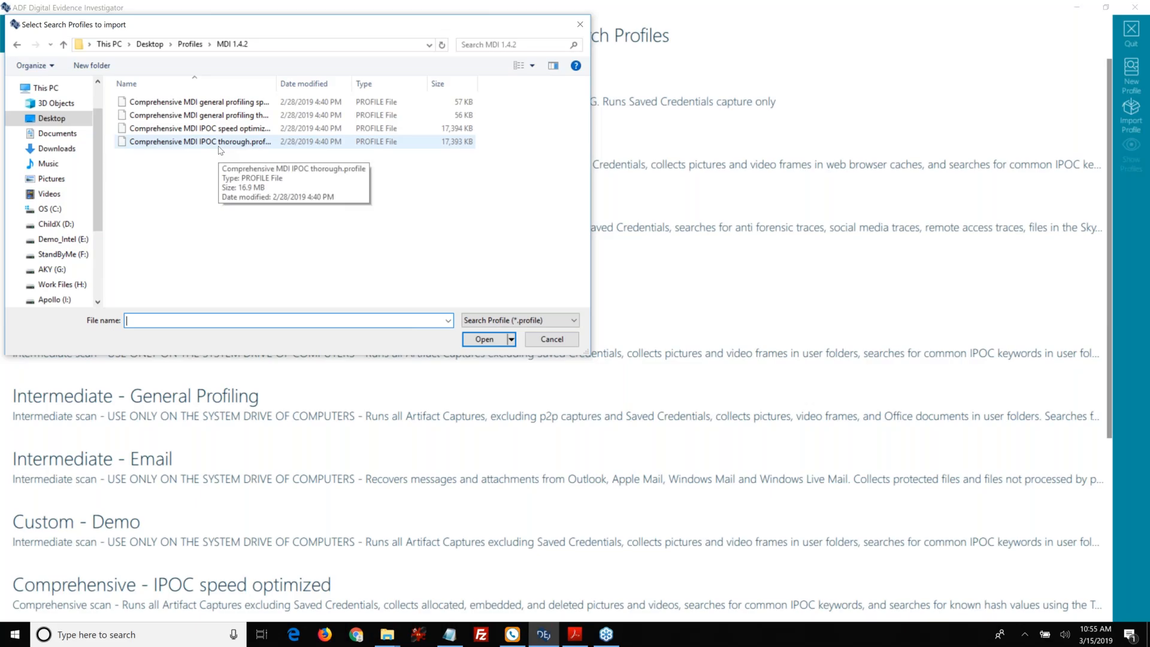
pyautogui.click(178, 105)
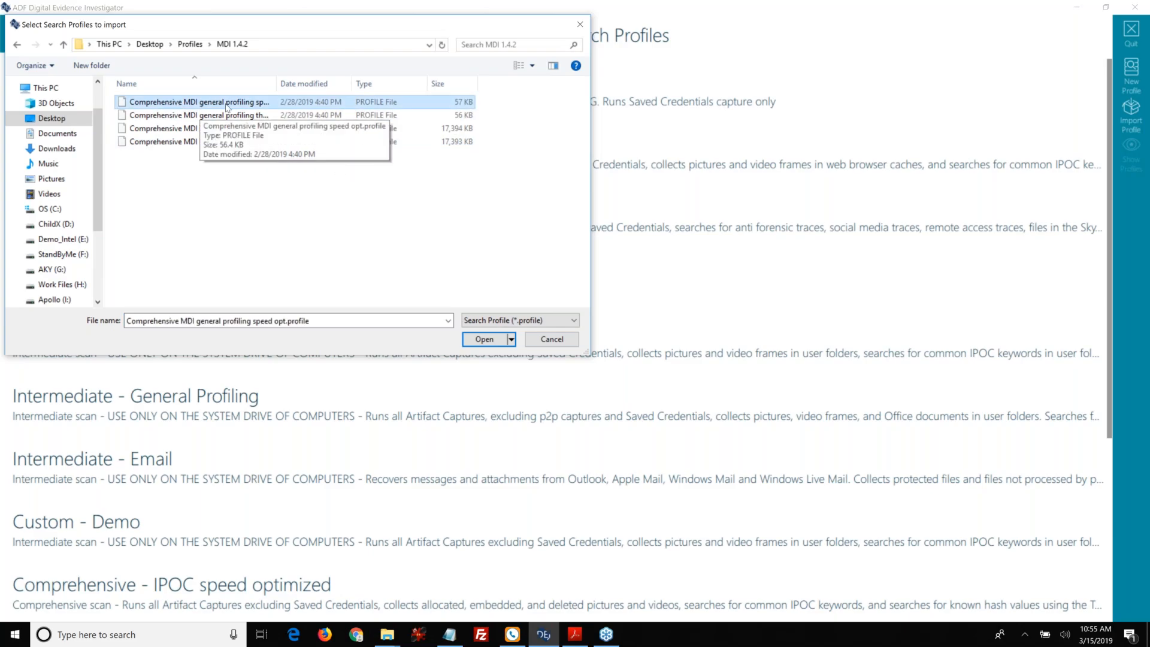
pyautogui.click(485, 339)
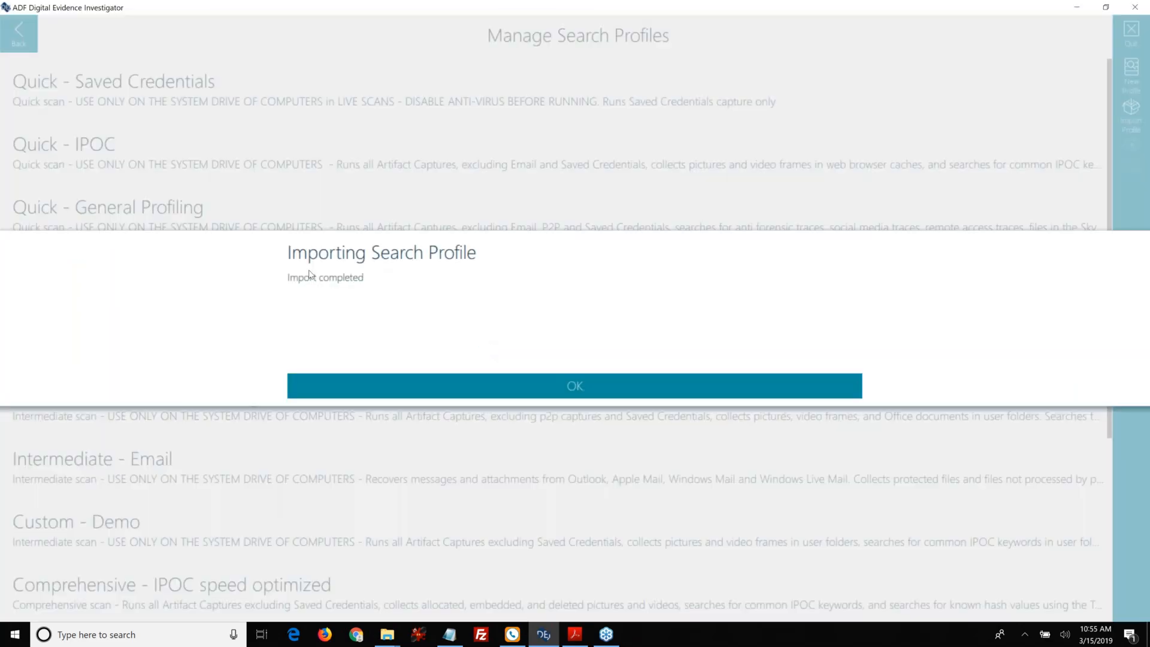
pyautogui.click(554, 388)
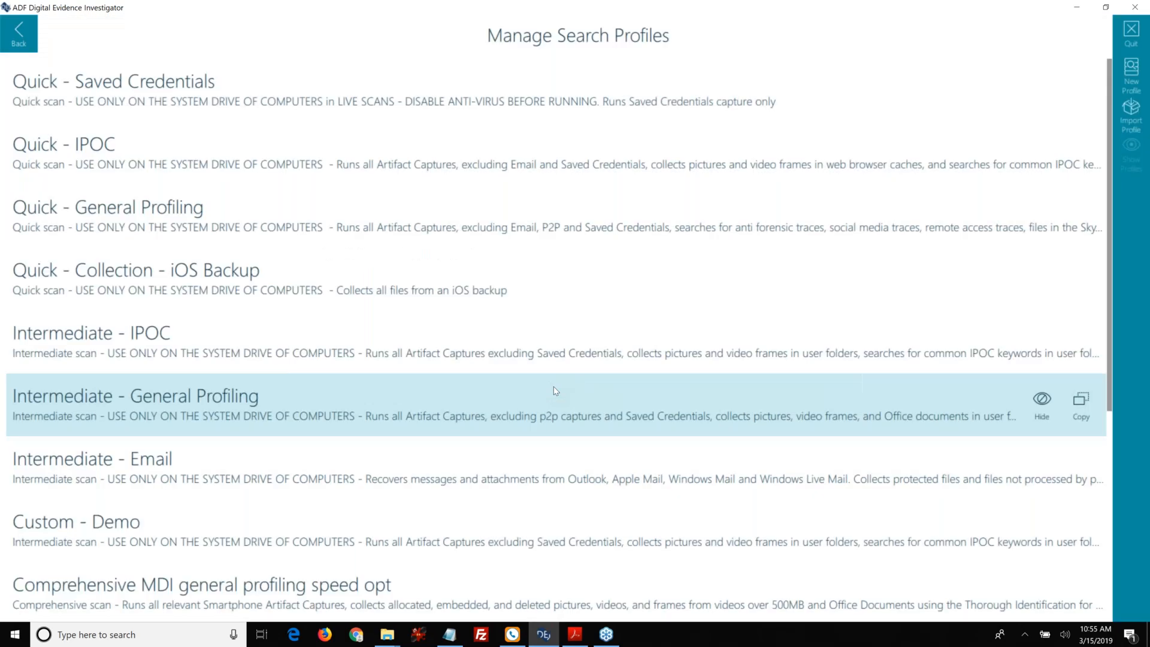
pyautogui.scroll(-3, 191, 424)
pyautogui.scroll(-2, 191, 427)
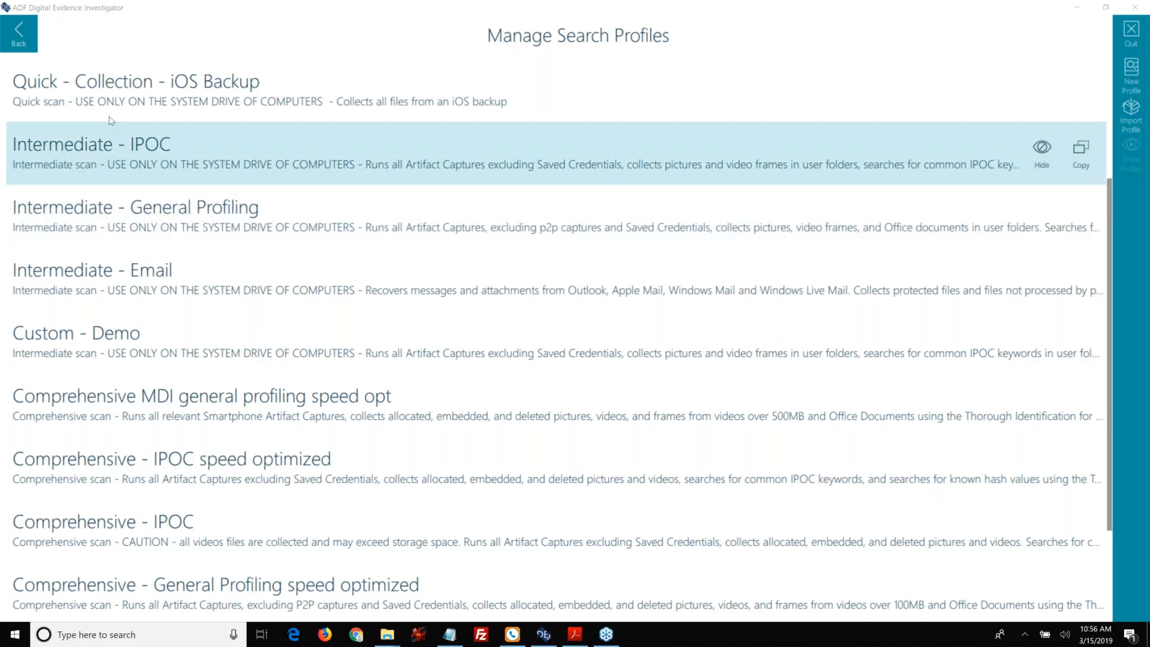
# Leave profile management and look at the search profiles and drives offered for preparing a collection key
pyautogui.click(17, 40)
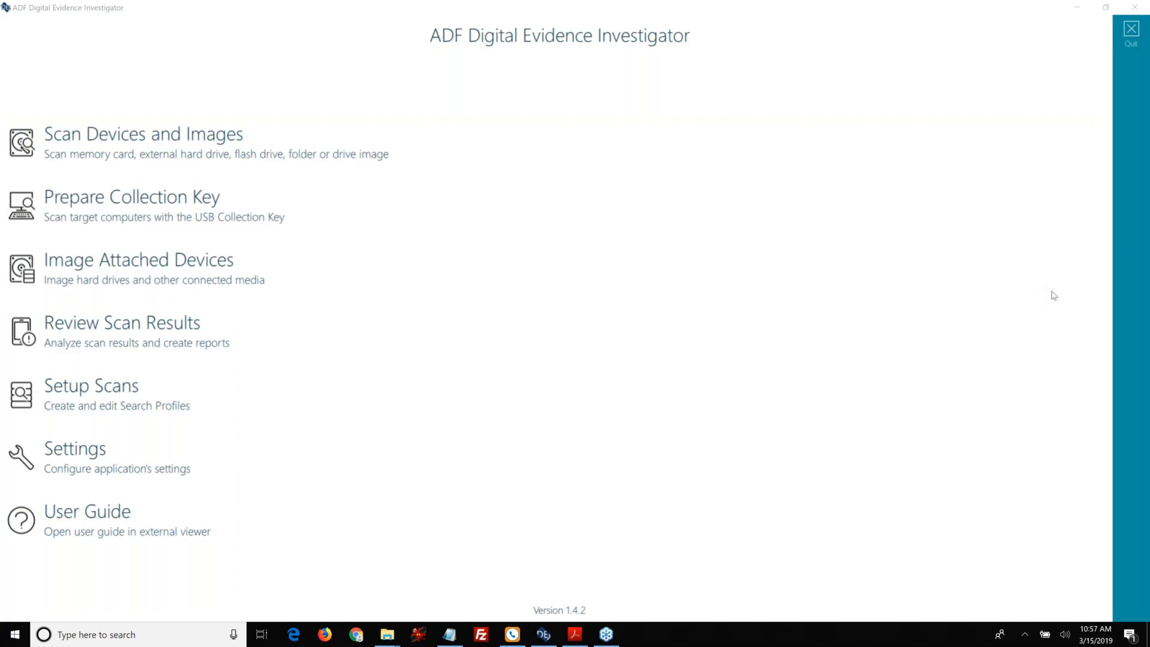
pyautogui.click(135, 206)
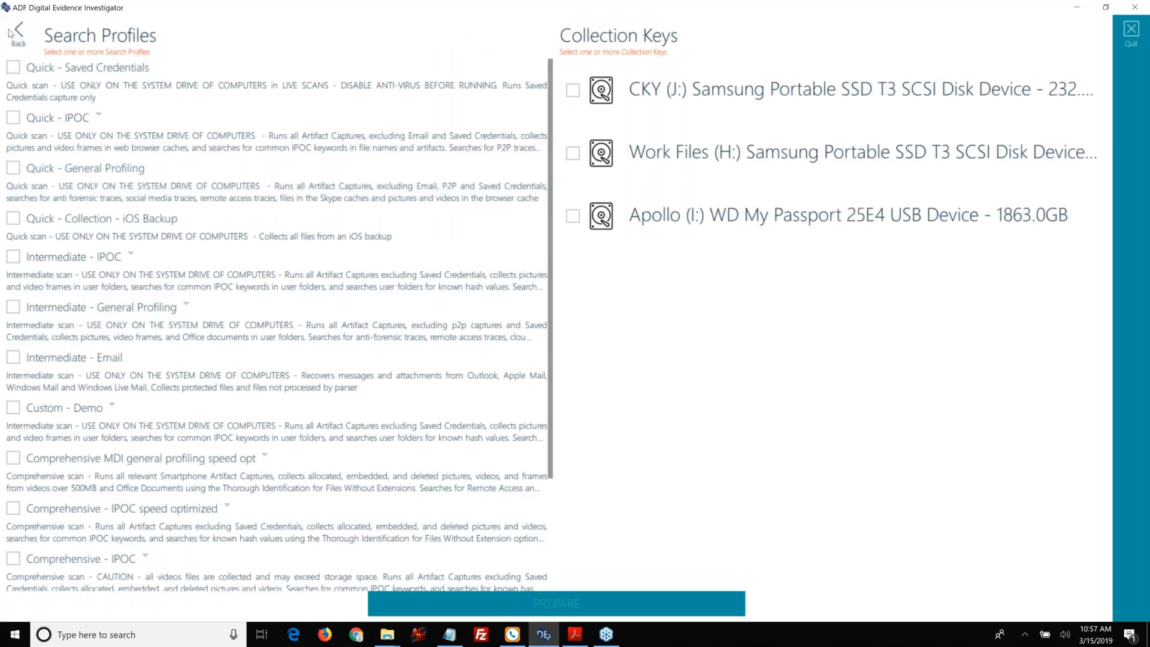
pyautogui.click(13, 33)
# Set up a device scan with the Custom - Demo profile, targeting the Work Files (H:) partition
pyautogui.click(81, 137)
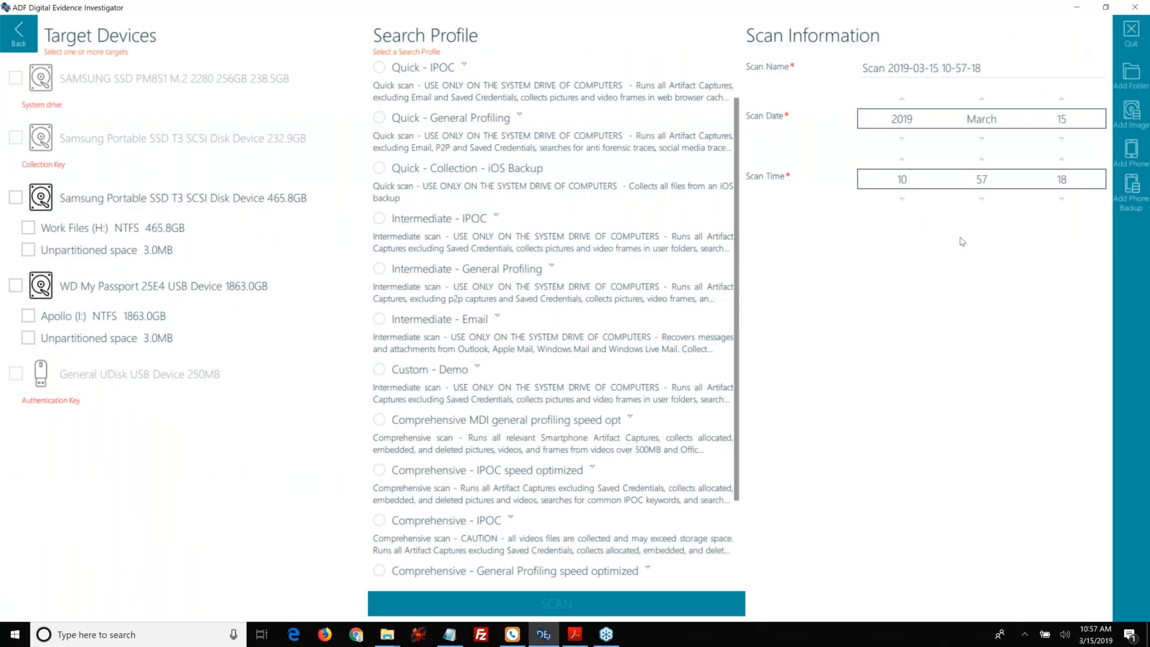
pyautogui.click(382, 371)
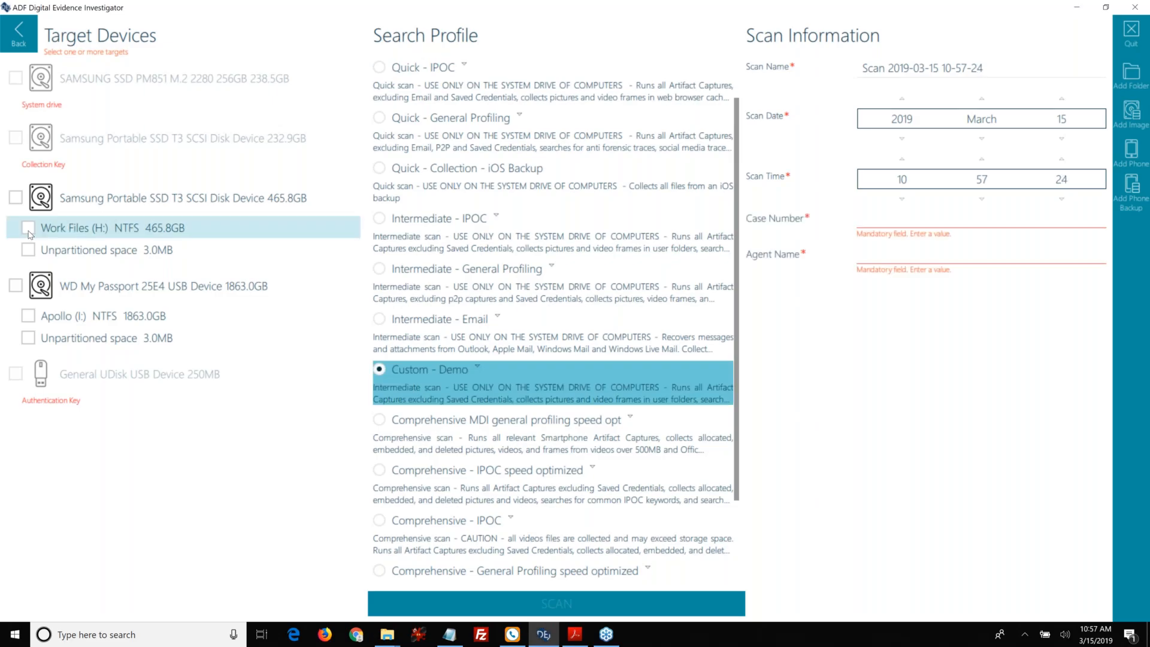
pyautogui.click(29, 228)
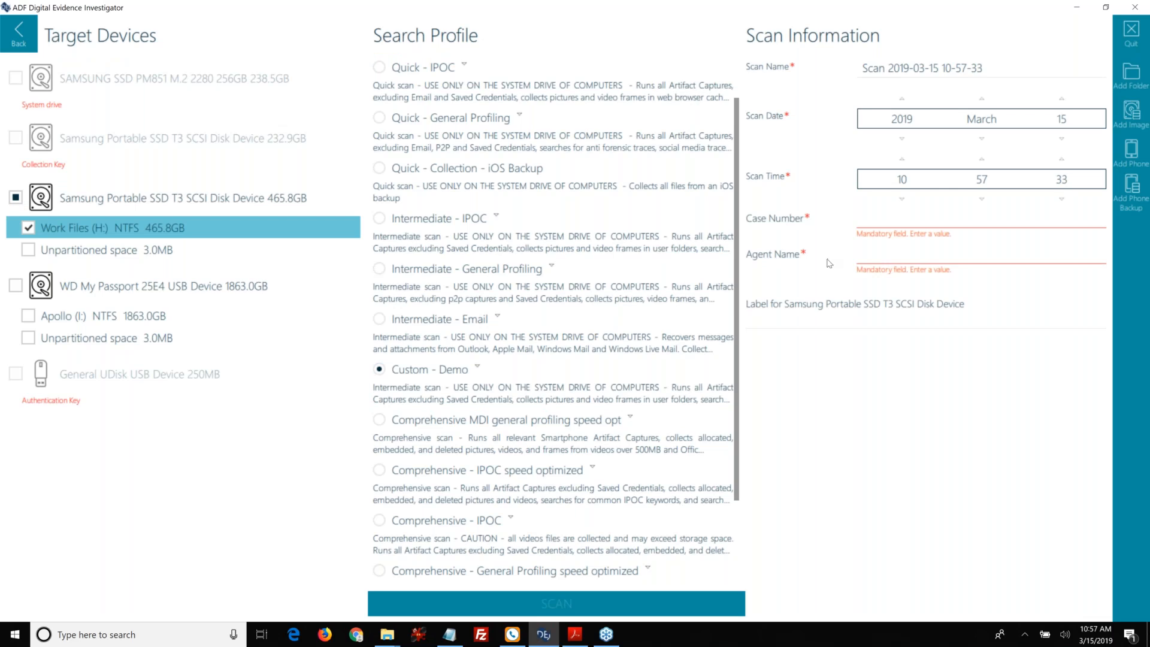
# Fill in the scan information with case number 456 and the agent's name
pyautogui.click(884, 224)
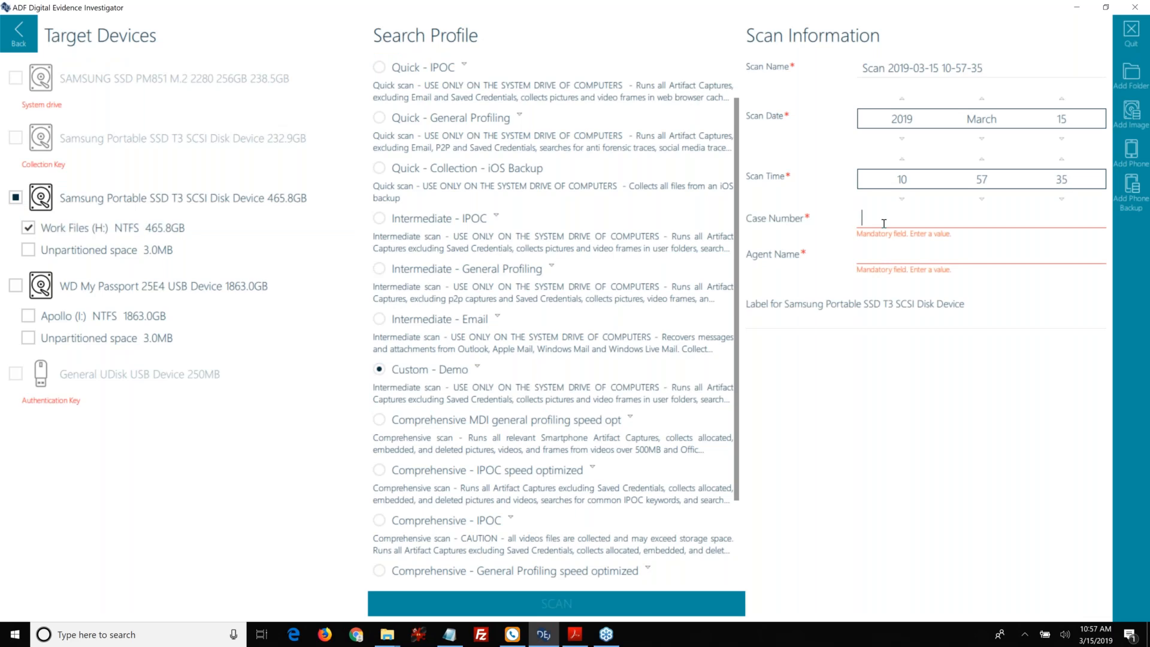
pyautogui.write('456')
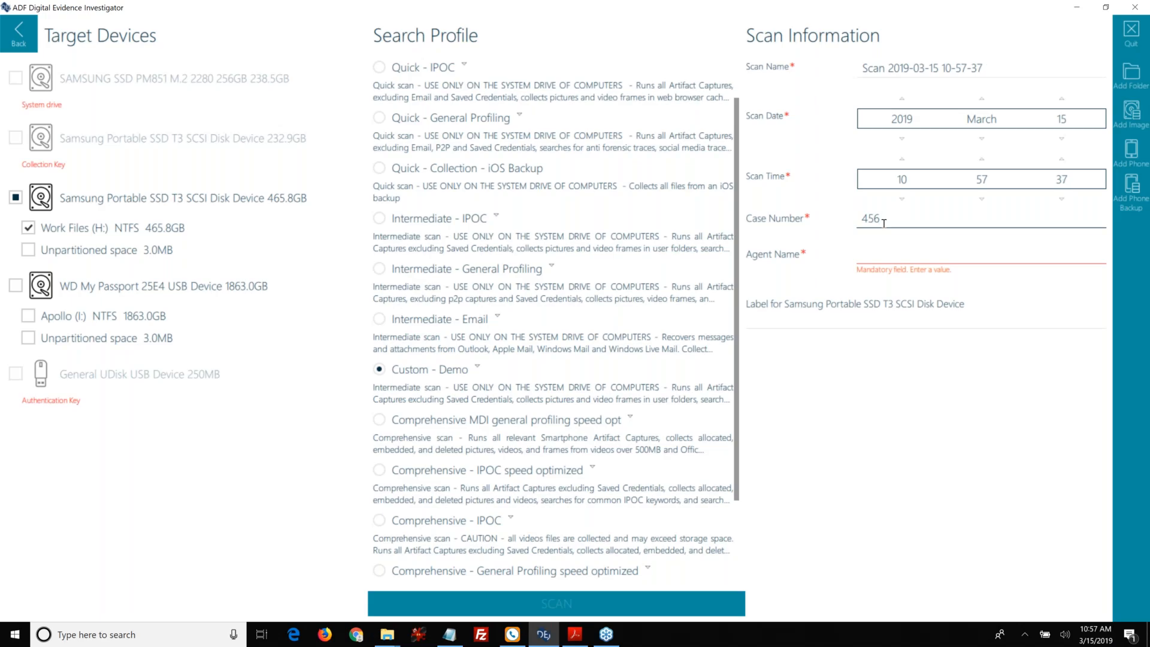
pyautogui.click(875, 253)
pyautogui.write('Frawley')
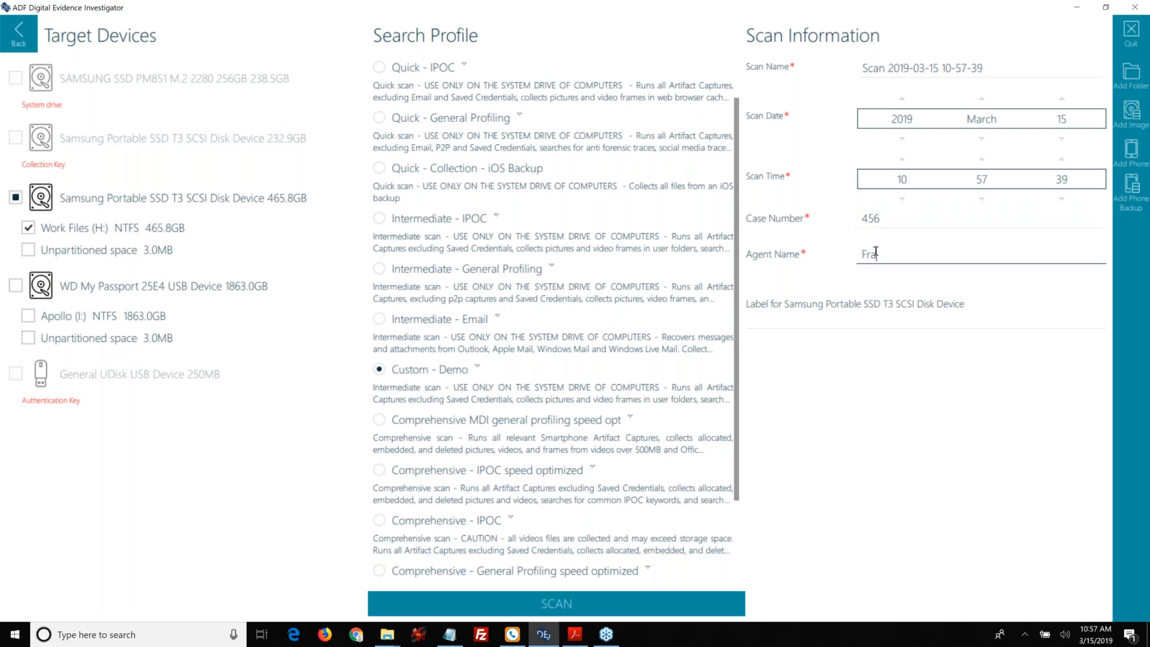